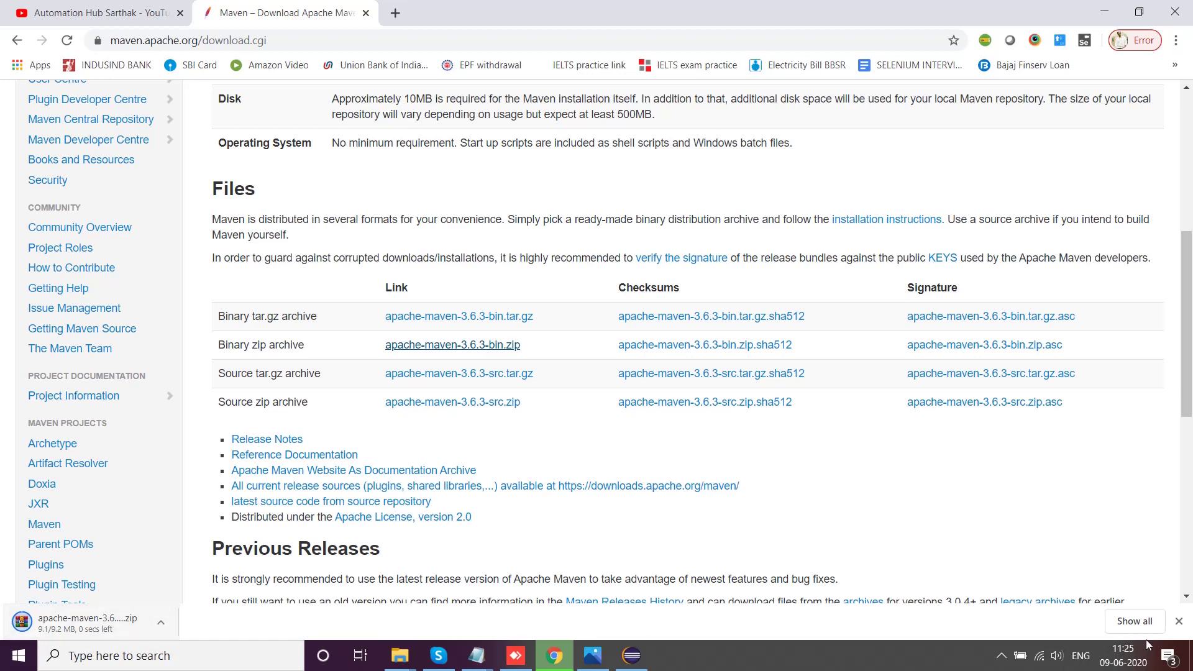
Step: Switch to the MAVEN folder in File Explorer that holds apache-maven-3.6.3-bin.zip
{"action": "mouse_move", "coordinate": [395, 665]}
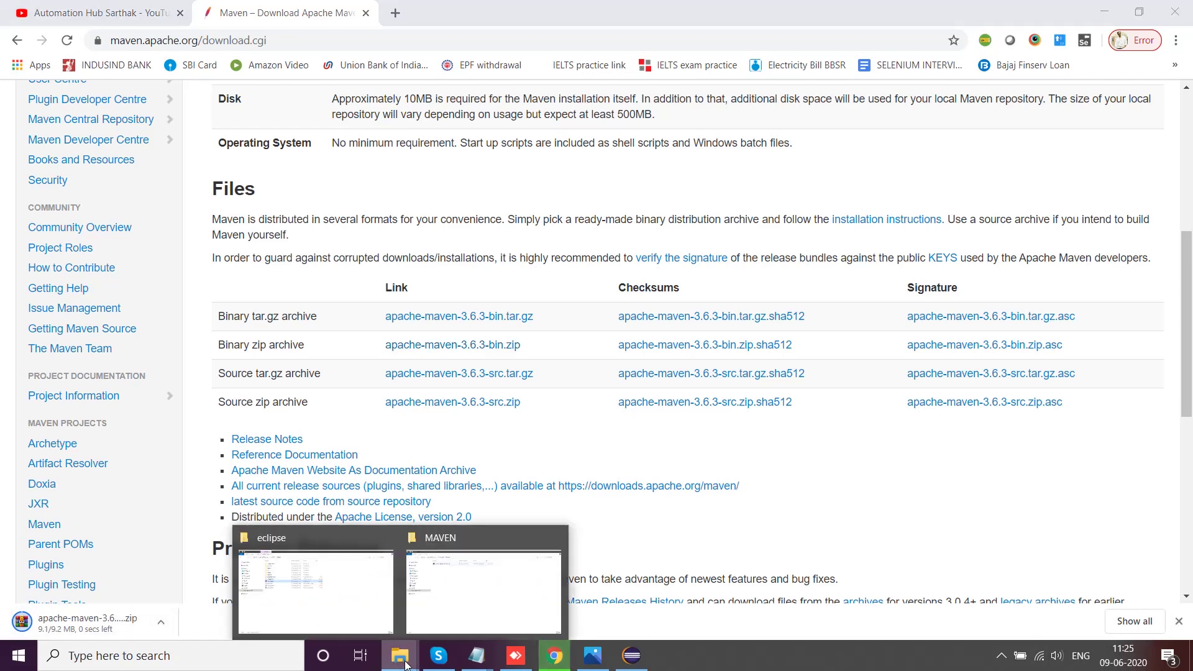
{"action": "left_click", "coordinate": [478, 598]}
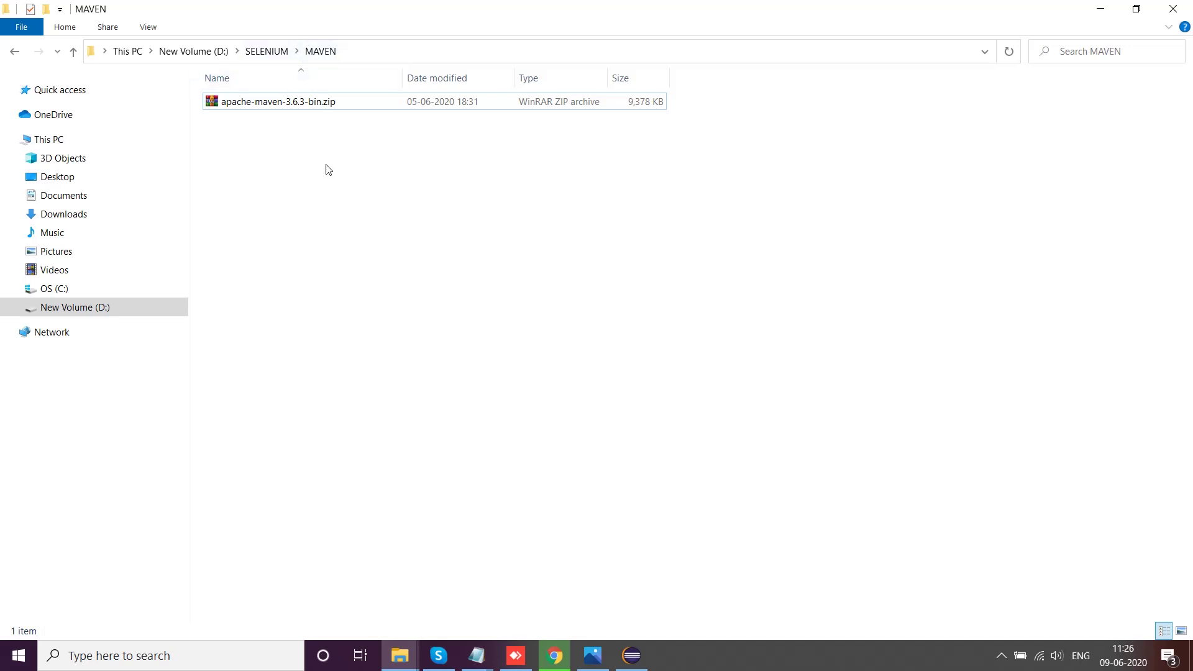
{"action": "left_click", "coordinate": [292, 107]}
Step: Open a Command Prompt and run mvn to check whether Maven is available
{"action": "key", "text": "super+r"}
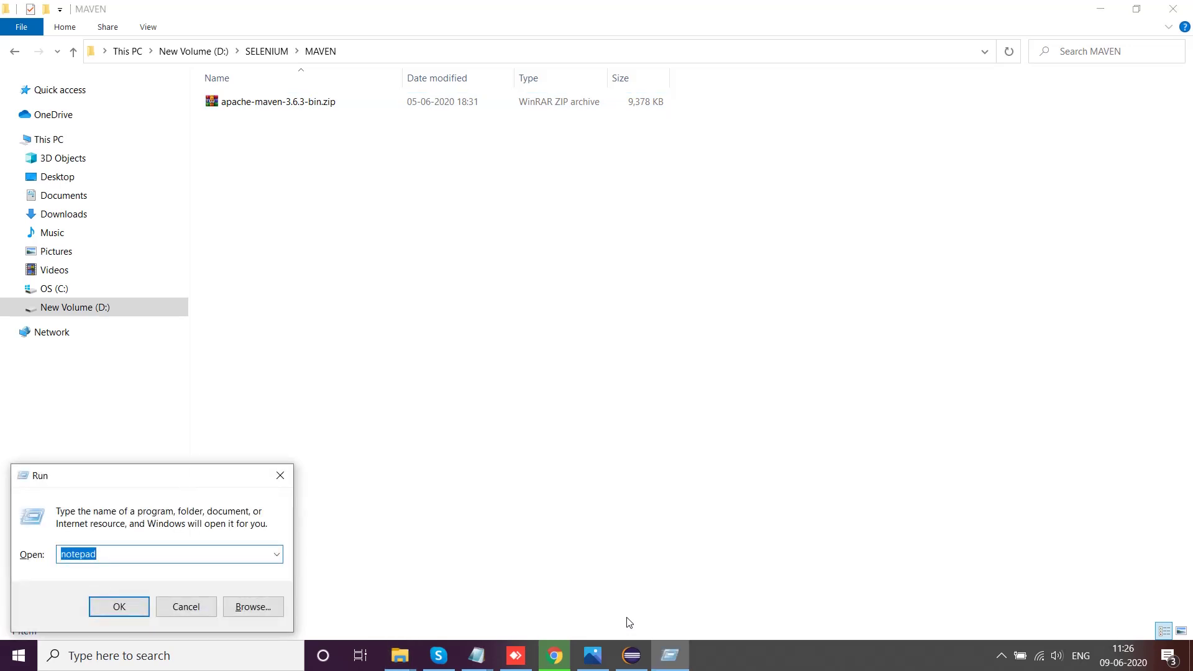
{"action": "type", "text": "cmd"}
{"action": "key", "text": "Return"}
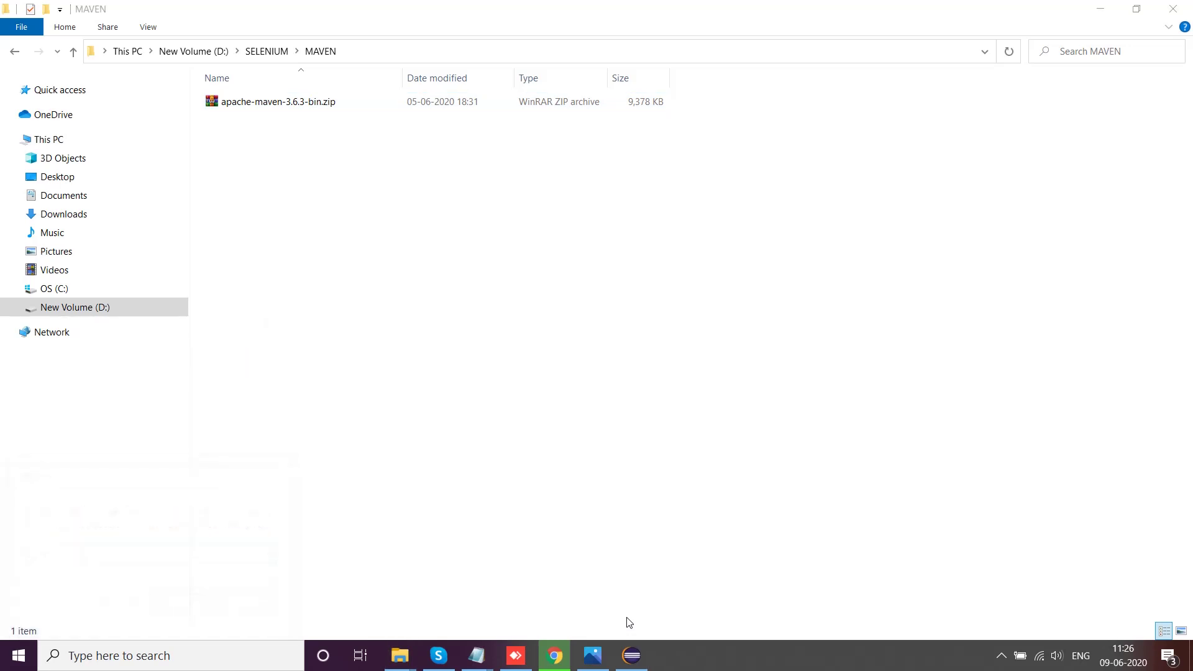
{"action": "type", "text": "mvn"}
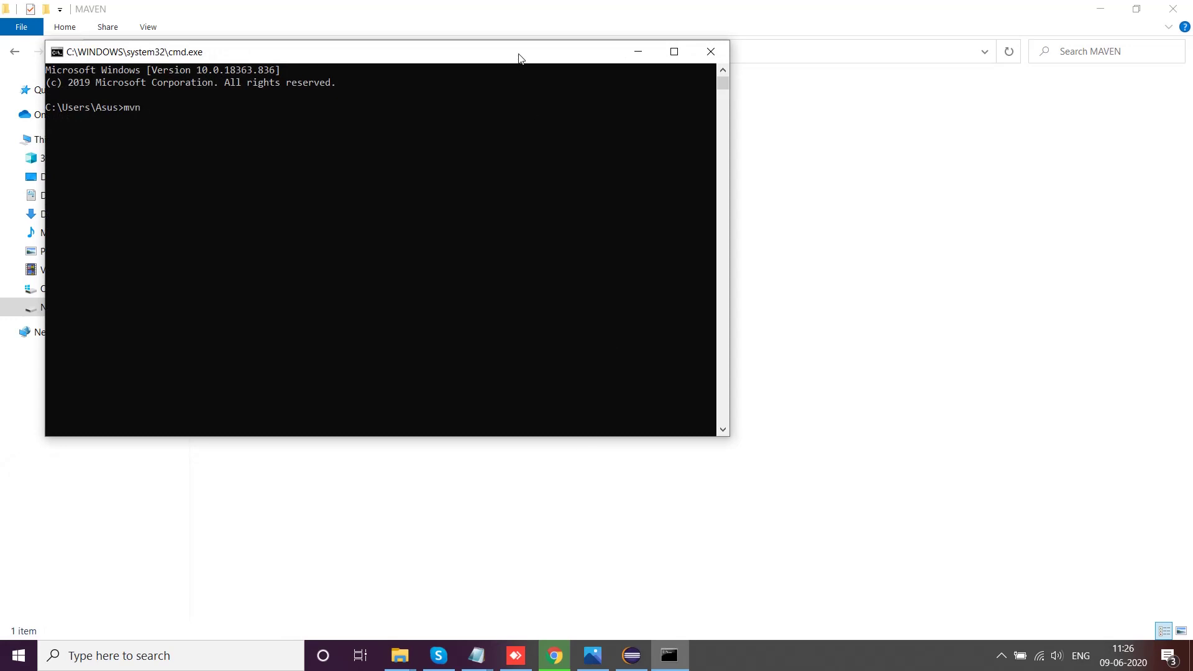
{"action": "left_click_drag", "start_coordinate": [520, 58], "coordinate": [799, 165]}
{"action": "key", "text": "Return"}
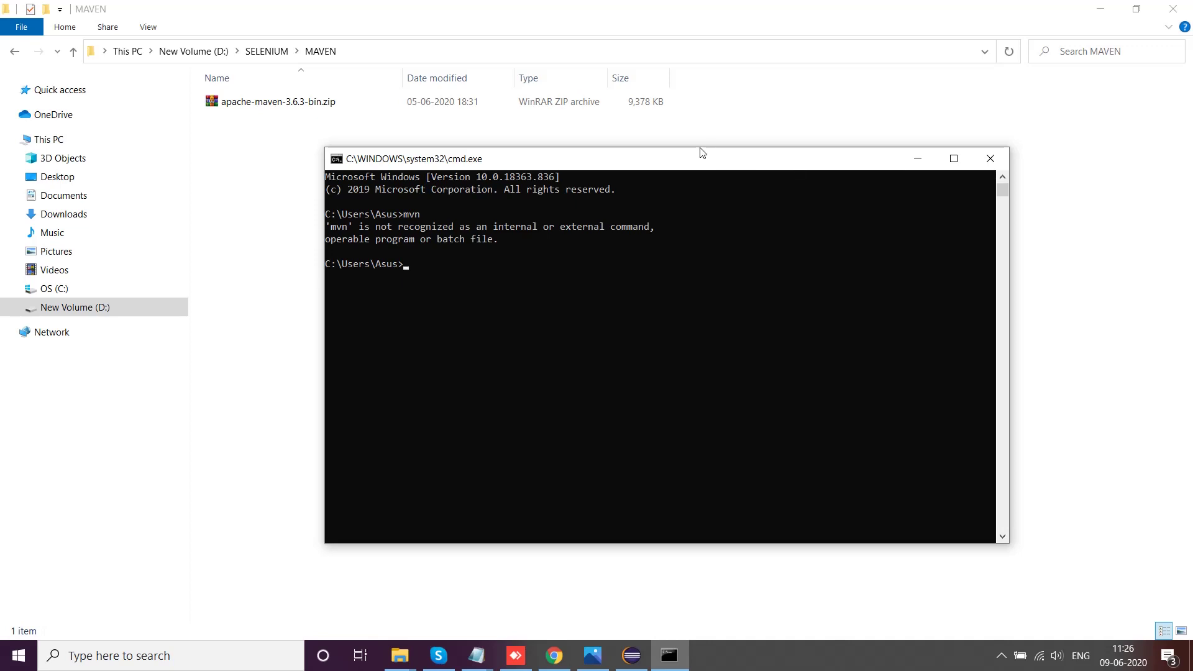
Step: Extract apache-maven-3.6.3-bin.zip directly into the MAVEN folder and open the extracted apache-maven-3.6.3 folder
{"action": "left_click", "coordinate": [280, 107]}
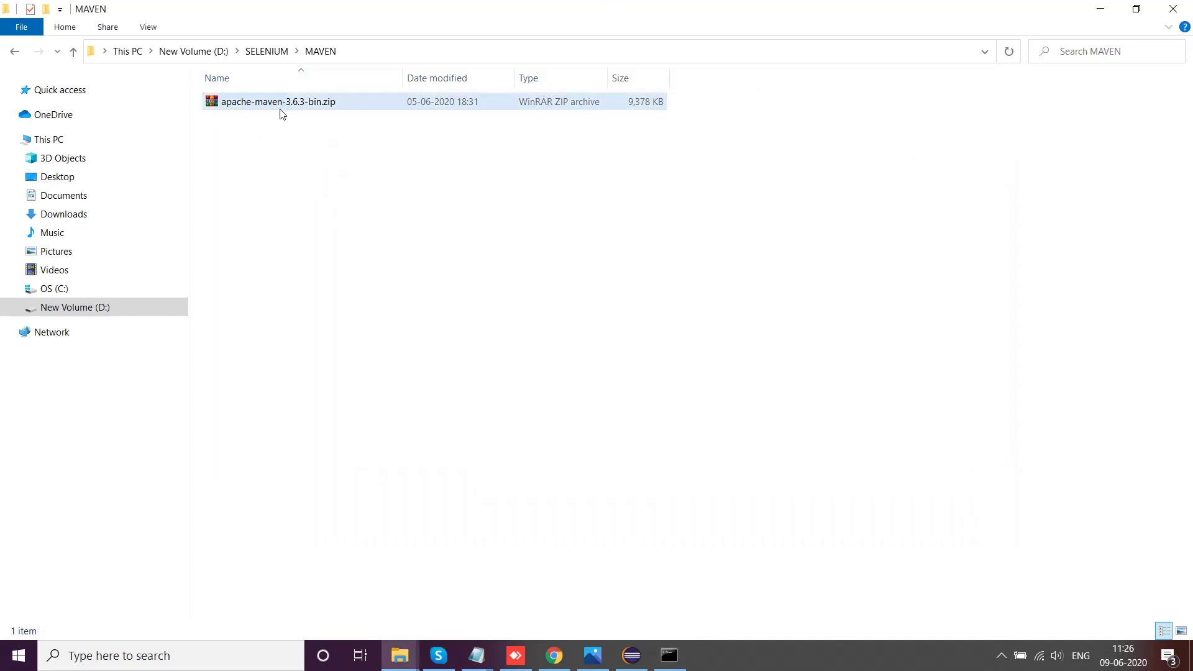
{"action": "right_click", "coordinate": [280, 108]}
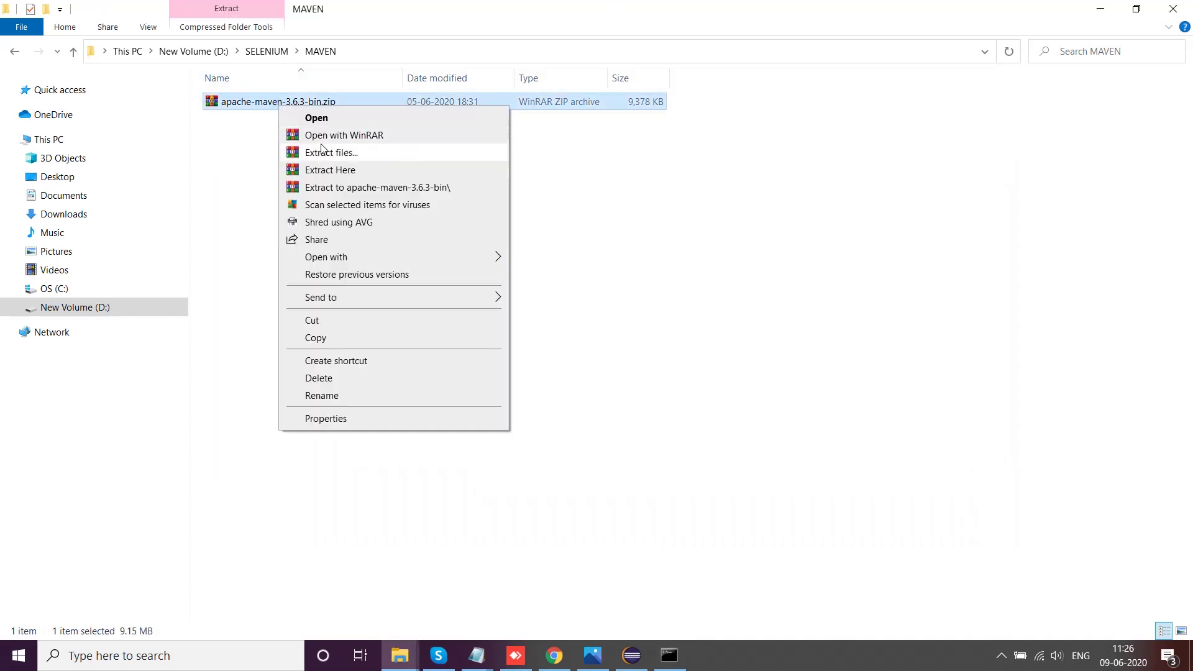
{"action": "left_click", "coordinate": [328, 171]}
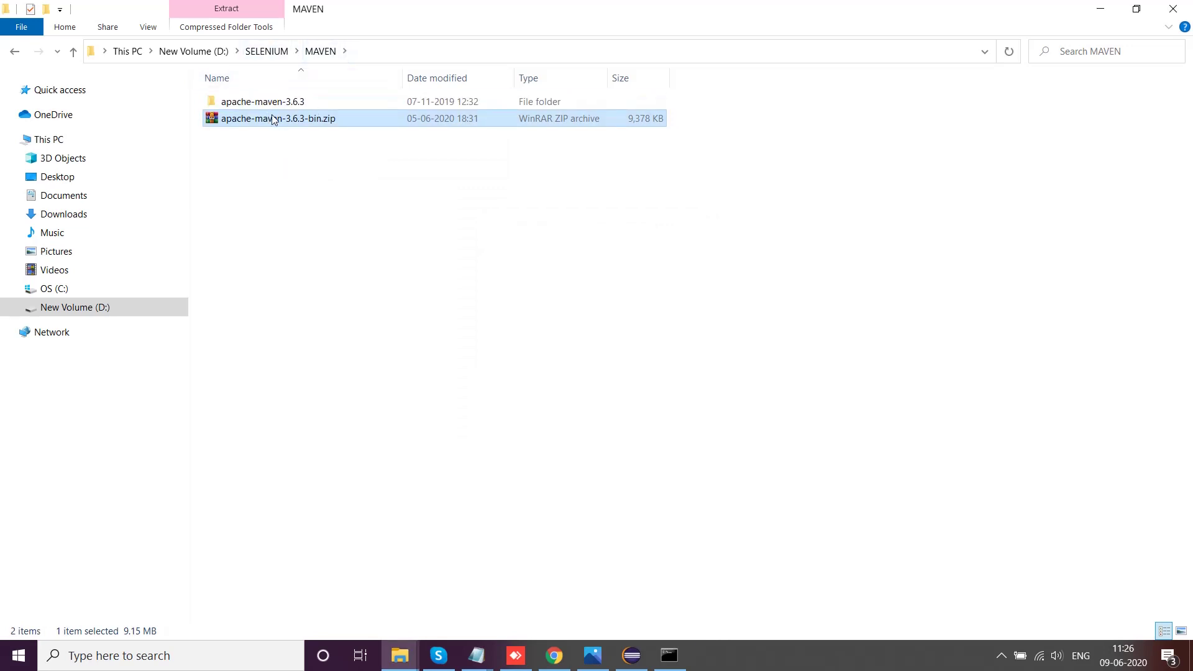
{"action": "double_click", "coordinate": [277, 104]}
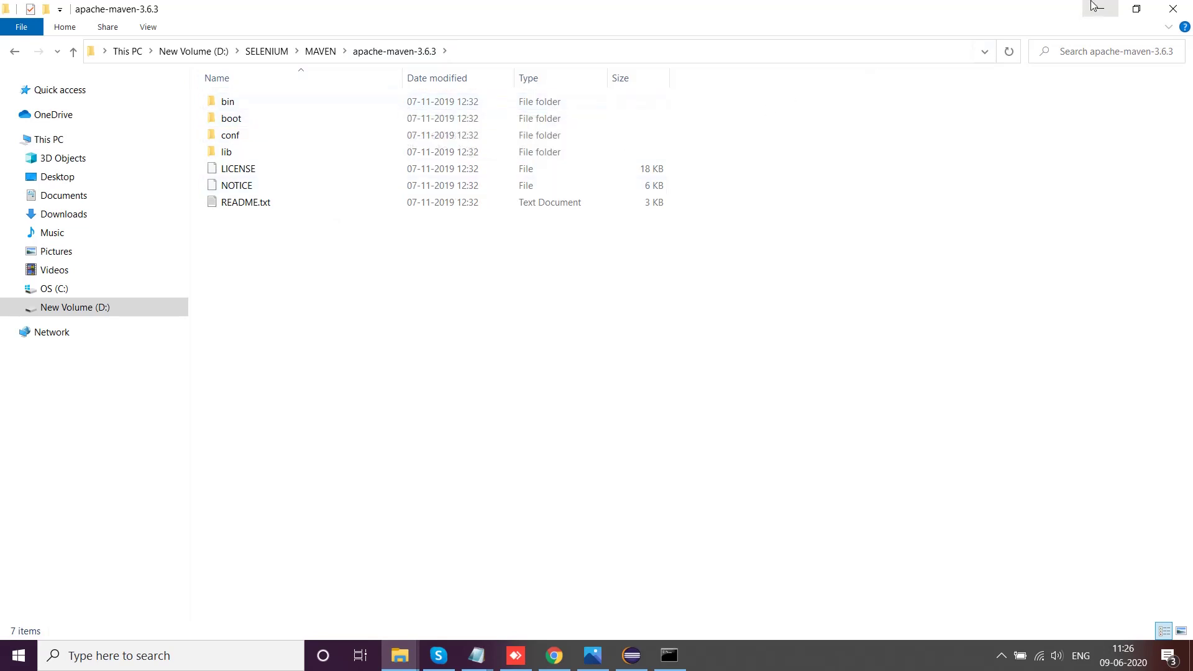
Step: Open the Environment Variables settings through this computer's advanced system properties
{"action": "right_click", "coordinate": [61, 143]}
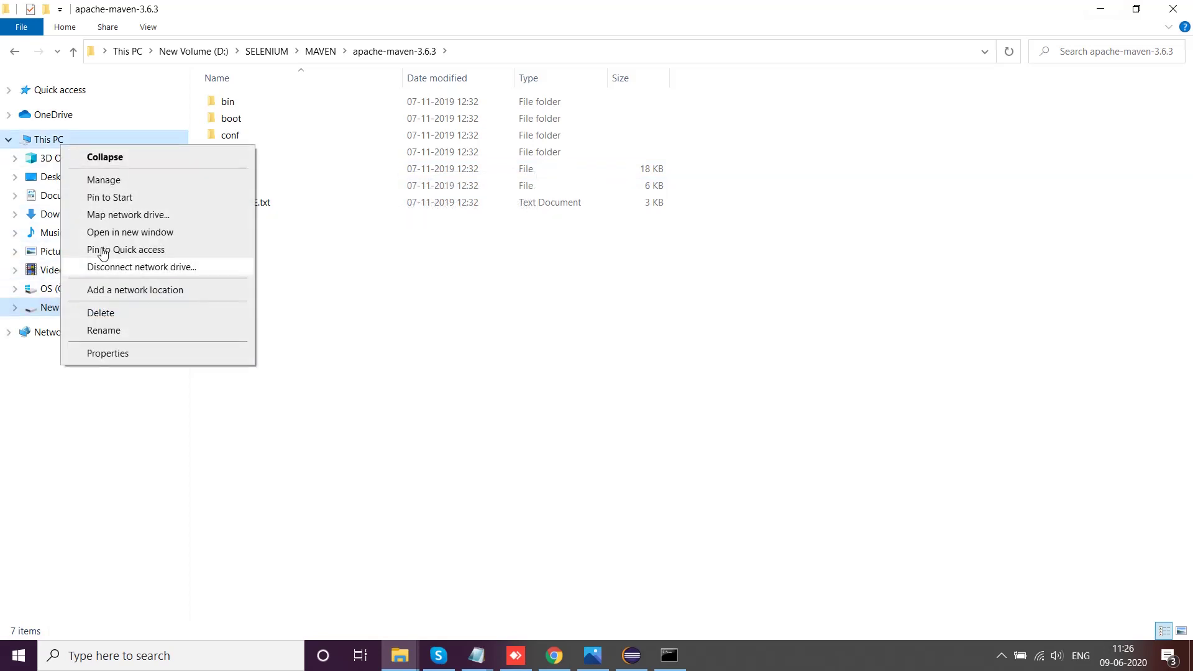
{"action": "left_click", "coordinate": [118, 356]}
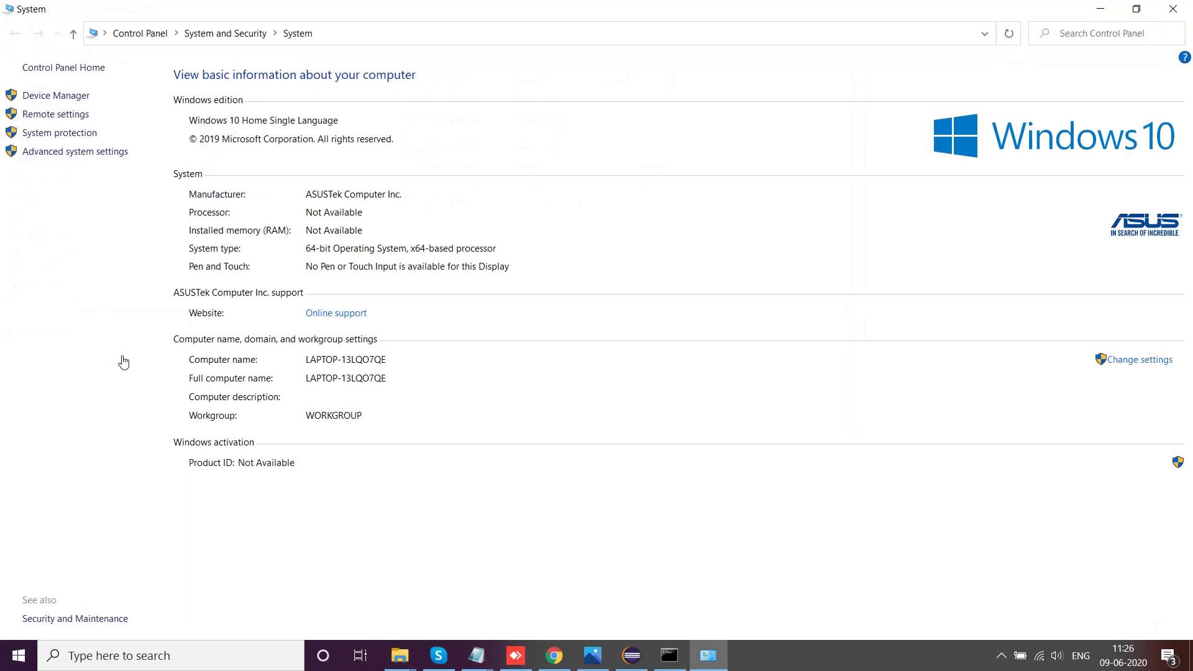
{"action": "left_click", "coordinate": [72, 153]}
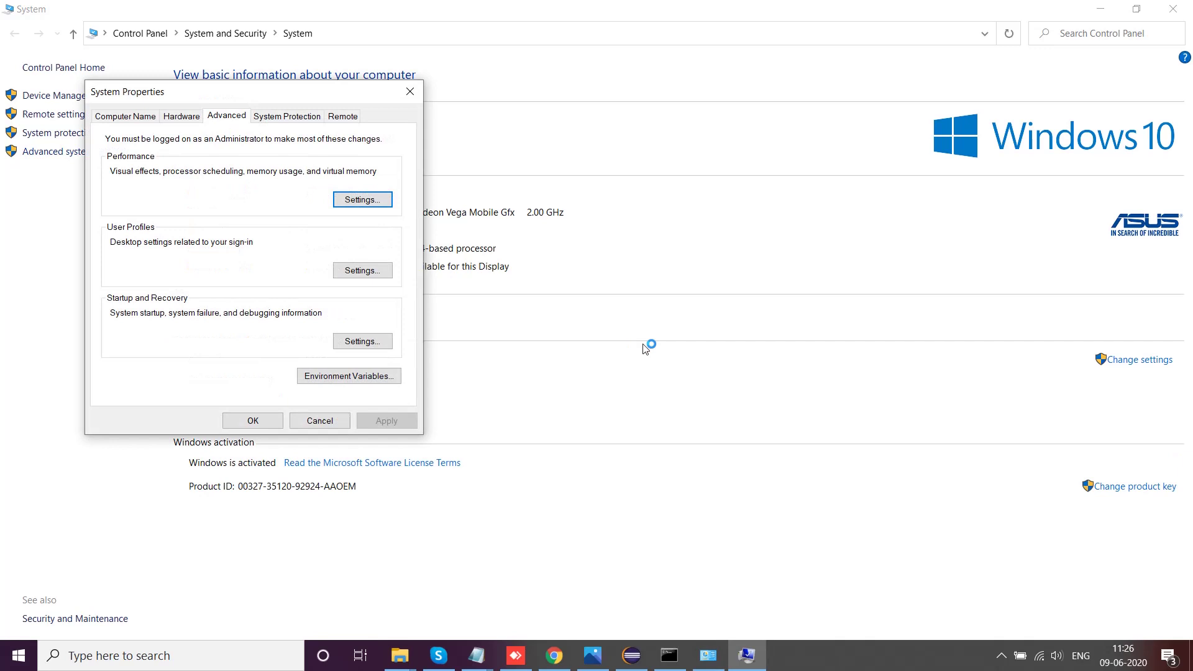
{"action": "left_click", "coordinate": [348, 377]}
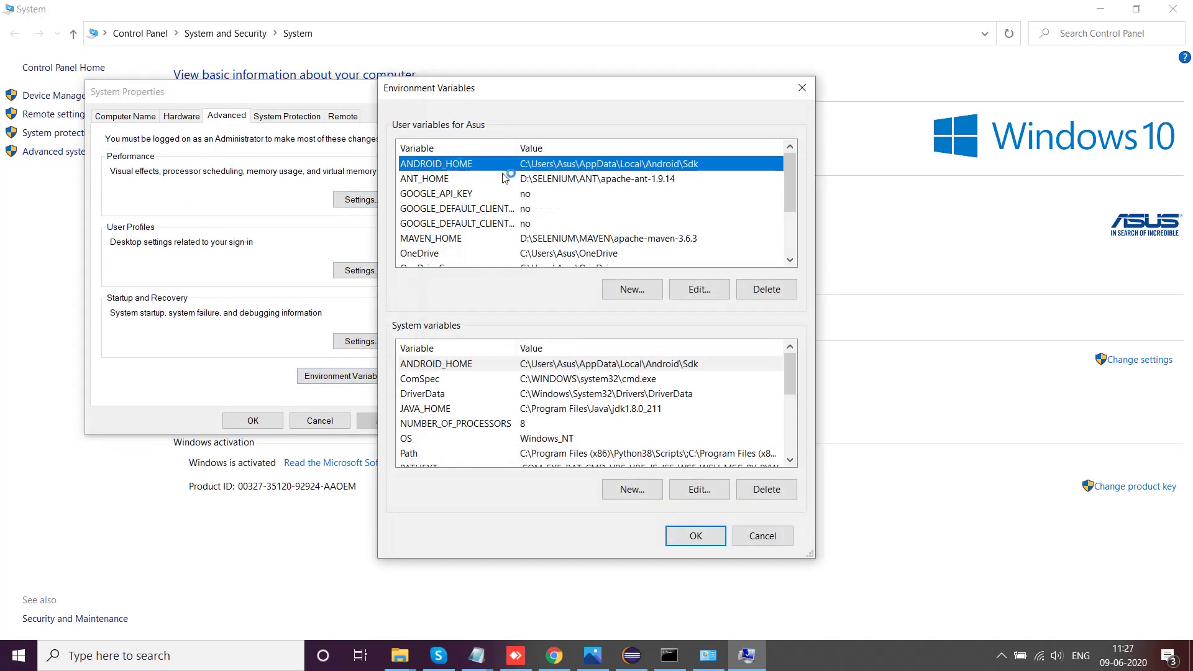
Step: Start a new user variable named MAVEN_HOME
{"action": "left_click", "coordinate": [632, 287]}
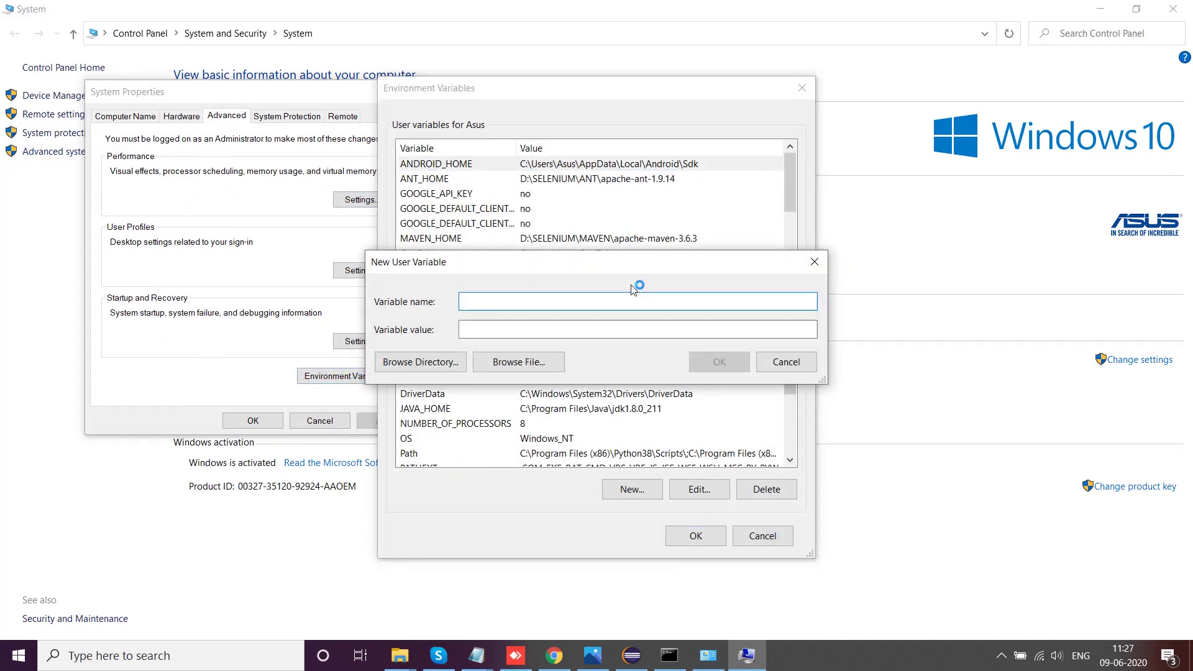
{"action": "type", "text": "MAVEN_HOME"}
Step: Copy the full path of the extracted apache-maven-3.6.3 folder from File Explorer
{"action": "left_click", "coordinate": [399, 656]}
{"action": "left_click", "coordinate": [413, 618]}
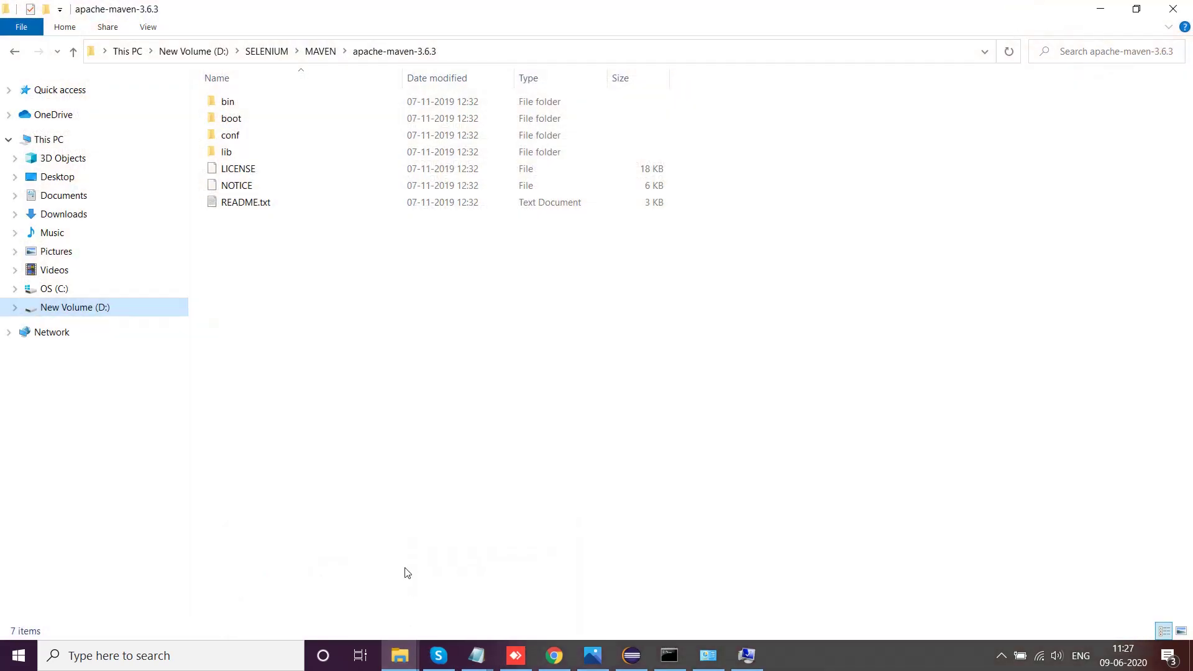
{"action": "left_click", "coordinate": [320, 52]}
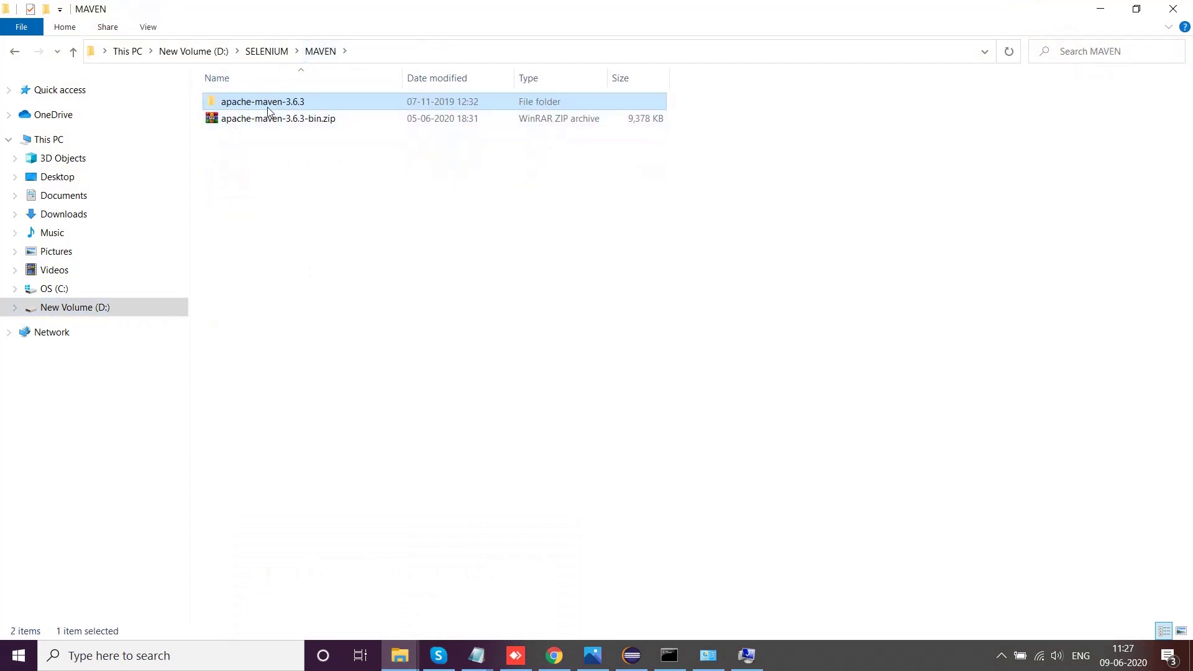
{"action": "double_click", "coordinate": [267, 106]}
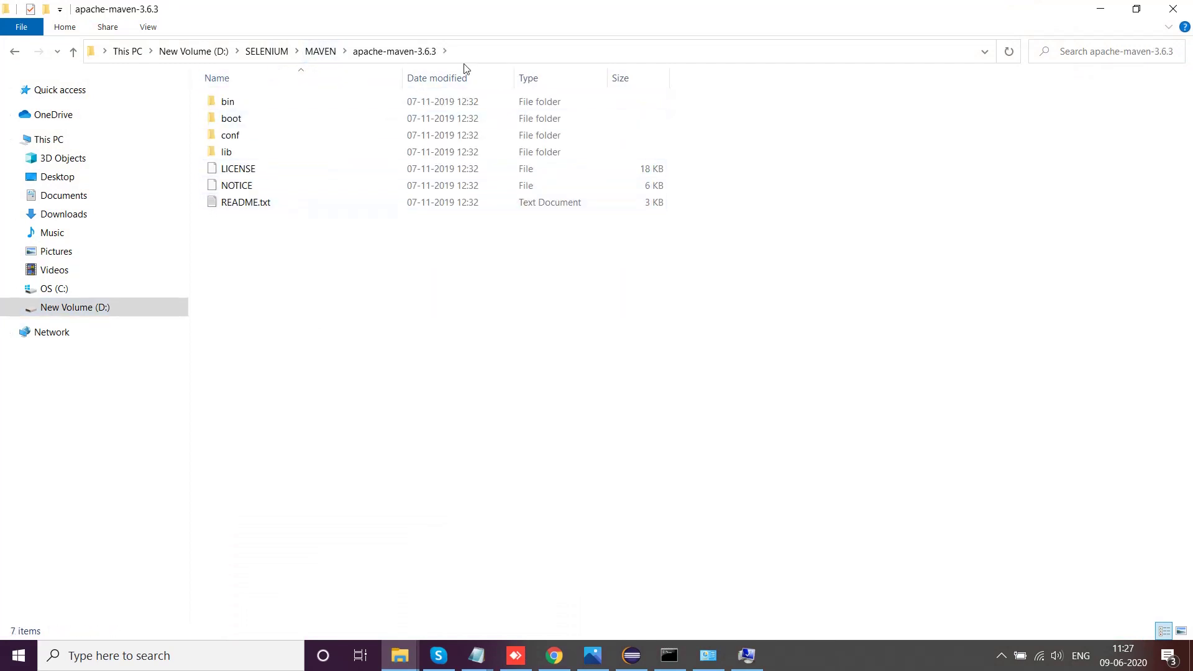
{"action": "left_click", "coordinate": [487, 50]}
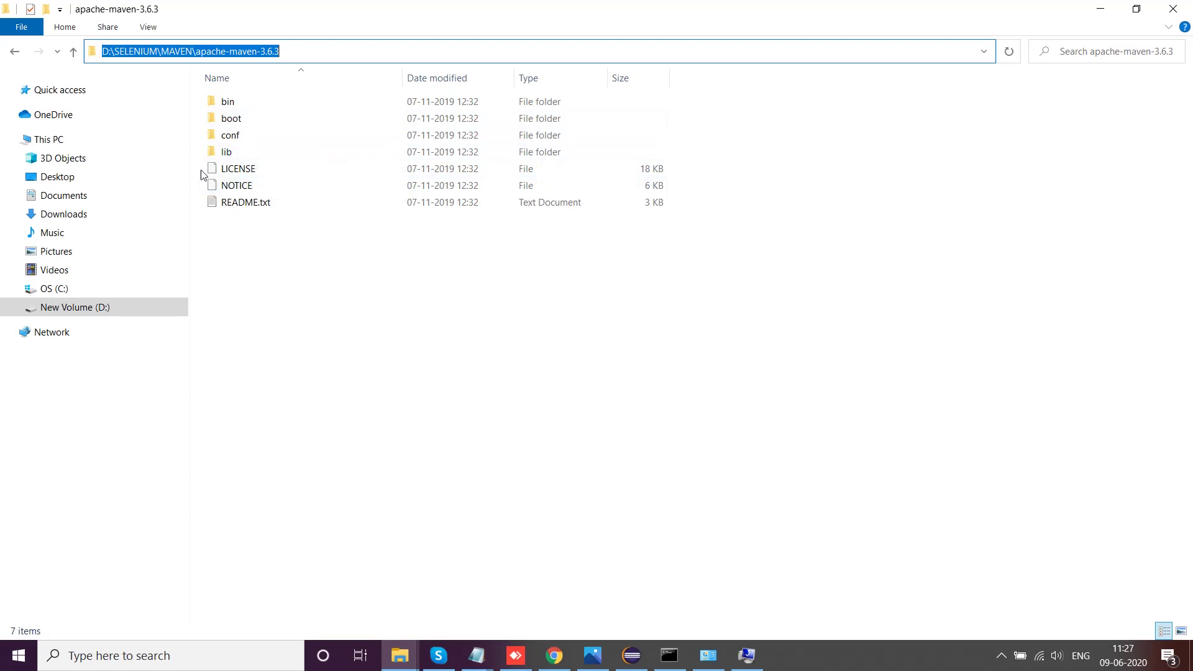
{"action": "left_click", "coordinate": [305, 316]}
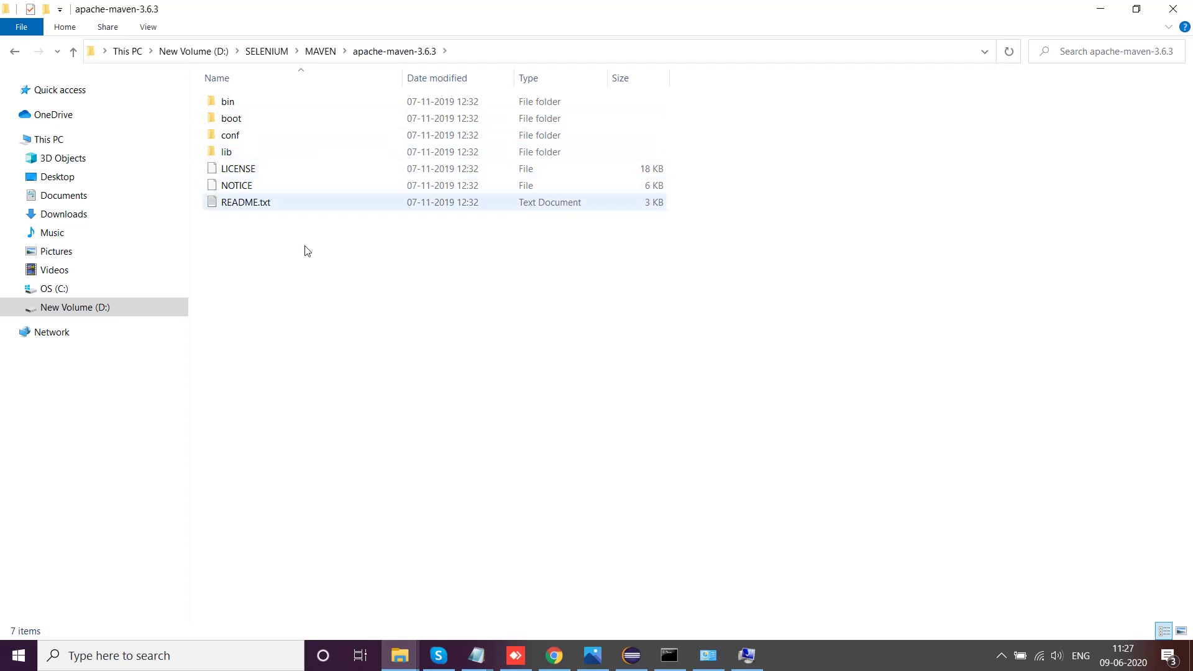
{"action": "left_click", "coordinate": [485, 56]}
{"action": "key", "text": "ctrl+c"}
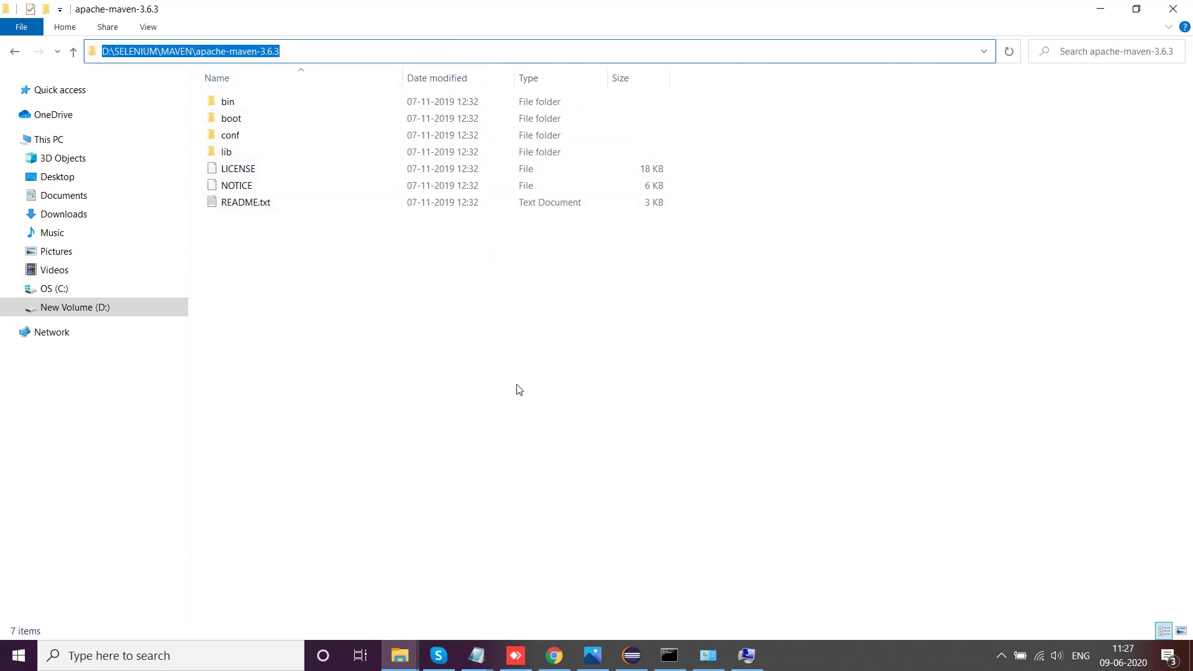
Step: Enter D:\SELENIUM\MAVEN\apache-maven-3.6.3 as the new MAVEN_HOME variable's value and discard the entry without saving
{"action": "left_click", "coordinate": [746, 656]}
{"action": "left_click", "coordinate": [548, 332]}
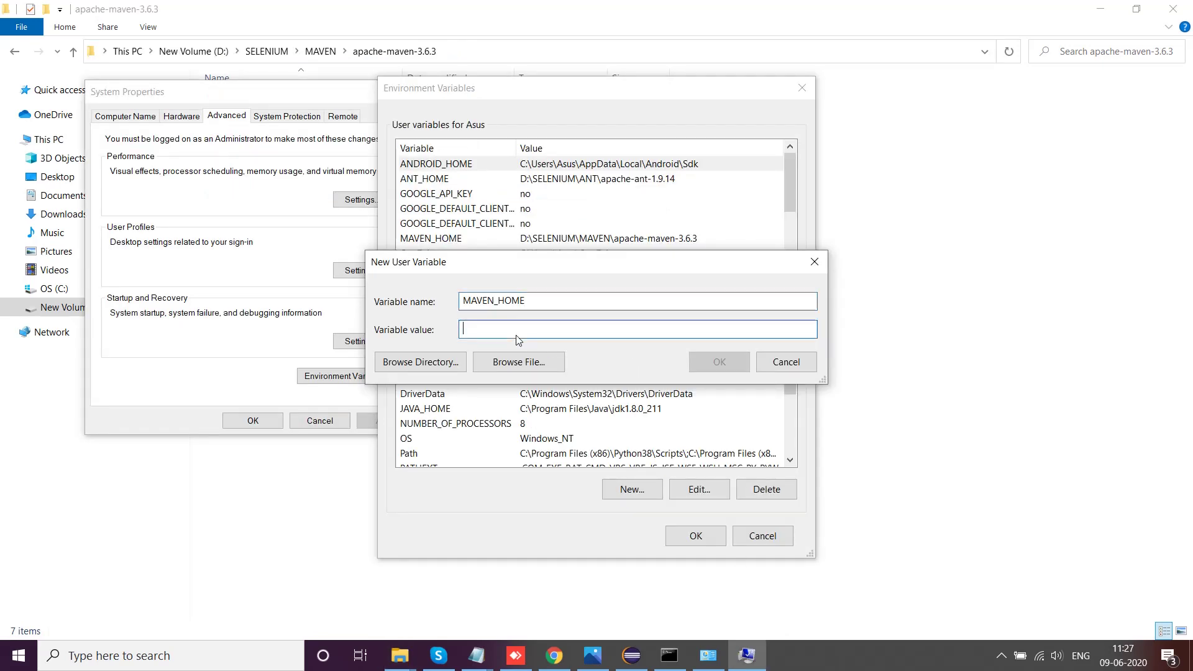
{"action": "key", "text": "ctrl+v"}
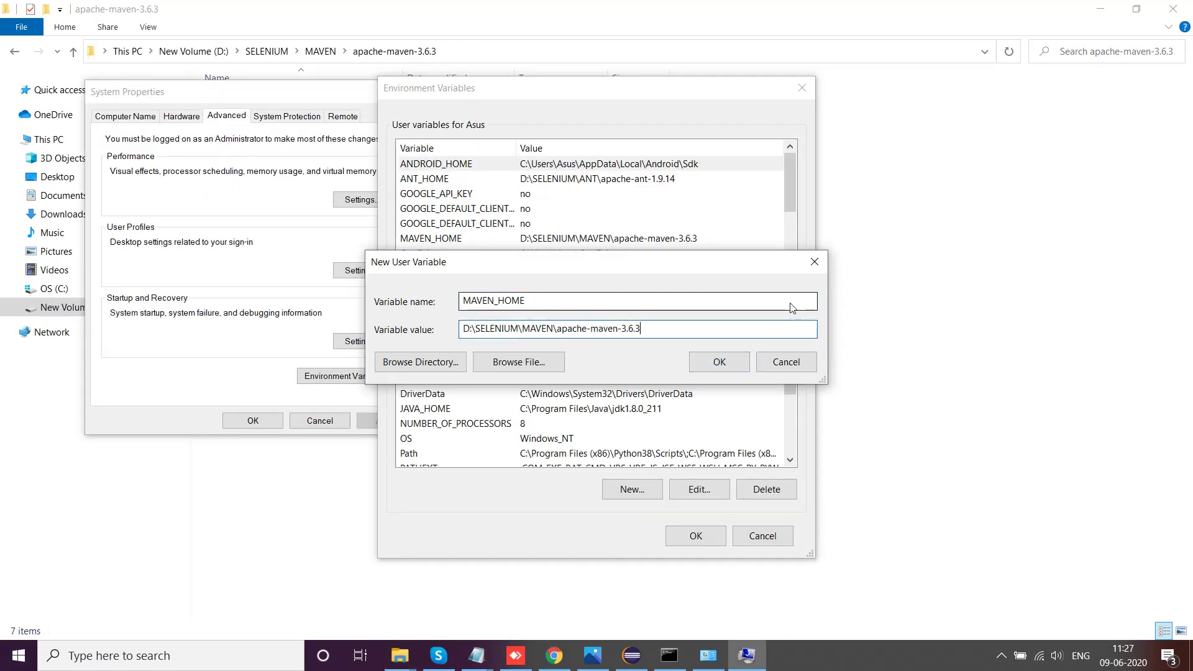
{"action": "left_click", "coordinate": [815, 262]}
Step: Open the existing MAVEN_HOME user variable, copy its value and close it without changes
{"action": "left_click_drag", "start_coordinate": [788, 187], "coordinate": [790, 197]}
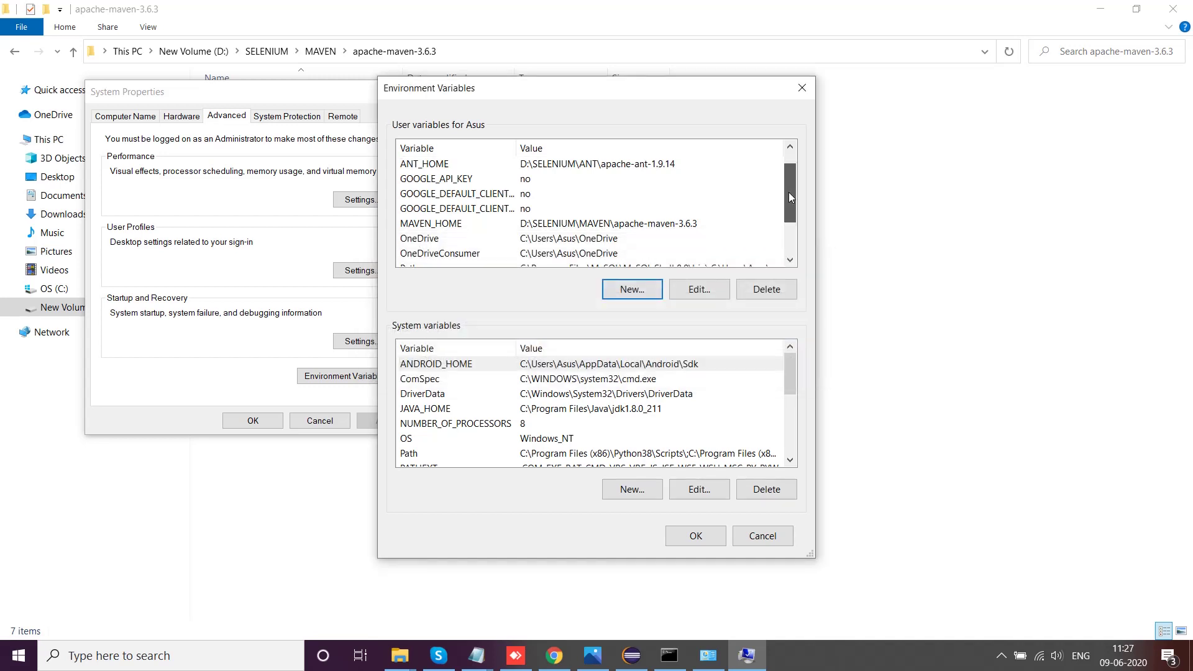
{"action": "left_click", "coordinate": [628, 225]}
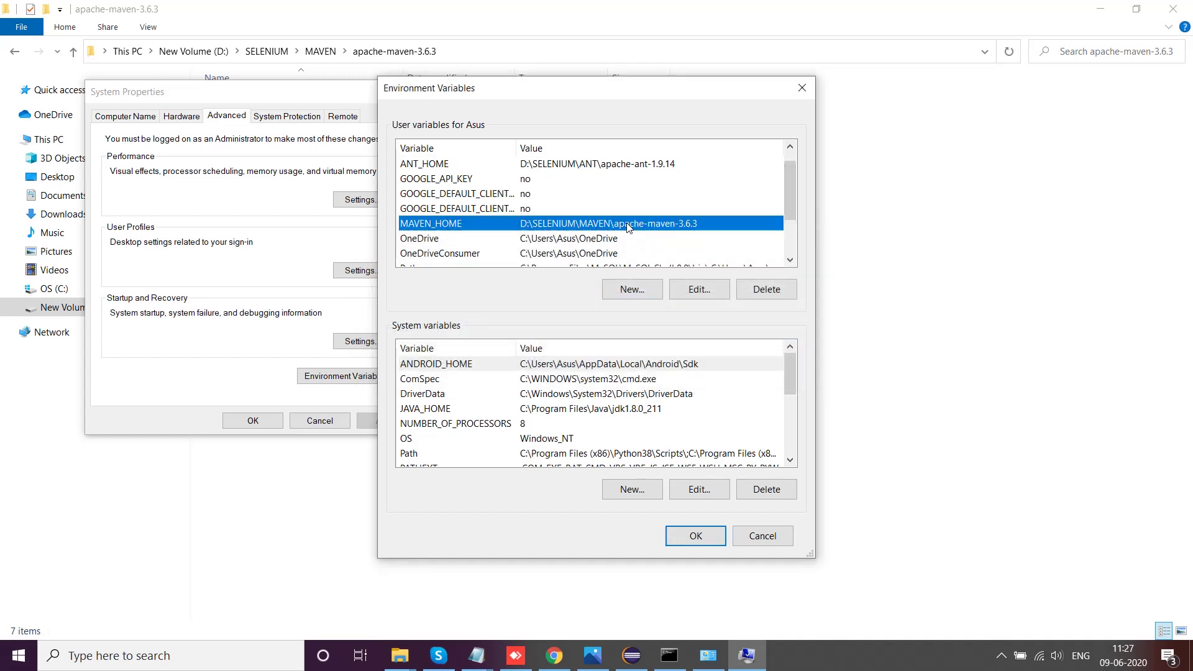
{"action": "left_click", "coordinate": [689, 288]}
{"action": "key", "text": "ctrl+c"}
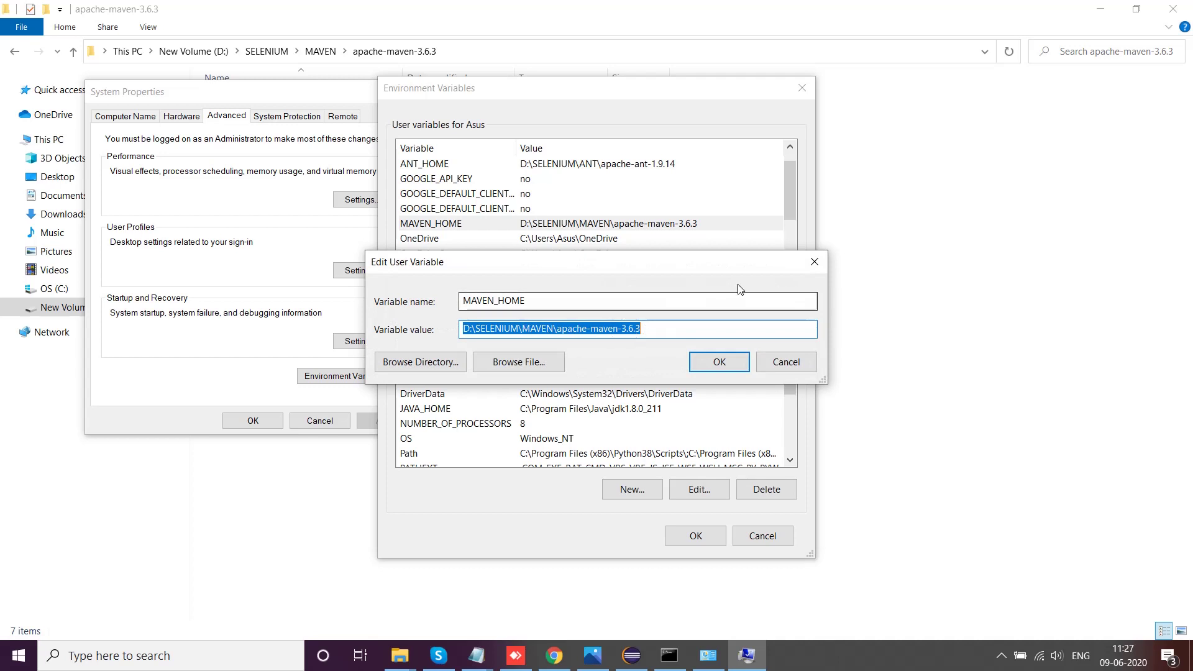
{"action": "left_click", "coordinate": [814, 261]}
Step: Fill in a new user variable MAVEN_HOME with the value D:\SELENIUM\MAVEN\apache-maven-3.6.3 and discard it without saving
{"action": "left_click", "coordinate": [635, 290]}
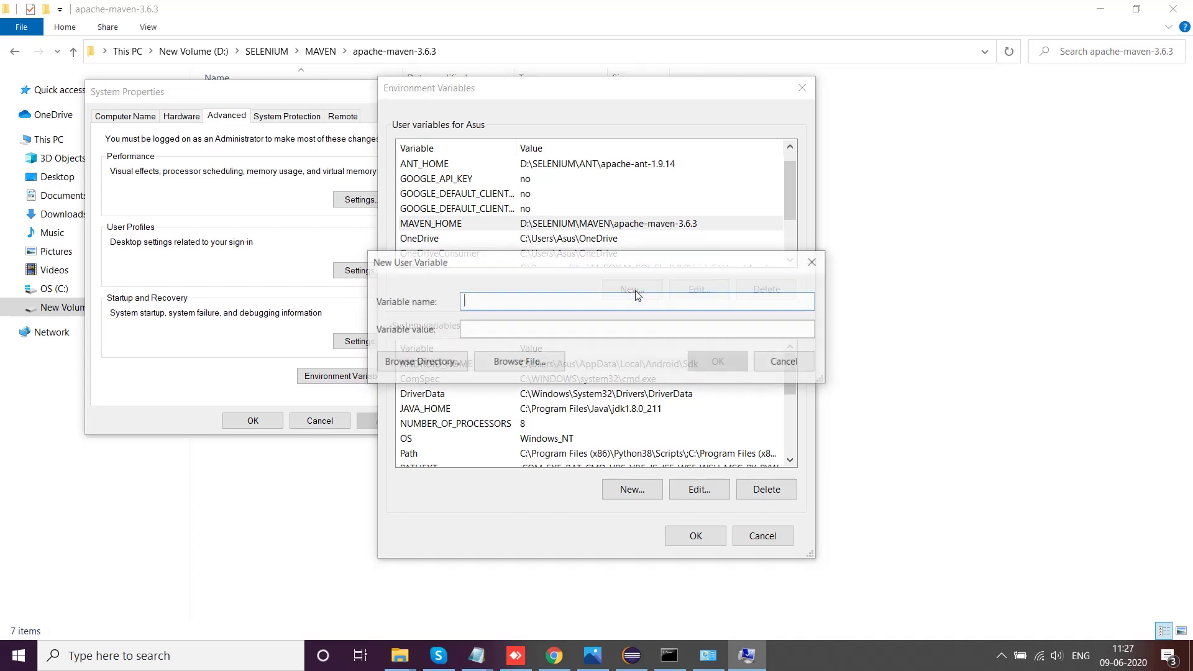
{"action": "type", "text": "MAVEN"}
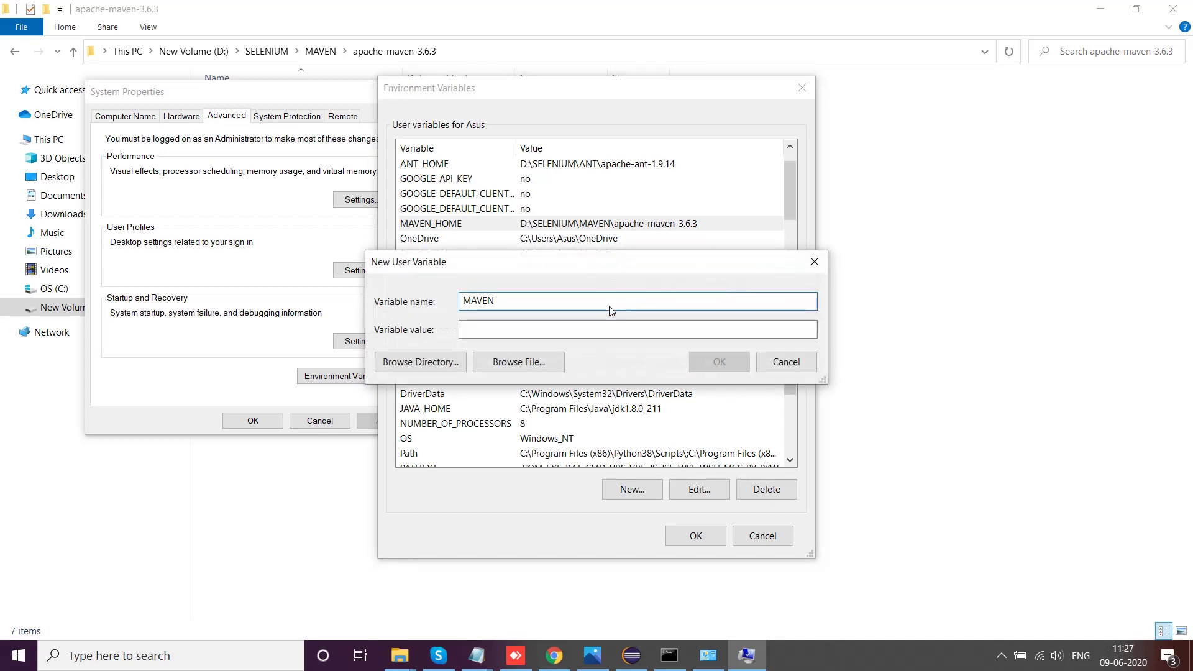
{"action": "type", "text": "_HOME"}
{"action": "left_click", "coordinate": [544, 331]}
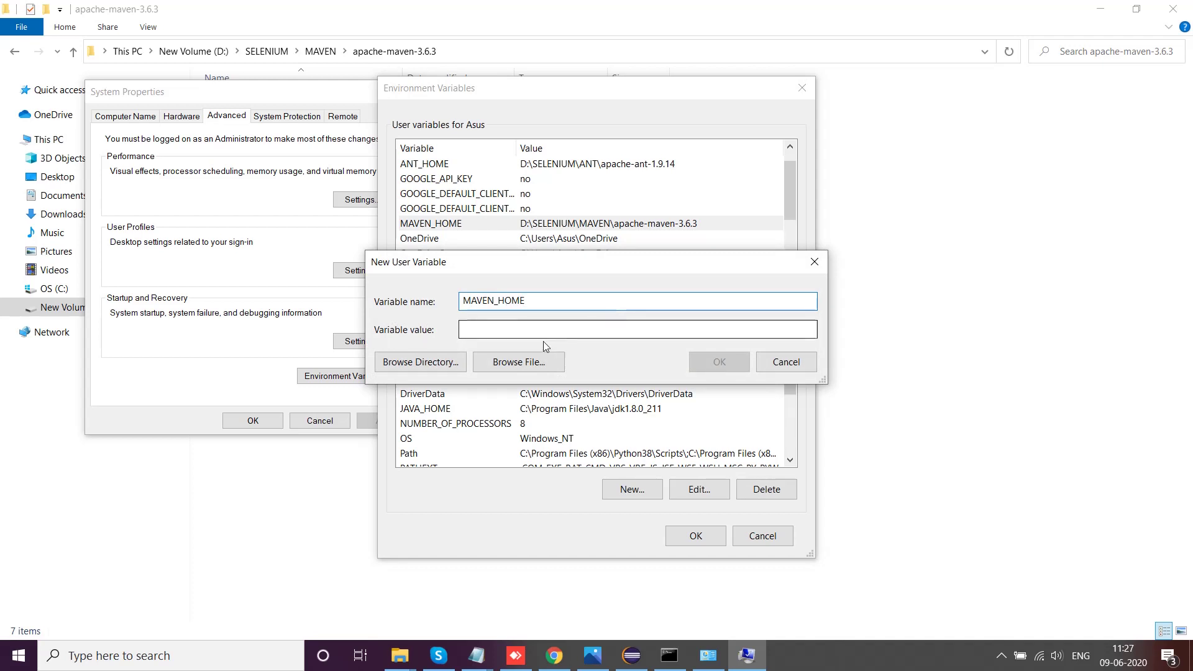
{"action": "key", "text": "ctrl+v"}
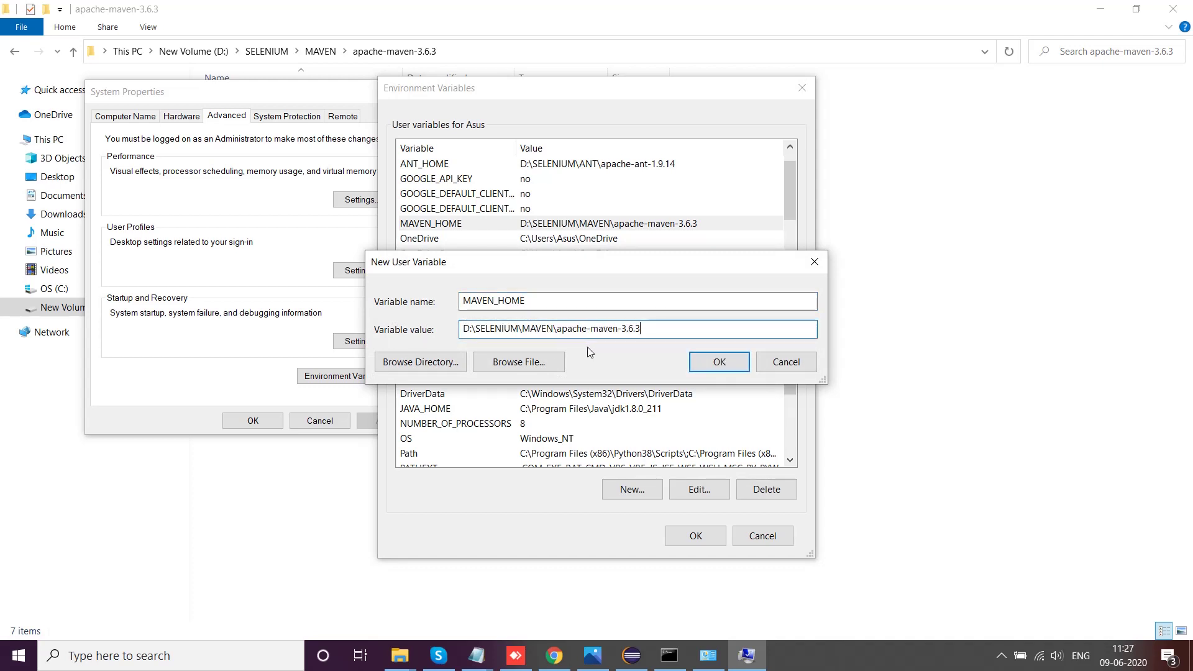
{"action": "left_click", "coordinate": [815, 263]}
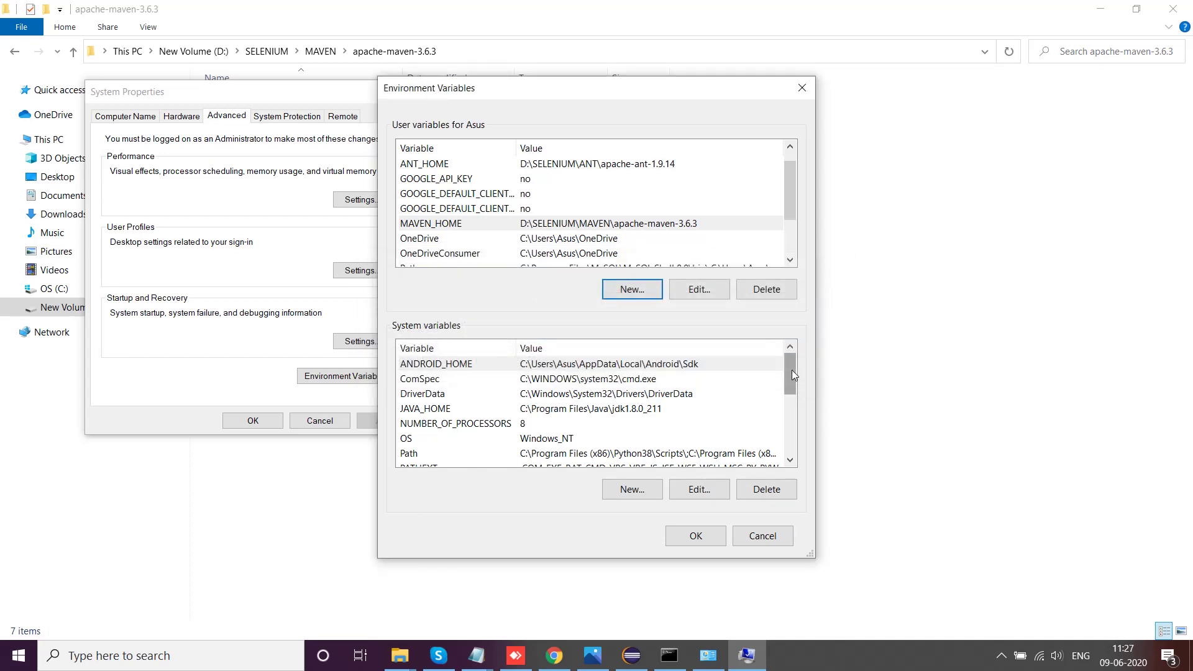
Step: Open the system Path variable for editing and start a blank entry in its list
{"action": "left_click_drag", "start_coordinate": [792, 371], "coordinate": [791, 383]}
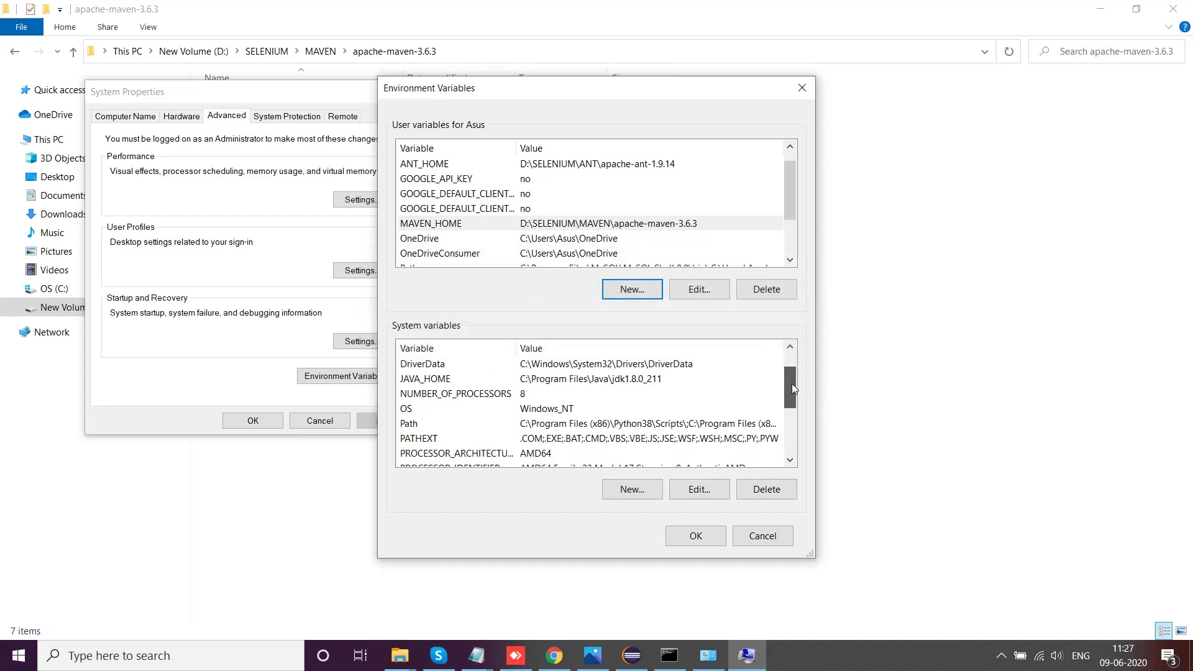
{"action": "left_click", "coordinate": [631, 424]}
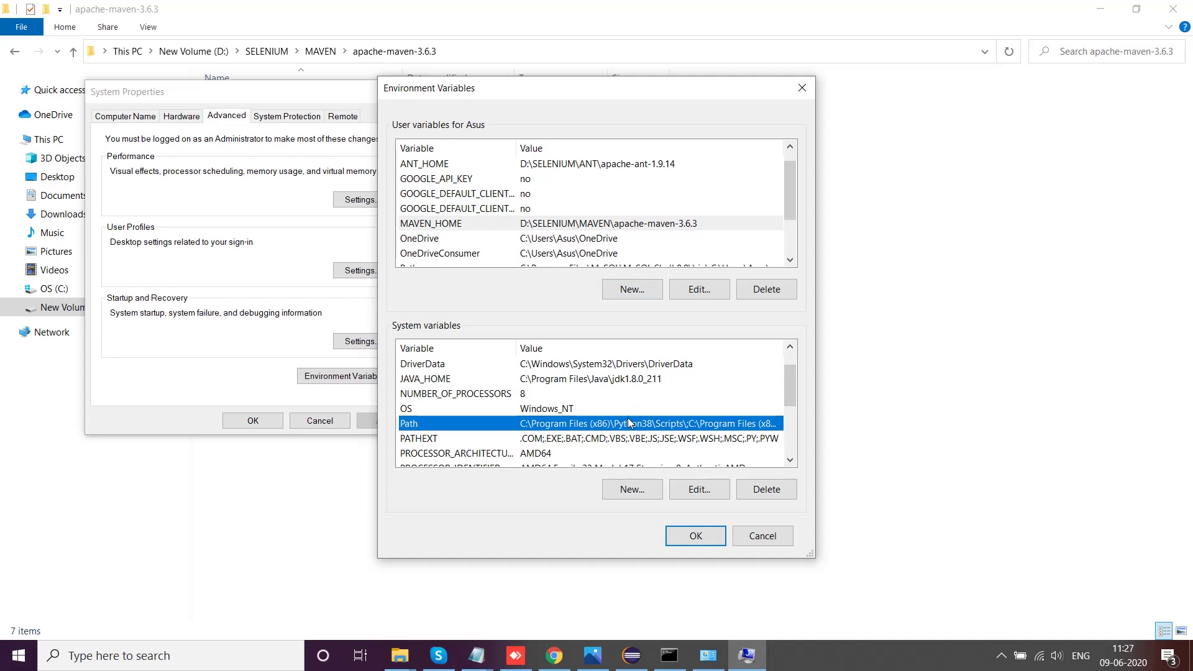
{"action": "left_click", "coordinate": [691, 490]}
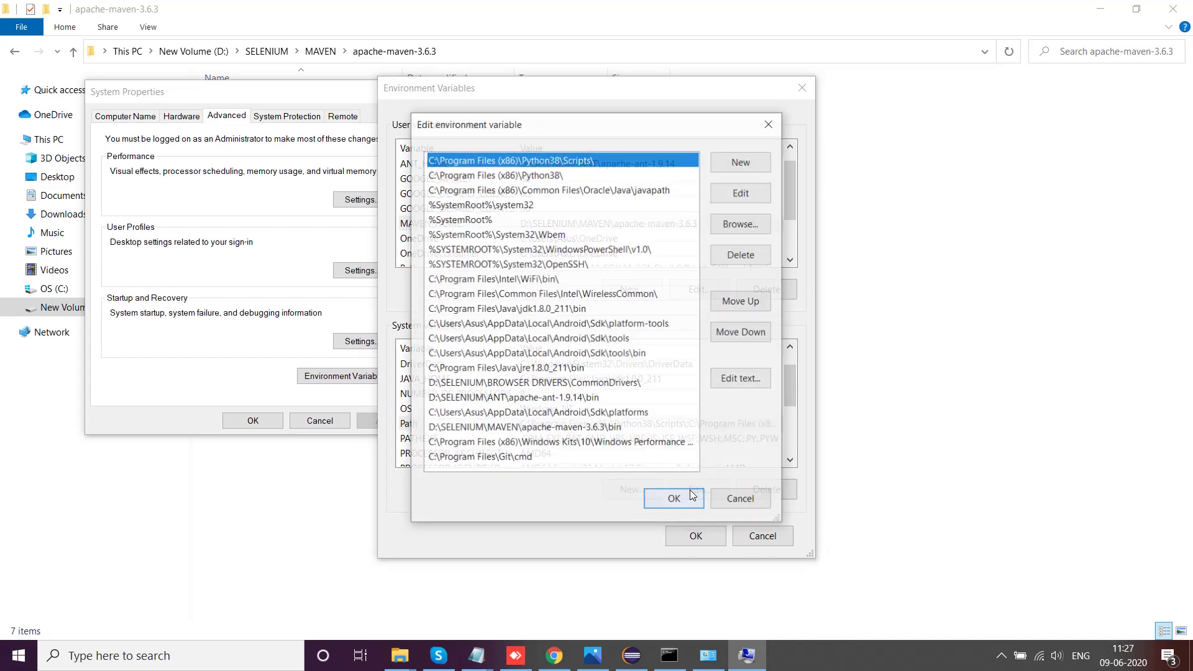
{"action": "left_click", "coordinate": [738, 165]}
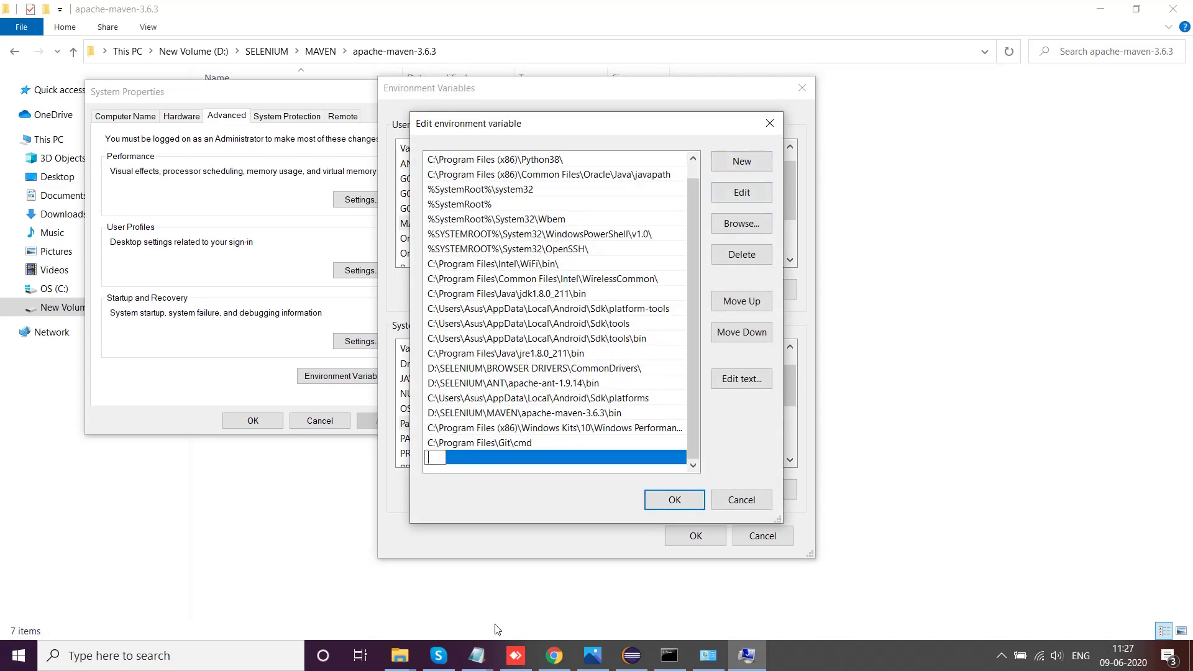
Step: Open the bin folder inside apache-maven-3.6.3 in File Explorer and copy its full path
{"action": "mouse_move", "coordinate": [400, 656]}
{"action": "left_click", "coordinate": [354, 597]}
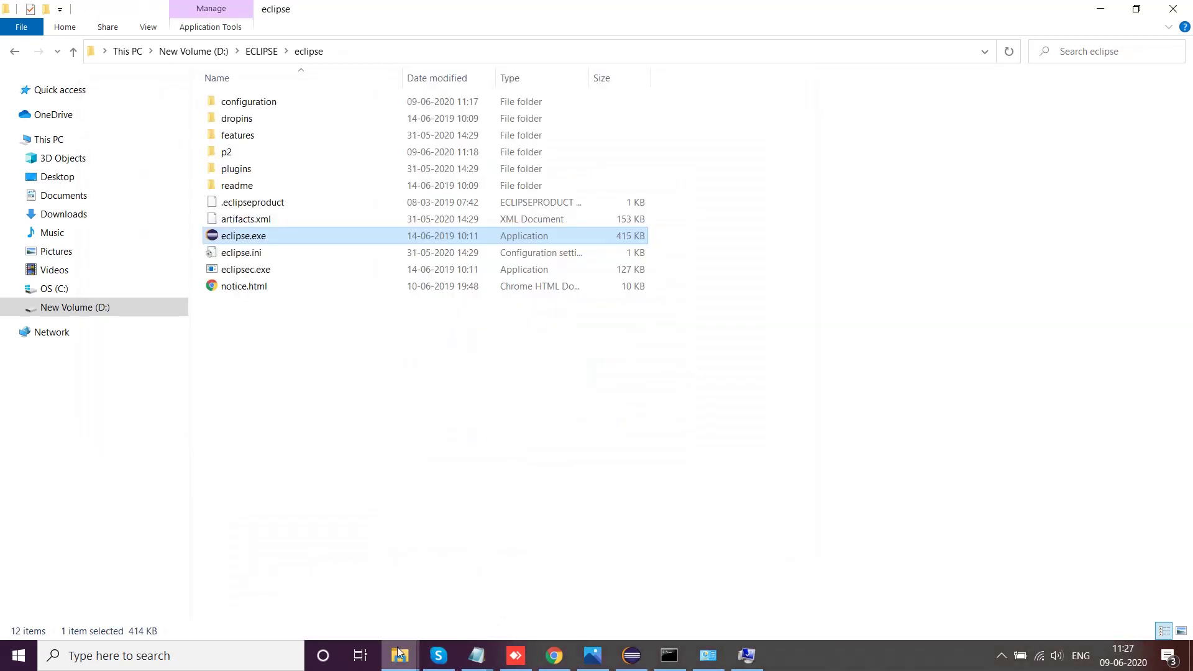
{"action": "left_click", "coordinate": [480, 584]}
{"action": "left_click", "coordinate": [248, 109]}
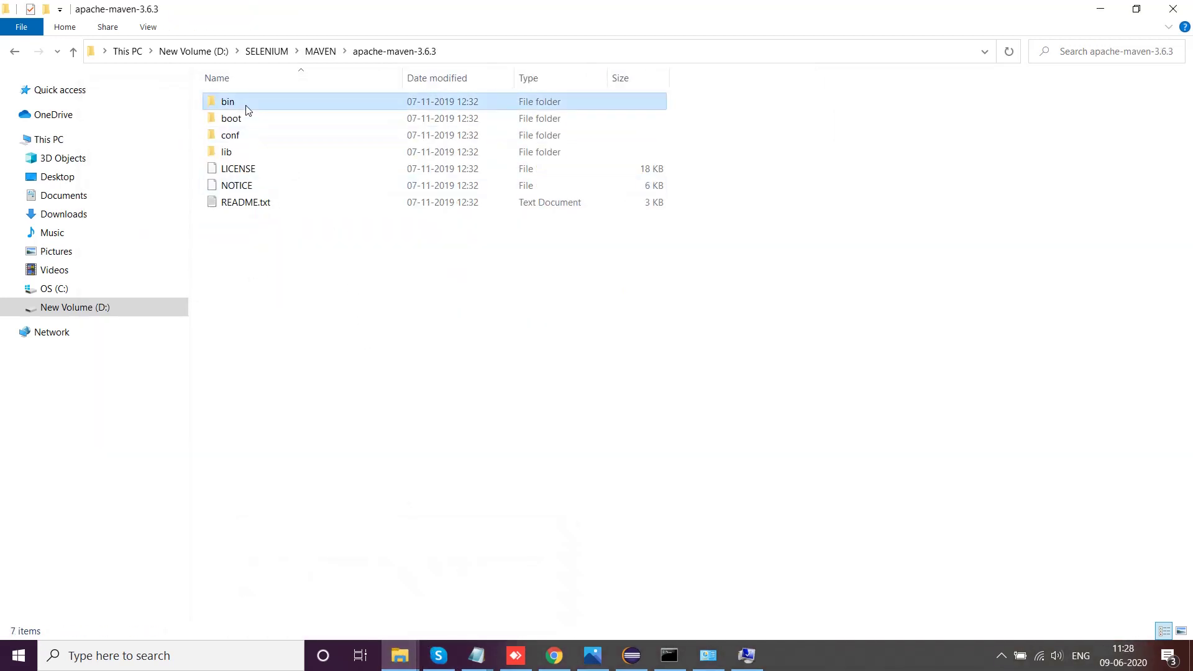
{"action": "double_click", "coordinate": [246, 106]}
{"action": "left_click", "coordinate": [519, 51]}
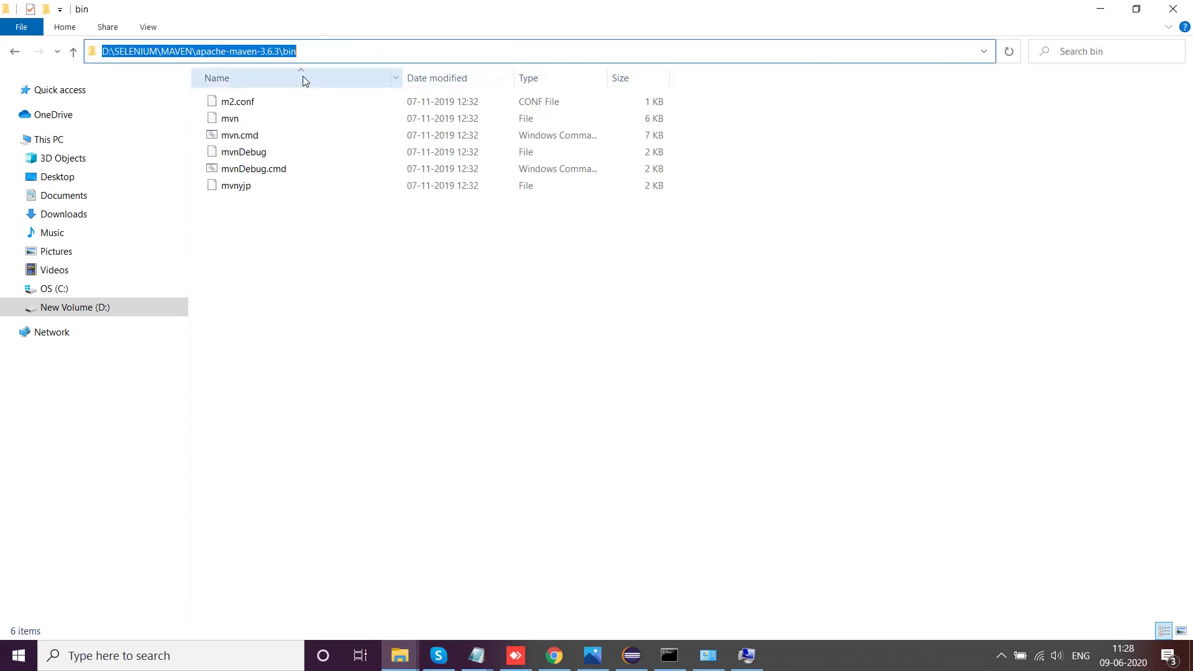
Step: Start another Path entry, then discard it and close the environment variable and system properties dialogs without saving
{"action": "left_click", "coordinate": [747, 656]}
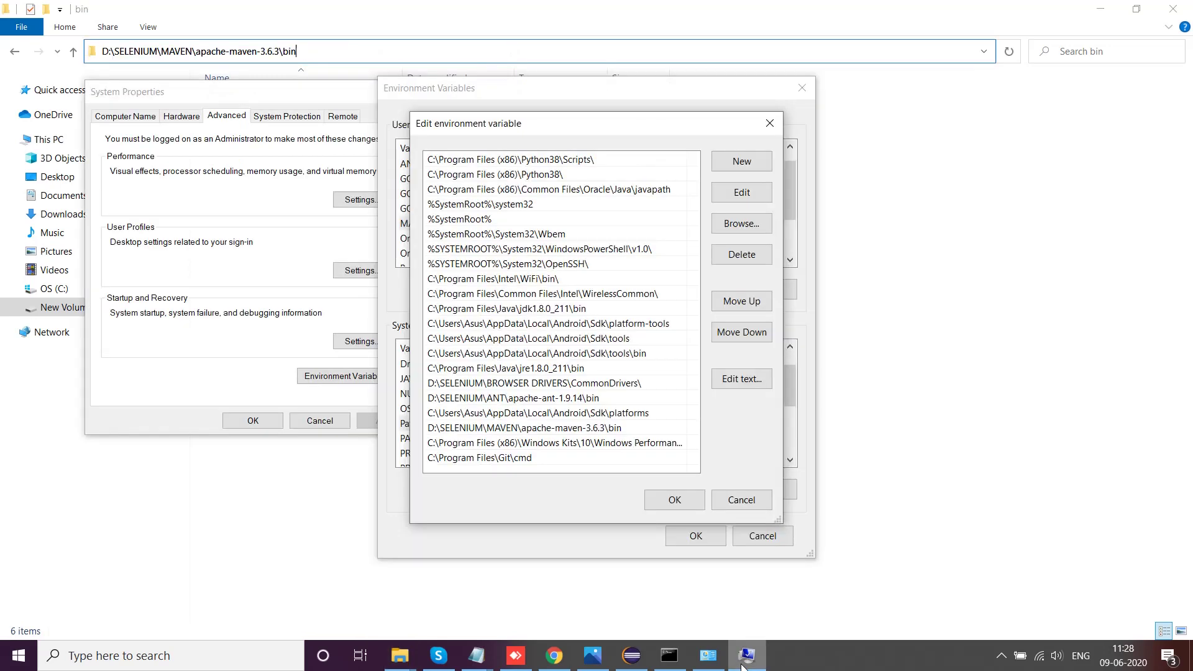
{"action": "left_click", "coordinate": [741, 169]}
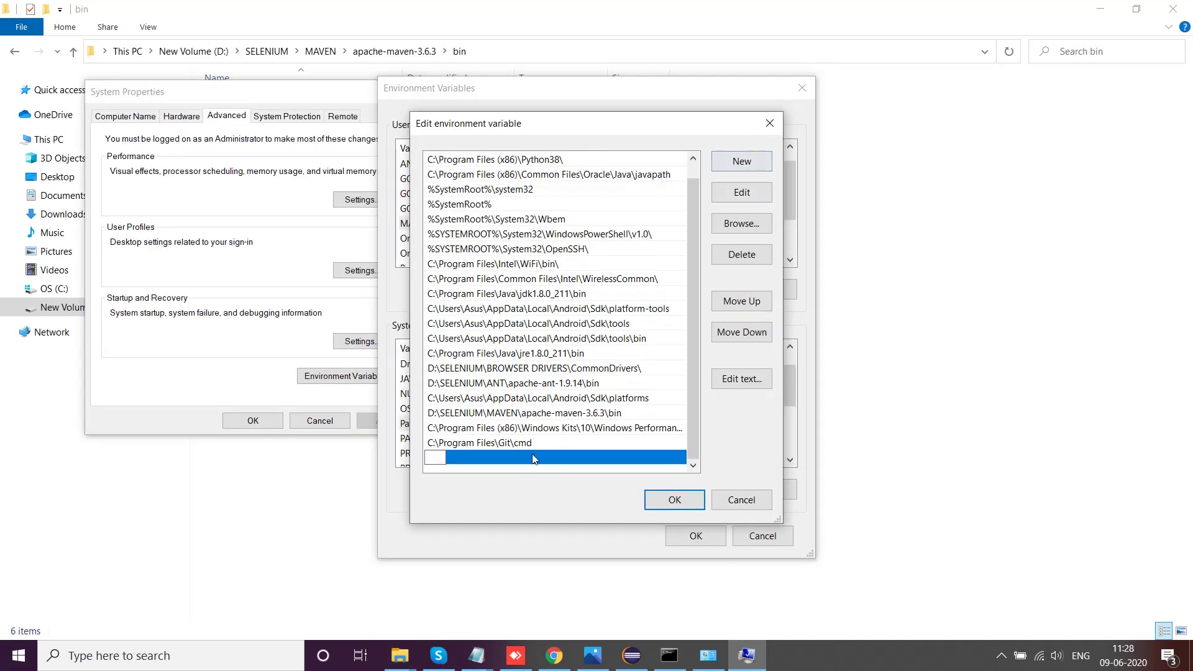
{"action": "left_click", "coordinate": [611, 414]}
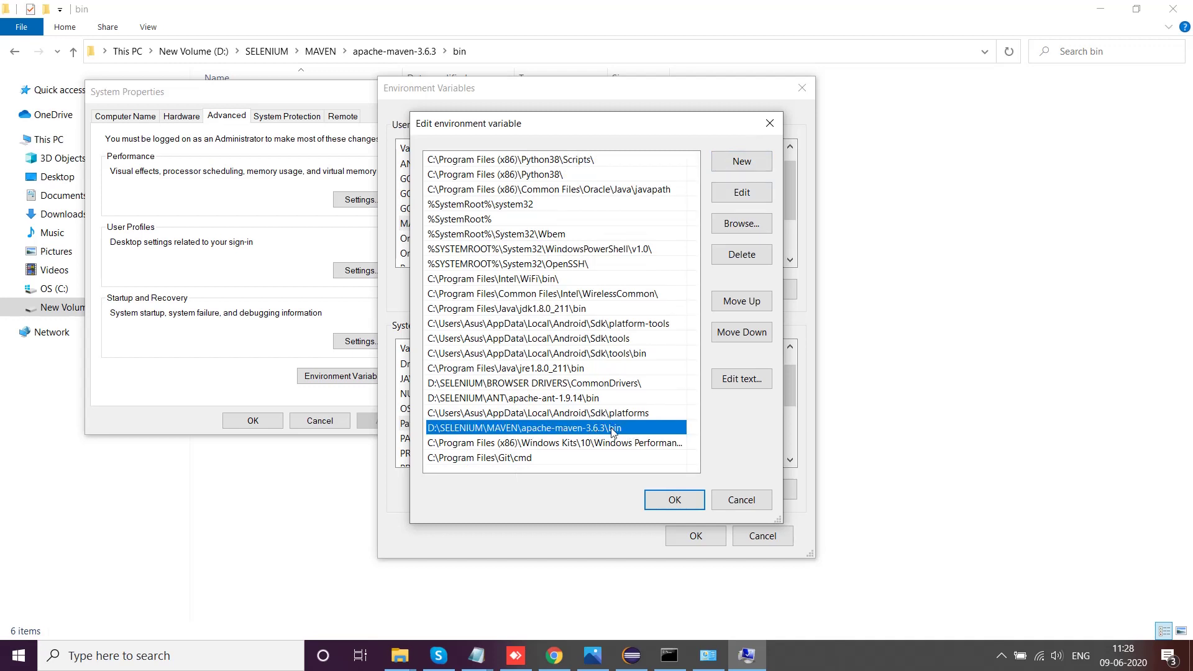
{"action": "left_click", "coordinate": [771, 123]}
{"action": "left_click", "coordinate": [803, 88]}
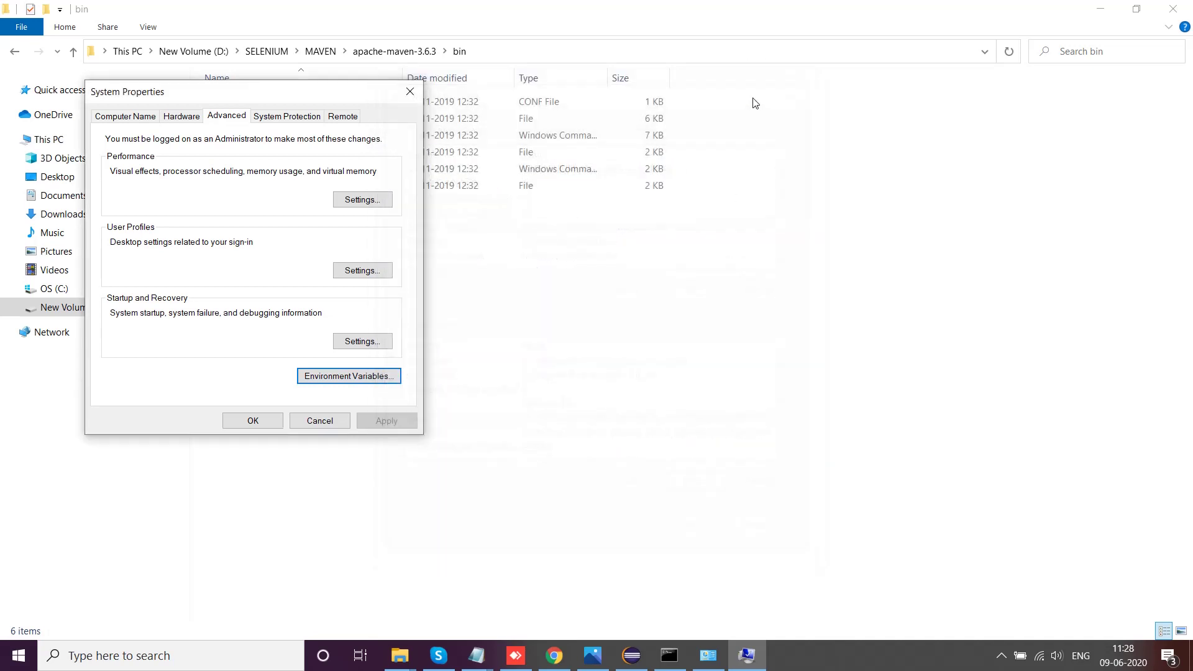
{"action": "left_click", "coordinate": [755, 102]}
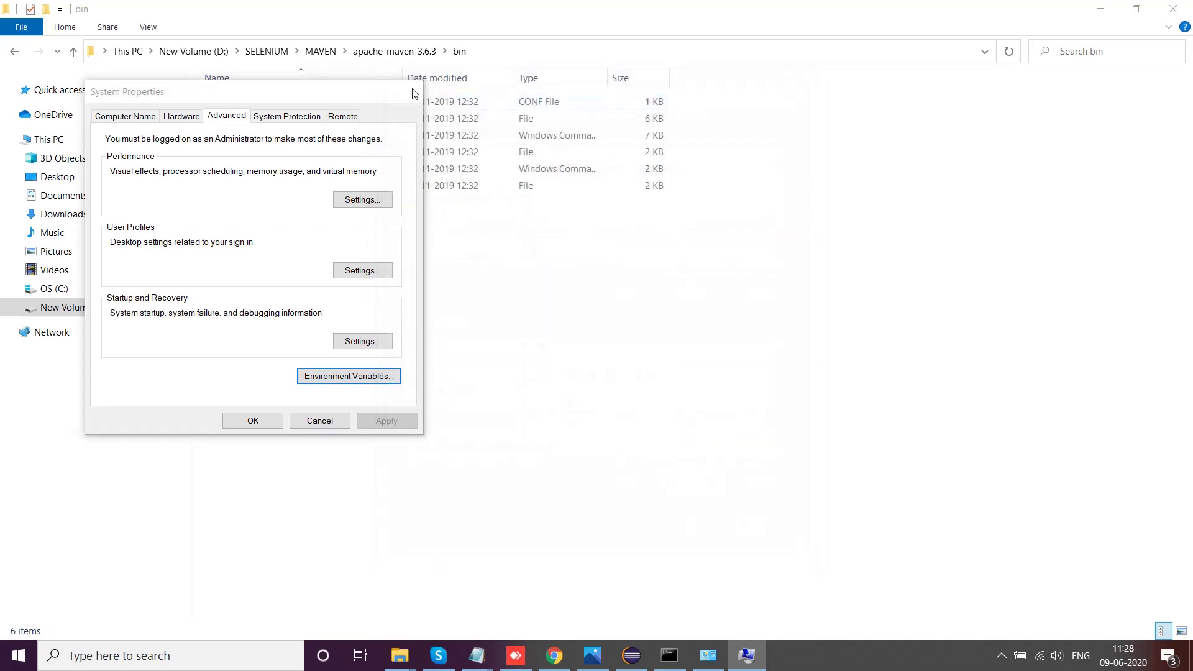
Step: Switch to the old Command Prompt window and end its session with exit
{"action": "left_click", "coordinate": [670, 668]}
{"action": "type", "text": "exit"}
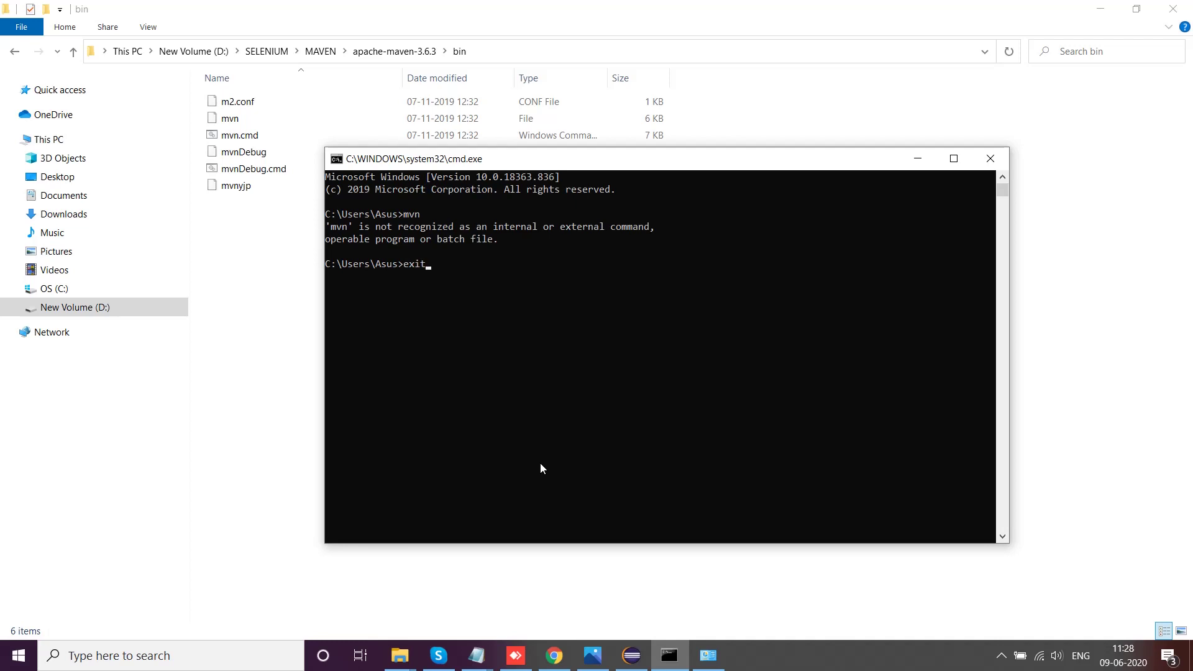
{"action": "key", "text": "Return"}
Step: Open a new Command Prompt and run mvn to test the Maven configuration
{"action": "key", "text": "super+r"}
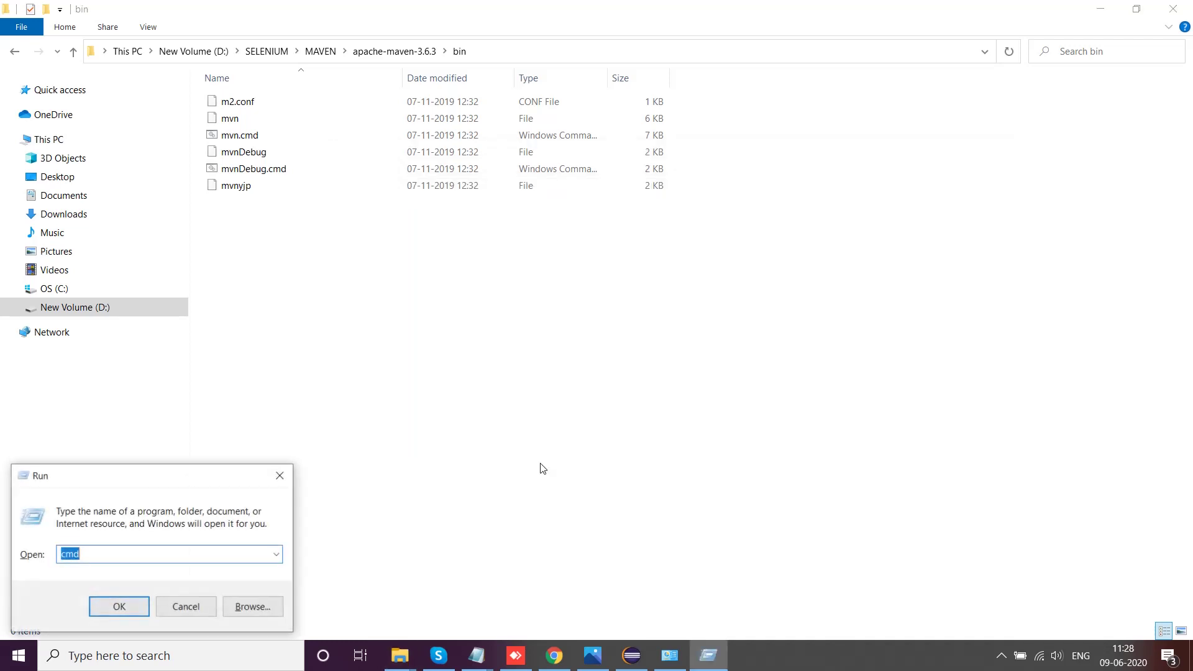
{"action": "type", "text": "cmd"}
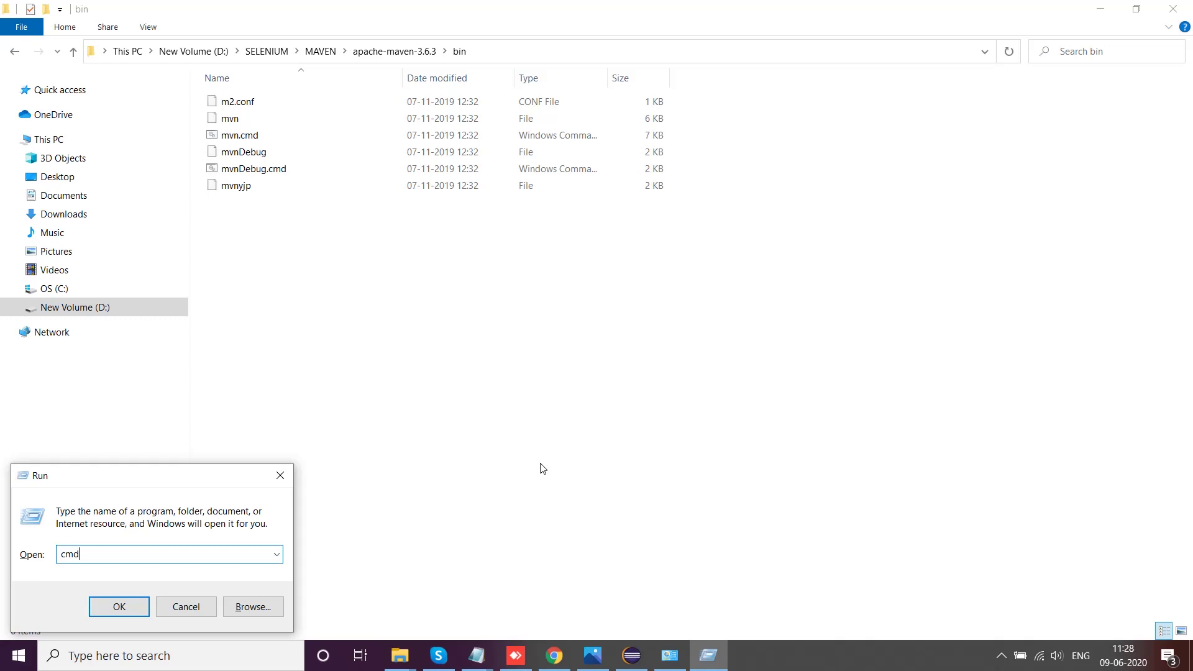
{"action": "key", "text": "Return"}
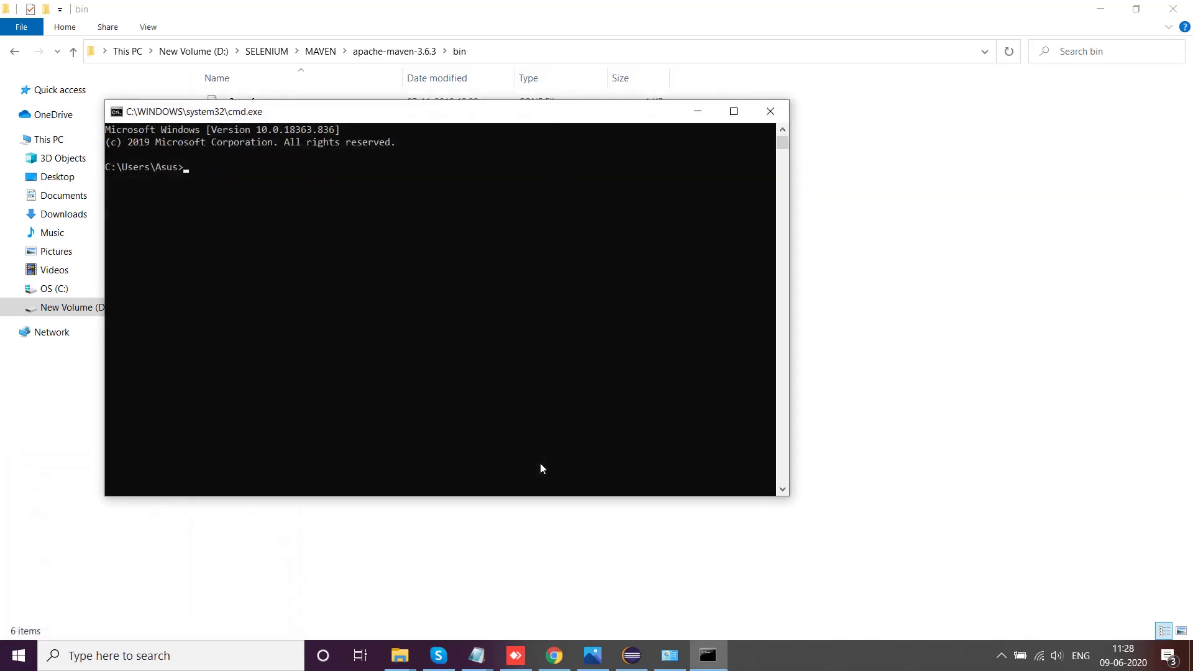
{"action": "type", "text": "mvn"}
{"action": "key", "text": "Return"}
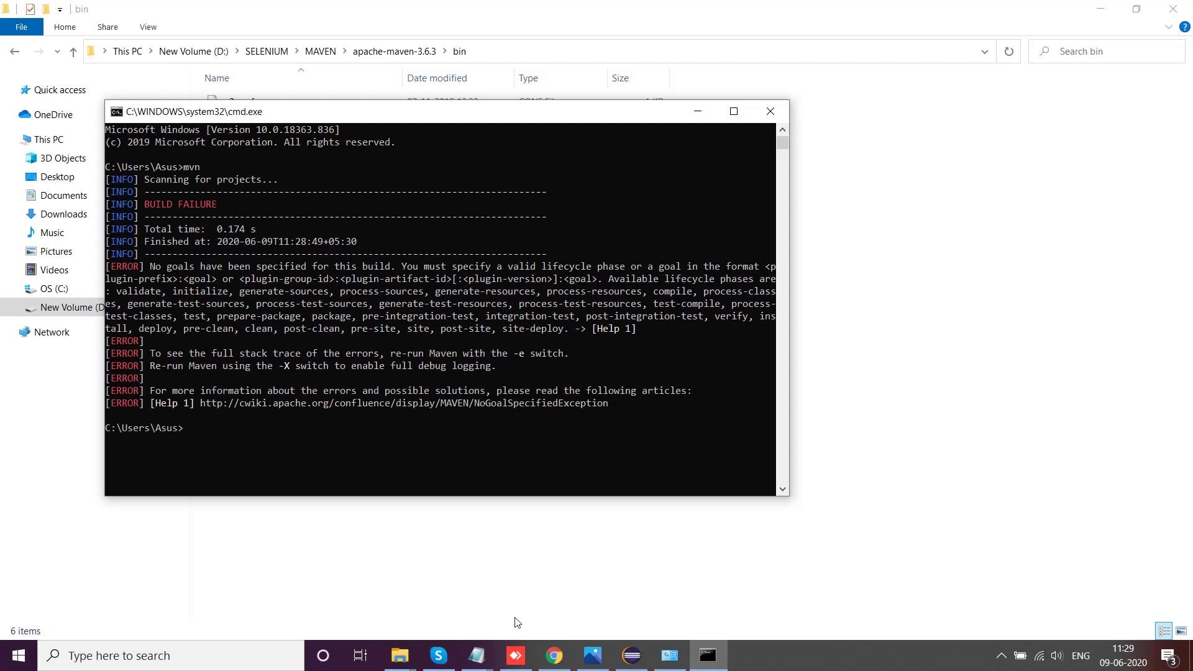
Step: Switch to the MAVEN Concepts.txt notes in Notepad and enlarge the text to 140%
{"action": "left_click", "coordinate": [488, 653]}
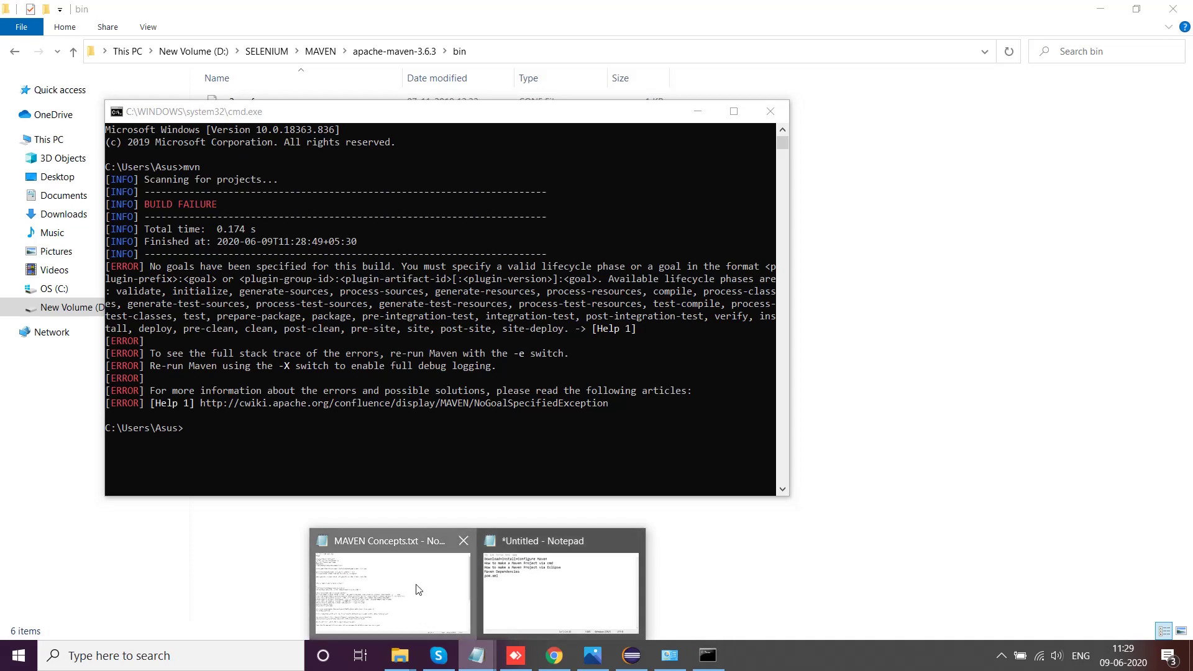
{"action": "left_click", "coordinate": [393, 591]}
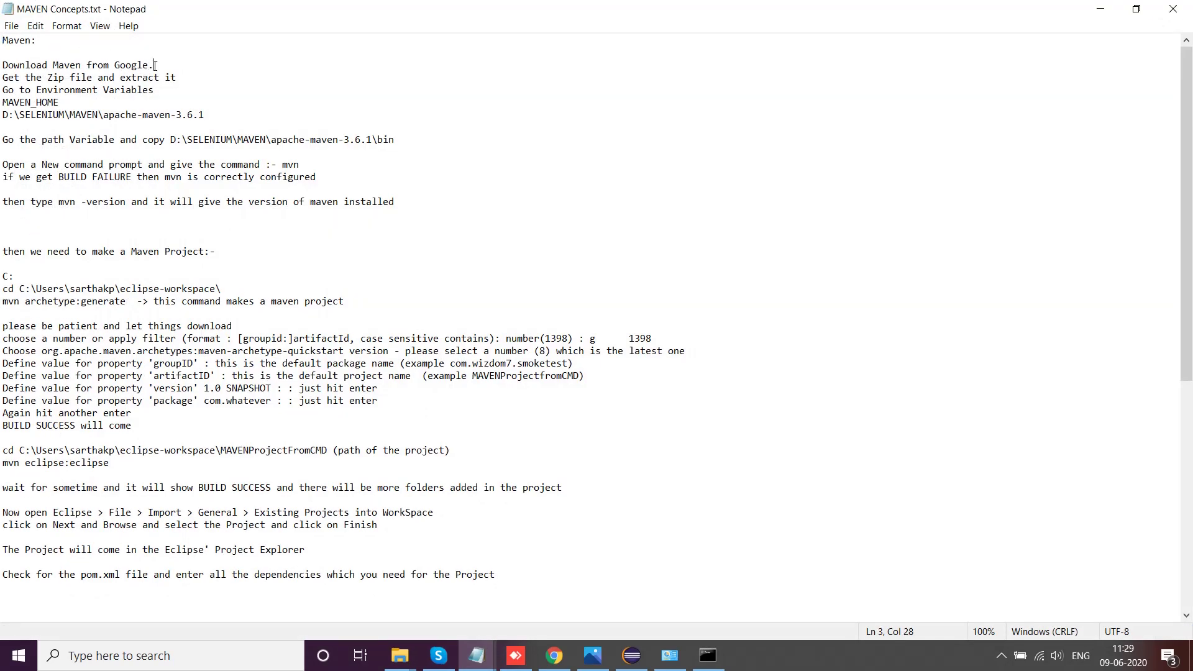
{"action": "left_click_drag", "start_coordinate": [155, 65], "coordinate": [2, 67]}
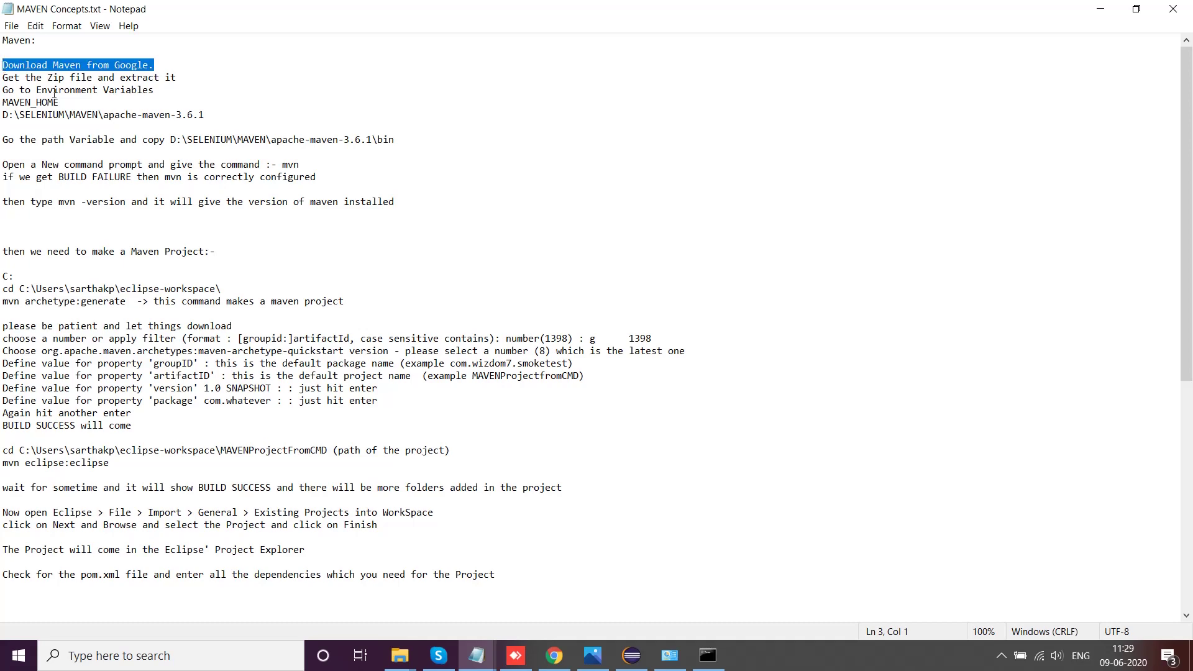
{"action": "scroll", "coordinate": [63, 102], "scroll_direction": "up", "scroll_amount": 4}
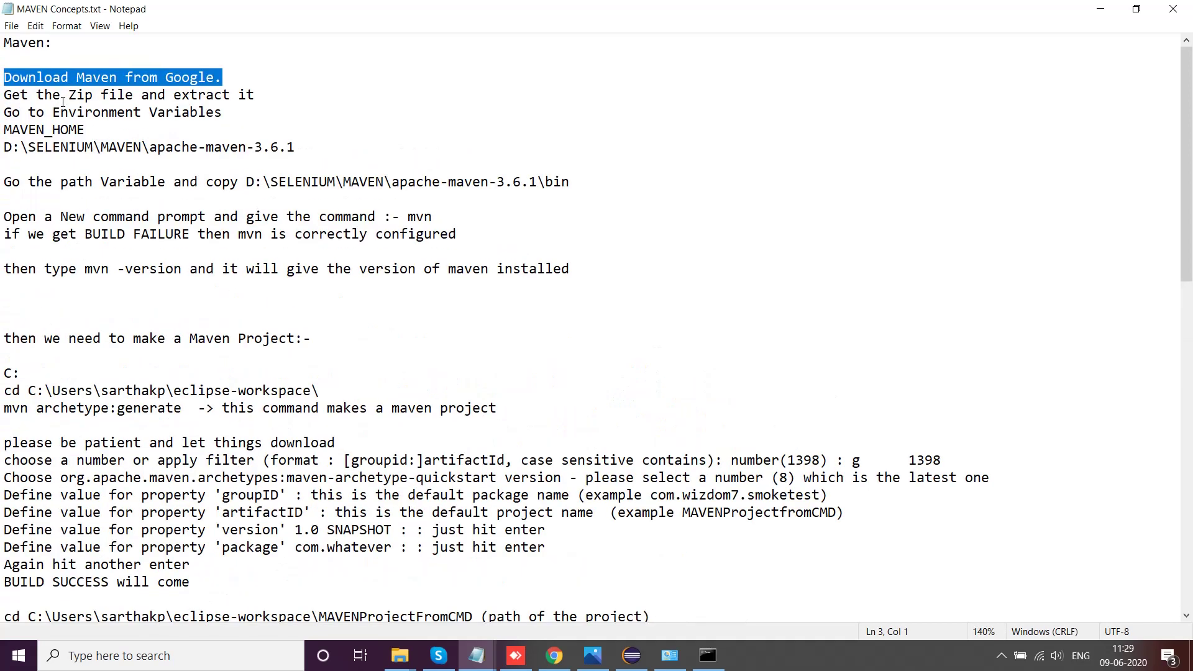
Step: Change the Maven version in both folder paths of the notes to 3.6.3 and save the file
{"action": "left_click", "coordinate": [300, 144]}
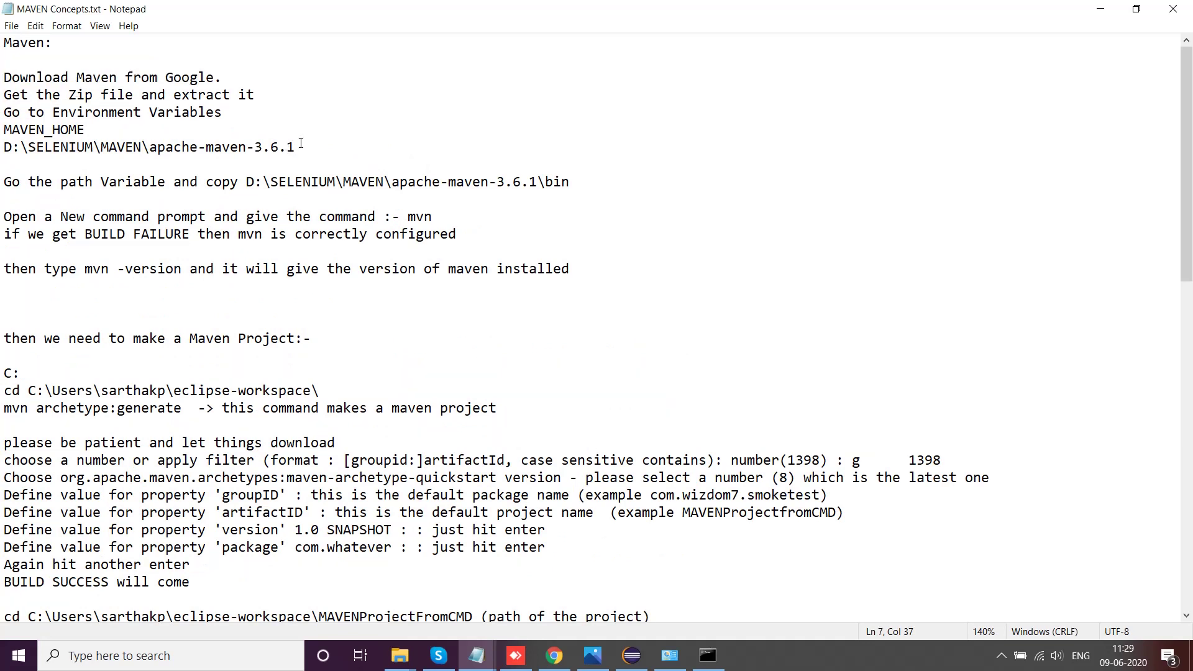
{"action": "key", "text": "BackSpace"}
{"action": "type", "text": "3"}
{"action": "key", "text": "ctrl+s"}
{"action": "left_click", "coordinate": [539, 182]}
{"action": "key", "text": "BackSpace"}
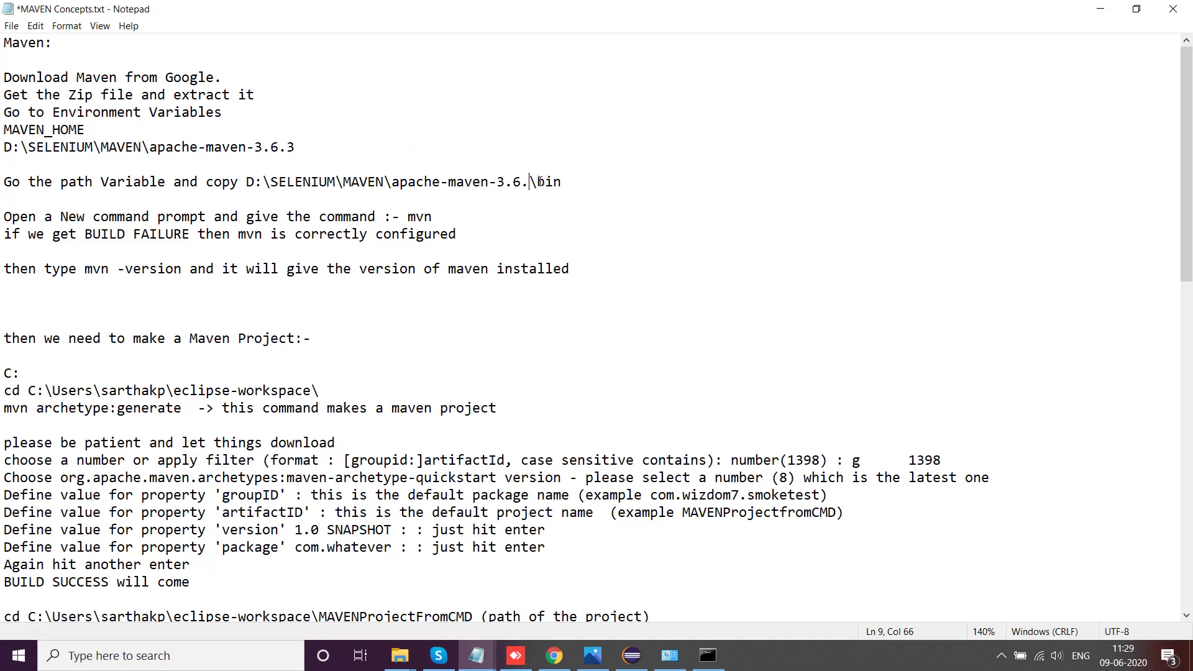
{"action": "type", "text": "3"}
{"action": "key", "text": "ctrl+s"}
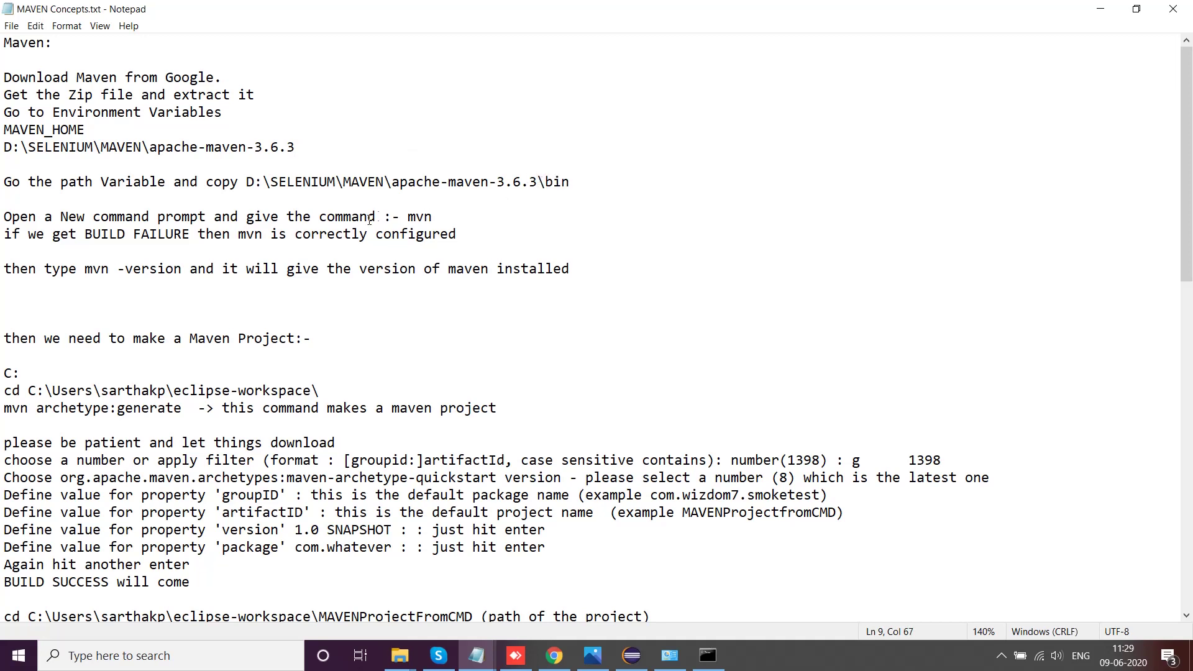
Step: Highlight the notes' instructions for checking Maven with mvn, the BUILD FAILURE result and mvn -version
{"action": "left_click_drag", "start_coordinate": [440, 217], "coordinate": [2, 216]}
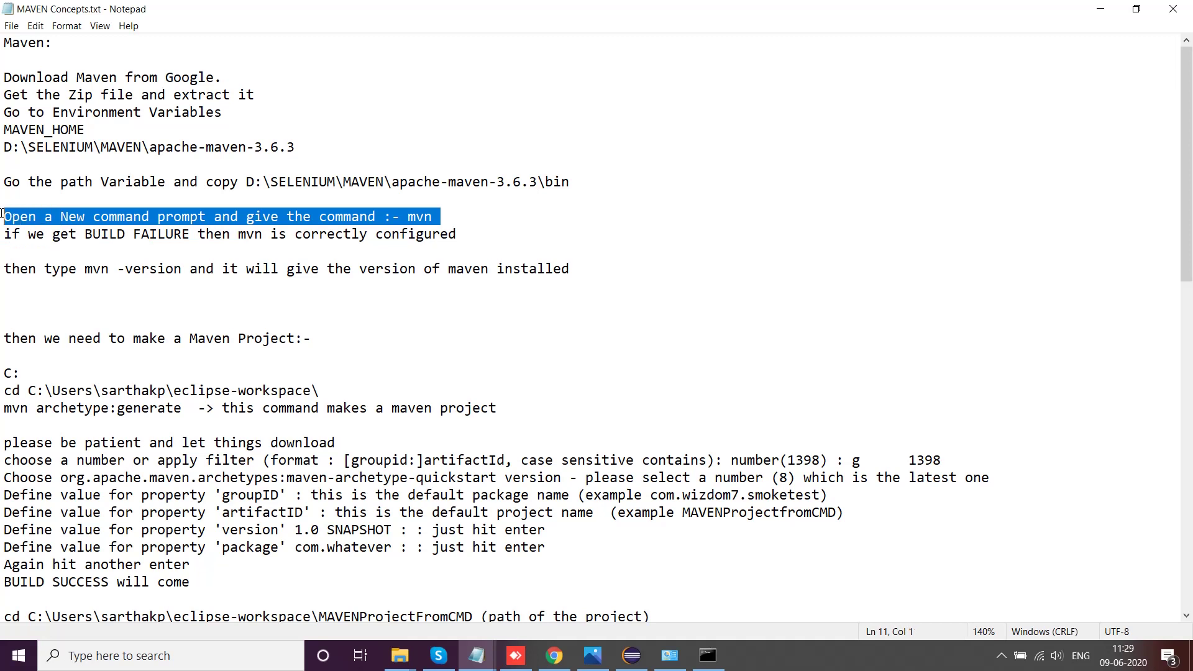
{"action": "left_click", "coordinate": [442, 214]}
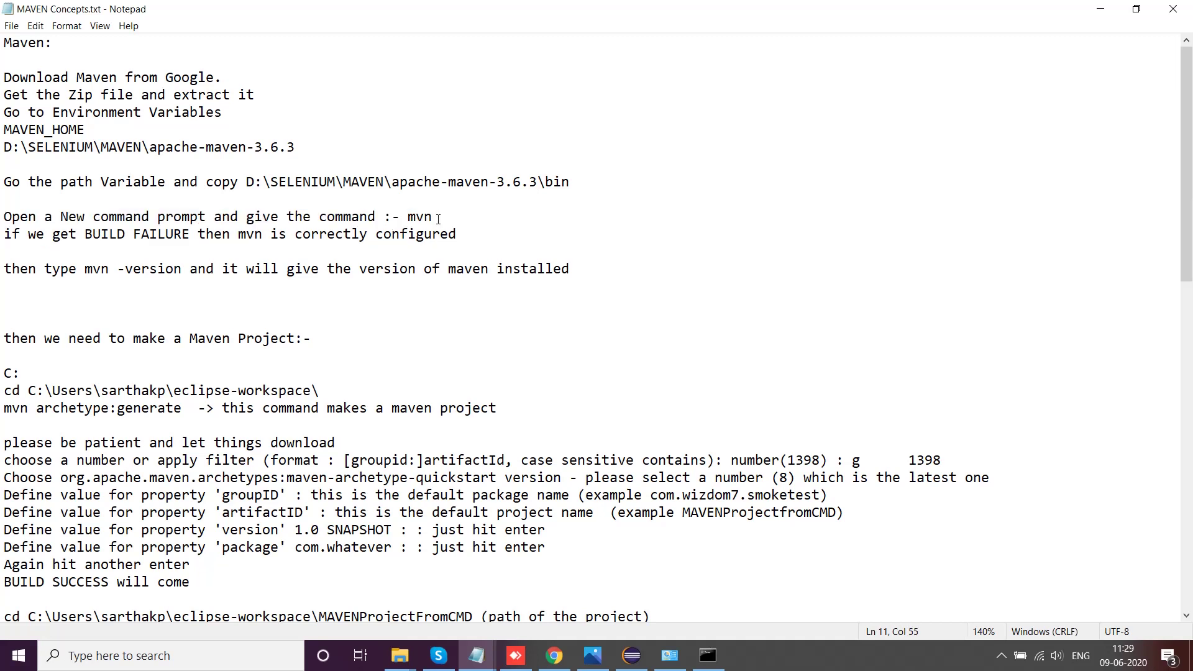
{"action": "left_click", "coordinate": [174, 249]}
{"action": "left_click_drag", "start_coordinate": [174, 249], "coordinate": [5, 238]}
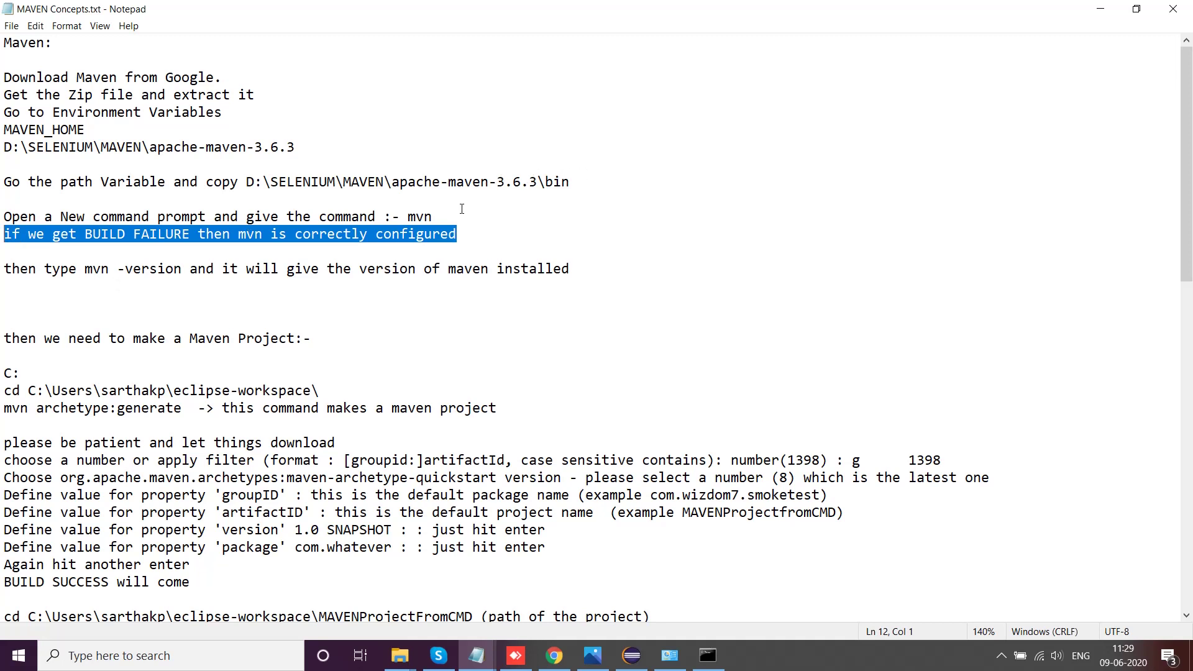
{"action": "left_click_drag", "start_coordinate": [87, 267], "coordinate": [183, 269]}
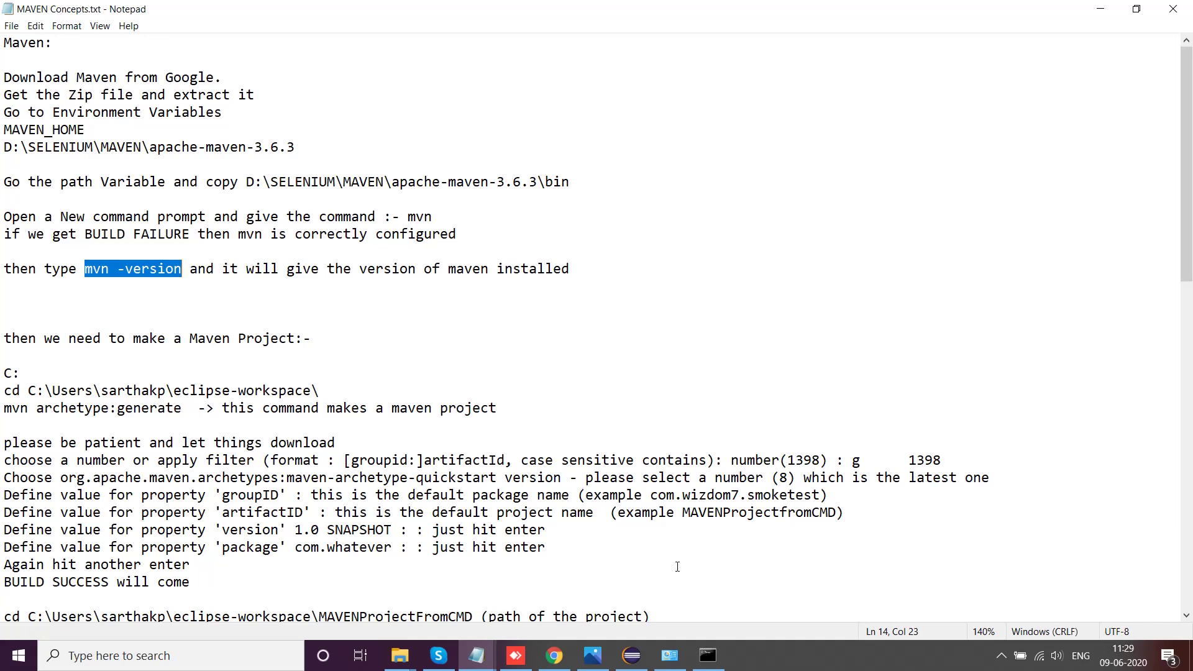
Step: Run mvn -version in the Command Prompt to check the installed Maven version, then minimize the window
{"action": "left_click", "coordinate": [708, 656]}
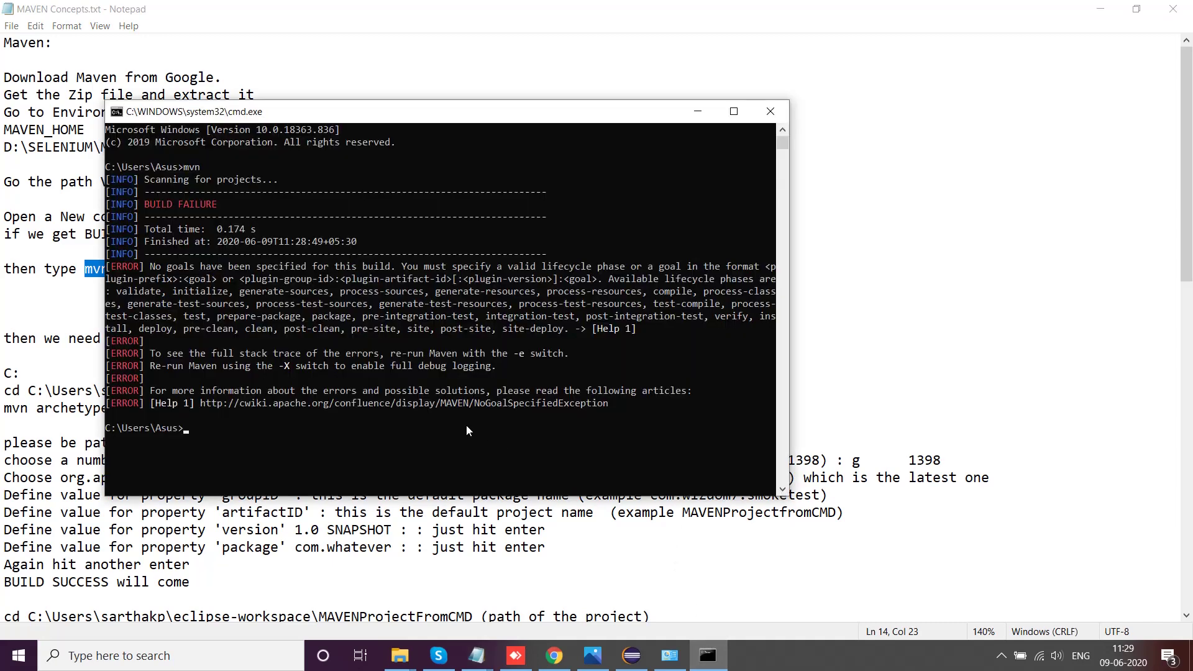
{"action": "type", "text": "mvn -version"}
{"action": "key", "text": "Return"}
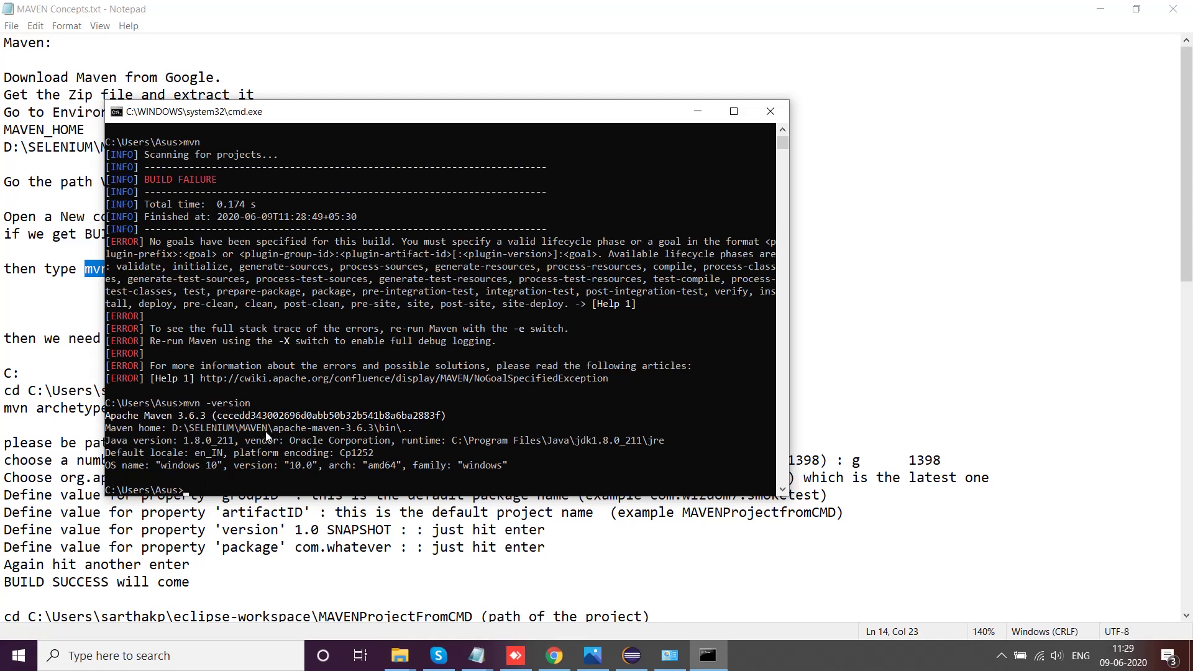
{"action": "left_click", "coordinate": [706, 117]}
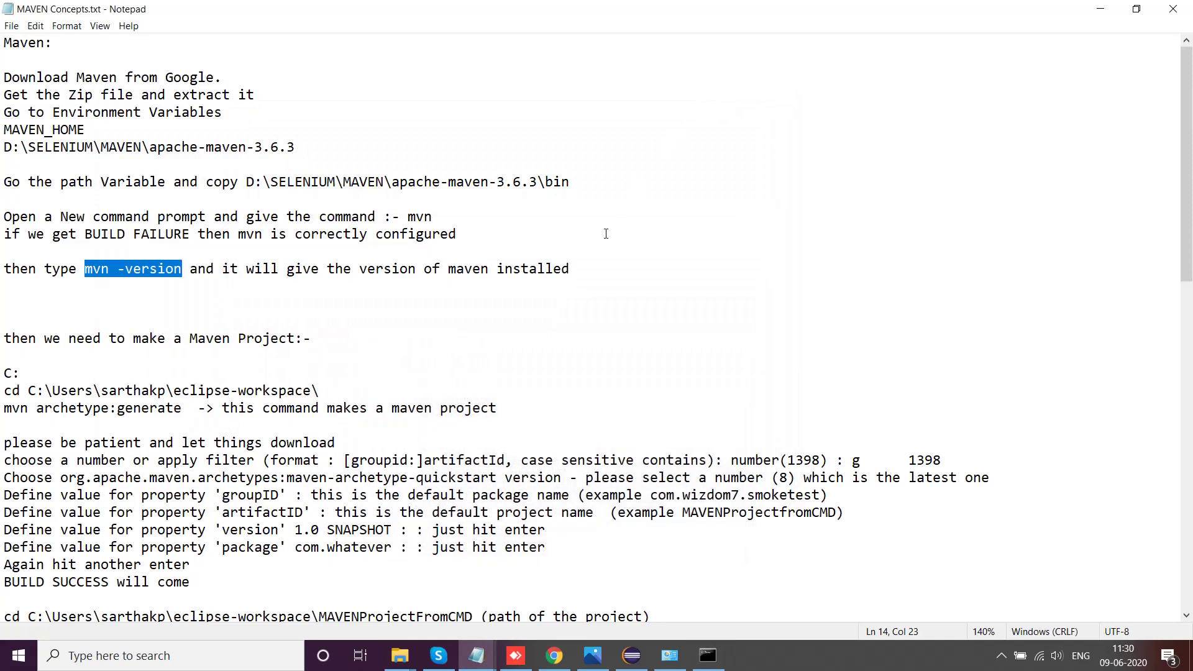
Step: Switch to Eclipse and copy the workspace path C:\Users\Asus\eclipse-workspace\ from the DemoSmoke project's properties, then close the properties
{"action": "left_click", "coordinate": [603, 249]}
{"action": "scroll", "coordinate": [608, 260], "scroll_direction": "down", "scroll_amount": 1}
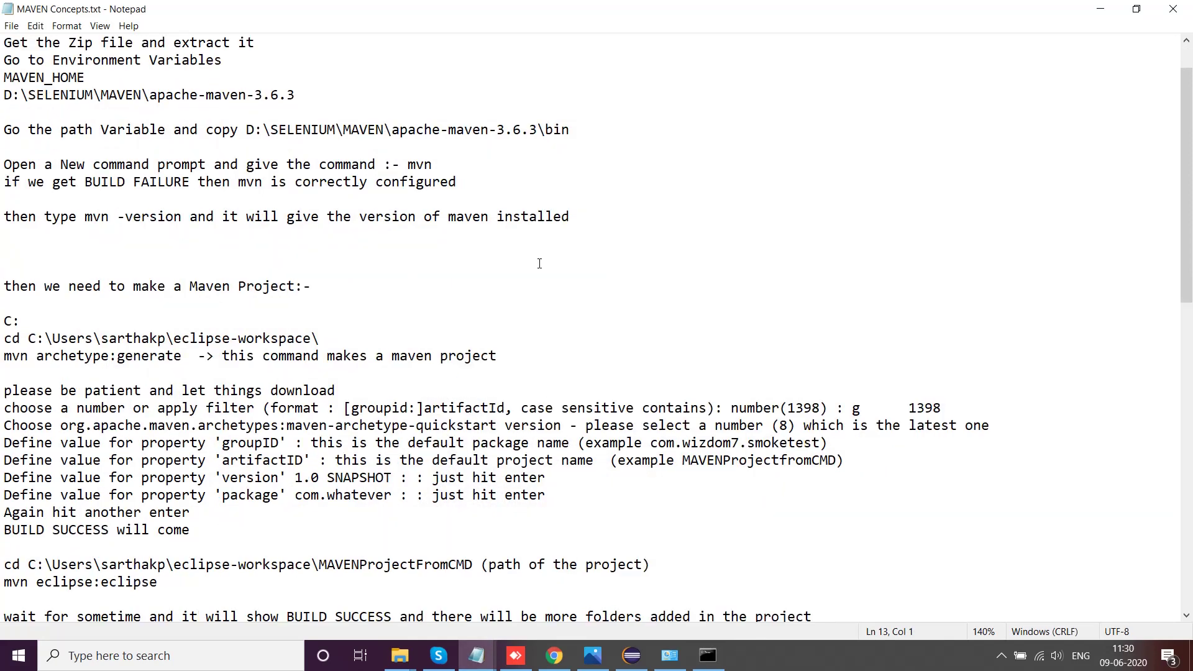
{"action": "left_click", "coordinate": [641, 663]}
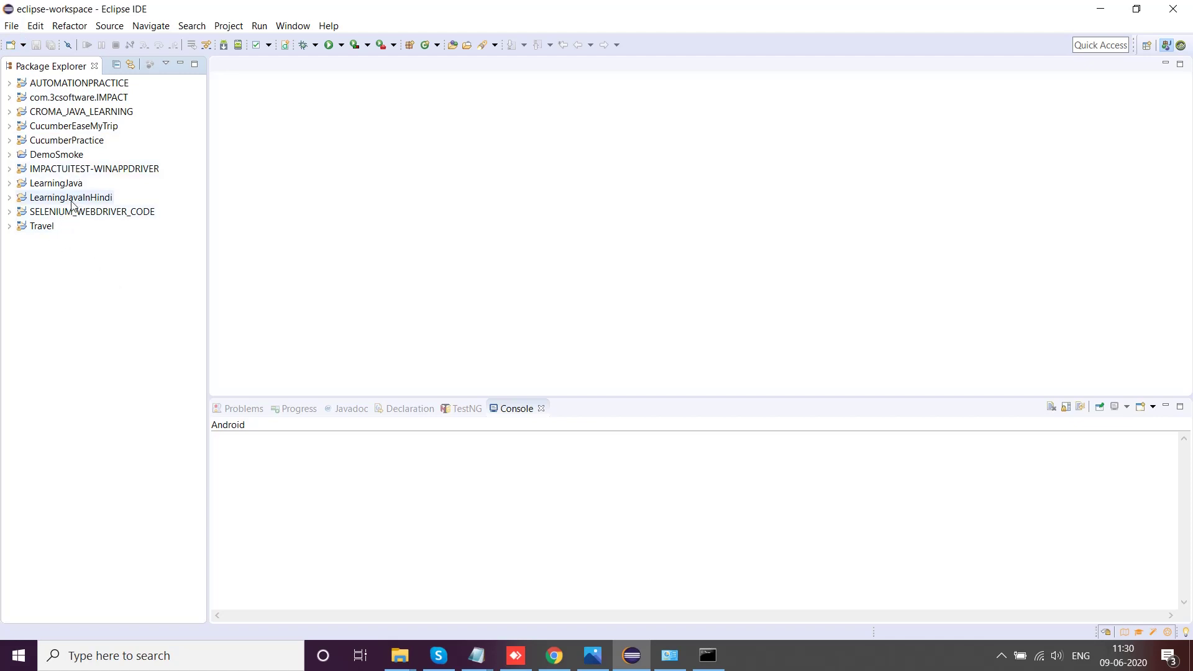
{"action": "left_click", "coordinate": [68, 157]}
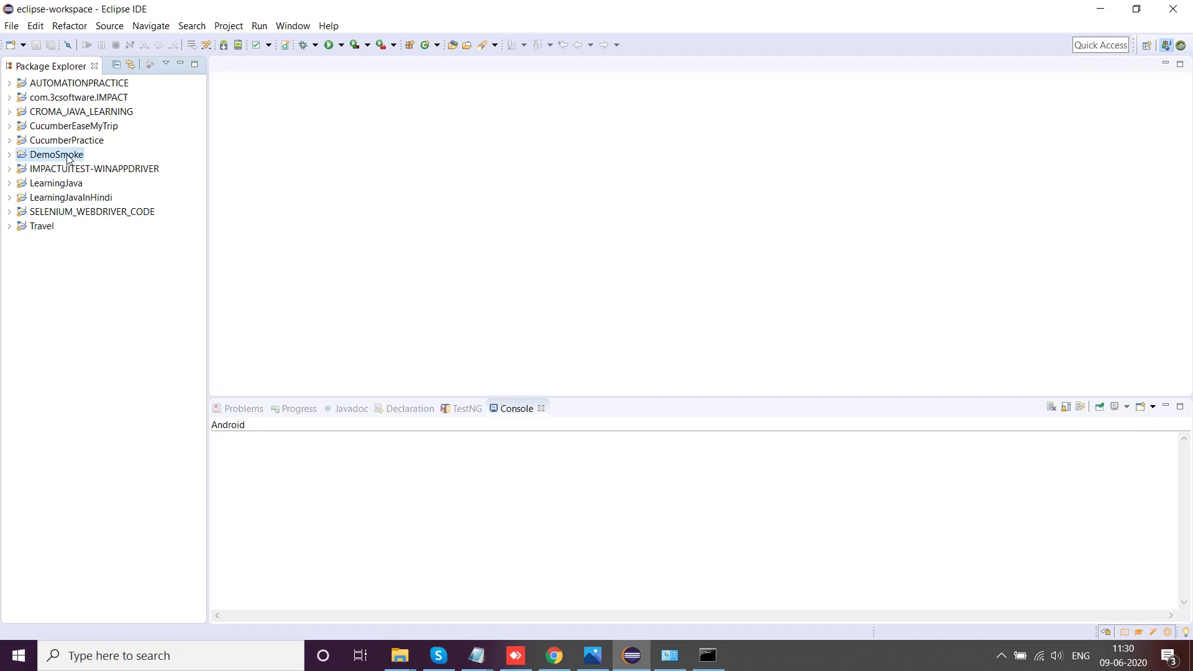
{"action": "right_click", "coordinate": [69, 159]}
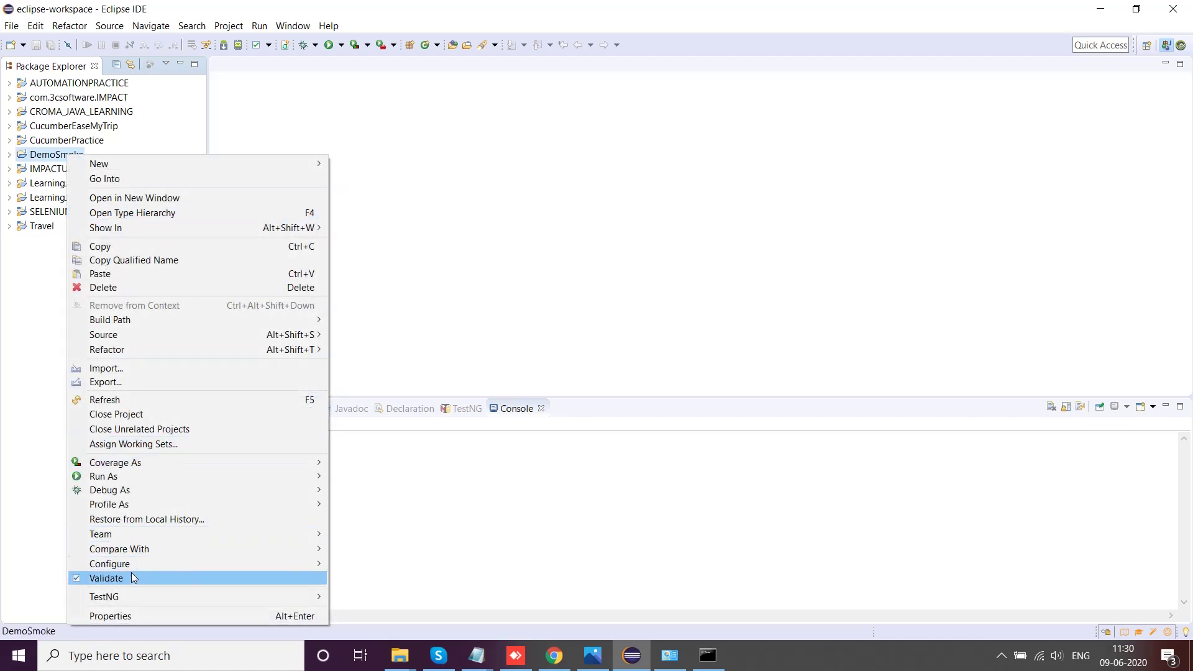
{"action": "left_click", "coordinate": [137, 616]}
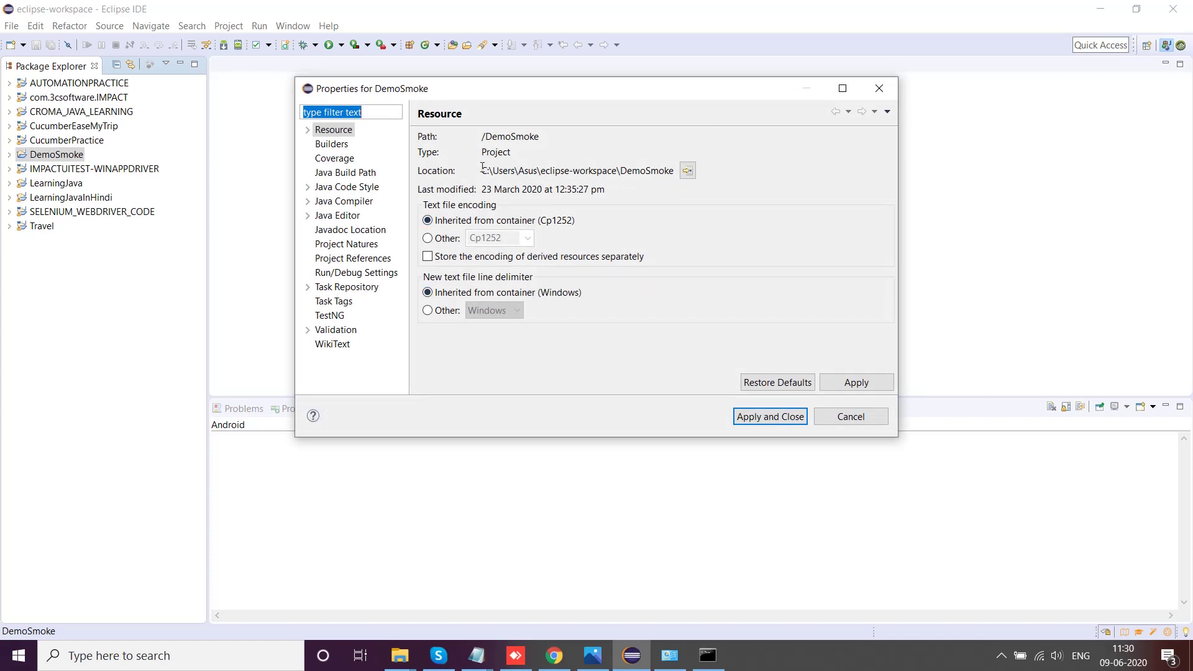
{"action": "left_click_drag", "start_coordinate": [482, 170], "coordinate": [621, 171]}
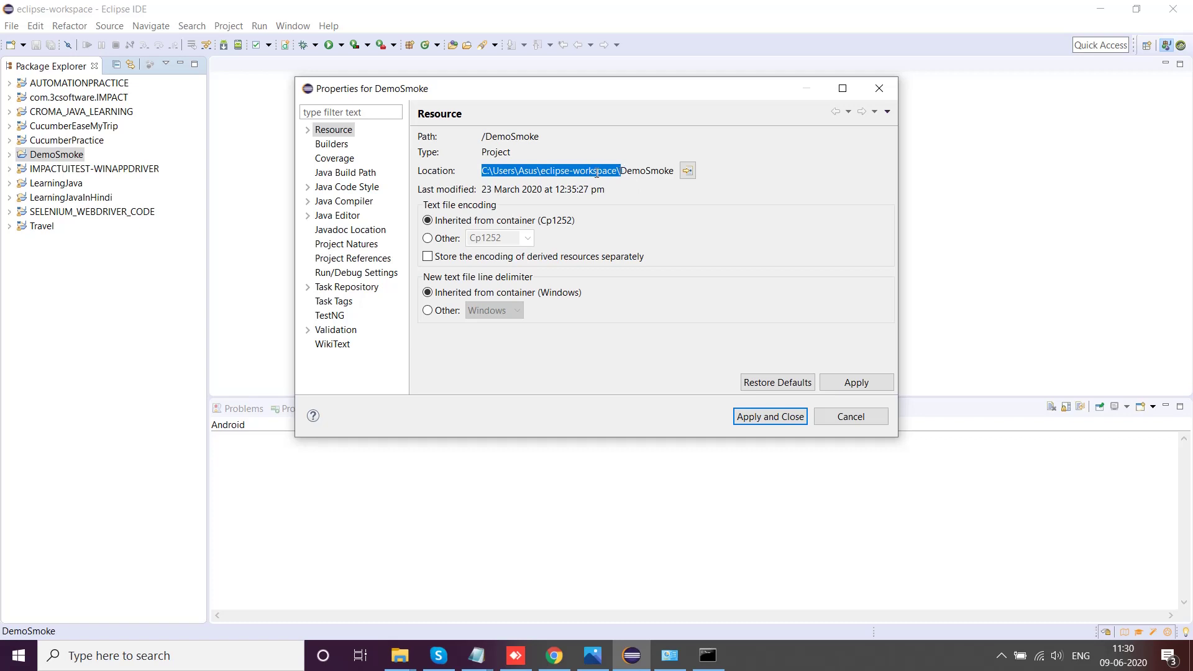
{"action": "left_click_drag", "start_coordinate": [622, 170], "coordinate": [482, 171]}
{"action": "key", "text": "super+c"}
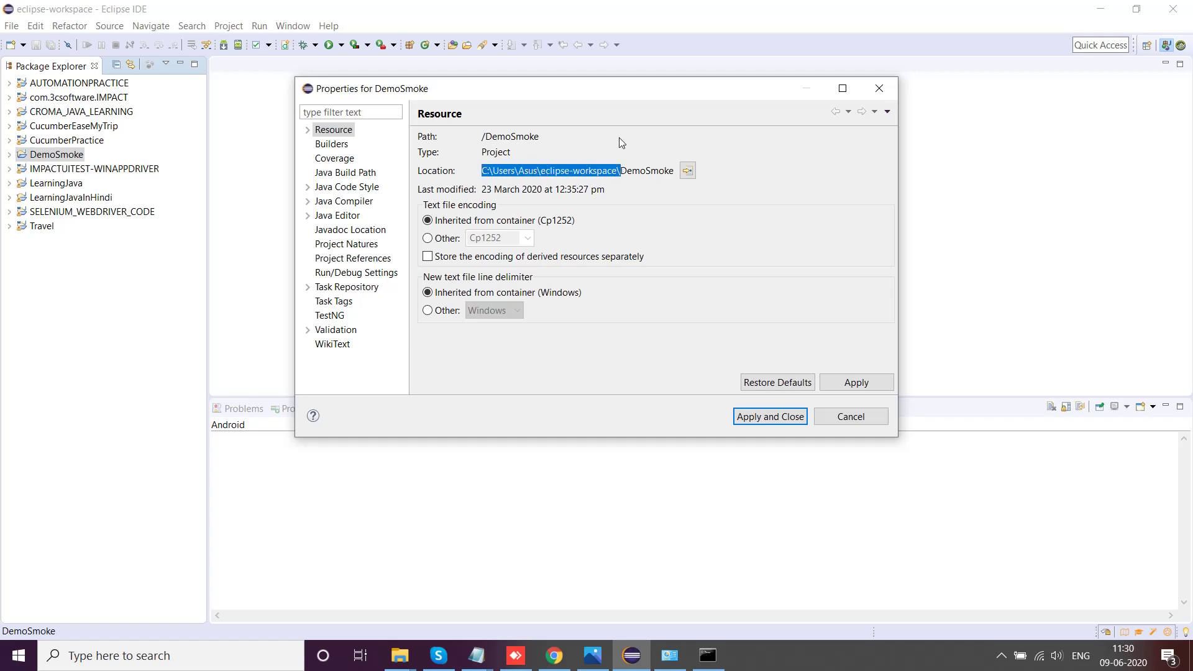
{"action": "left_click", "coordinate": [880, 88]}
Step: In the Command Prompt, switch to drive C: and change the directory to C:\Users\Asus\eclipse-workspace\
{"action": "left_click", "coordinate": [709, 656]}
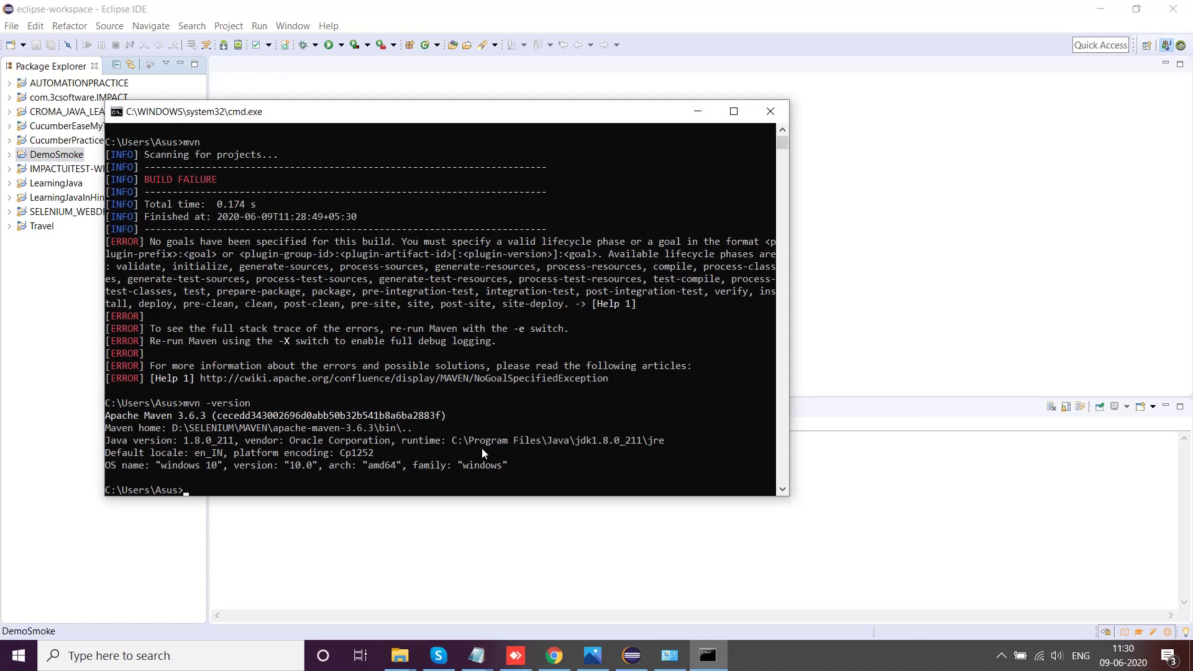
{"action": "type", "text": "C:"}
{"action": "key", "text": "Return"}
{"action": "type", "text": "cd"}
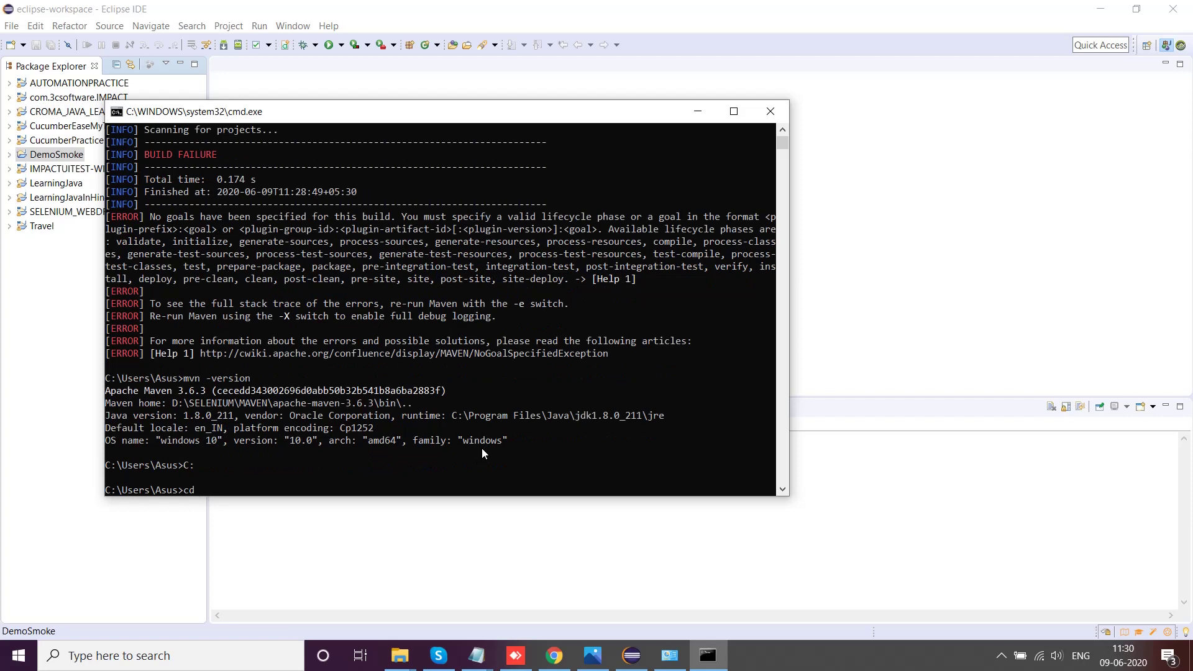
{"action": "right_click", "coordinate": [222, 493]}
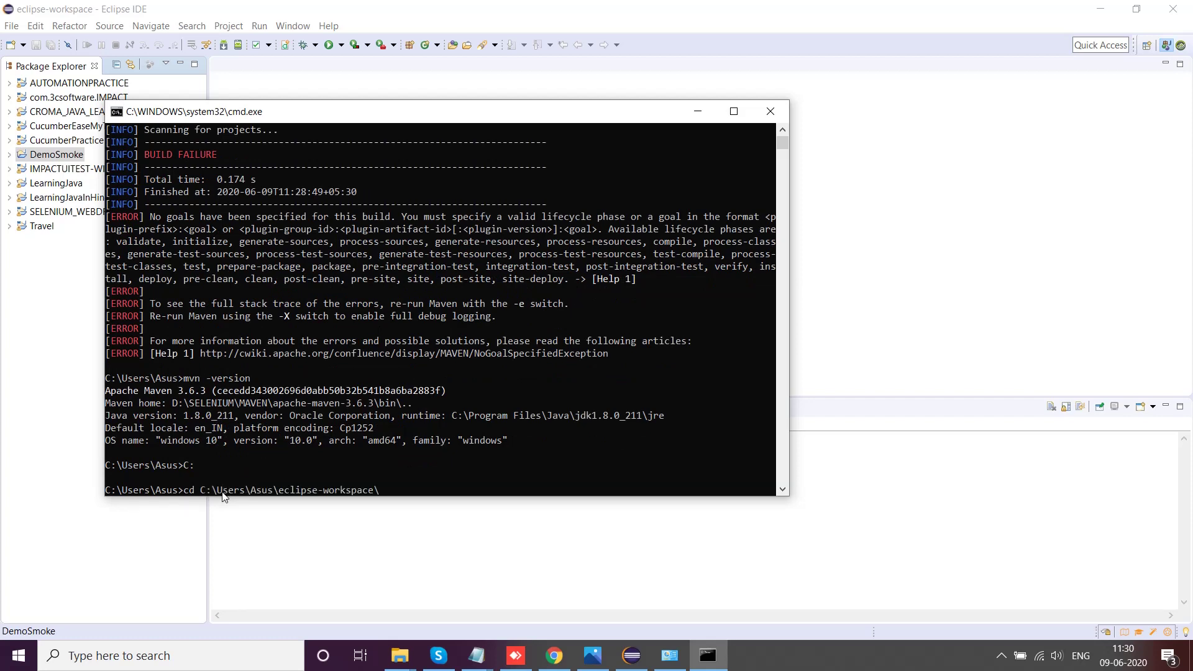
{"action": "key", "text": "Return"}
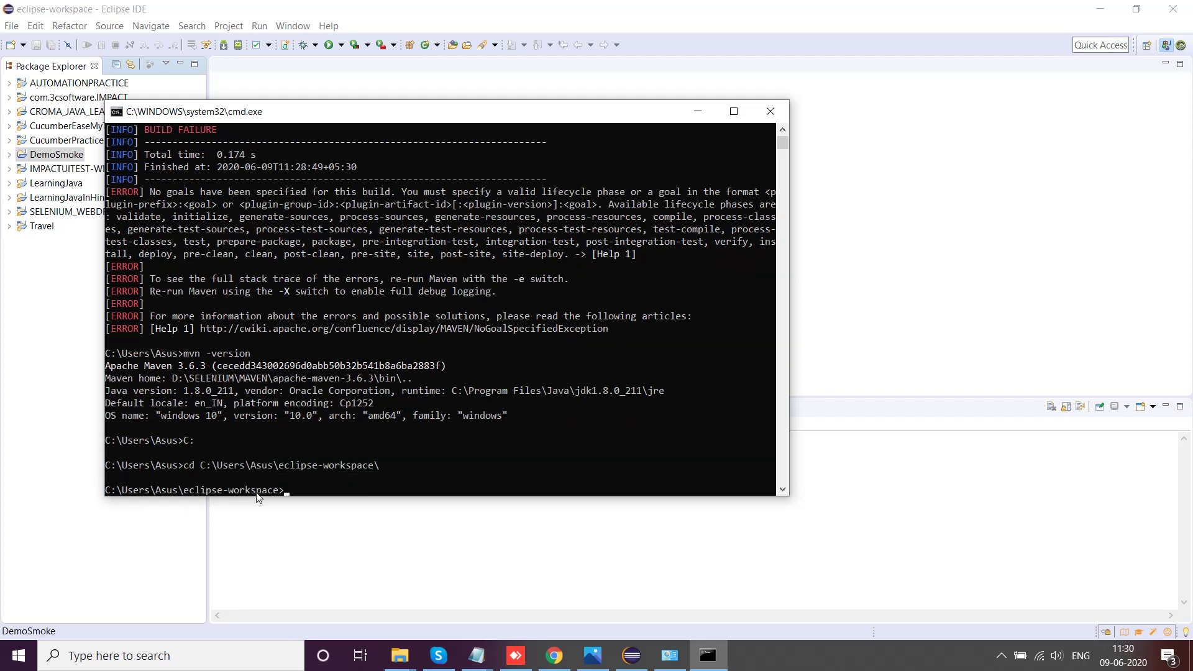
Step: Write the command mvn generate:archetype at the eclipse-workspace prompt without running it
{"action": "mouse_move", "coordinate": [486, 659]}
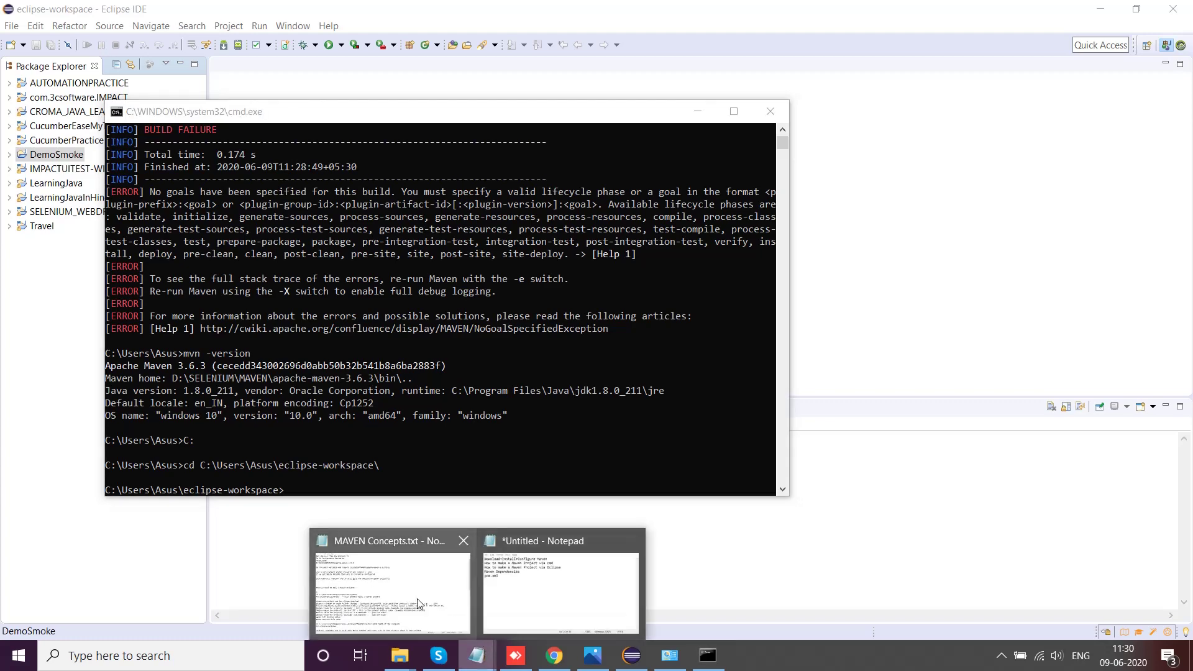
{"action": "mouse_move", "coordinate": [415, 599]}
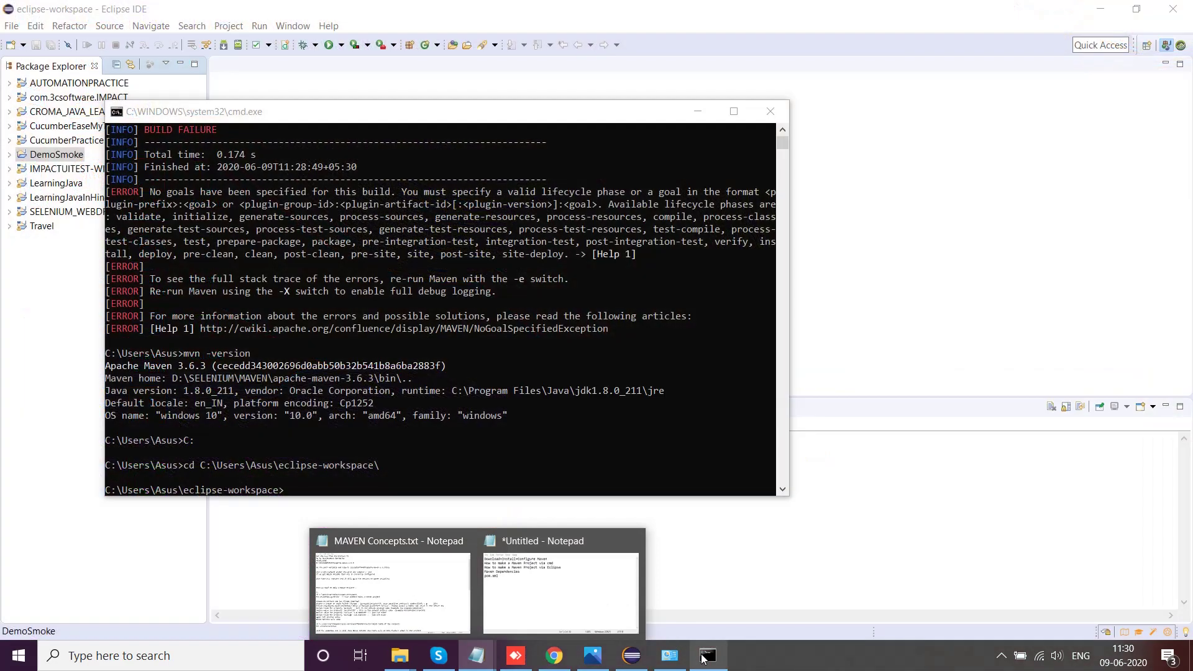
{"action": "left_click", "coordinate": [707, 658]}
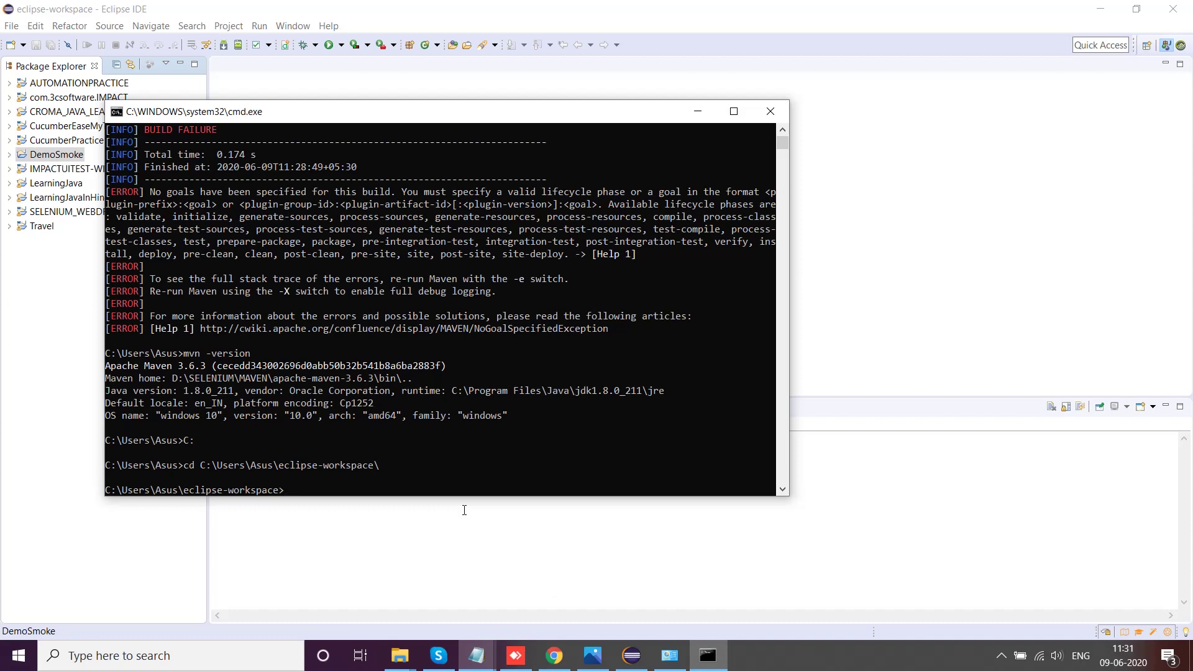
{"action": "scroll", "coordinate": [280, 311], "scroll_direction": "up", "scroll_amount": 2}
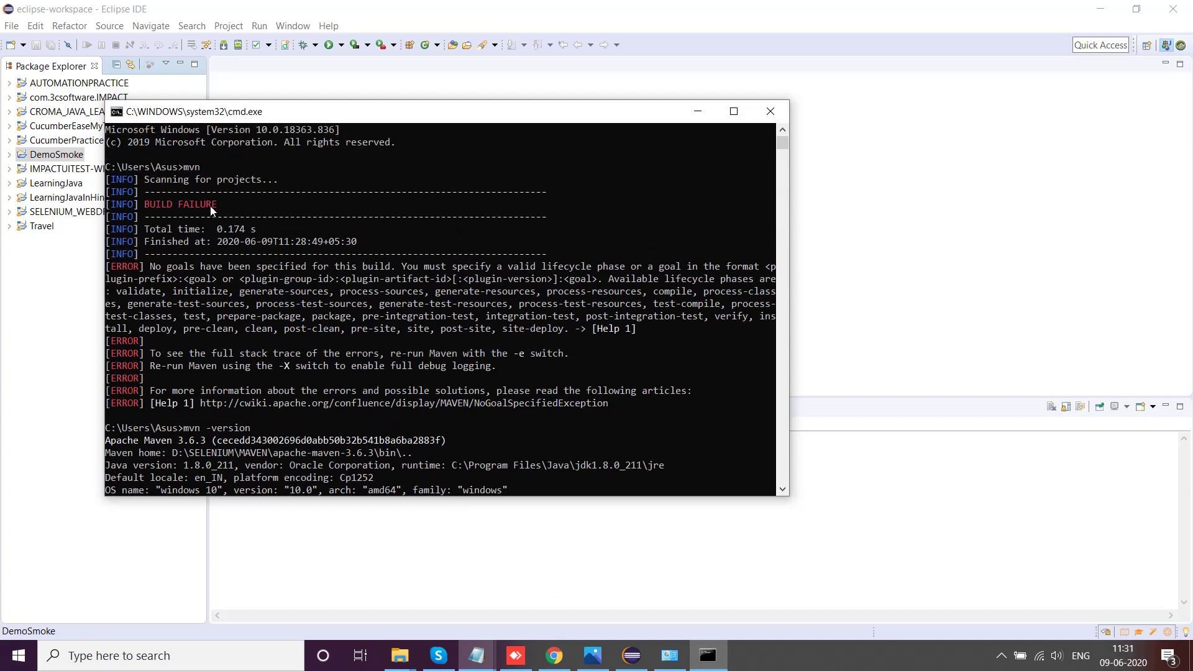
{"action": "scroll", "coordinate": [249, 373], "scroll_direction": "down", "scroll_amount": 3}
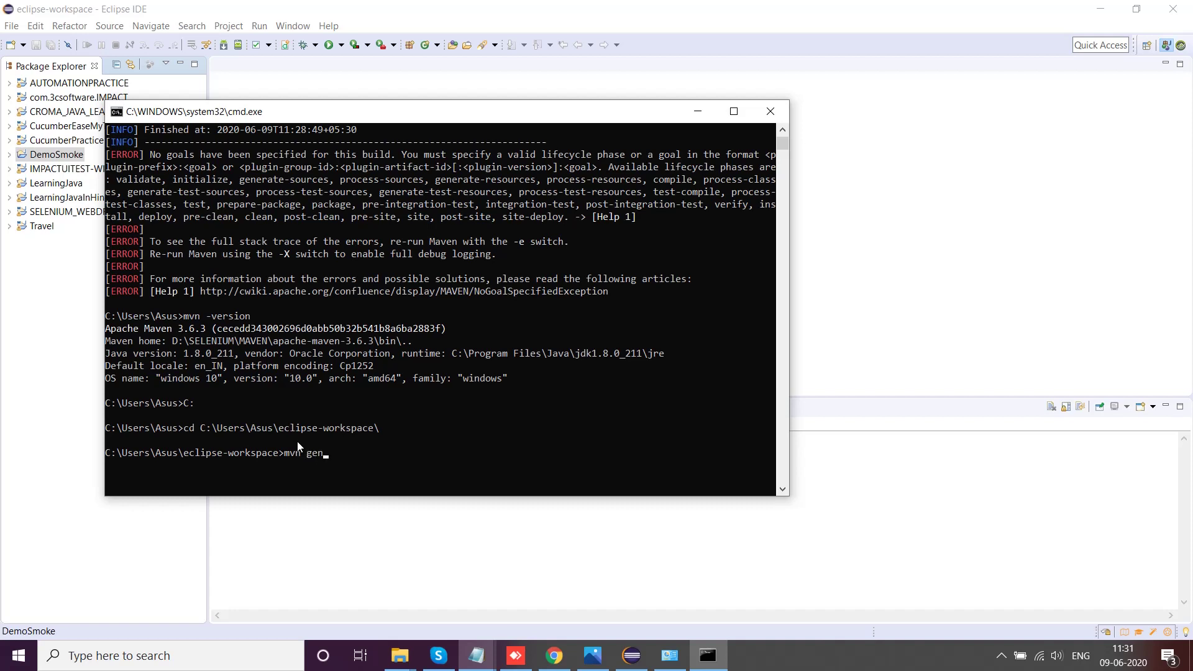
{"action": "type", "text": "rate:are"}
{"action": "key", "text": "BackSpace"}
{"action": "type", "text": "chetype"}
Step: Check the project creation command in the MAVEN Concepts.txt notes and replace the command at the prompt with mvn archetype:generate
{"action": "left_click", "coordinate": [413, 609]}
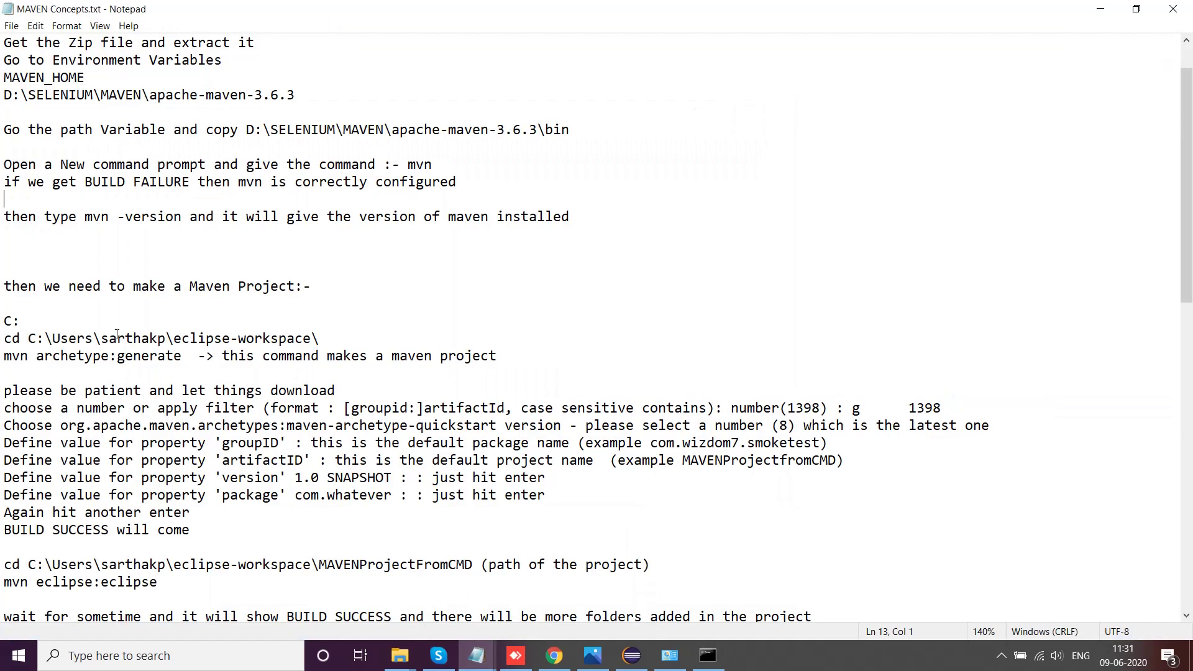
{"action": "left_click_drag", "start_coordinate": [3, 356], "coordinate": [142, 356]}
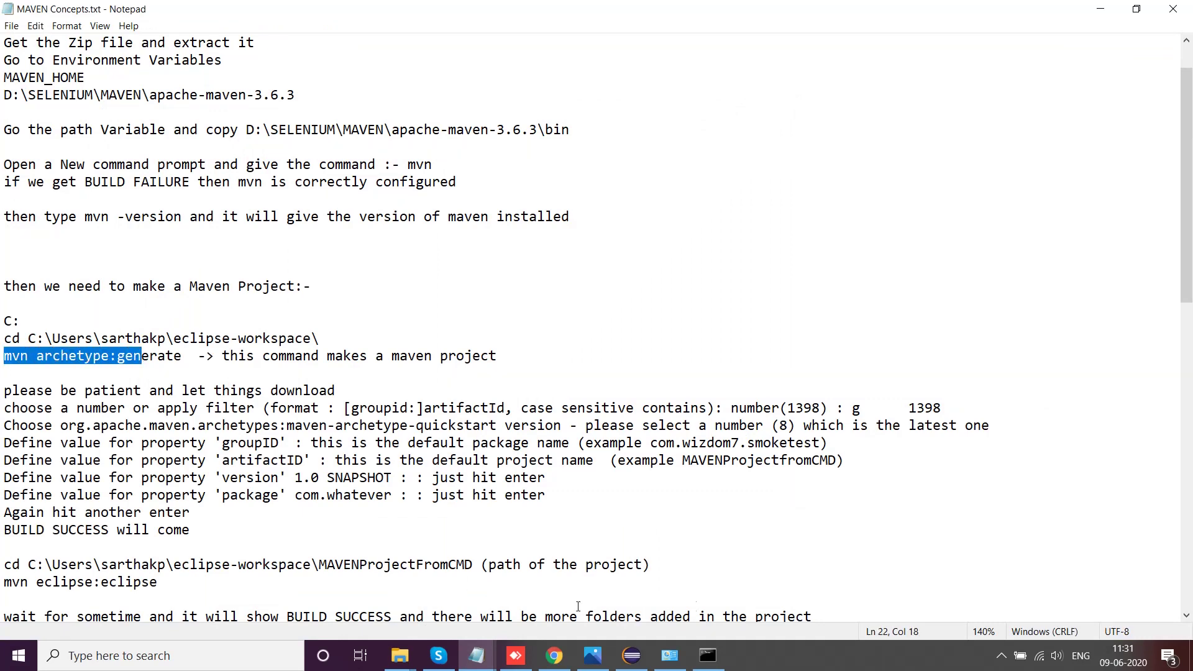
{"action": "left_click", "coordinate": [708, 655]}
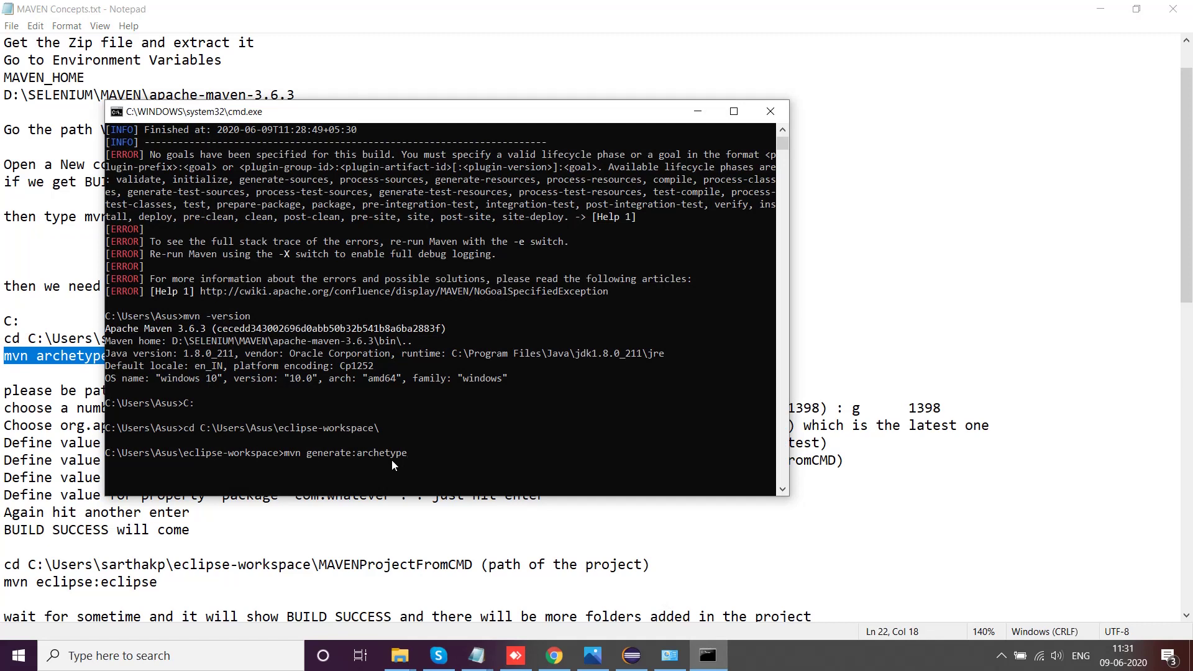
{"action": "key", "text": "BackSpace"}
{"action": "key", "text": "BackSpace"}
{"action": "key", "text": "BackSpace"}
{"action": "key", "text": "BackSpace"}
{"action": "key", "text": "BackSpace"}
{"action": "key", "text": "BackSpace"}
{"action": "key", "text": "BackSpace"}
{"action": "key", "text": "BackSpace"}
{"action": "key", "text": "BackSpace"}
{"action": "key", "text": "BackSpace"}
{"action": "key", "text": "BackSpace"}
{"action": "key", "text": "BackSpace"}
{"action": "key", "text": "BackSpace"}
{"action": "key", "text": "BackSpace"}
{"action": "key", "text": "BackSpace"}
{"action": "key", "text": "BackSpace"}
{"action": "key", "text": "BackSpace"}
{"action": "type", "text": "archetype"}
Step: Move and shorten the Command Prompt window to uncover the notes, and highlight their instruction to choose a number or apply filter
{"action": "left_click_drag", "start_coordinate": [549, 120], "coordinate": [844, 3]}
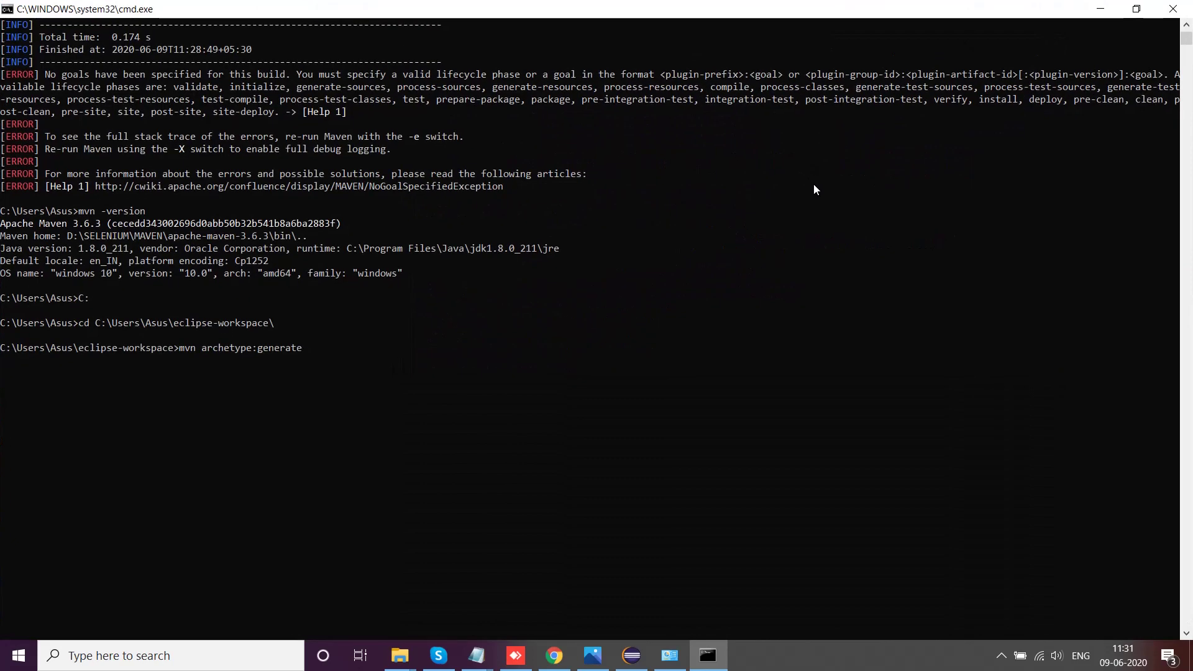
{"action": "left_click", "coordinate": [1137, 9]}
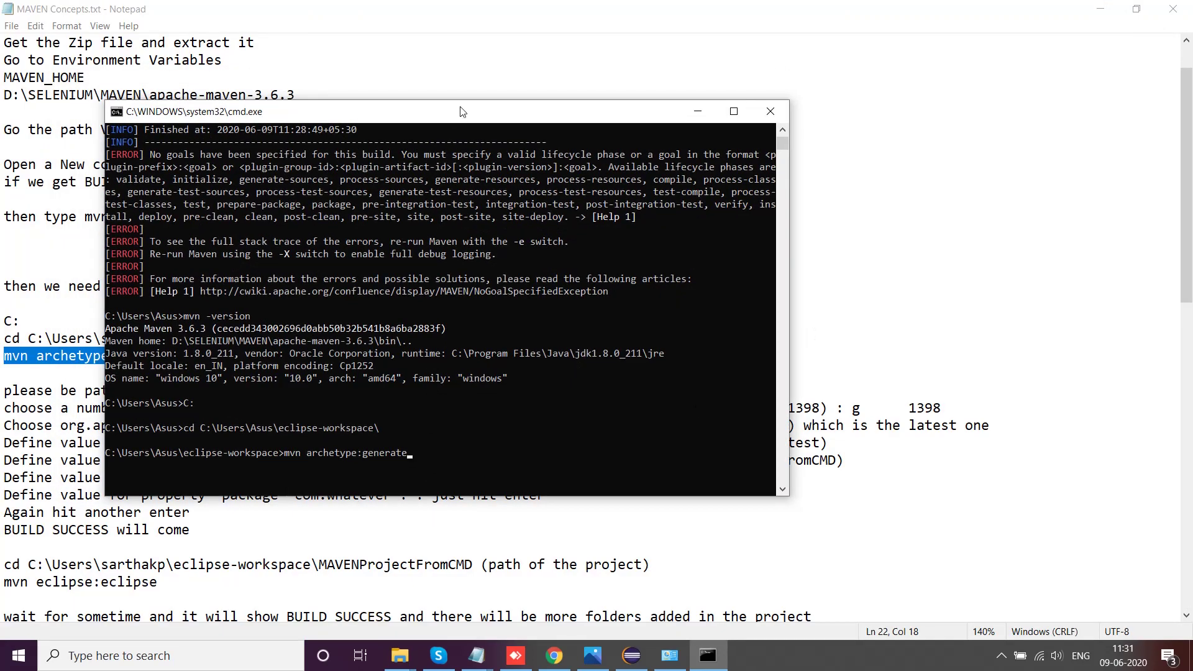
{"action": "left_click_drag", "start_coordinate": [463, 112], "coordinate": [657, 62]}
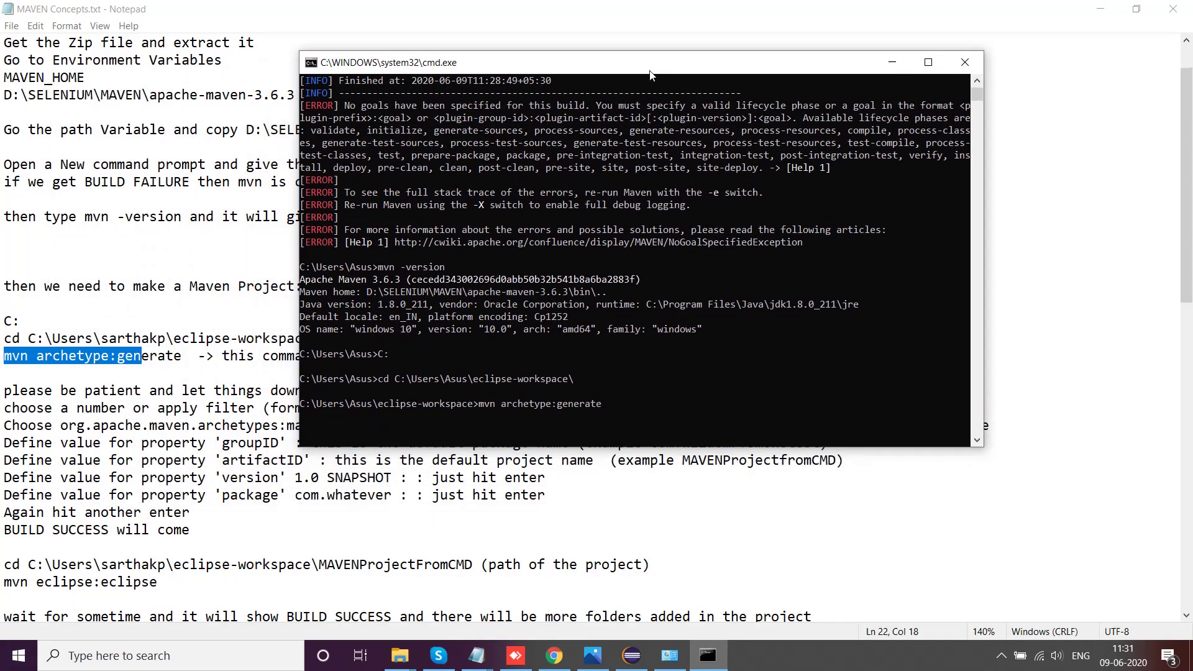
{"action": "left_click", "coordinate": [302, 441]}
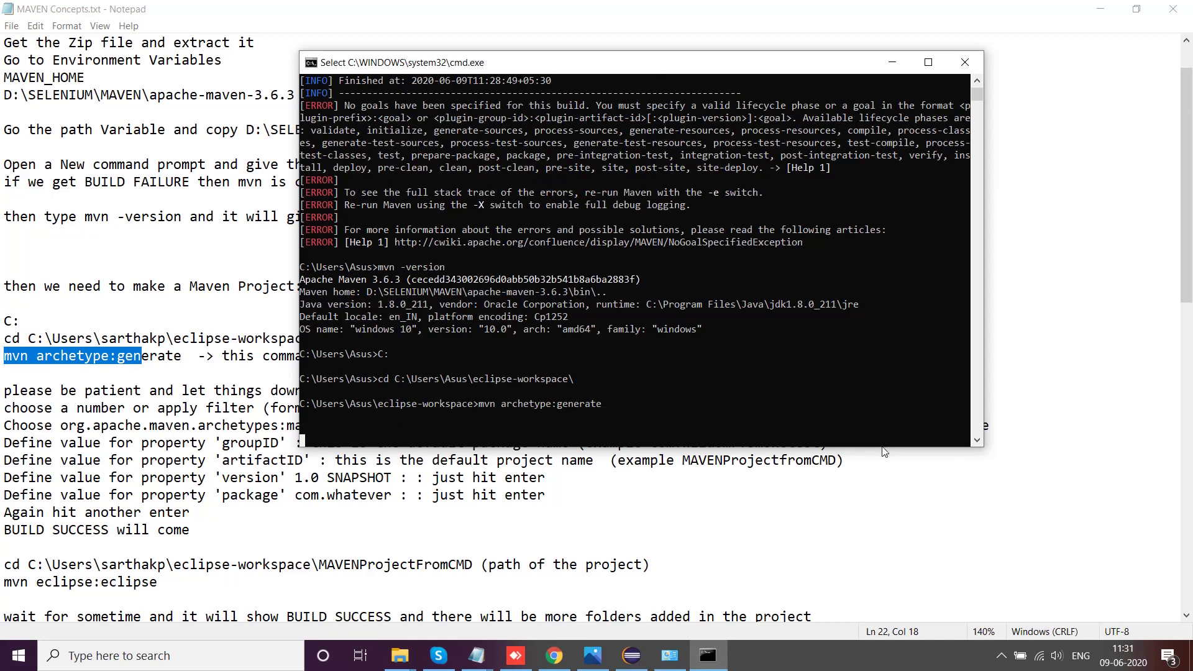
{"action": "left_click_drag", "start_coordinate": [884, 446], "coordinate": [883, 309]}
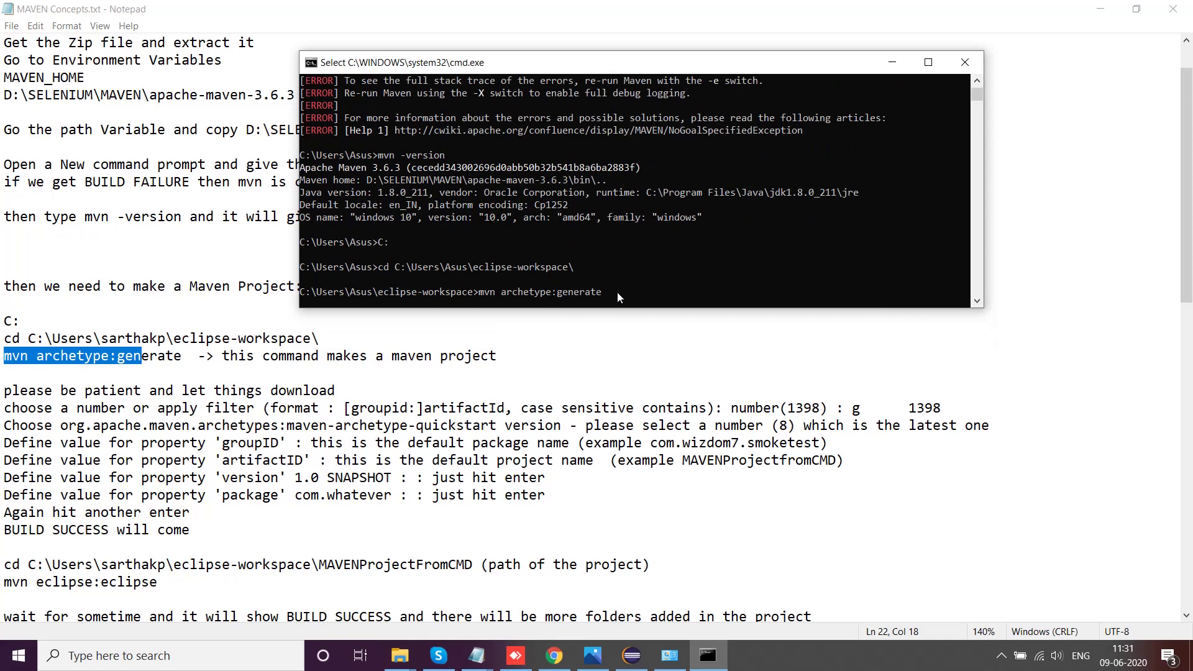
{"action": "key", "text": "Escape"}
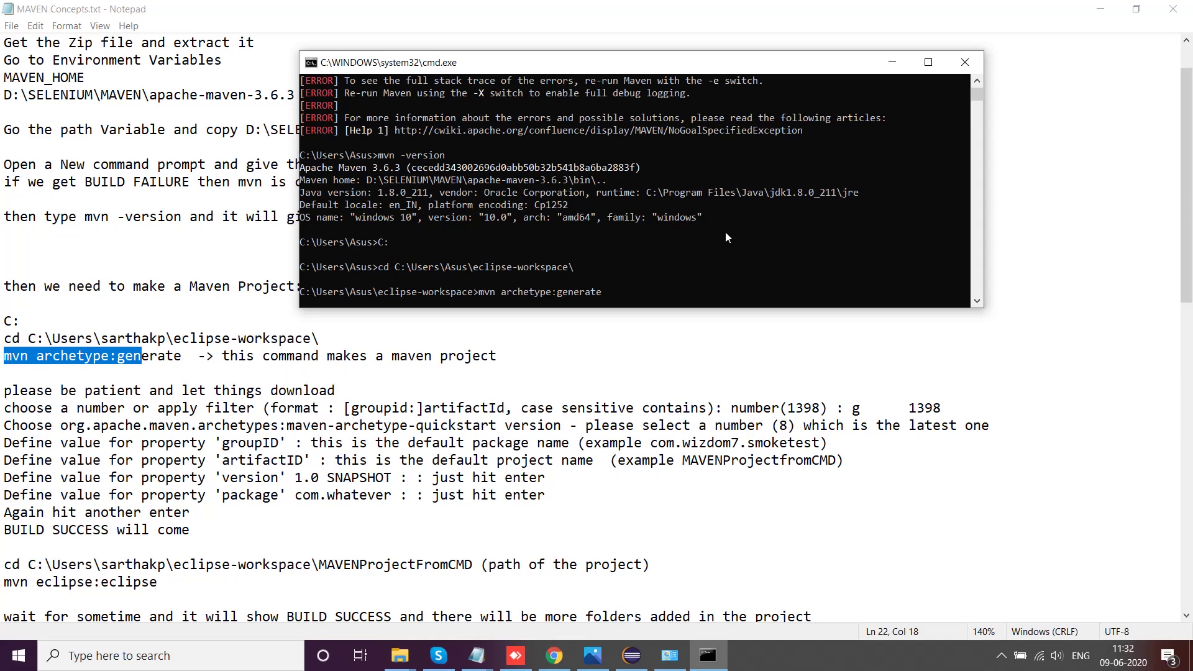
{"action": "scroll", "coordinate": [726, 234], "scroll_direction": "down", "scroll_amount": 1}
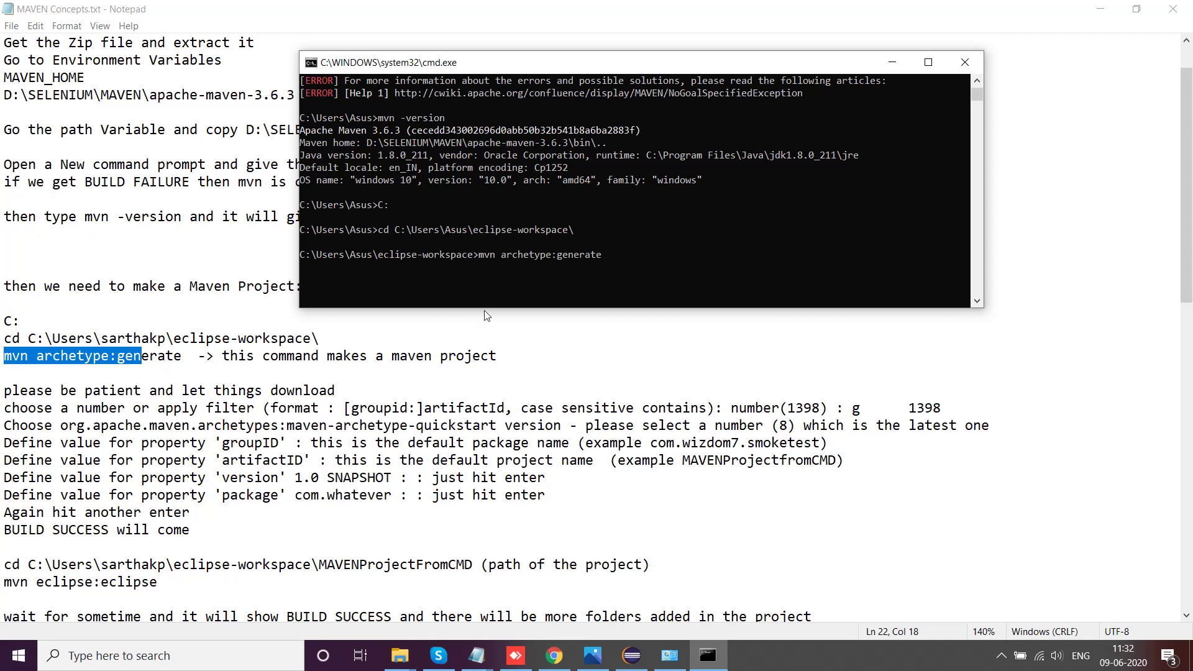
{"action": "left_click_drag", "start_coordinate": [5, 408], "coordinate": [211, 408]}
Step: Return to the Command Prompt, maximize its window and run mvn archetype:generate
{"action": "left_click", "coordinate": [708, 656]}
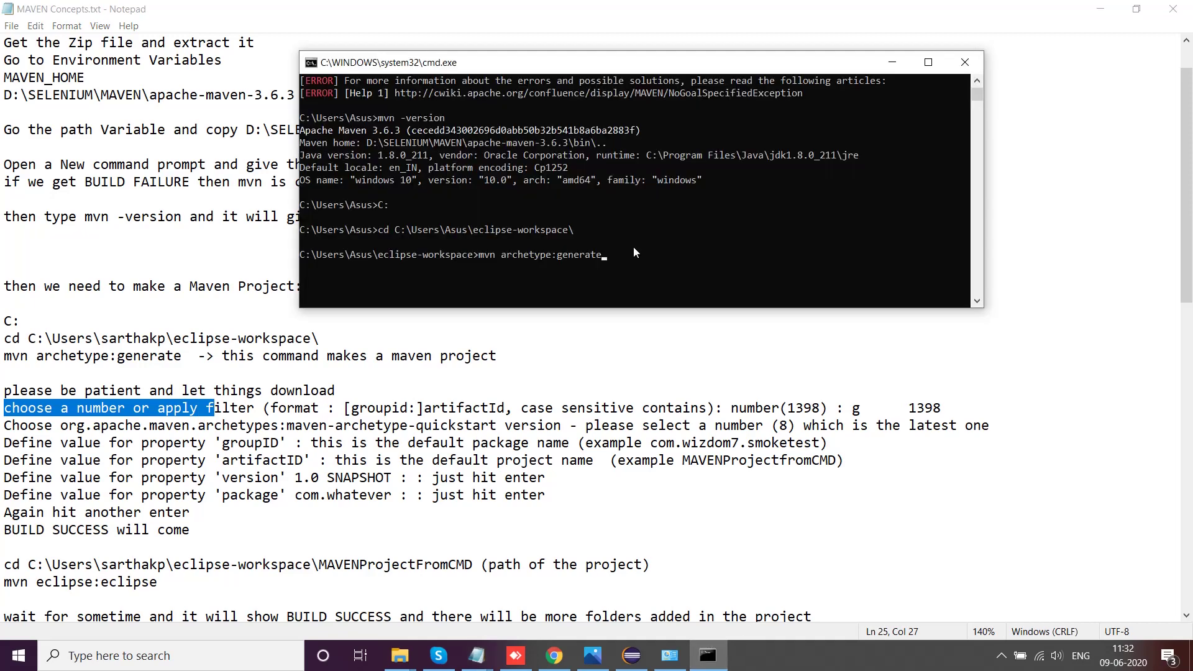
{"action": "scroll", "coordinate": [660, 254], "scroll_direction": "up", "scroll_amount": 4}
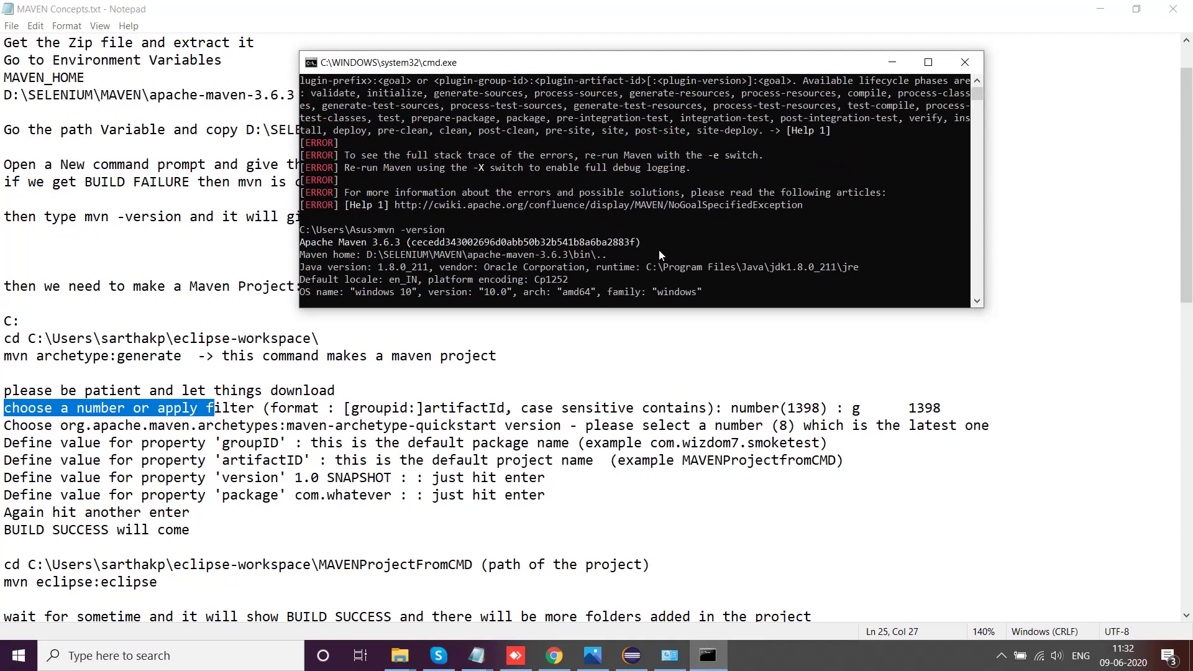
{"action": "scroll", "coordinate": [660, 255], "scroll_direction": "down", "scroll_amount": 5}
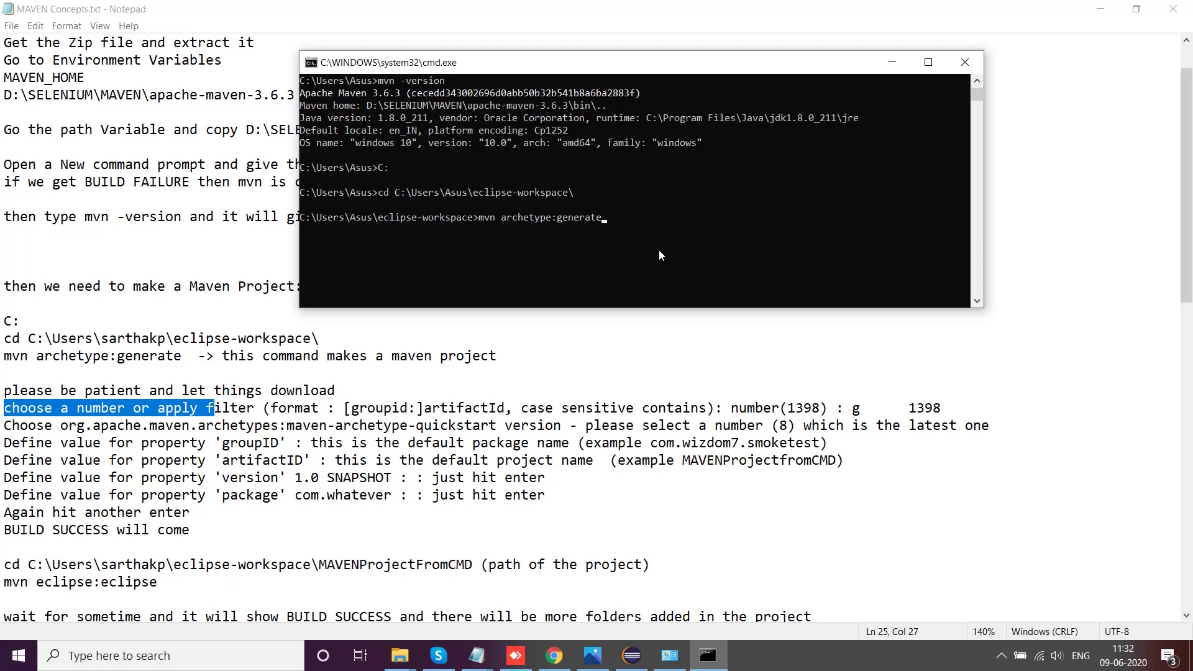
{"action": "scroll", "coordinate": [659, 250], "scroll_direction": "up", "scroll_amount": 1}
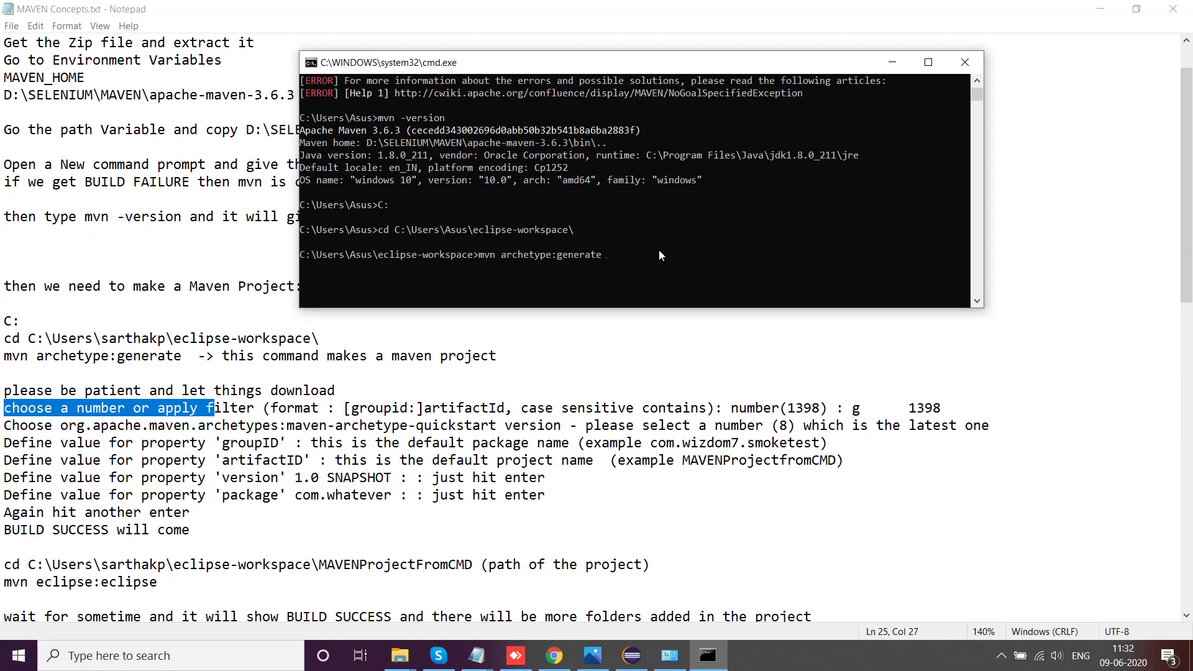
{"action": "scroll", "coordinate": [659, 250], "scroll_direction": "up", "scroll_amount": 2}
{"action": "left_click", "coordinate": [929, 63]}
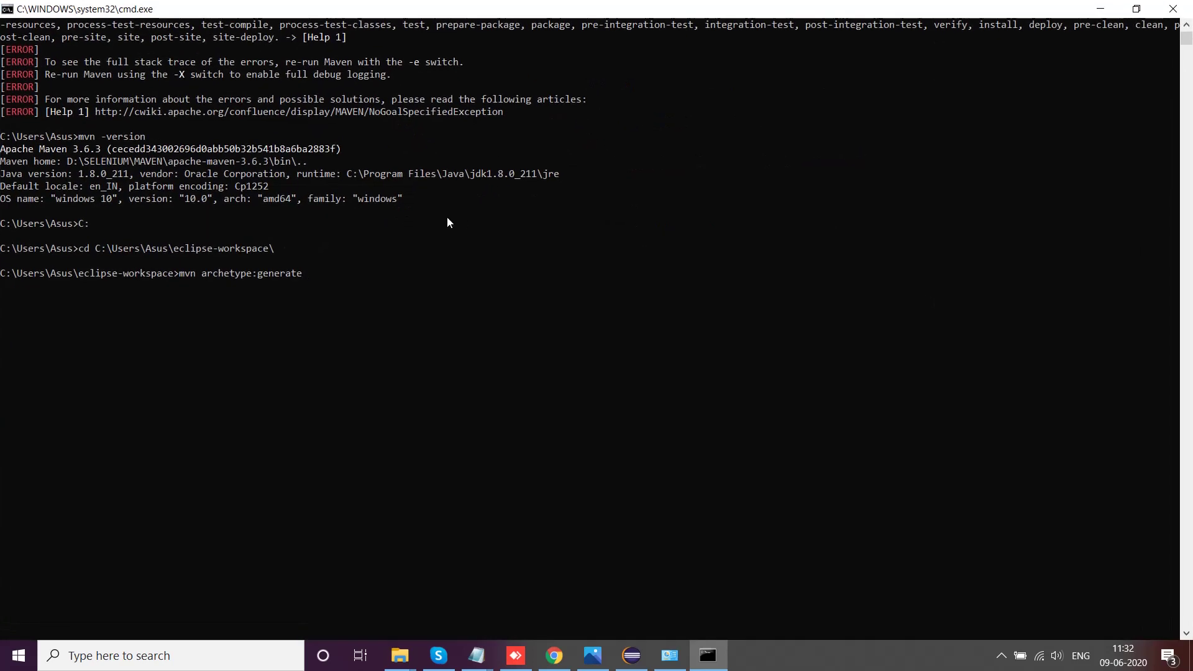
{"action": "key", "text": "Return"}
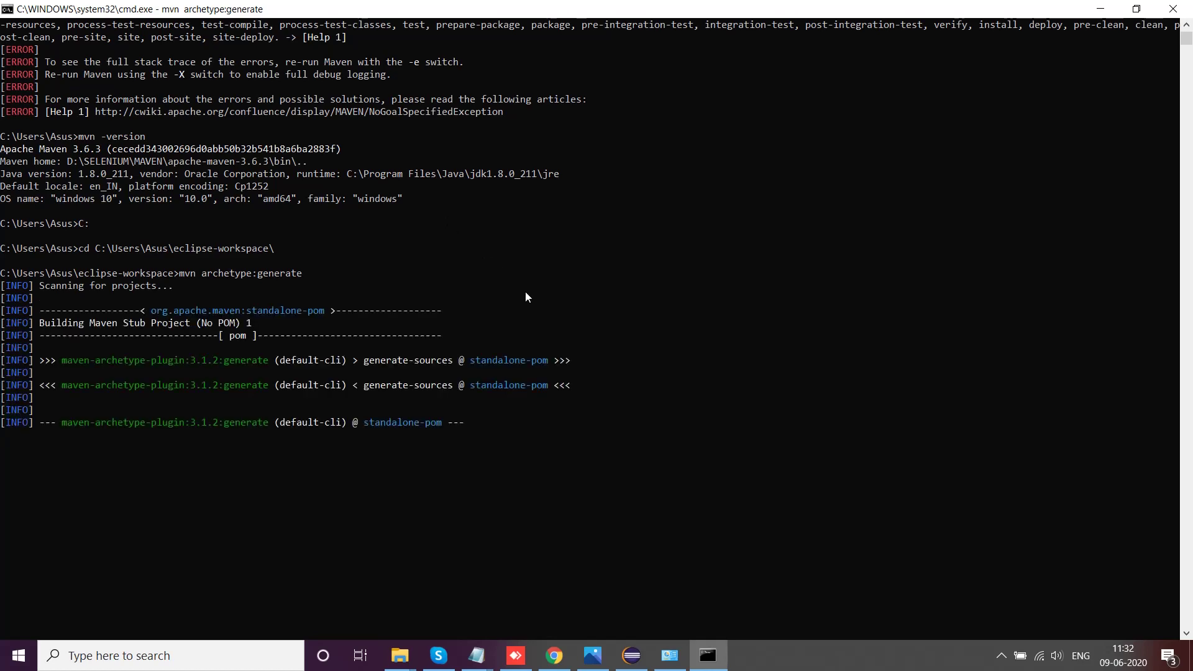
Step: Switch to the untitled Notepad notes and add a dashed separator and the line "After you setup environment variables, you need to open a new cmd"
{"action": "mouse_move", "coordinate": [476, 647]}
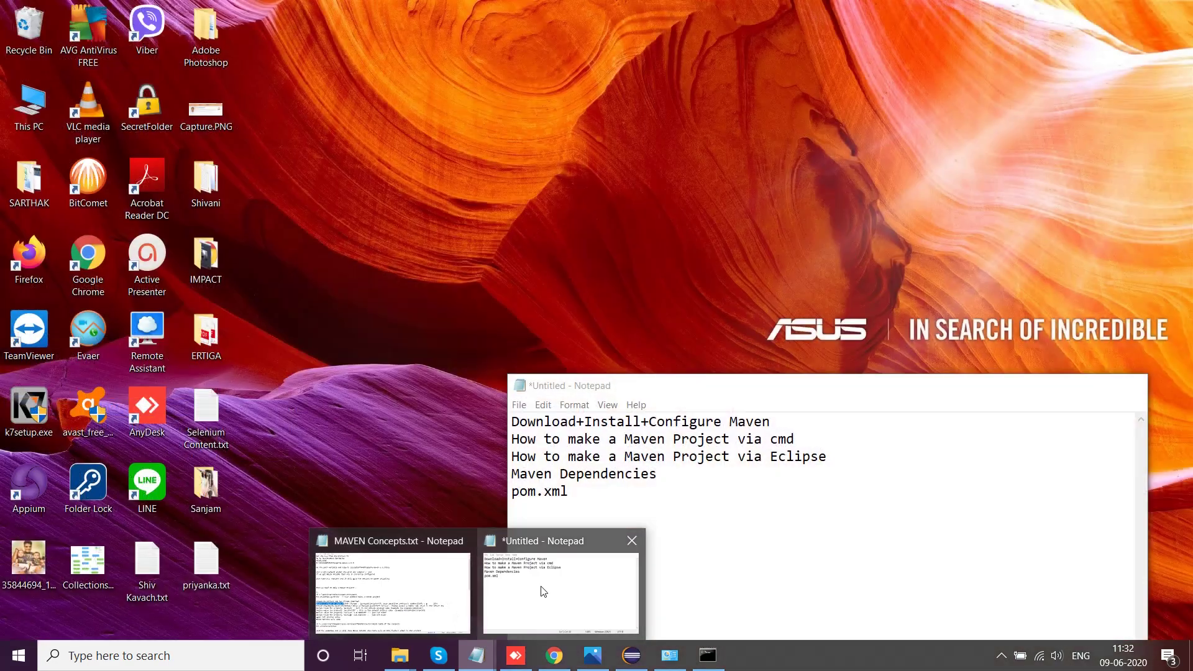
{"action": "left_click", "coordinate": [543, 591]}
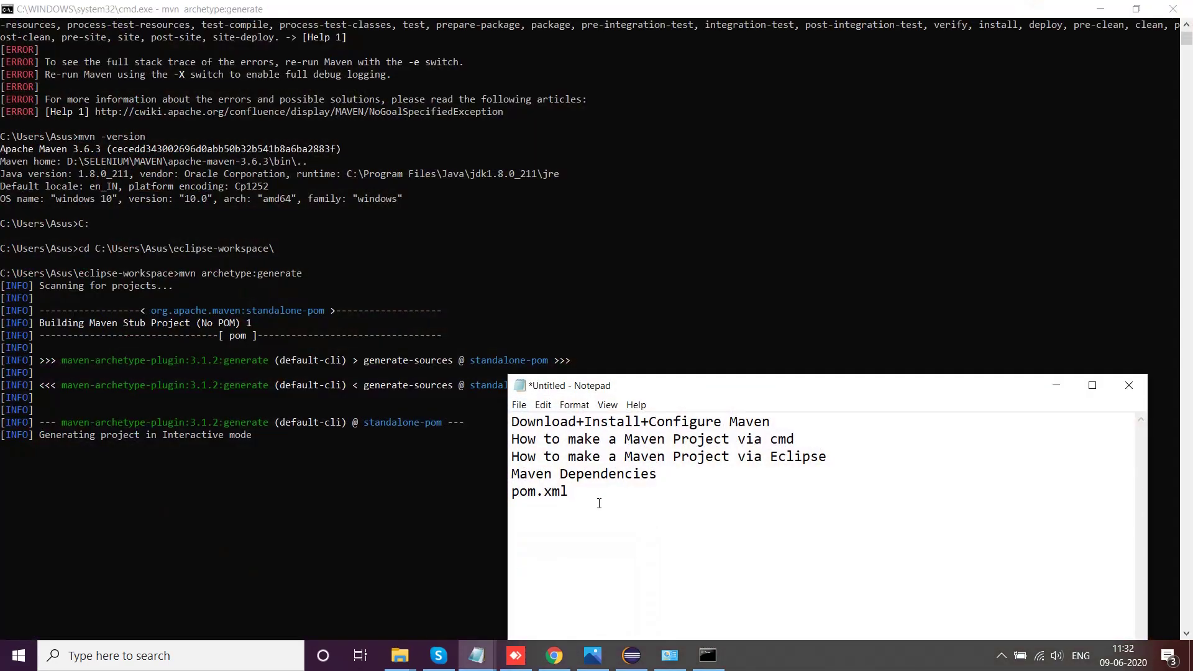
{"action": "type", "text": "------------------------------------------------- Aft"}
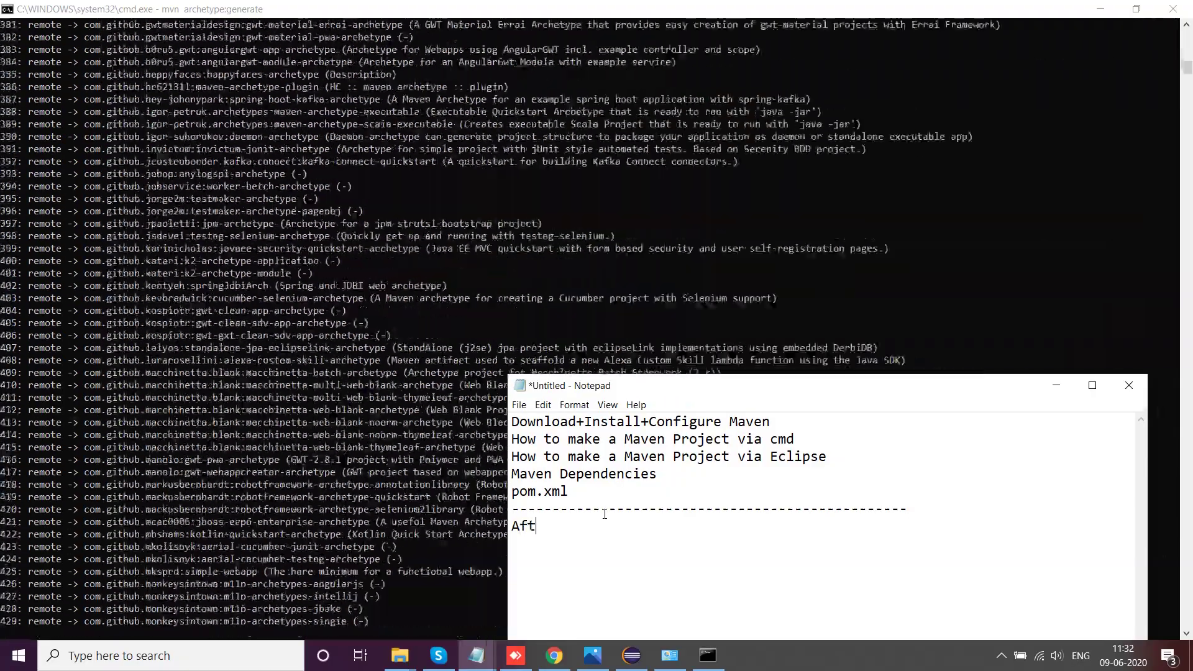
{"action": "type", "text": "er you"}
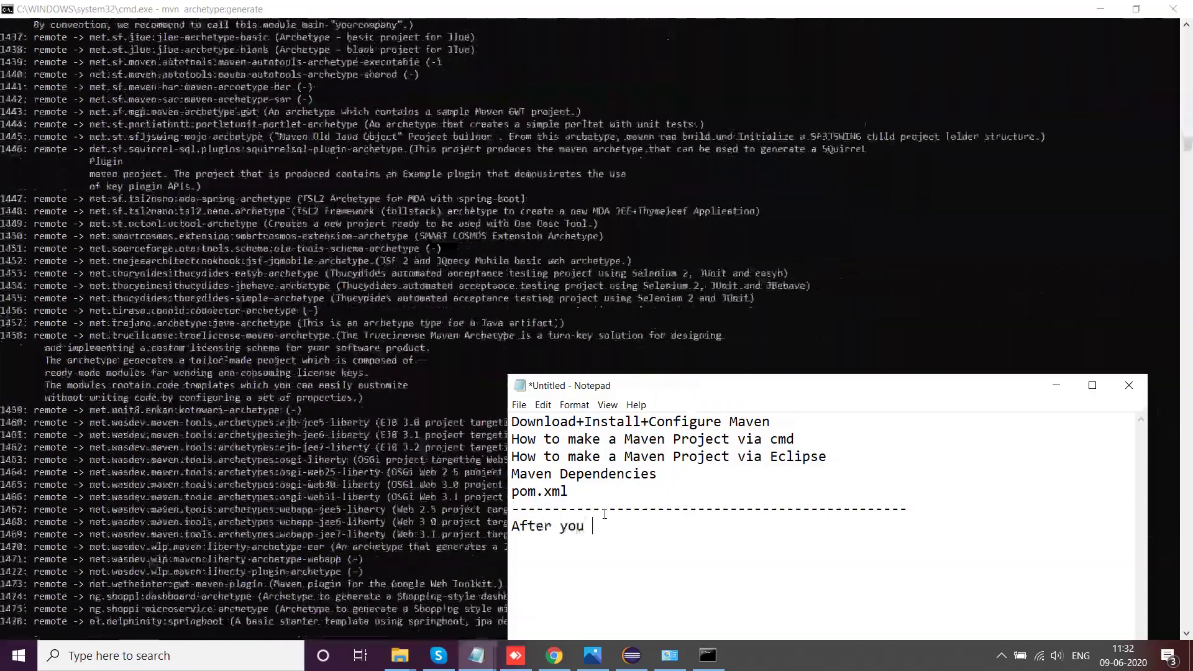
{"action": "type", "text": " set"}
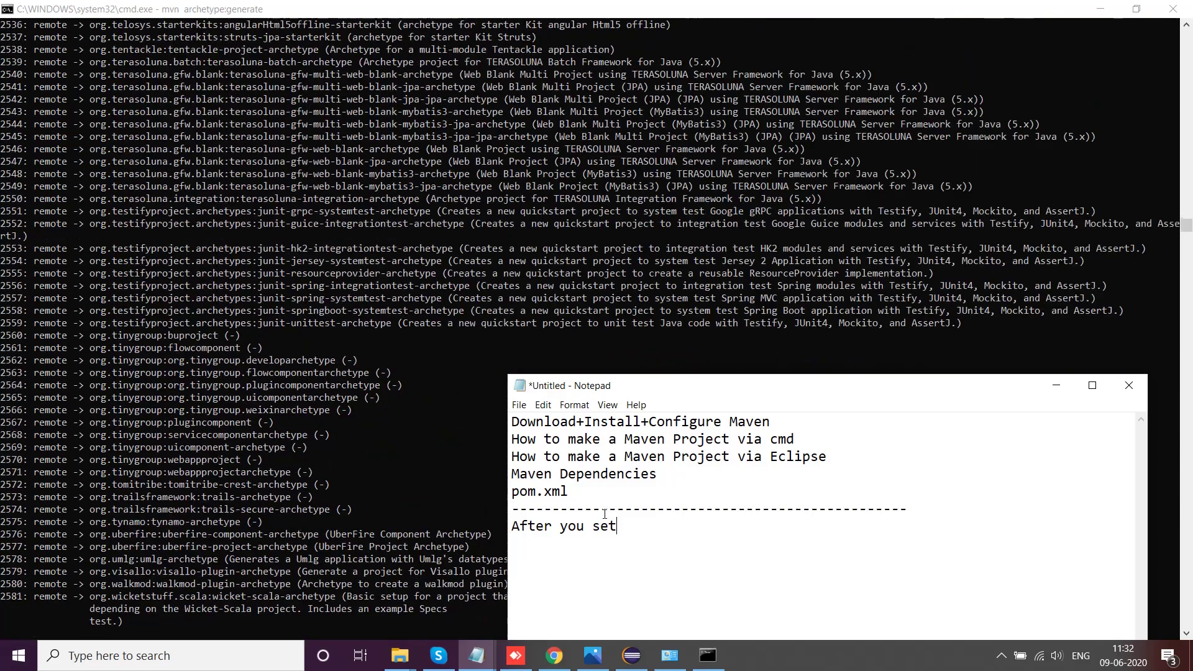
{"action": "type", "text": "up environm"}
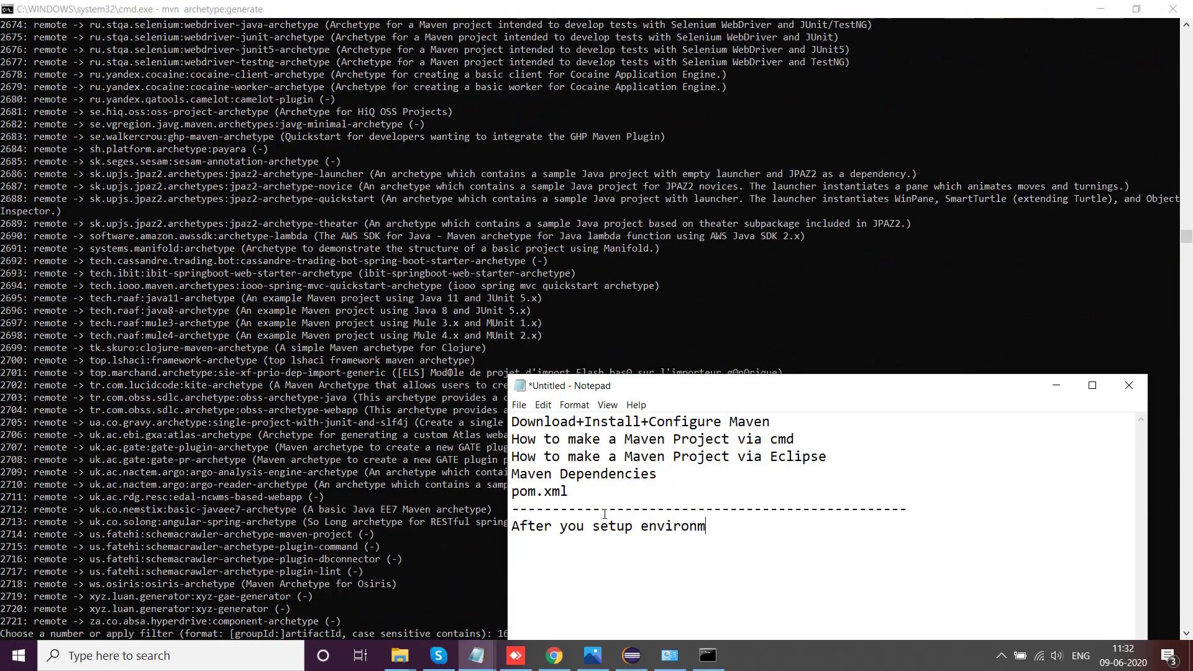
{"action": "type", "text": "ent variable,"}
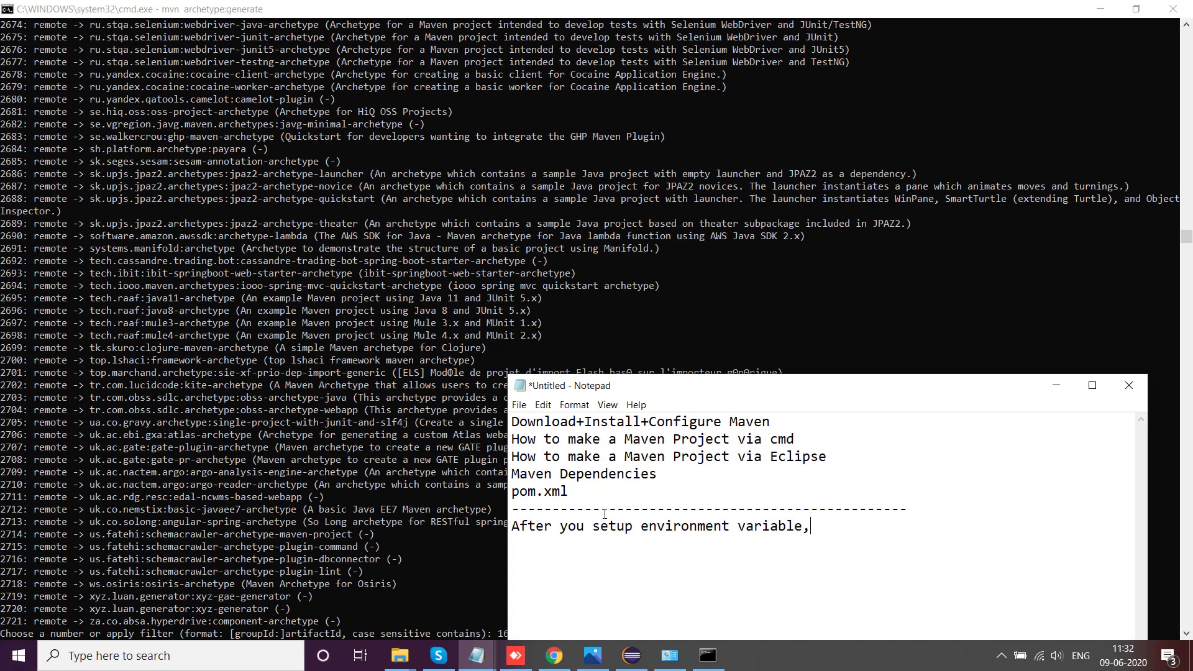
{"action": "key", "text": "BackSpace"}
{"action": "type", "text": "s, you ne"}
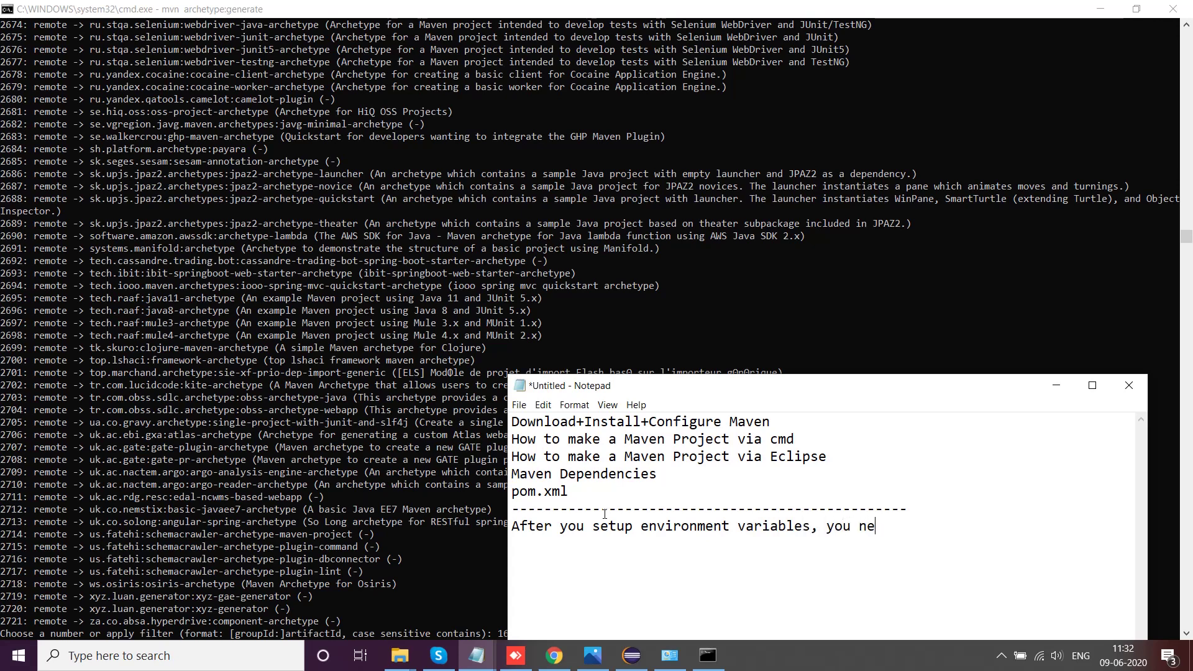
{"action": "type", "text": "ed to open a new cmd "}
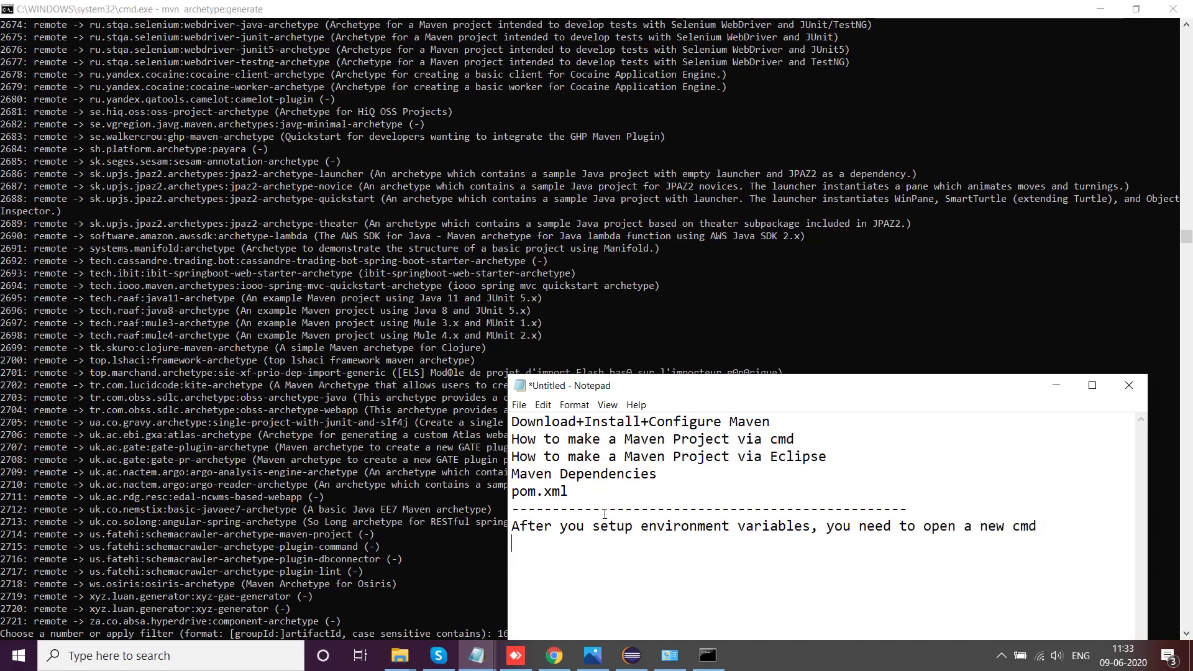
Step: List the commands mvn, mvn -version and mvn archetype:generate on separate lines below the note, and minimize the notes window
{"action": "type", "text": "mvn"}
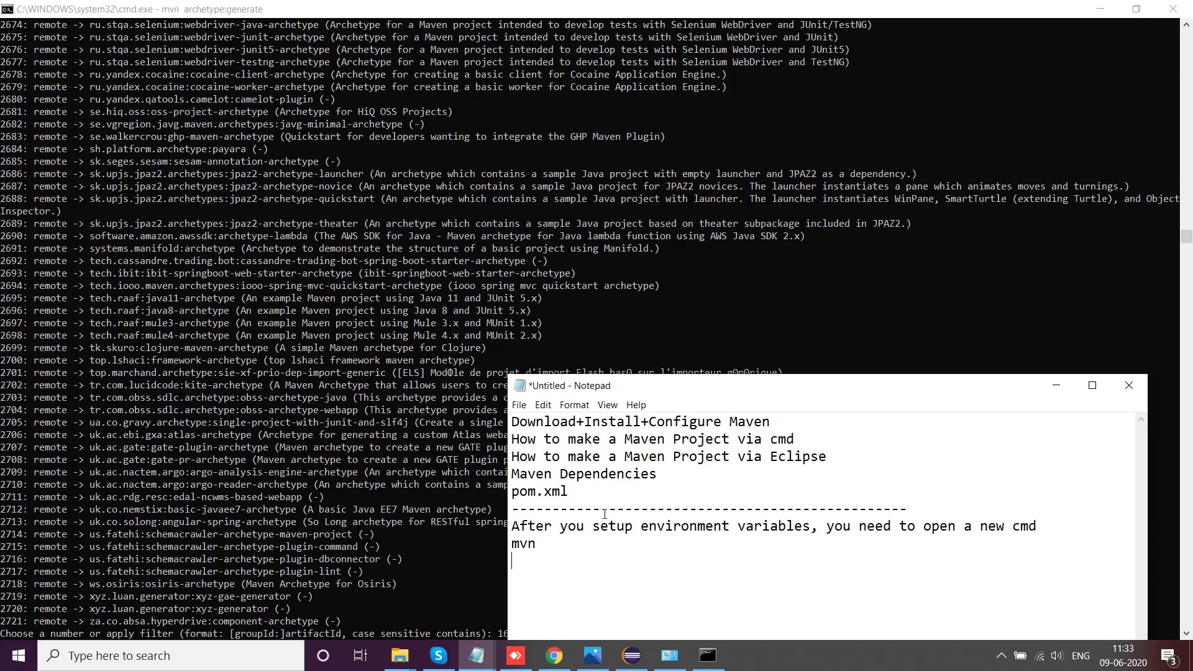
{"action": "key", "text": "Return"}
{"action": "type", "text": "mvn "}
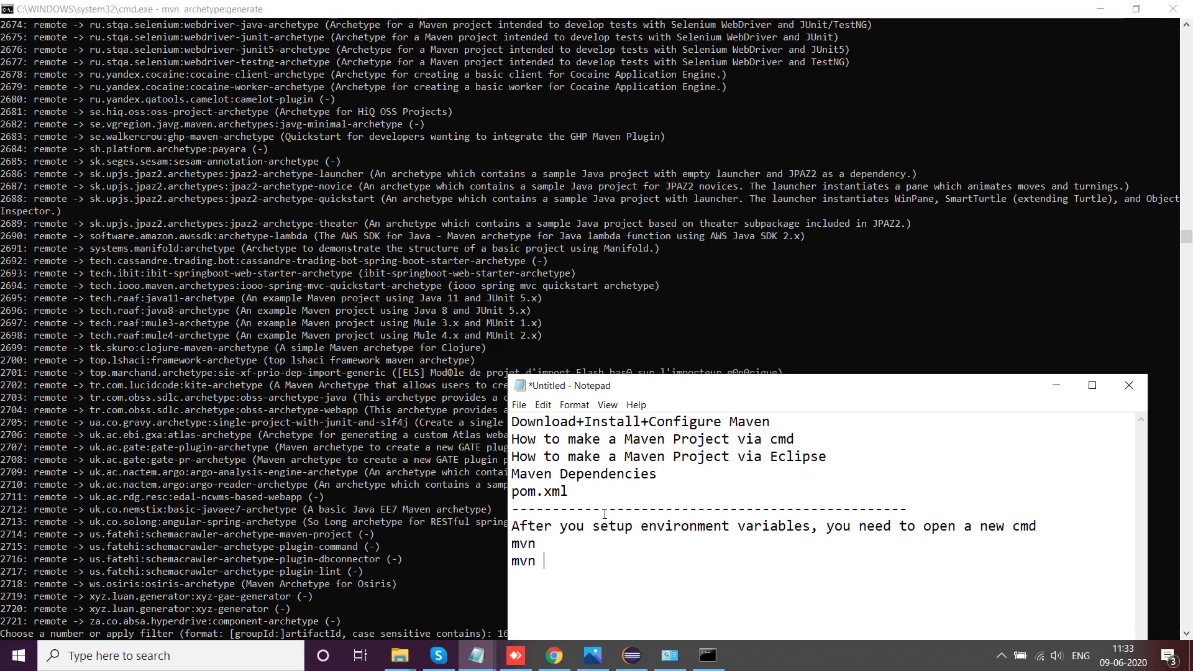
{"action": "type", "text": "-version "}
{"action": "type", "text": "mvn"}
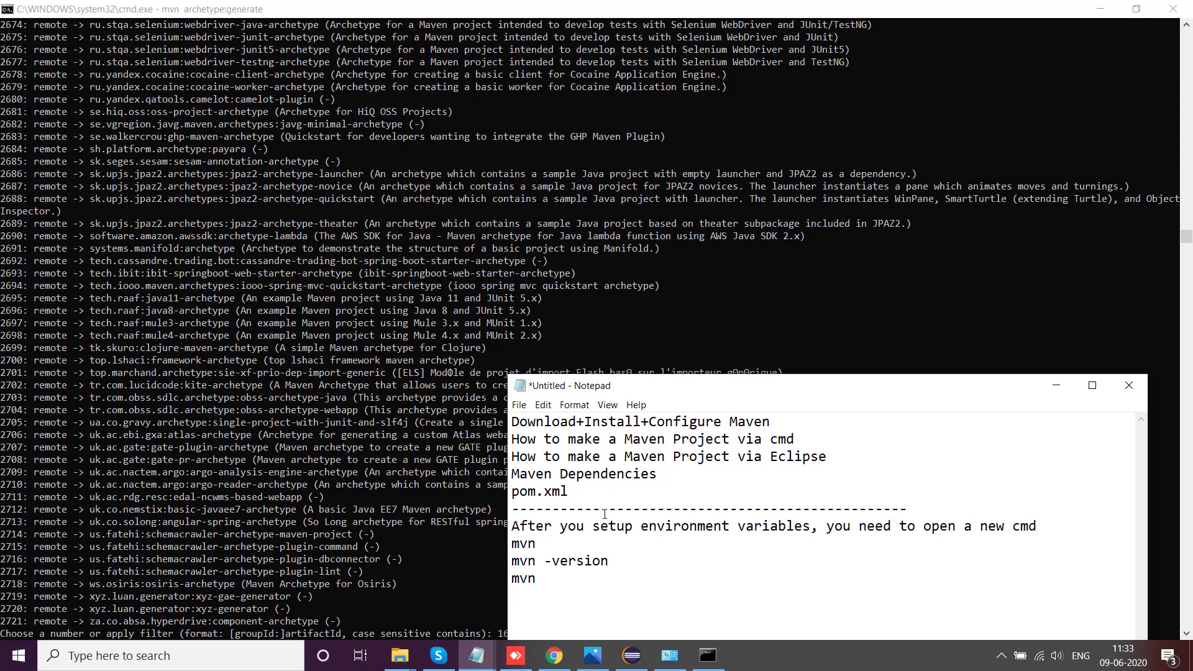
{"action": "type", "text": " archetype:generate"}
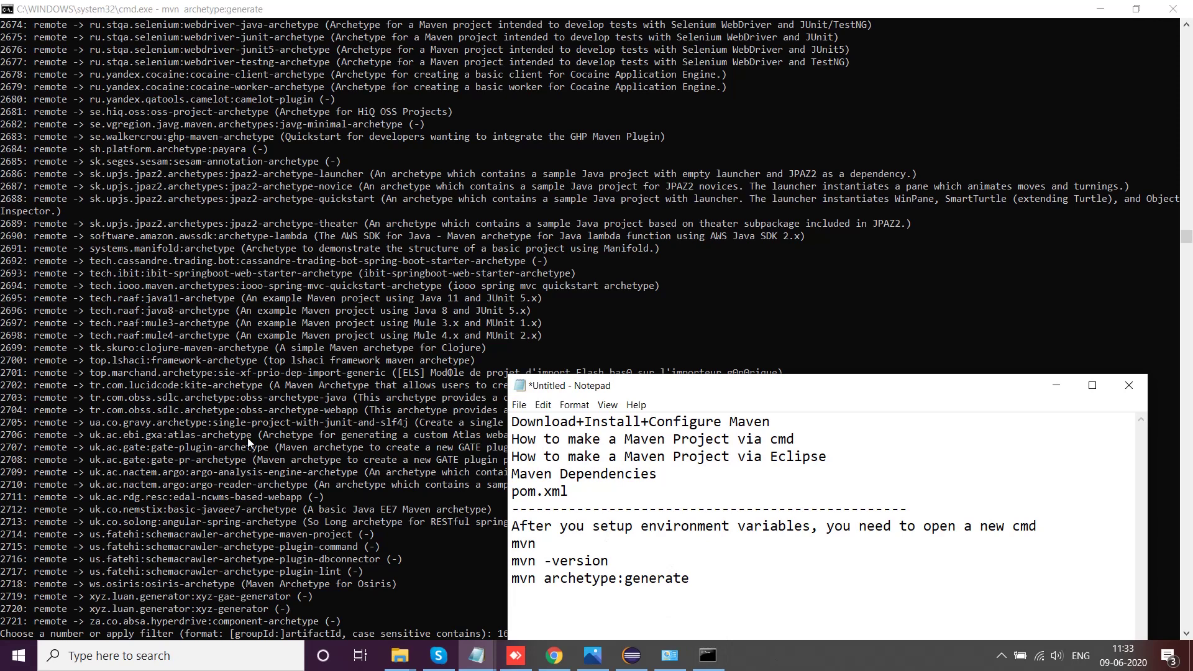
{"action": "left_click", "coordinate": [1056, 387]}
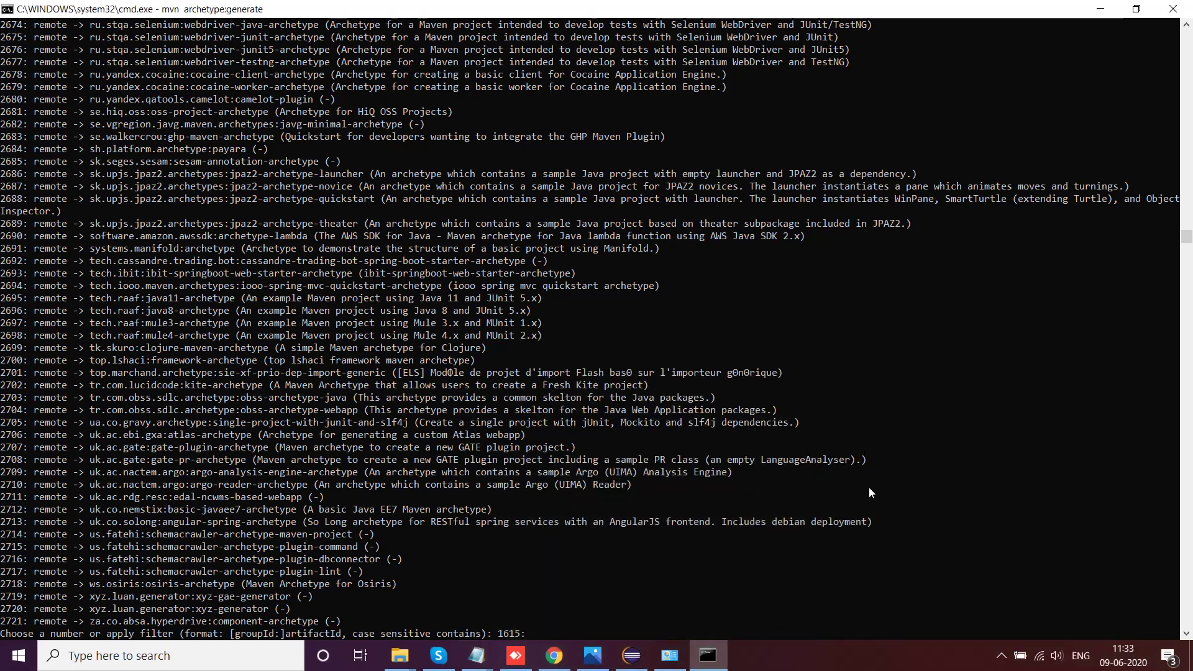
Step: Check the archetype number in the MAVEN Concepts.txt notes, highlighting 1398 on the line about choosing a number or applying a filter
{"action": "scroll", "coordinate": [870, 490], "scroll_direction": "down", "scroll_amount": 2}
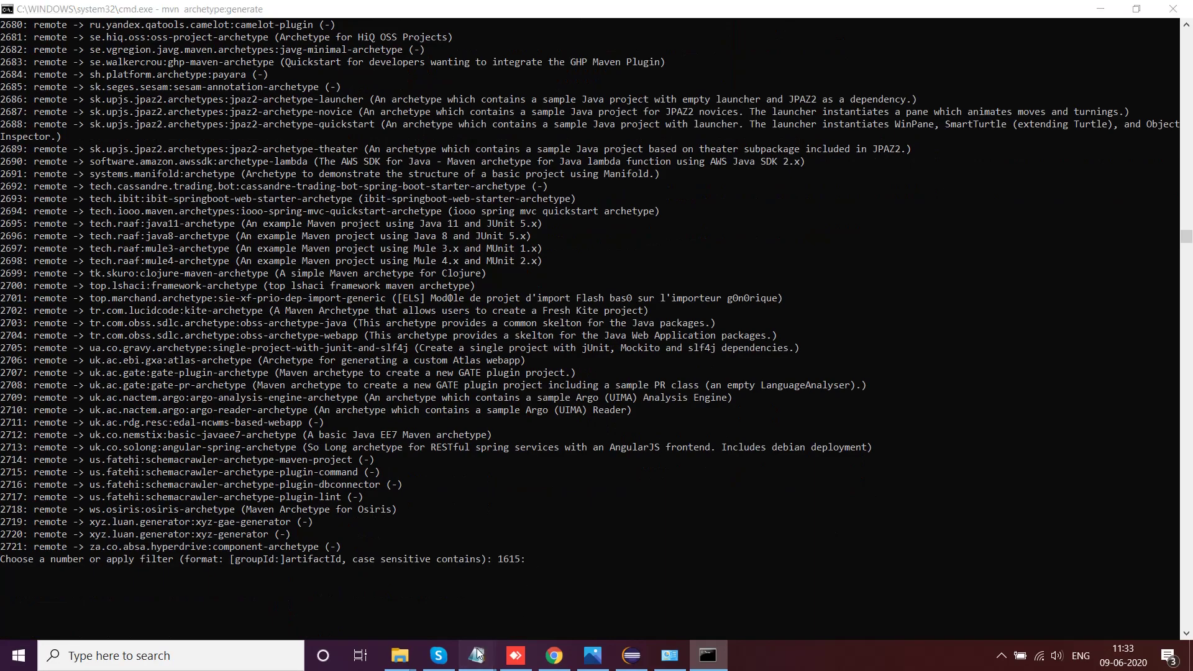
{"action": "mouse_move", "coordinate": [476, 647]}
{"action": "left_click", "coordinate": [389, 582]}
{"action": "scroll", "coordinate": [379, 433], "scroll_direction": "down", "scroll_amount": 1}
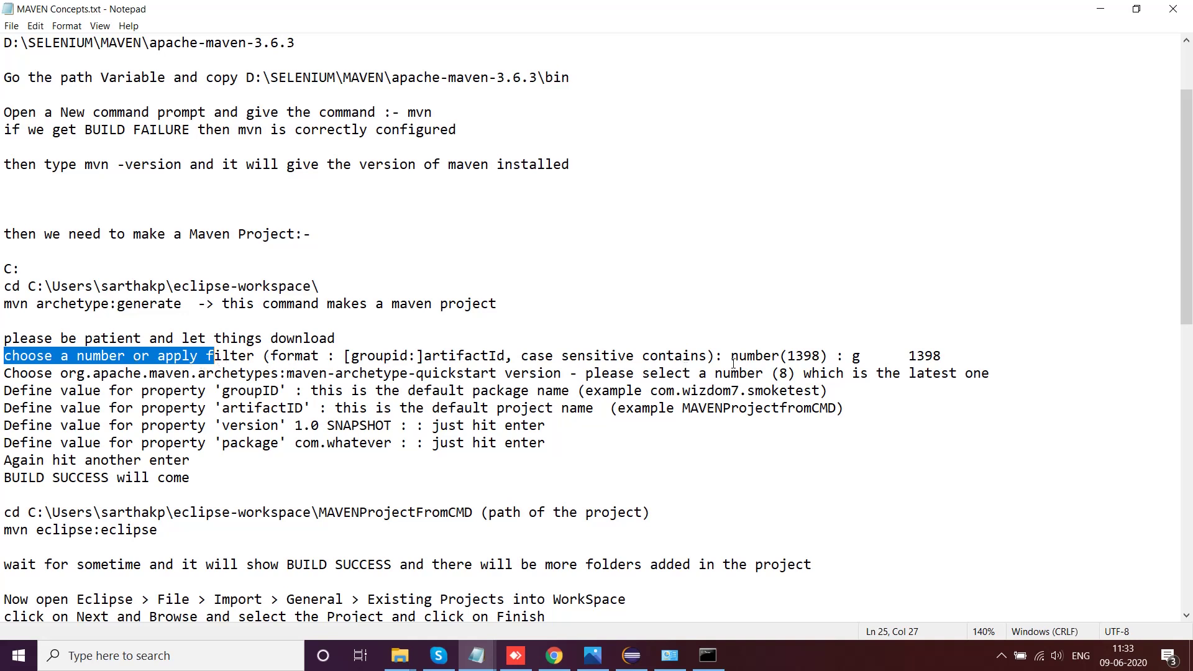
{"action": "left_click_drag", "start_coordinate": [787, 356], "coordinate": [836, 356]}
{"action": "left_click_drag", "start_coordinate": [909, 356], "coordinate": [943, 356]}
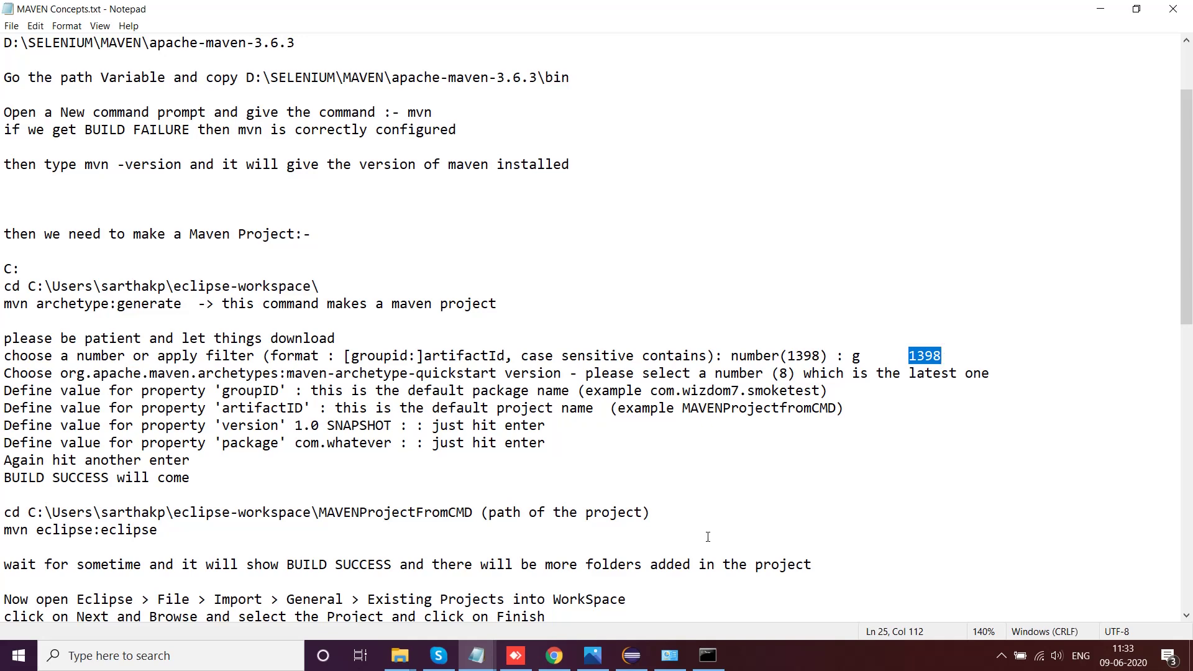
Step: Return to the Command Prompt, choose archetype number 1615 and select option 8 as the maven-archetype-quickstart version
{"action": "left_click", "coordinate": [709, 656]}
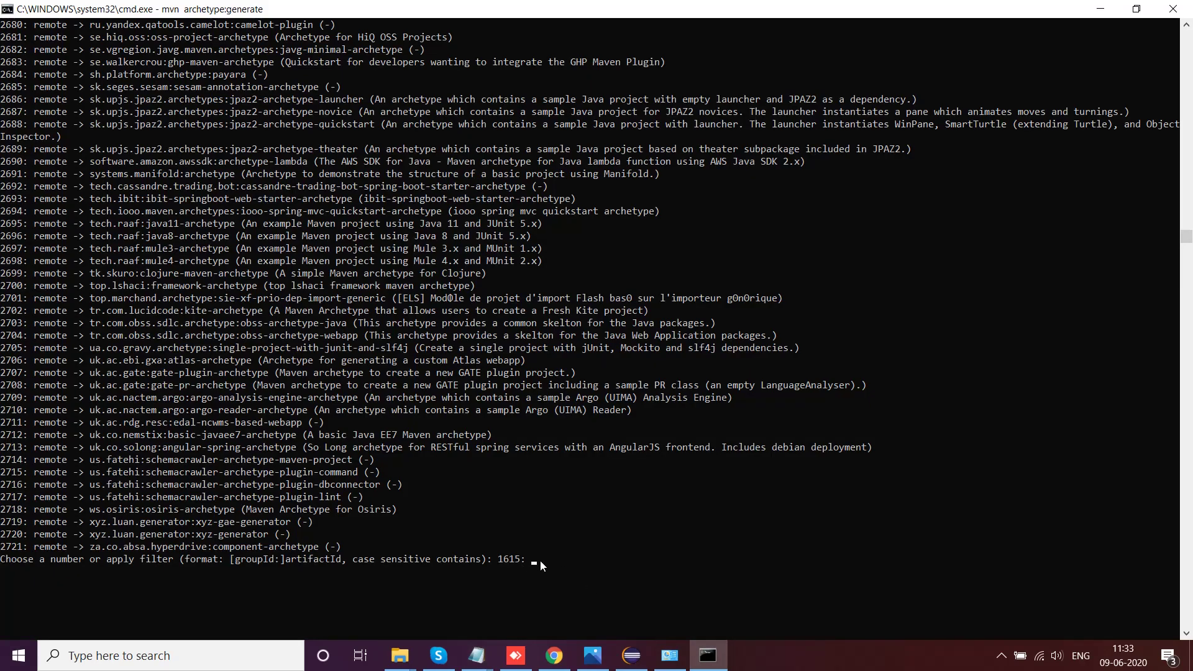
{"action": "key", "text": "Return"}
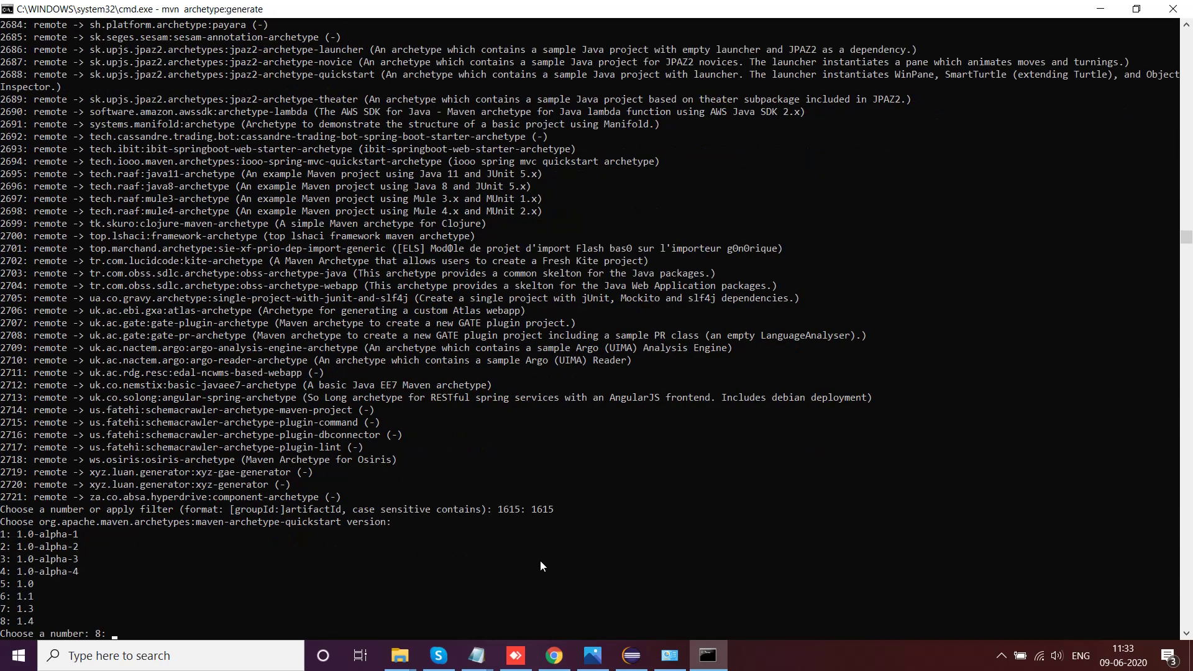
{"action": "scroll", "coordinate": [452, 463], "scroll_direction": "down", "scroll_amount": 1}
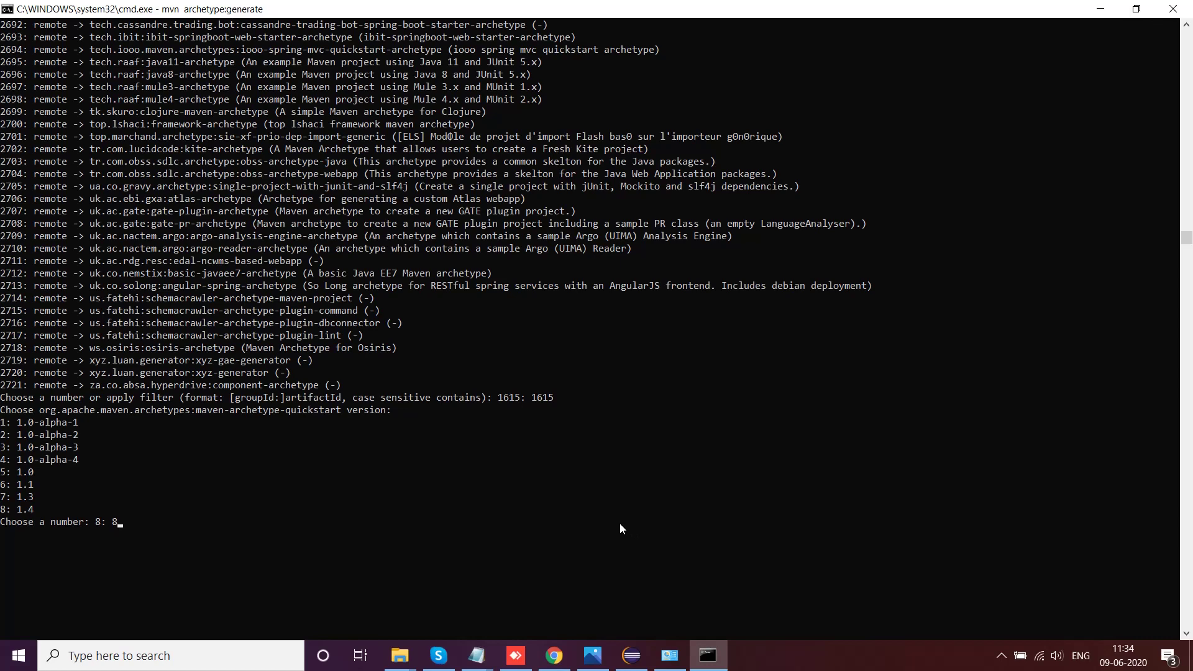
{"action": "key", "text": "Return"}
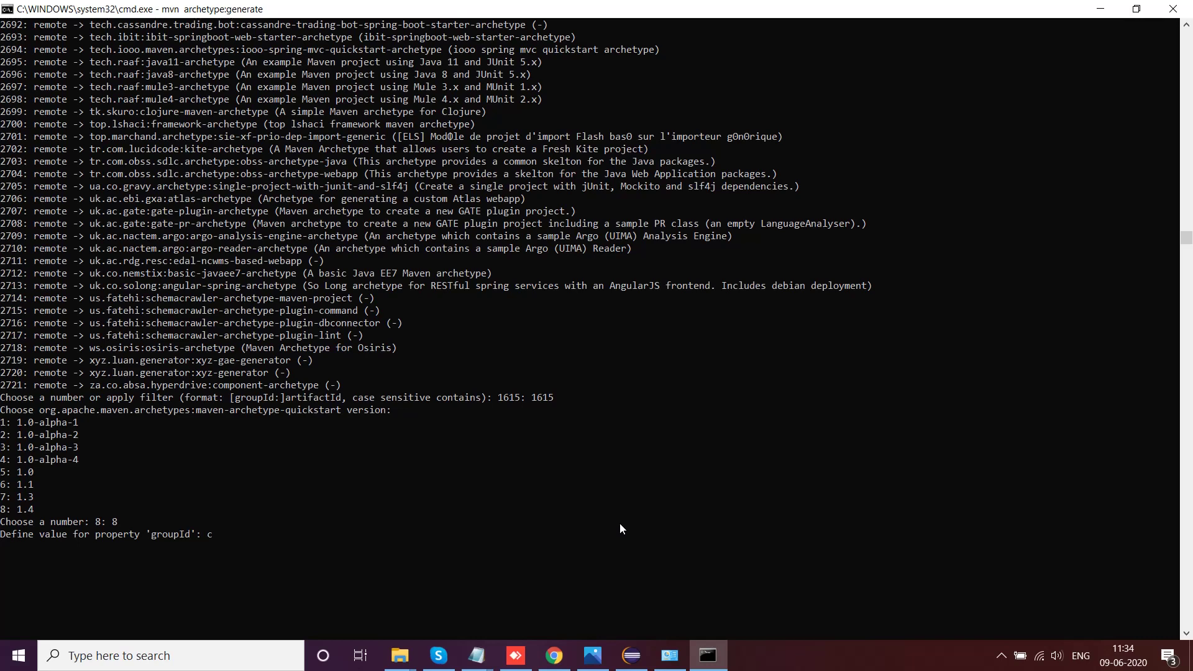
Step: Define the groupId property as com.rediffsmoketest.test
{"action": "type", "text": "com"}
{"action": "type", "text": ".rediff.c"}
{"action": "key", "text": "BackSpace"}
{"action": "key", "text": "BackSpace"}
{"action": "key", "text": "BackSpace"}
{"action": "type", "text": "fsmoketest"}
{"action": "type", "text": ".c"}
{"action": "key", "text": "BackSpace"}
{"action": "type", "text": "test"}
{"action": "key", "text": "Return"}
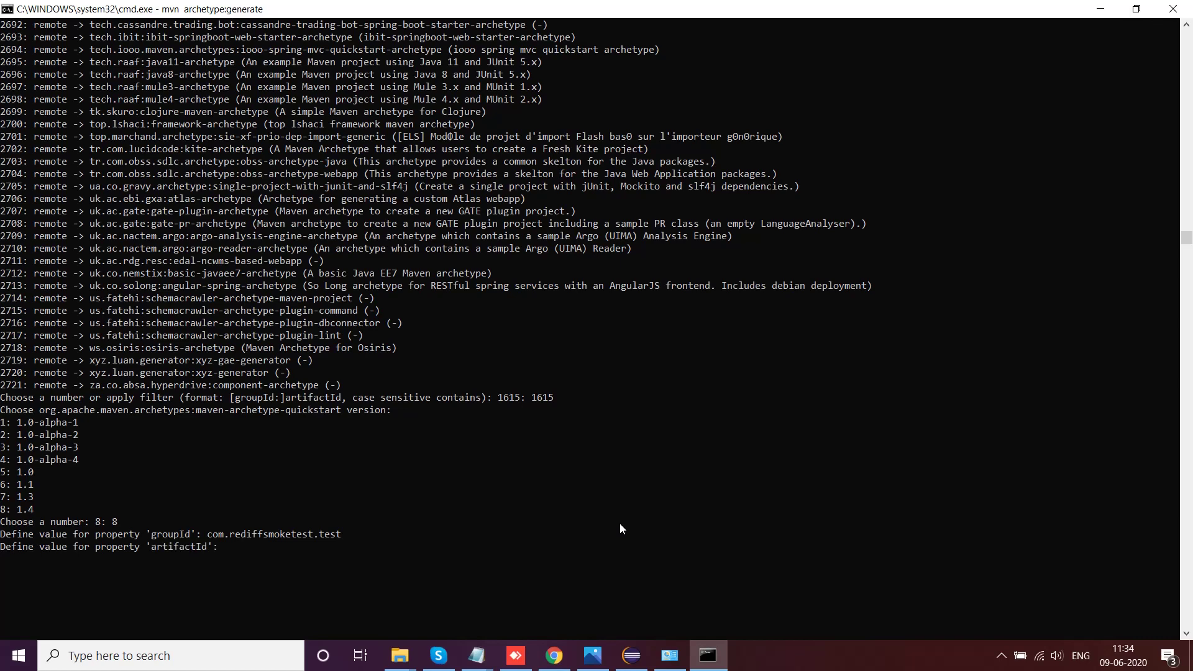
Step: Define the artifactId as MAVEN_REDIFF_PROJECT, accept the default version and package, and confirm the properties configuration to generate the project
{"action": "type", "text": "MAVEN_REDIFF_PROJECT"}
{"action": "key", "text": "Return"}
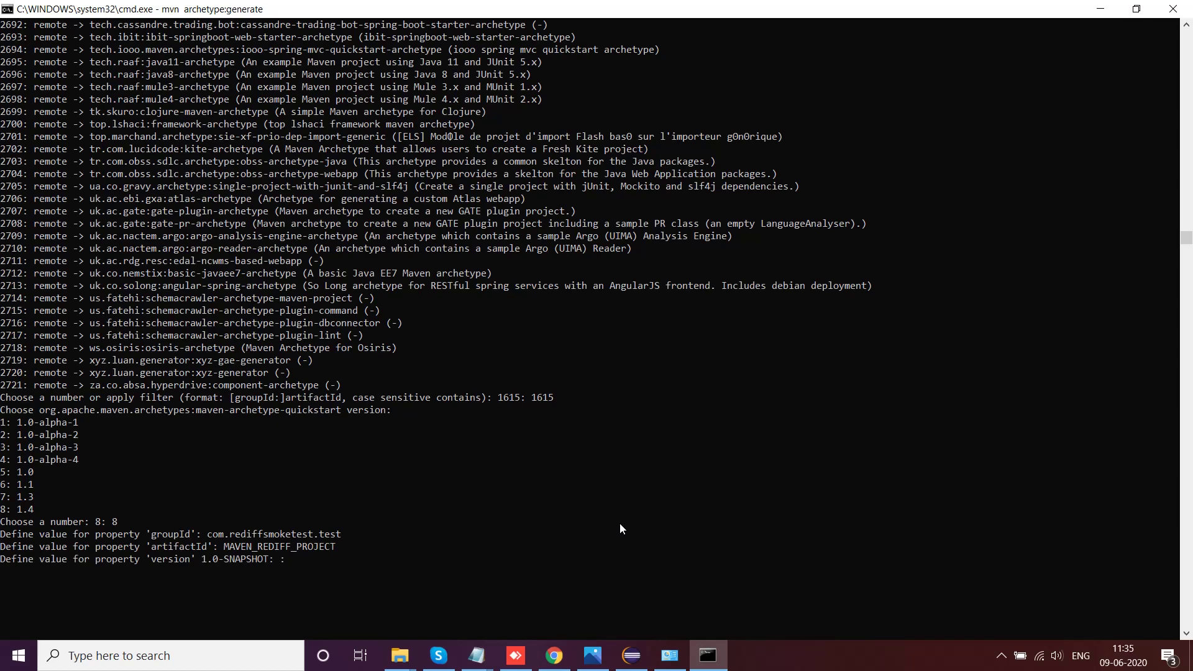
{"action": "key", "text": "Return"}
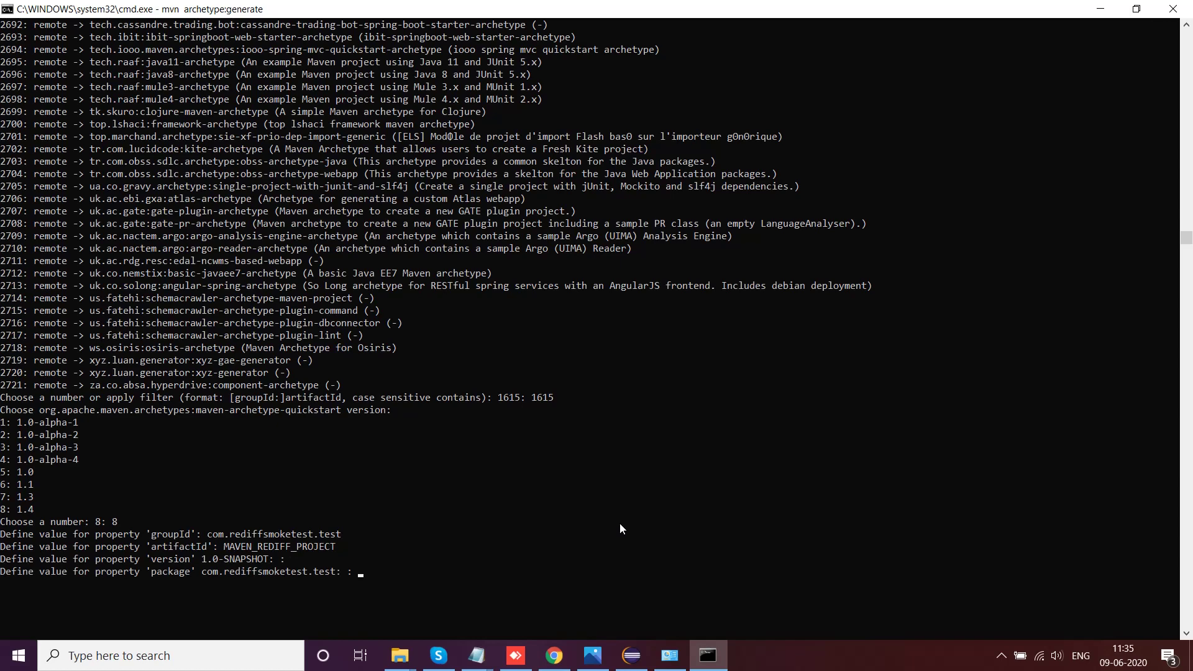
{"action": "key", "text": "Return"}
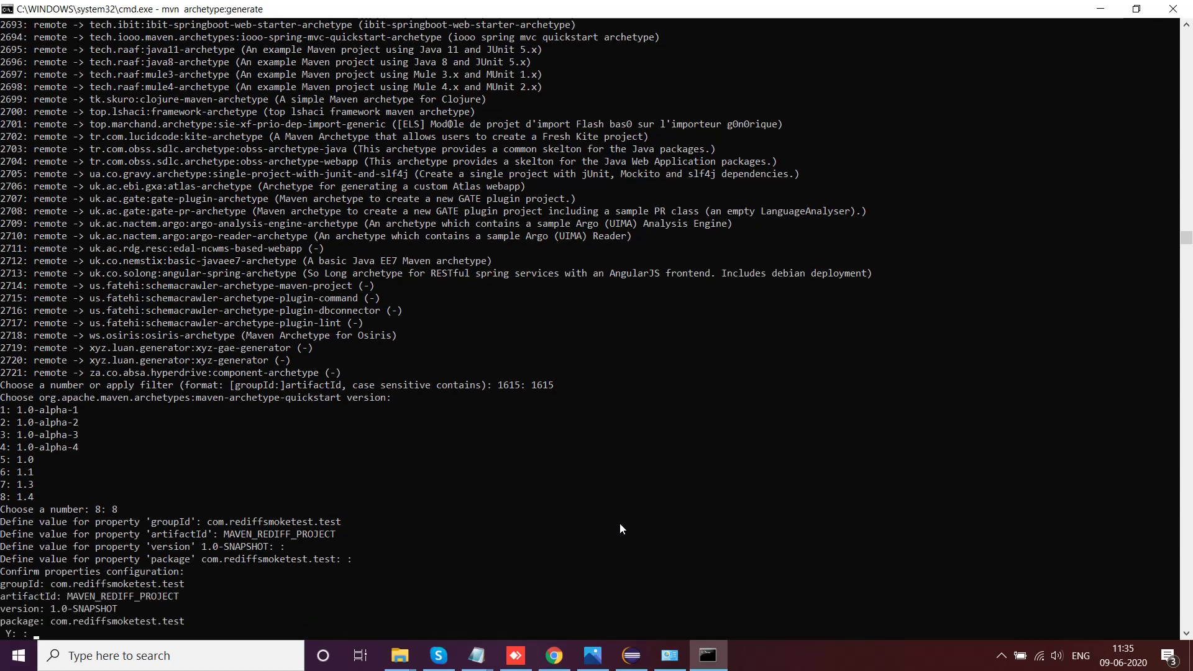
{"action": "key", "text": "Return"}
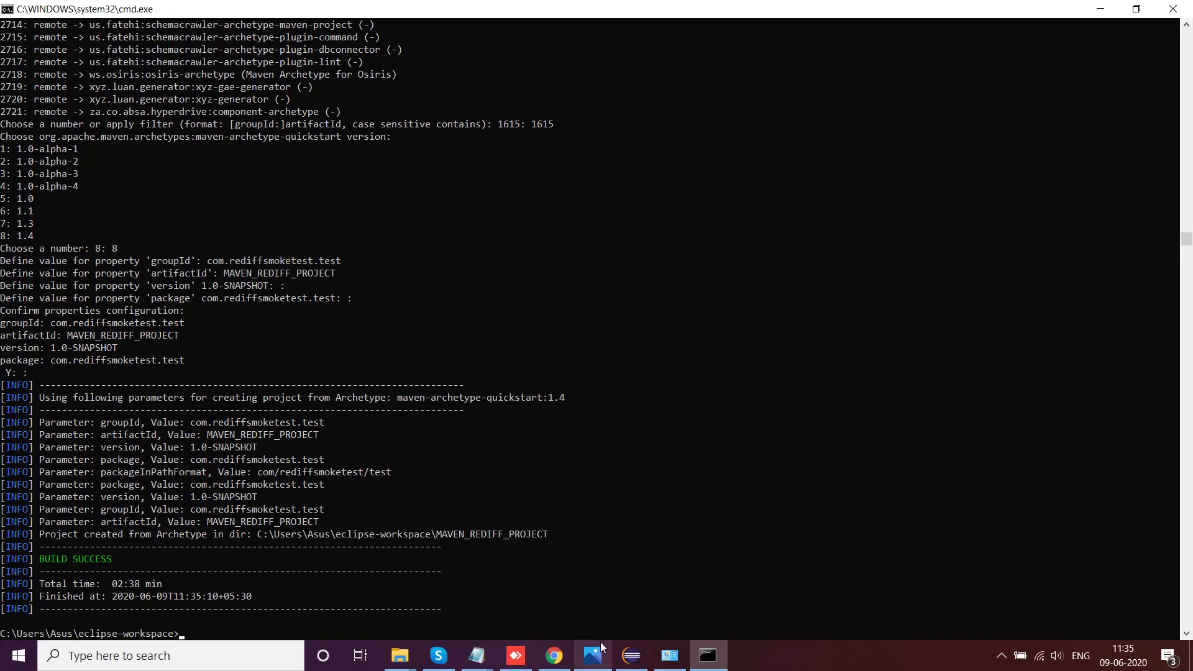
Step: Switch to Eclipse, open the DemoSmoke project's properties and copy the workspace path C:\Users\Asus\eclipse-workspace from its location
{"action": "left_click", "coordinate": [632, 656]}
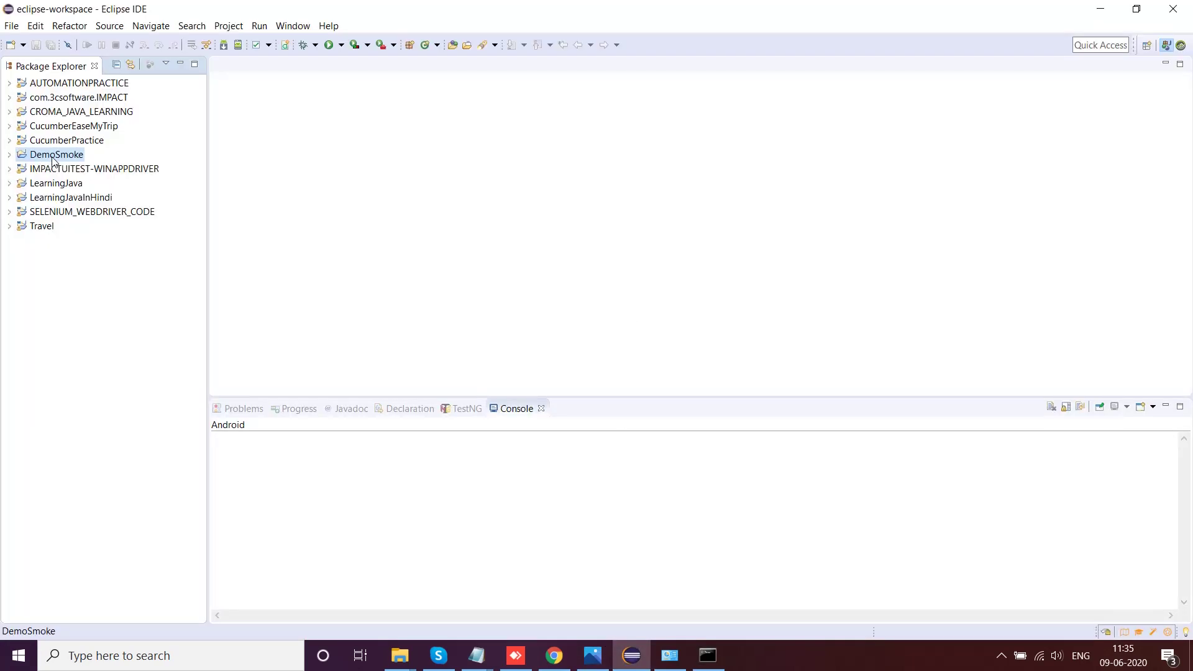
{"action": "right_click", "coordinate": [53, 157]}
{"action": "left_click", "coordinate": [112, 619]}
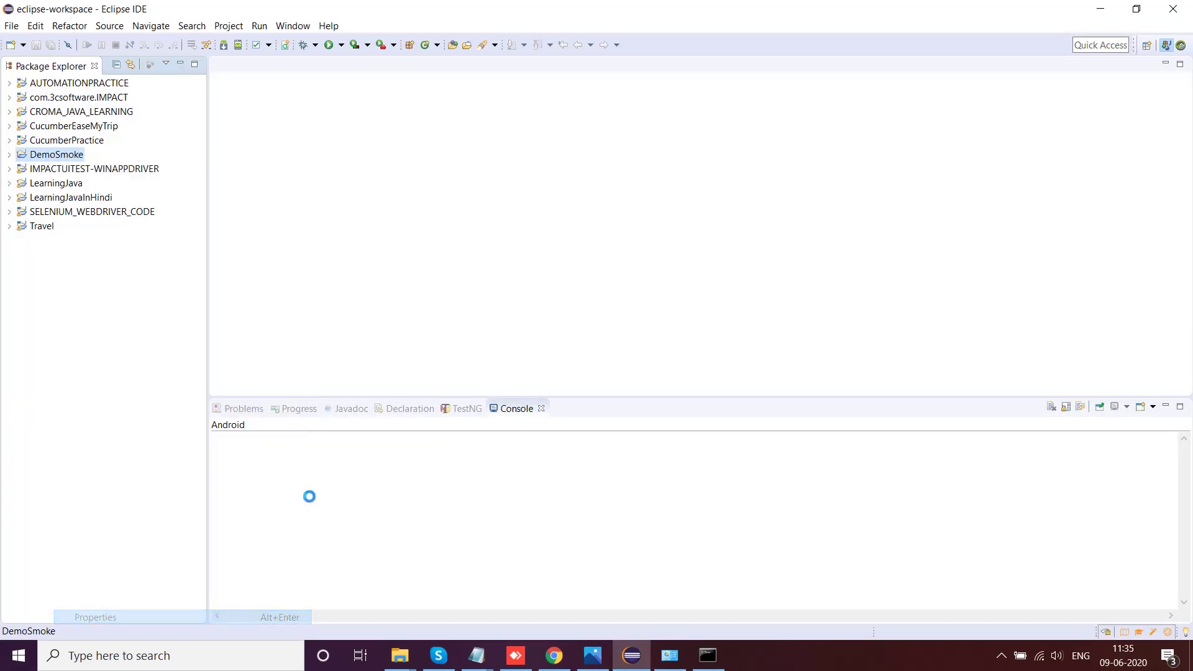
{"action": "left_click_drag", "start_coordinate": [617, 171], "coordinate": [481, 170]}
{"action": "key", "text": "ctrl+c"}
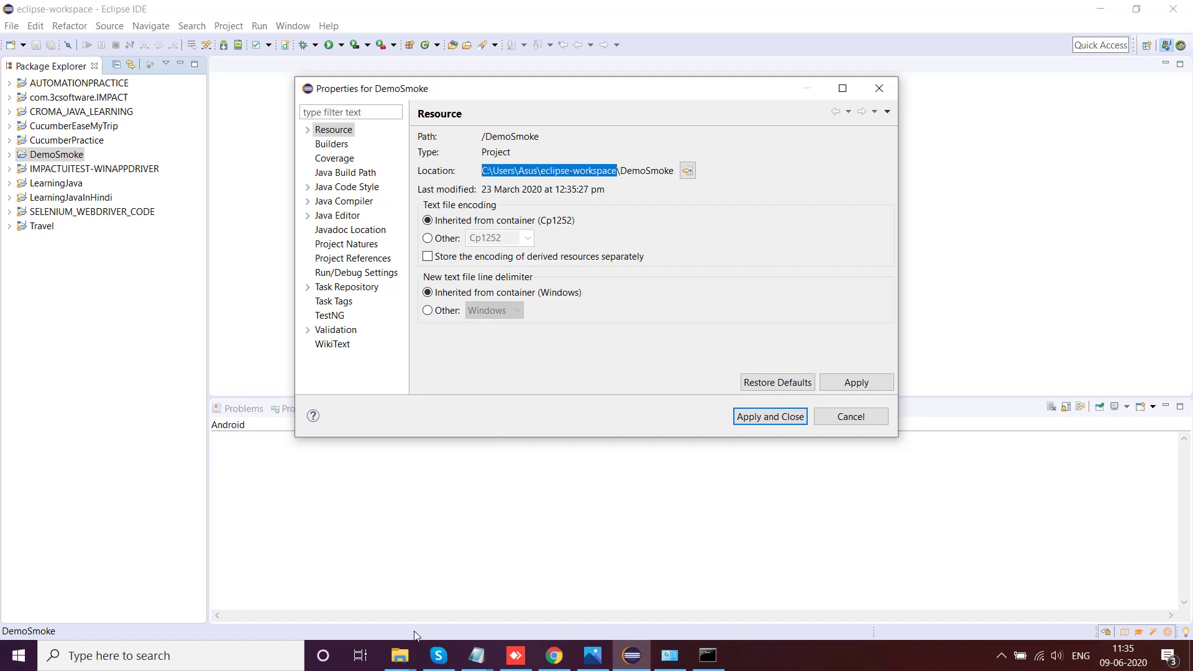
Step: Switch to the File Explorer window and go to the copied eclipse-workspace path
{"action": "left_click", "coordinate": [401, 654]}
{"action": "left_click", "coordinate": [456, 601]}
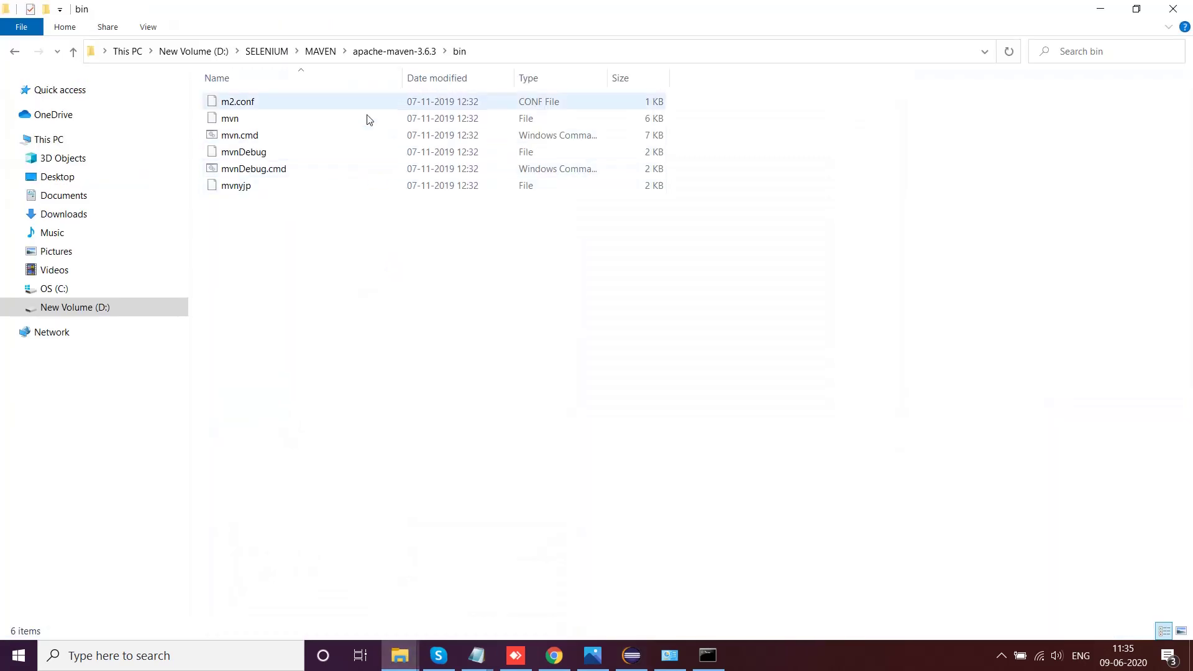
{"action": "left_click", "coordinate": [497, 49]}
{"action": "key", "text": "ctrl+v"}
{"action": "key", "text": "Return"}
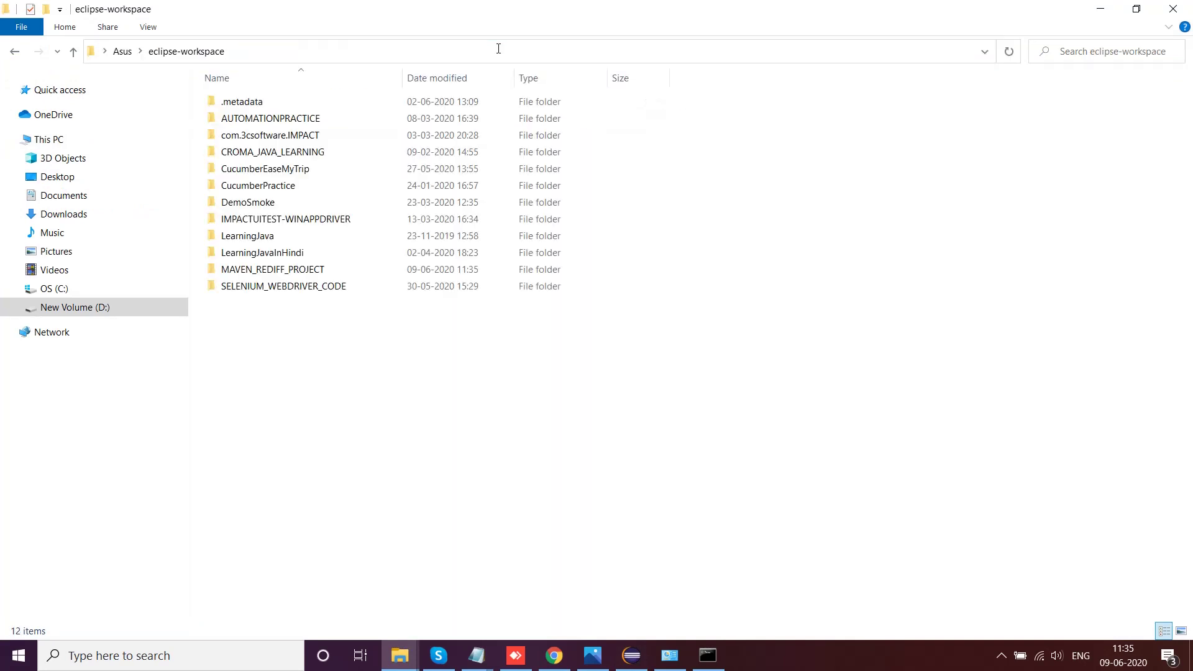
Step: Examine the contents of the MAVEN_REDIFF_PROJECT folder, go back to eclipse-workspace and return to the Command Prompt
{"action": "left_click", "coordinate": [277, 292]}
{"action": "left_click", "coordinate": [277, 272]}
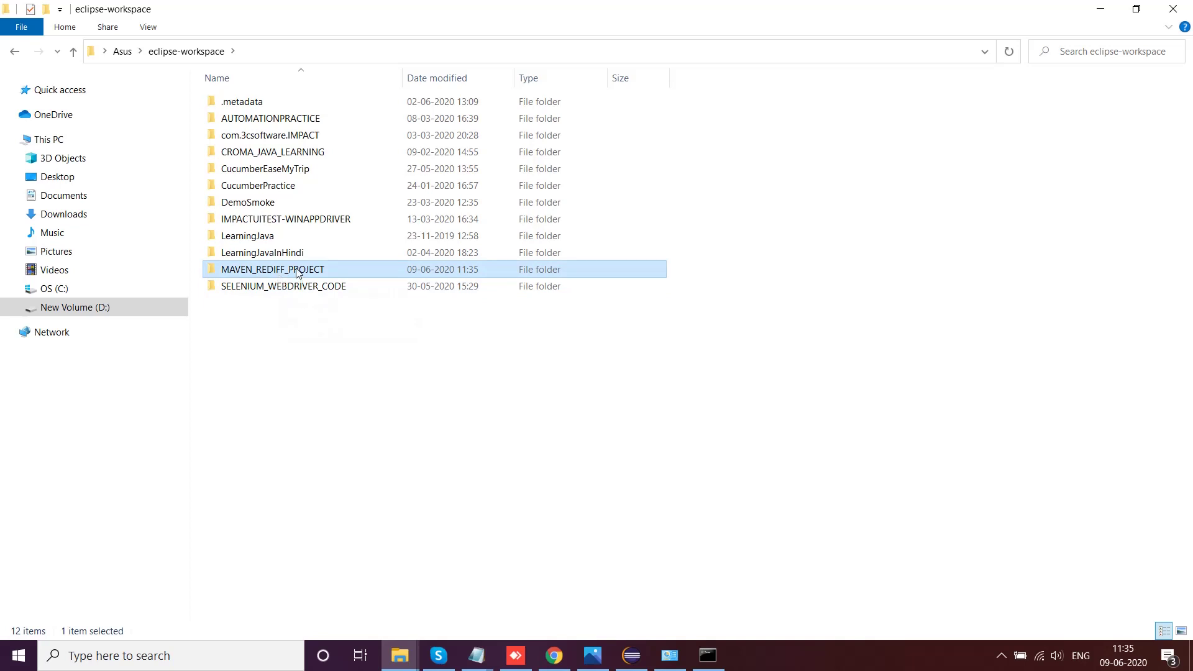
{"action": "double_click", "coordinate": [297, 272]}
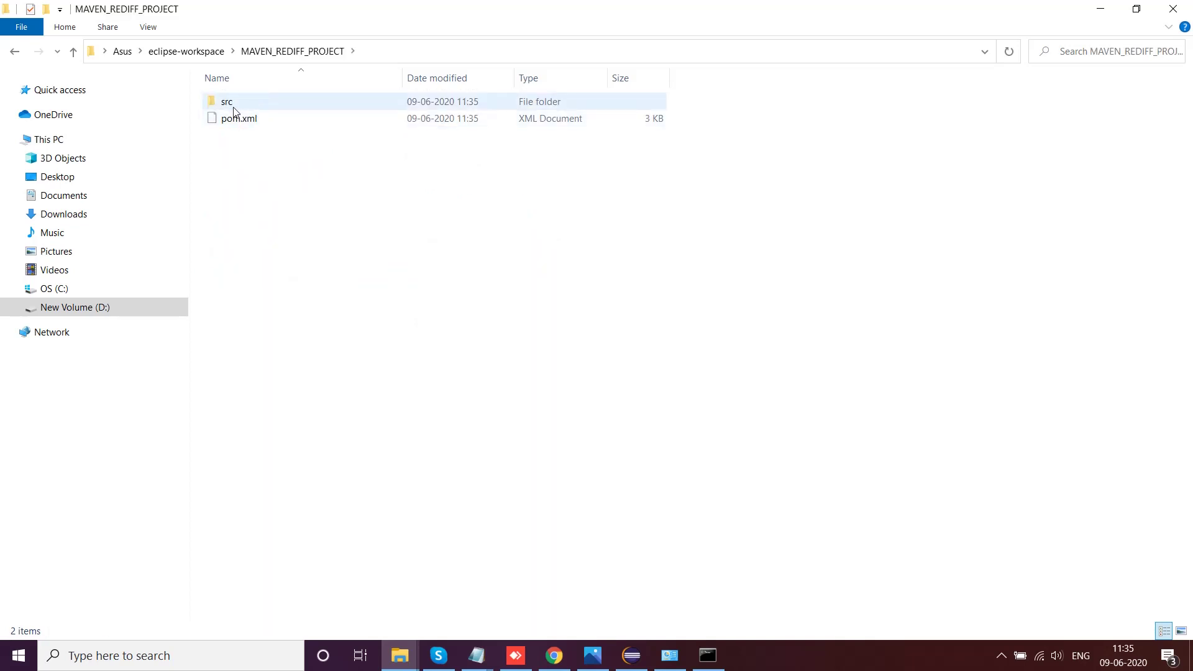
{"action": "left_click", "coordinate": [15, 51]}
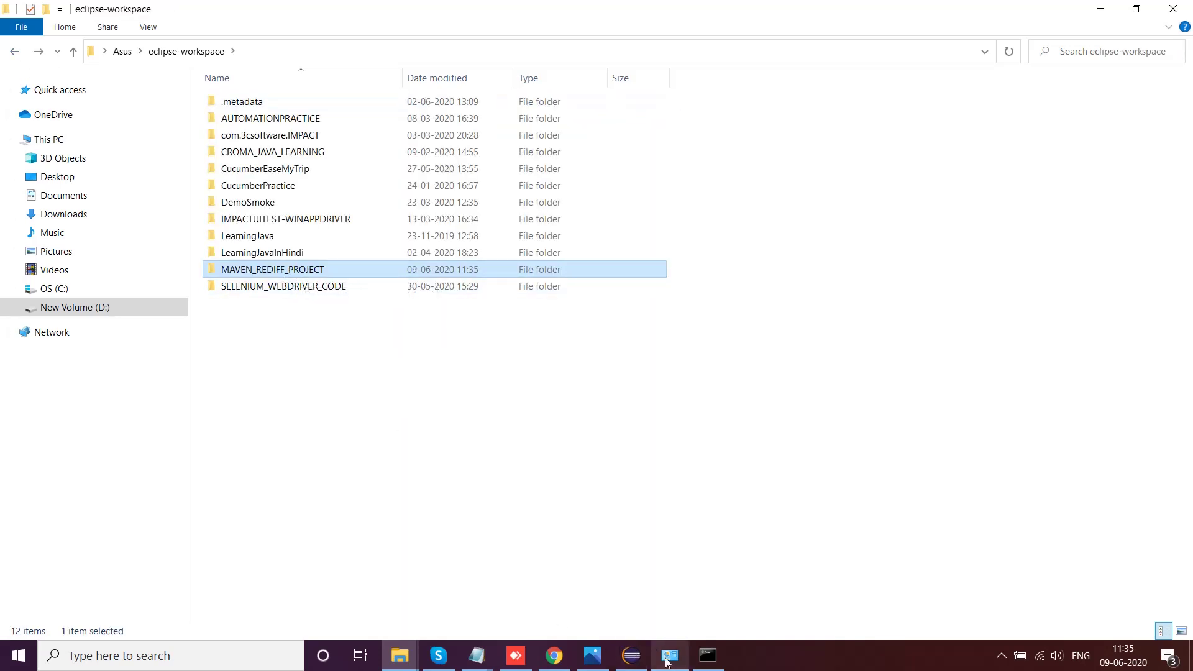
{"action": "left_click", "coordinate": [708, 656]}
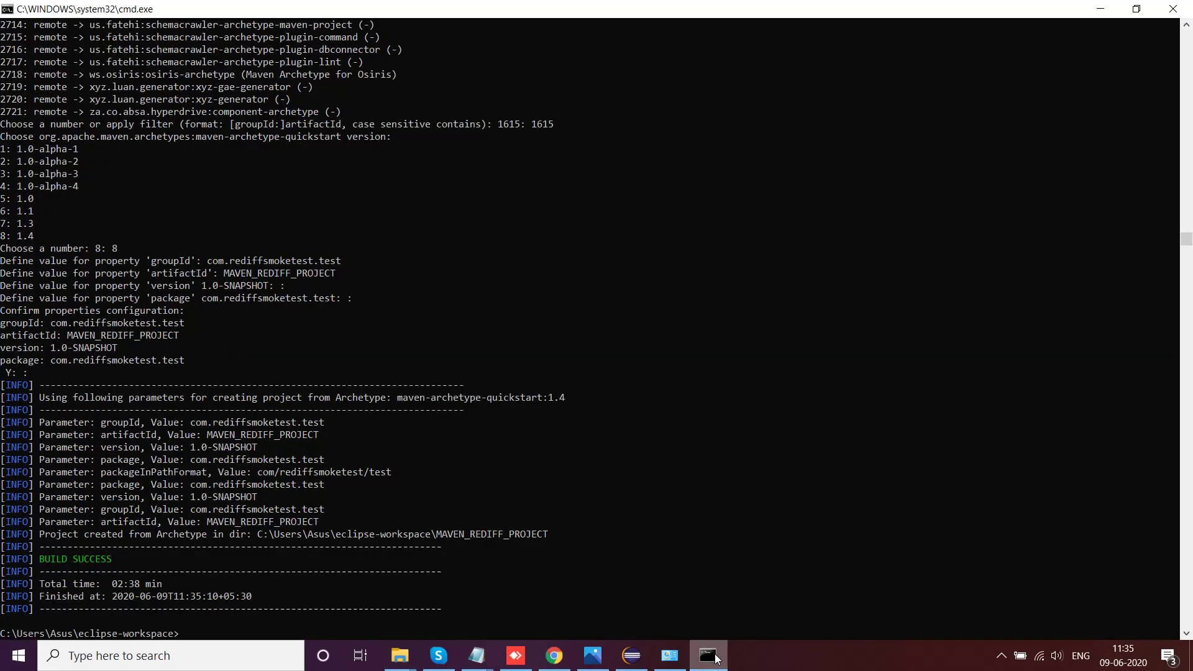
Step: Switch to the MAVEN Concepts.txt notes in Notepad and review the instructions that follow project generation
{"action": "left_click", "coordinate": [1100, 8]}
{"action": "mouse_move", "coordinate": [484, 664]}
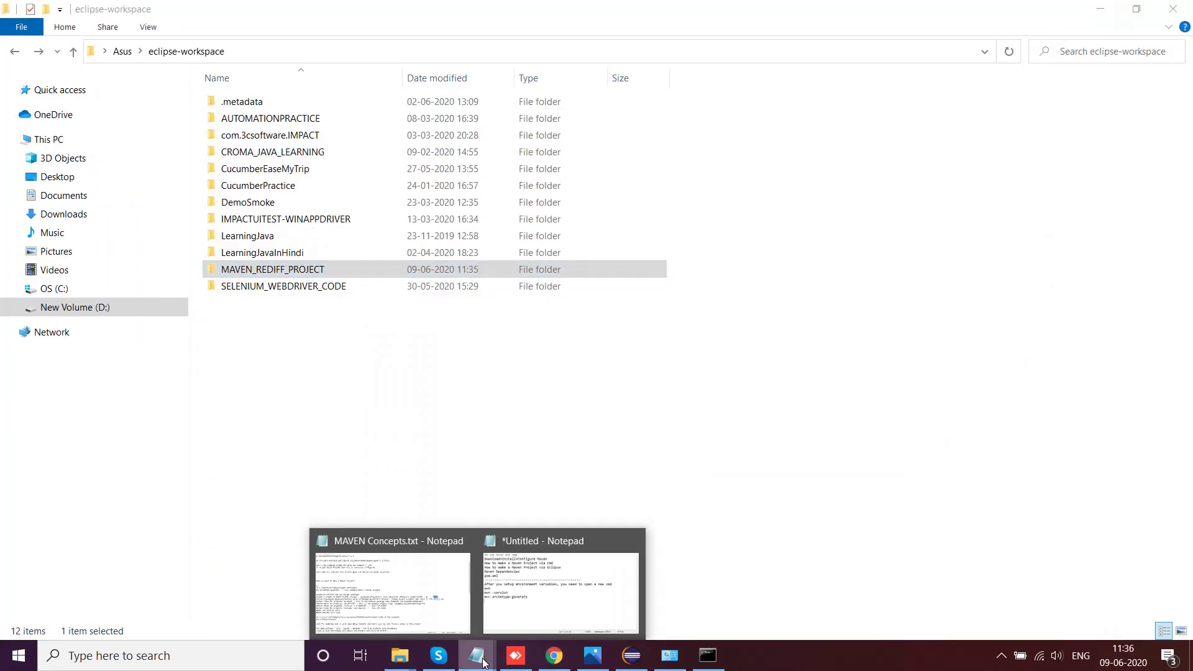
{"action": "left_click", "coordinate": [429, 603]}
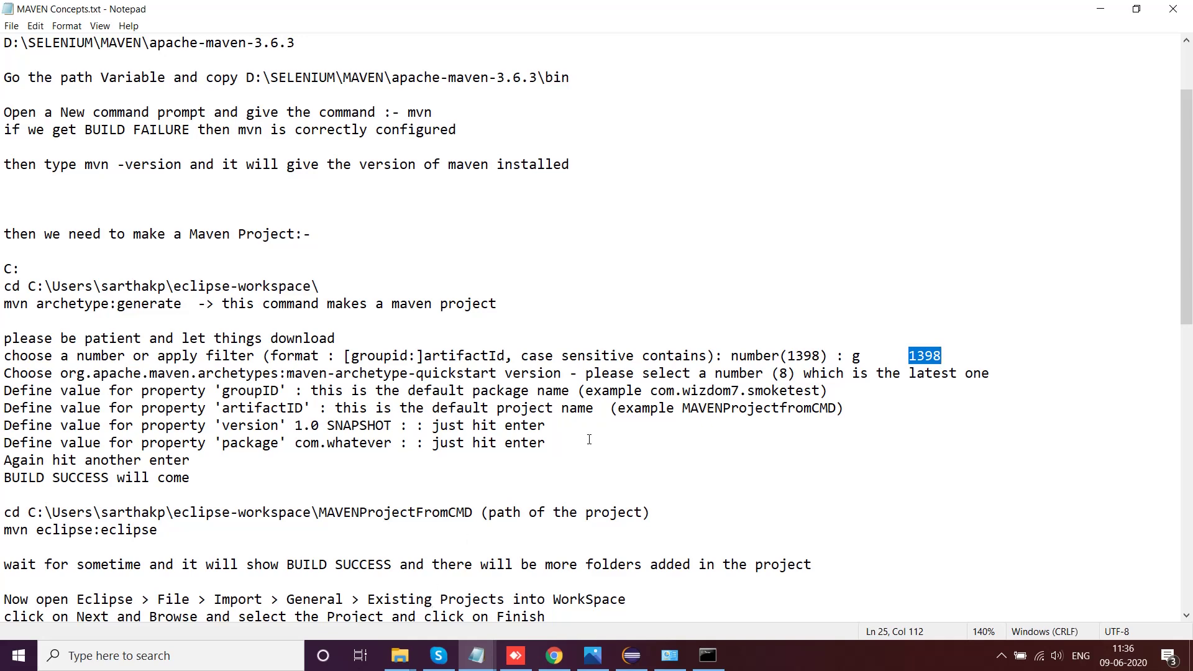
{"action": "scroll", "coordinate": [587, 399], "scroll_direction": "down", "scroll_amount": 4}
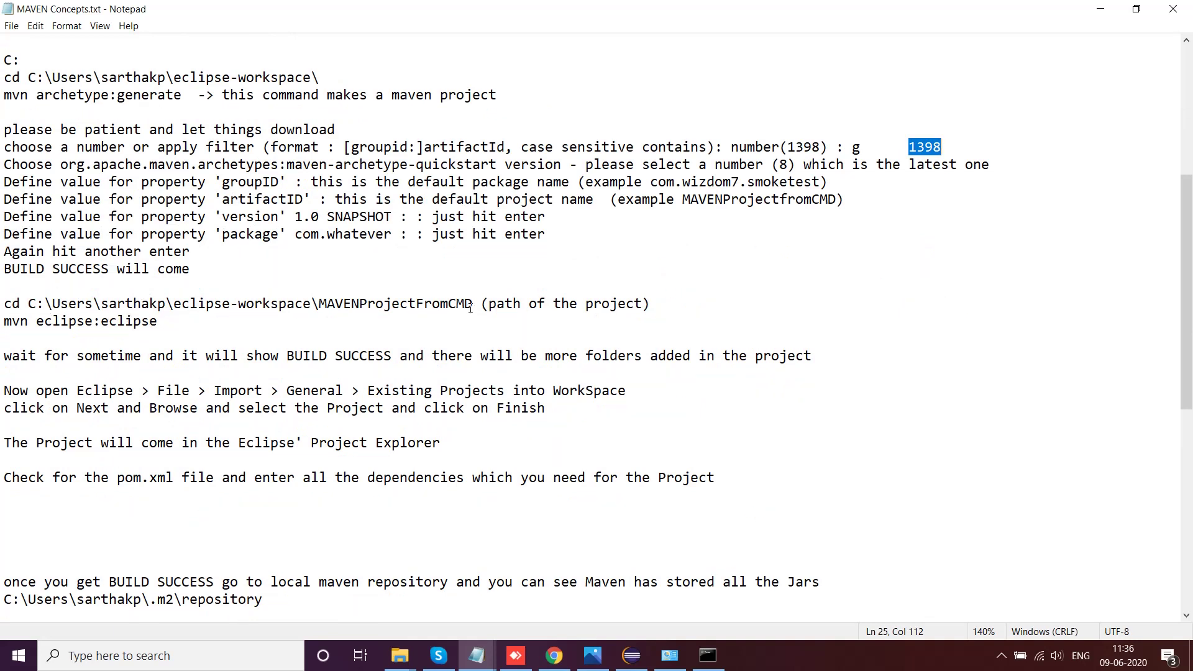
Step: Switch to the eclipse-workspace window in File Explorer, open the MAVEN_REDIFF_PROJECT folder and copy its full path
{"action": "left_click", "coordinate": [399, 655]}
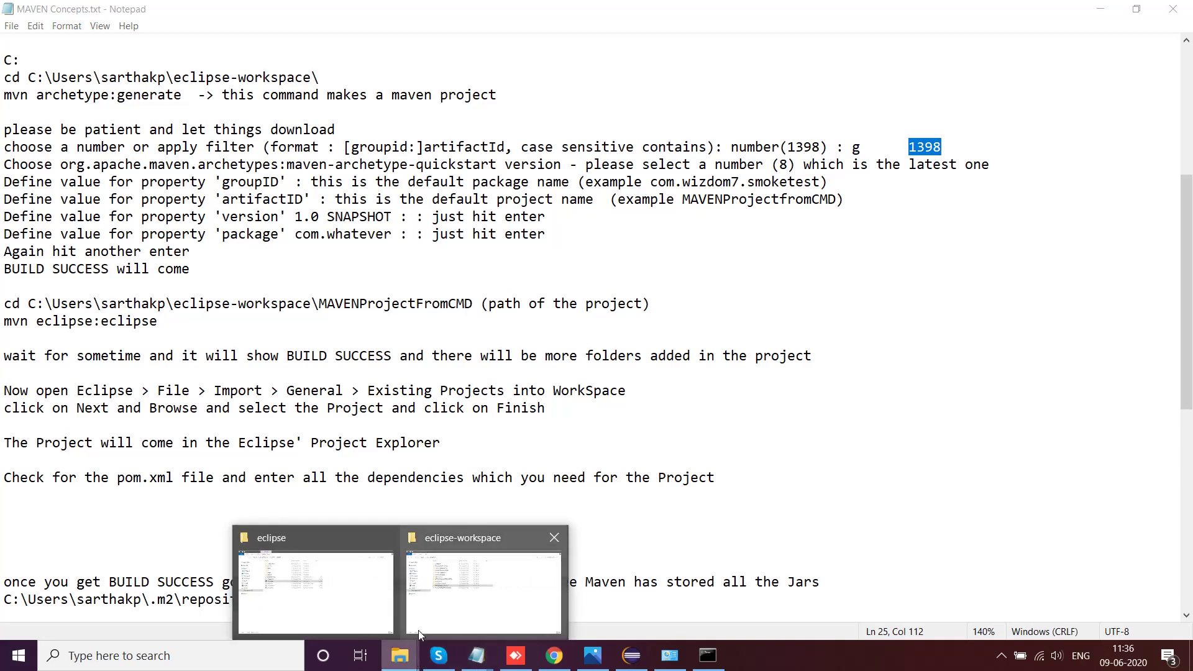
{"action": "left_click", "coordinate": [457, 578]}
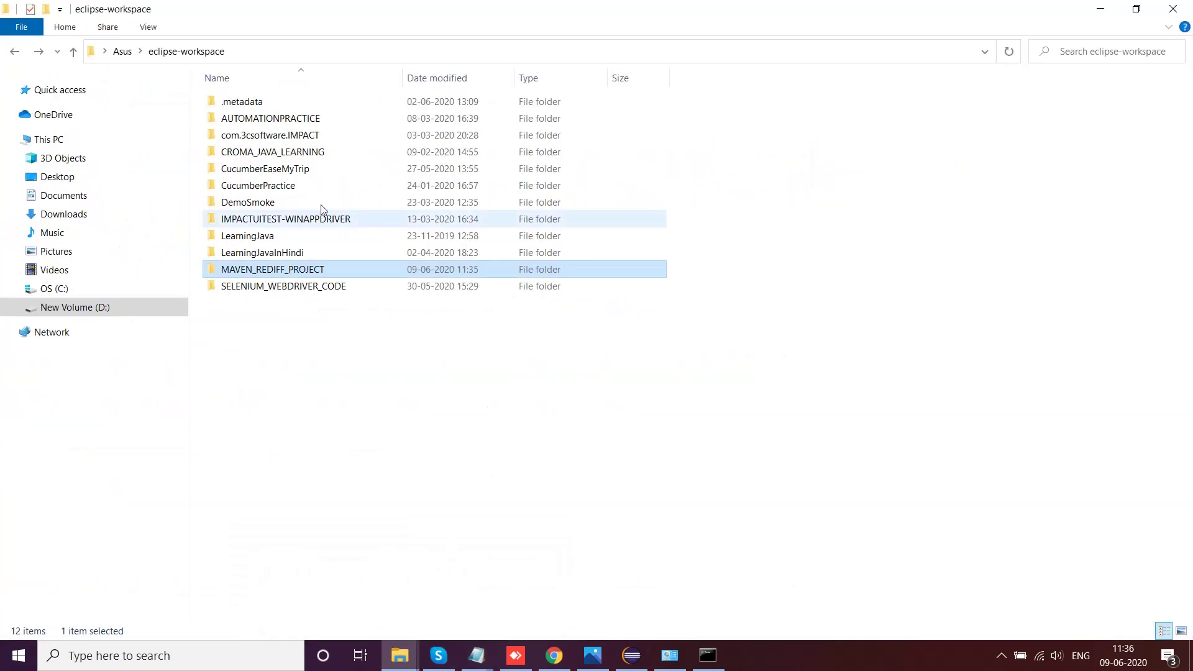
{"action": "double_click", "coordinate": [282, 274]}
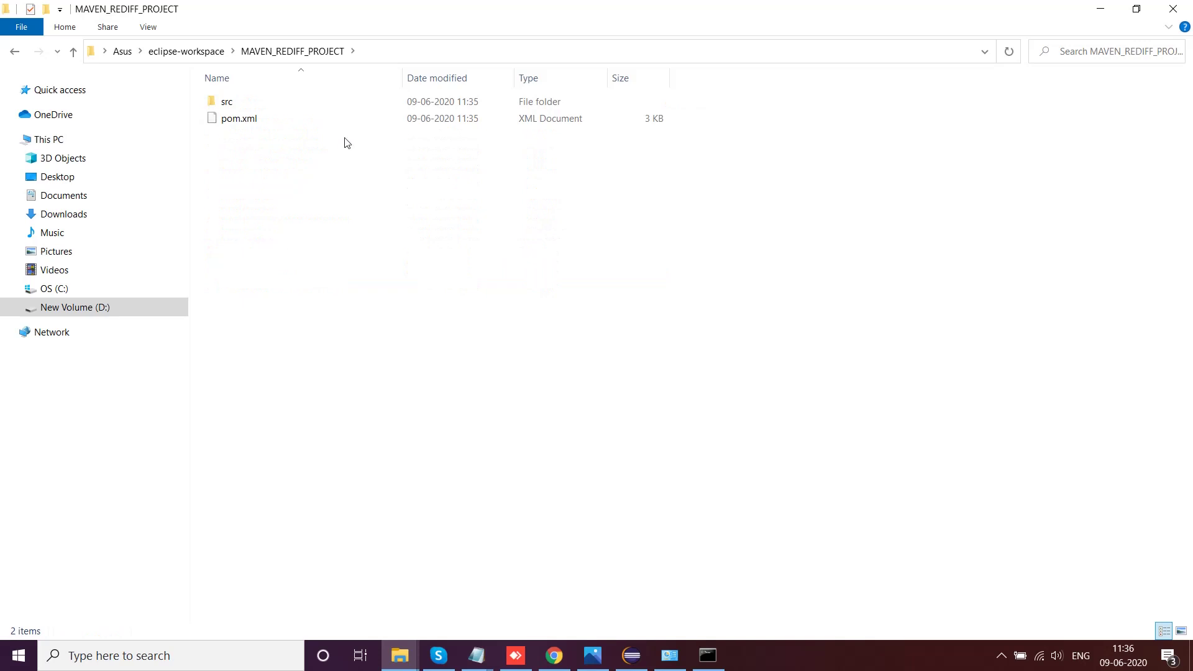
{"action": "left_click", "coordinate": [415, 51]}
{"action": "key", "text": "ctrl+c"}
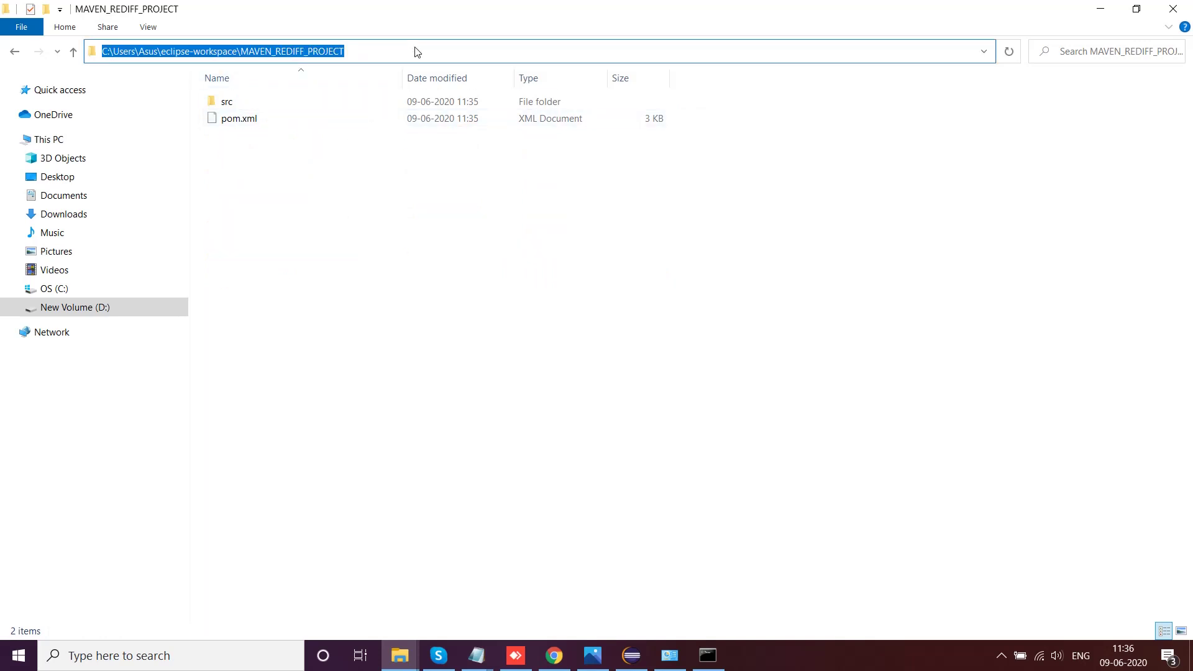
Step: Return to the Command Prompt and change the directory to C:\Users\Asus\eclipse-workspace\MAVEN_REDIFF_PROJECT\
{"action": "left_click", "coordinate": [1101, 9]}
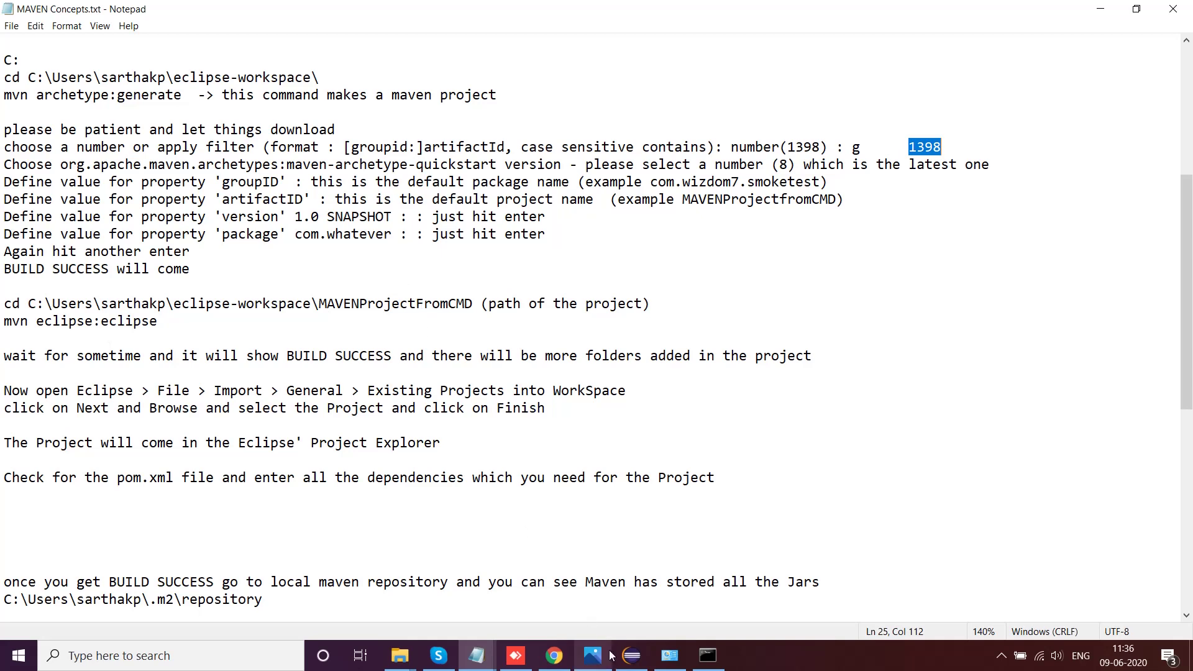
{"action": "left_click", "coordinate": [708, 656]}
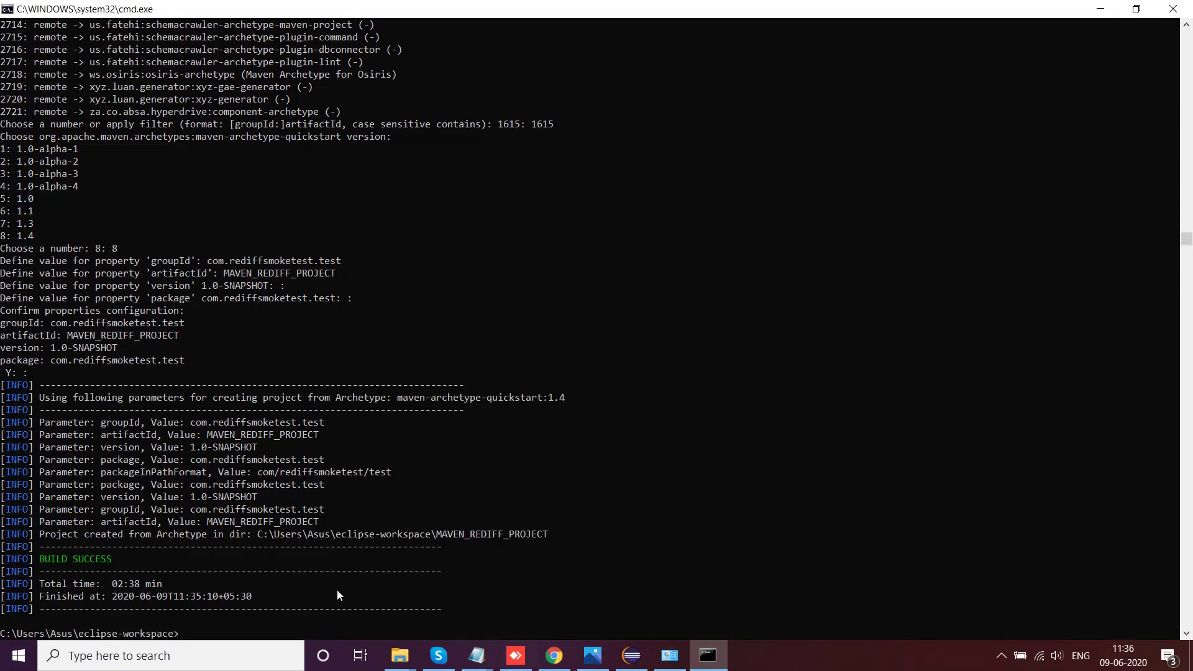
{"action": "type", "text": "cd"}
{"action": "key", "text": "ctrl+v"}
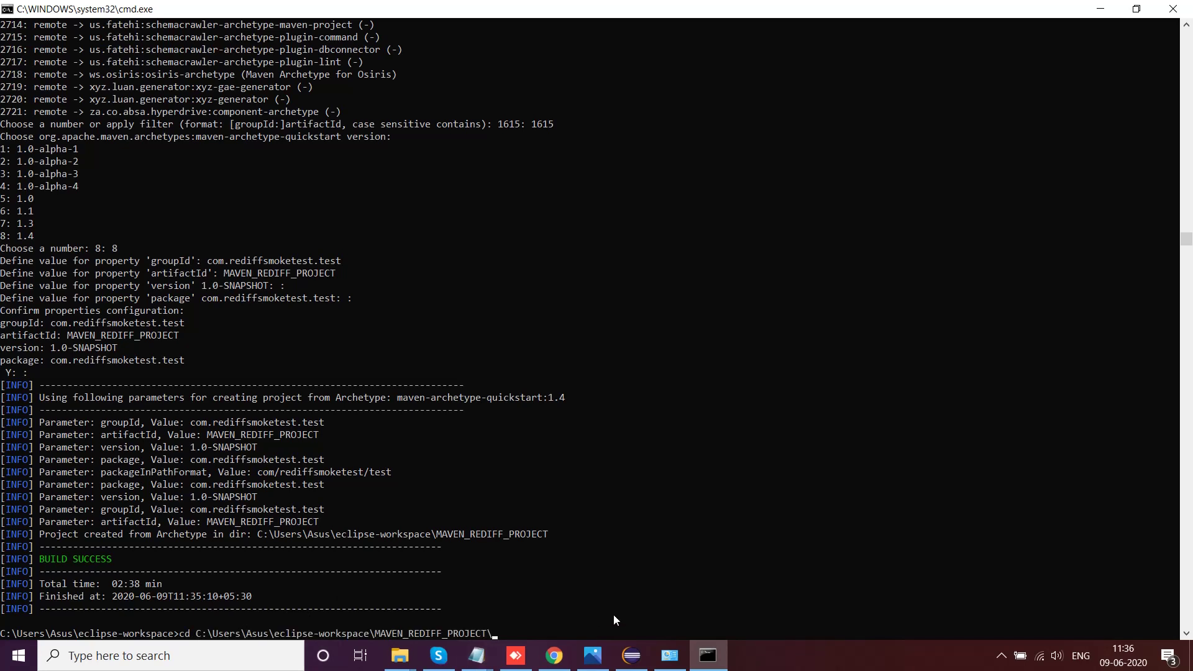
{"action": "key", "text": "Return"}
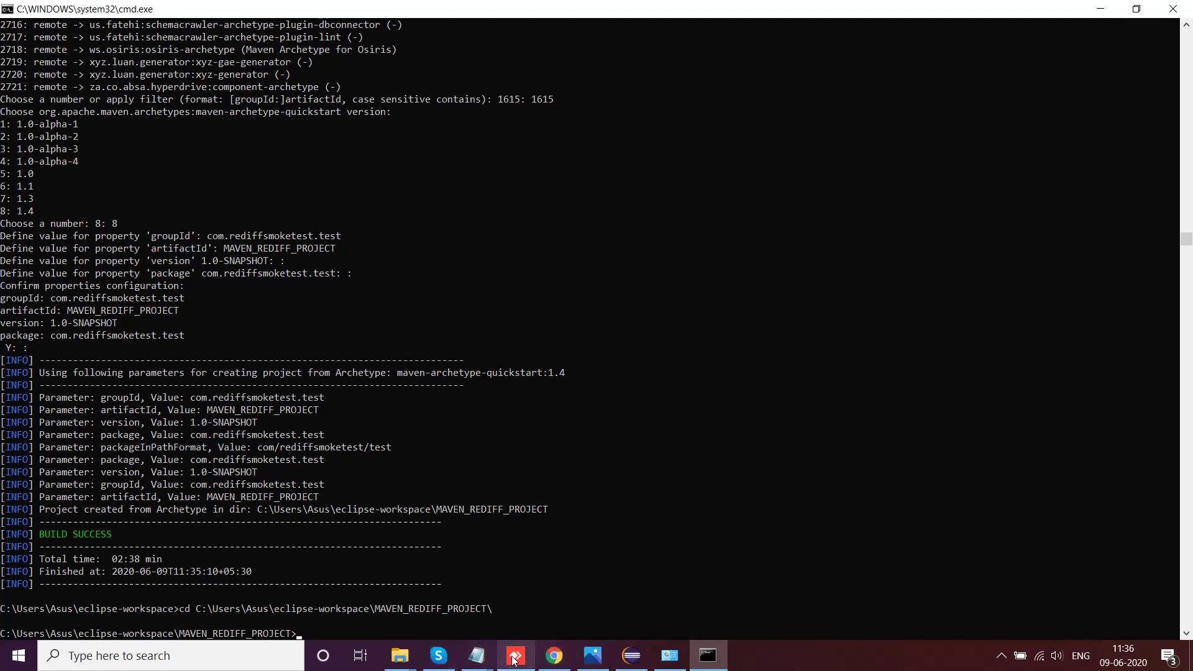
Step: Highlight the mvn eclipse:eclipse command in the MAVEN Concepts.txt notes, and check the MAVEN_REDIFF_PROJECT folder's contents in File Explorer
{"action": "left_click", "coordinate": [478, 654]}
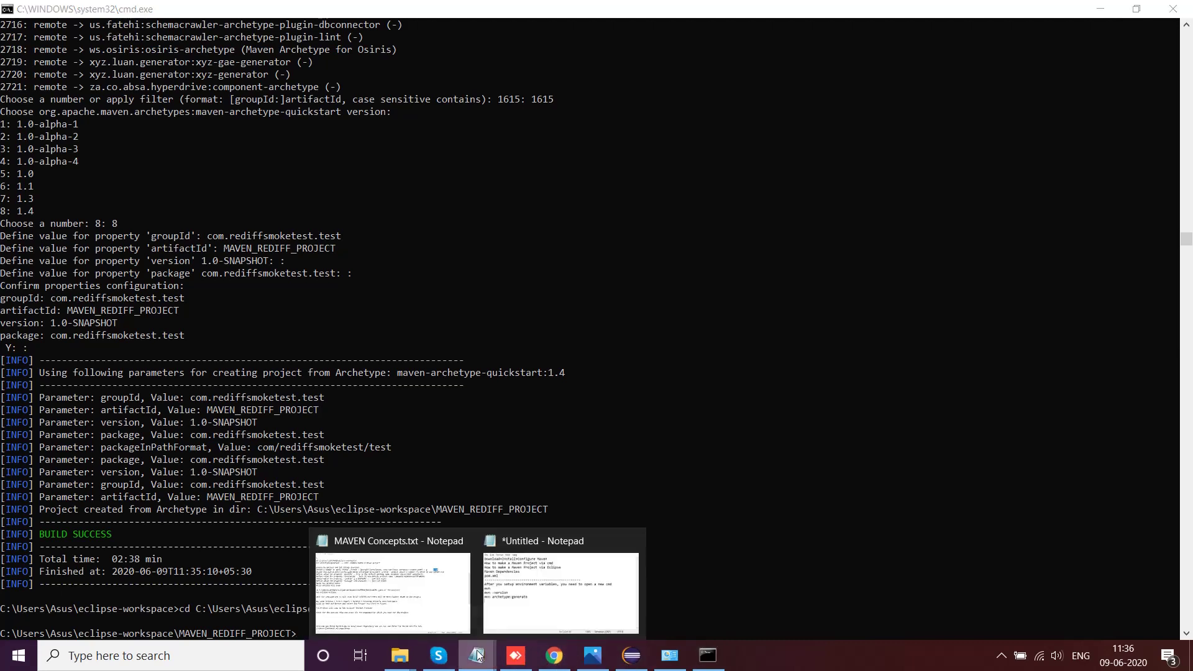
{"action": "left_click", "coordinate": [437, 582]}
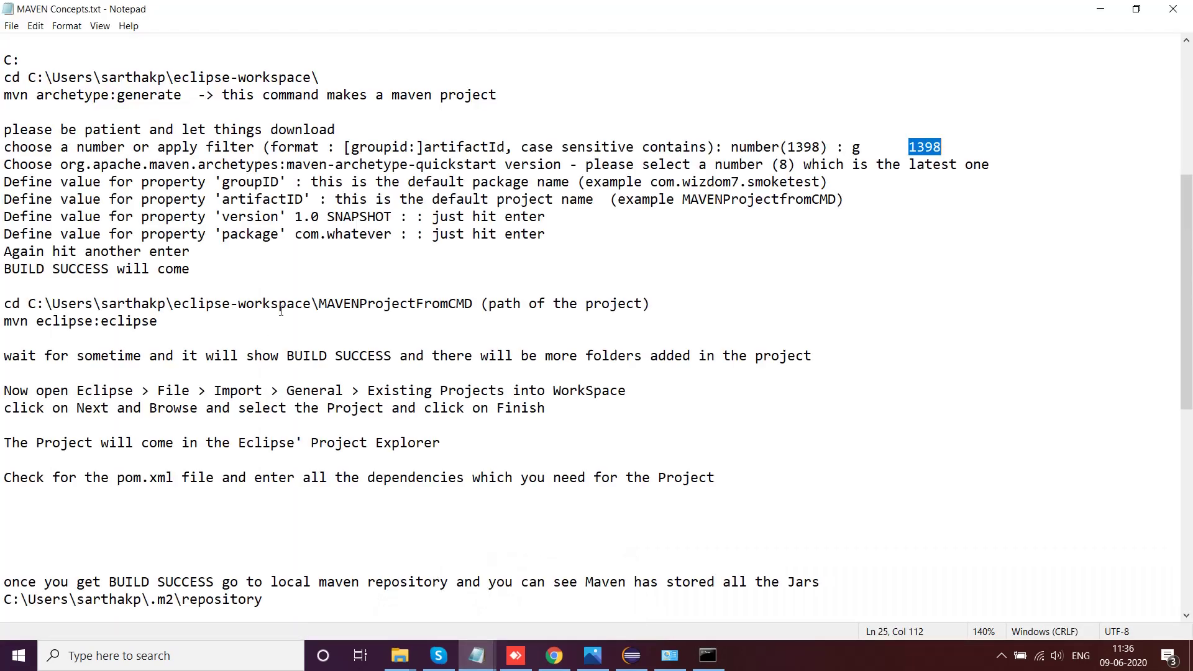
{"action": "left_click_drag", "start_coordinate": [159, 326], "coordinate": [3, 324]}
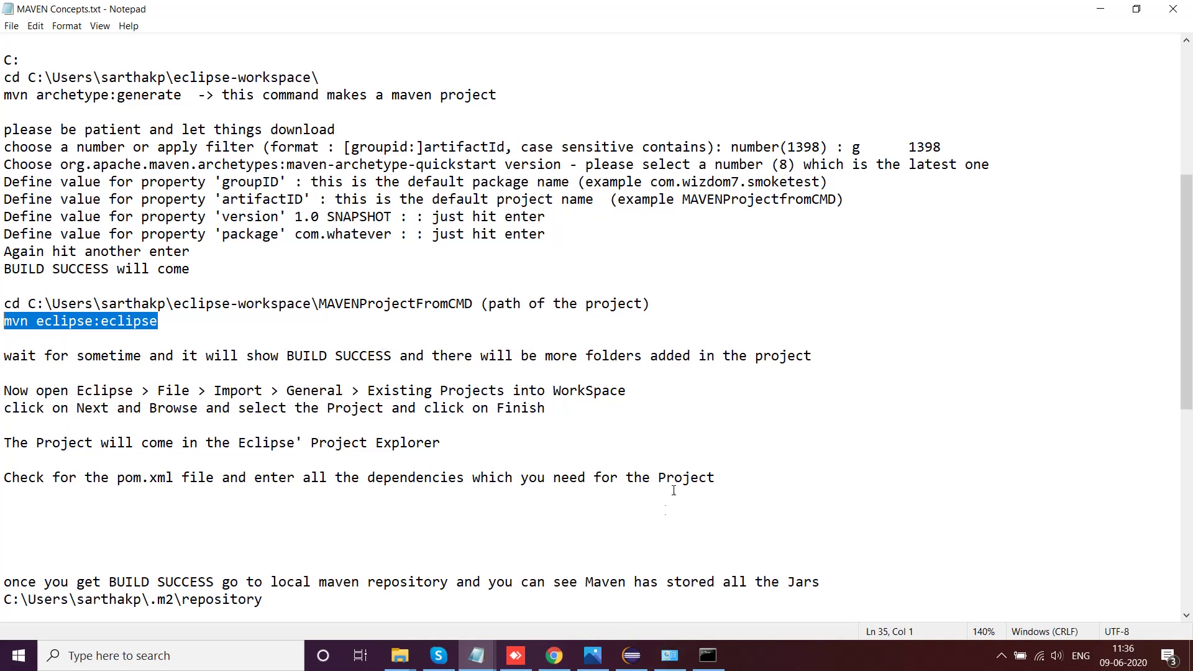
{"action": "left_click", "coordinate": [399, 655]}
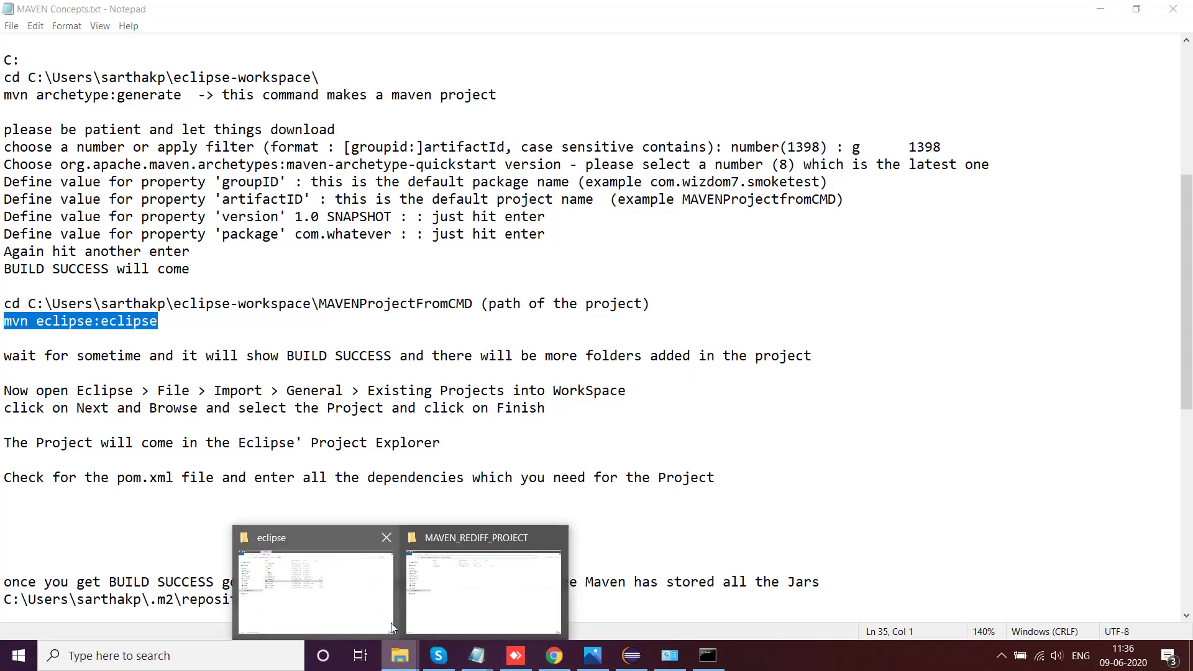
{"action": "left_click", "coordinate": [458, 585]}
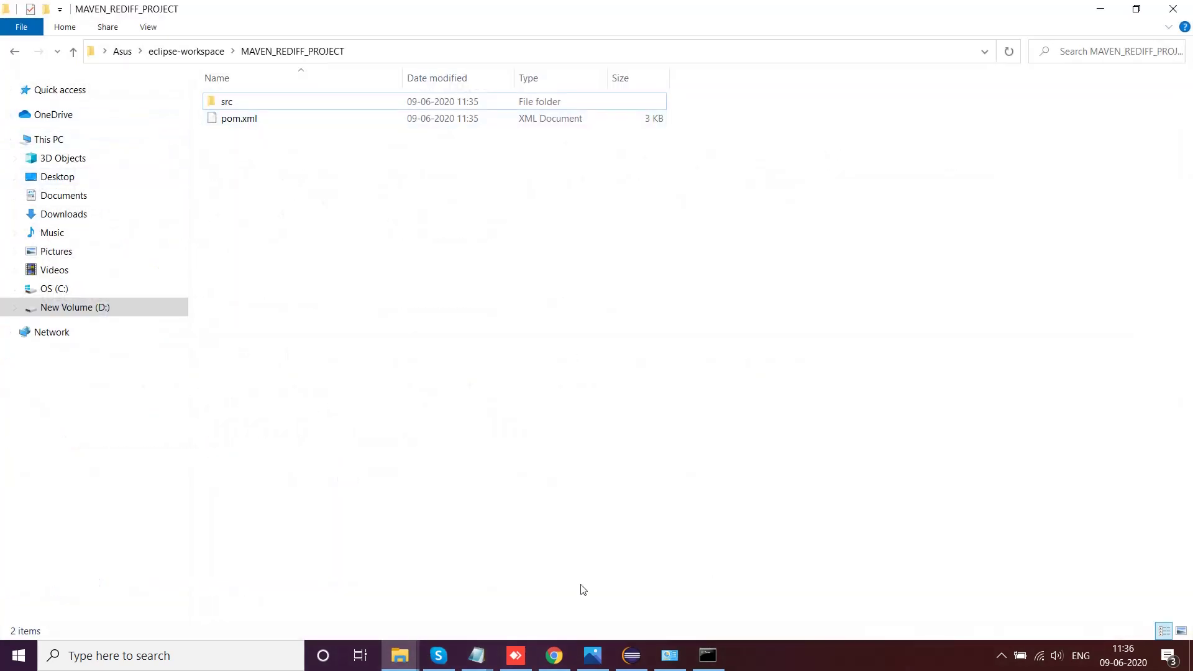
Step: Run mvn eclipse:eclipse in the Command Prompt, and check the MAVEN_REDIFF_PROJECT folder in File Explorer for the generated files
{"action": "left_click", "coordinate": [708, 656]}
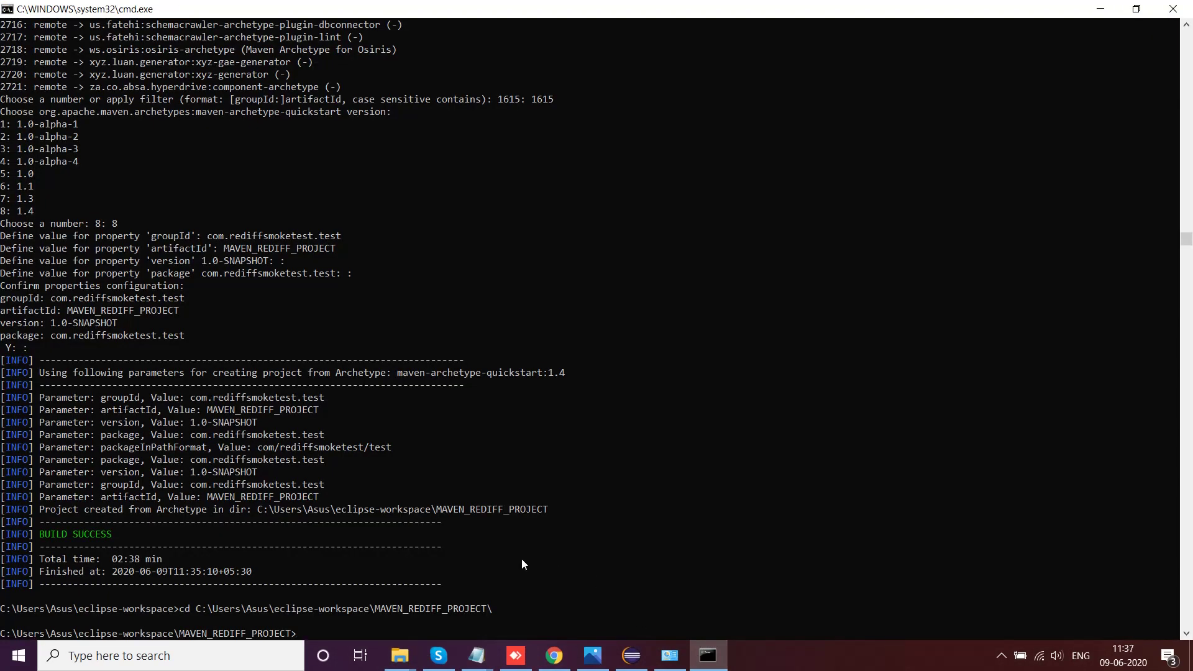
{"action": "type", "text": "mvn eclipse:eclipse"}
{"action": "key", "text": "Return"}
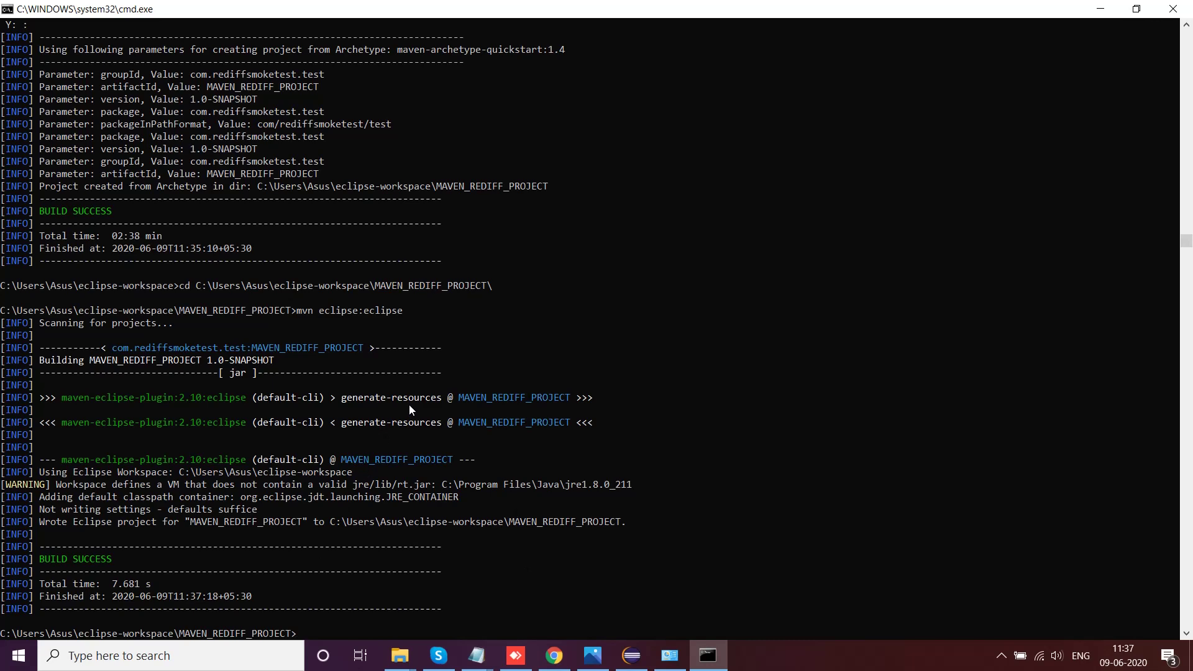
{"action": "left_click", "coordinate": [400, 656]}
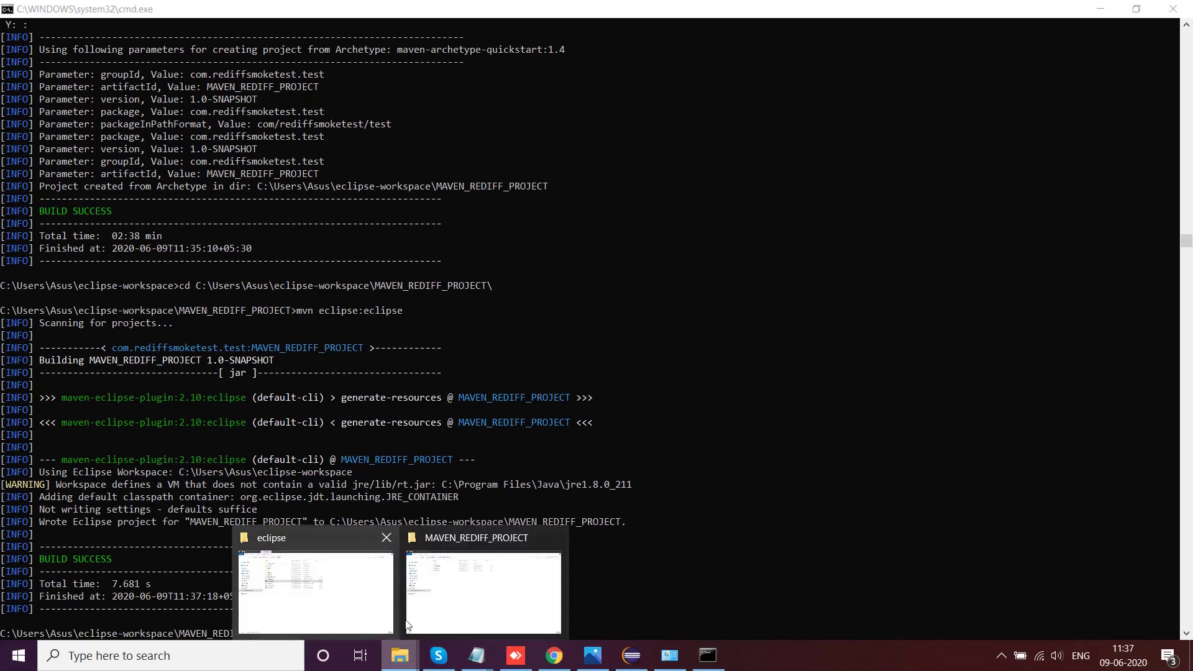
{"action": "left_click", "coordinate": [408, 625]}
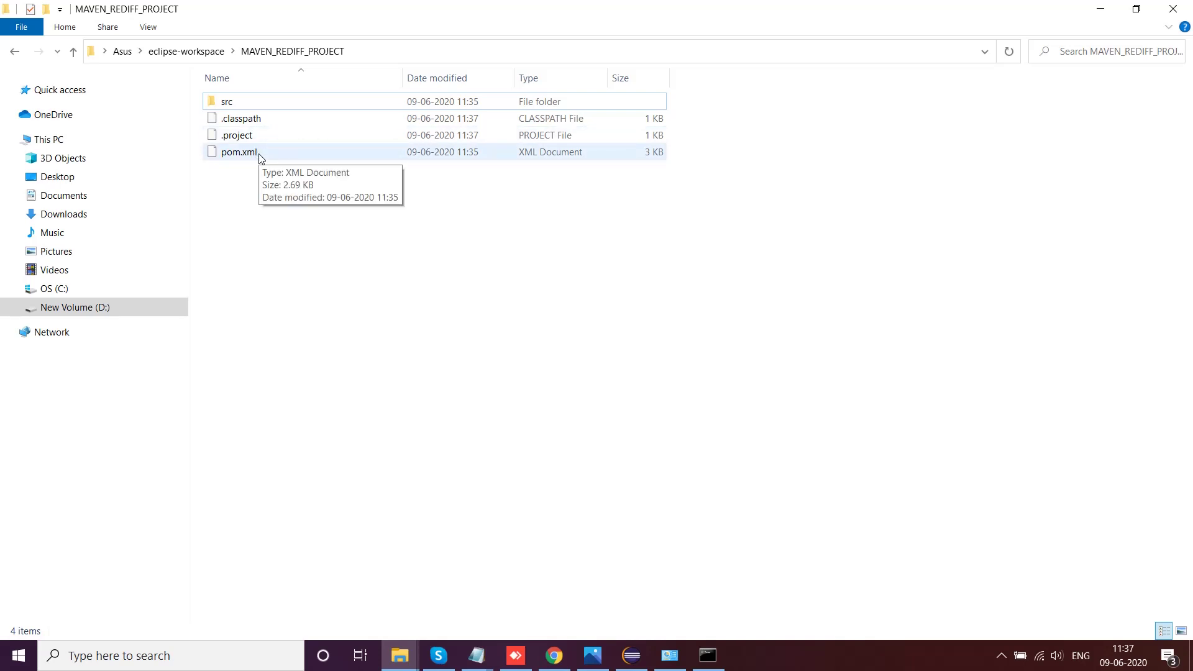
Step: Return to the MAVEN Concepts.txt notes, highlight the Eclipse import path for existing projects and read the instructions after it
{"action": "left_click", "coordinate": [478, 657]}
{"action": "left_click", "coordinate": [410, 596]}
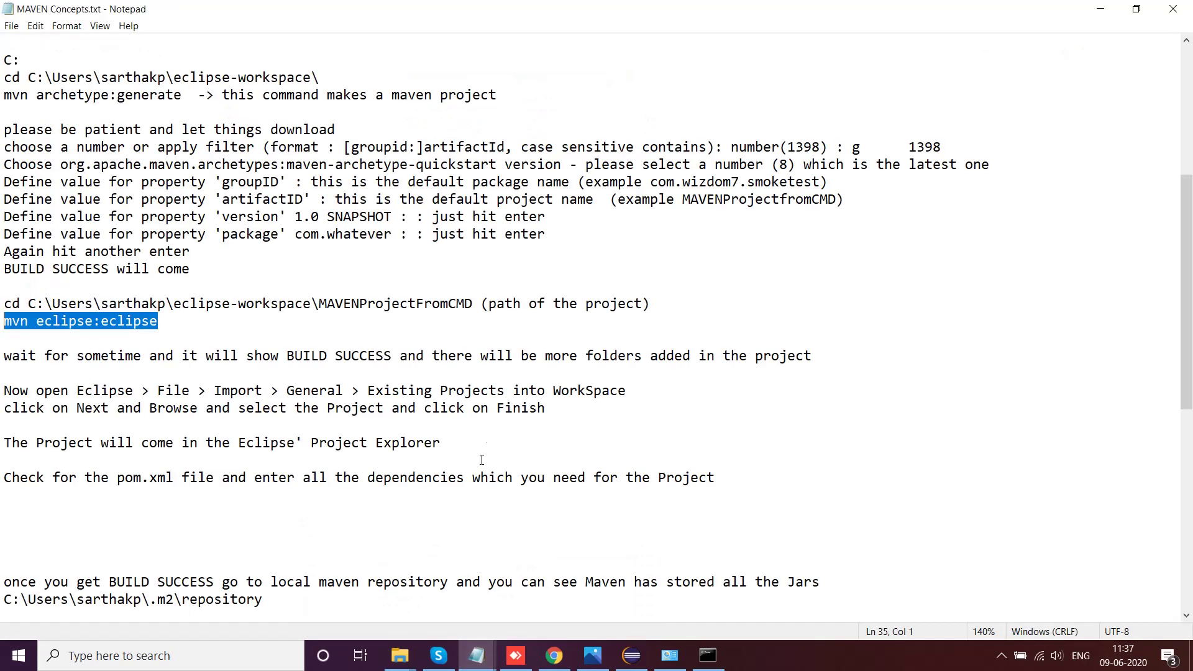
{"action": "scroll", "coordinate": [105, 372], "scroll_direction": "down", "scroll_amount": 1}
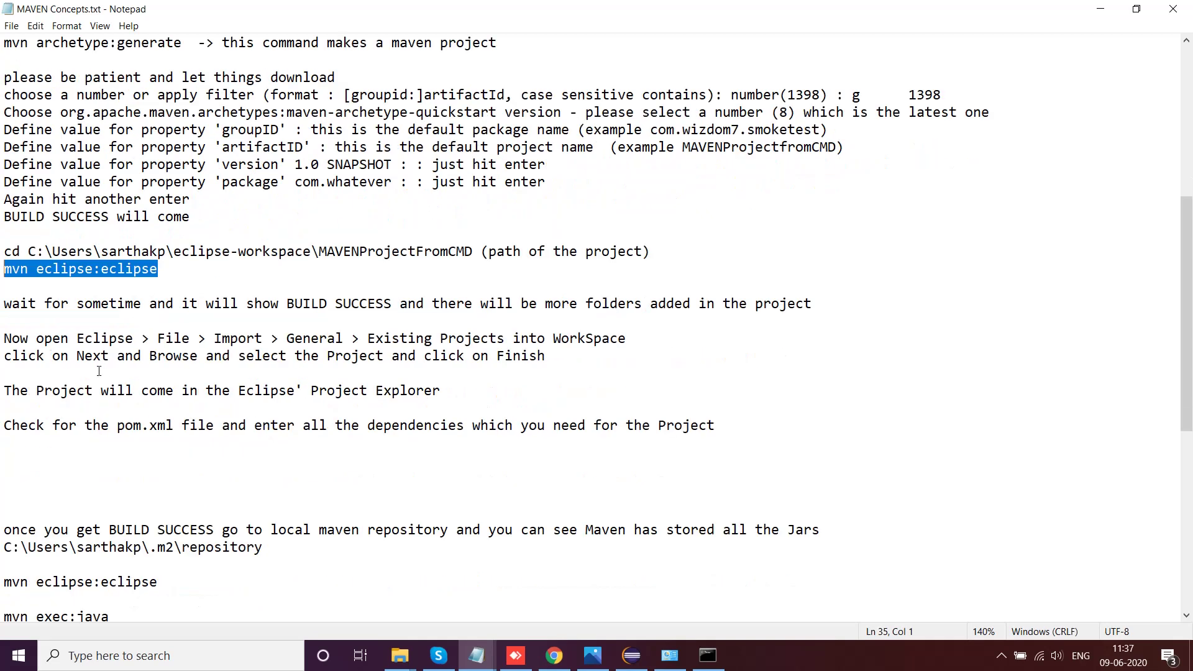
{"action": "left_click_drag", "start_coordinate": [75, 339], "coordinate": [644, 347]}
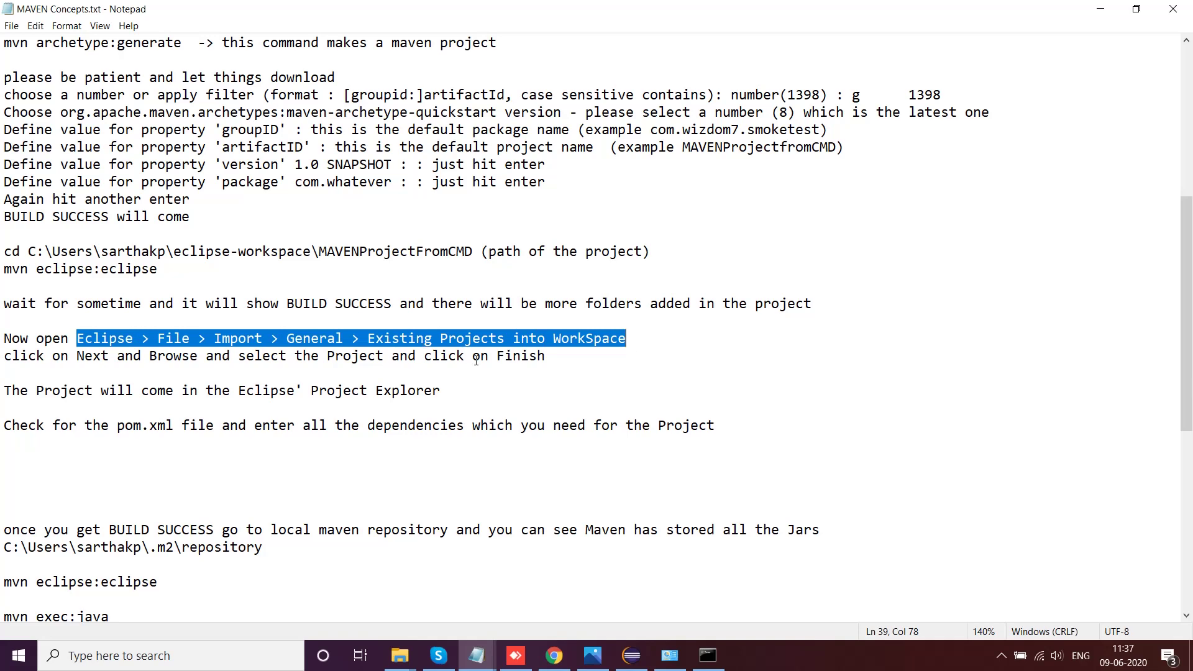
{"action": "scroll", "coordinate": [498, 356], "scroll_direction": "down", "scroll_amount": 2}
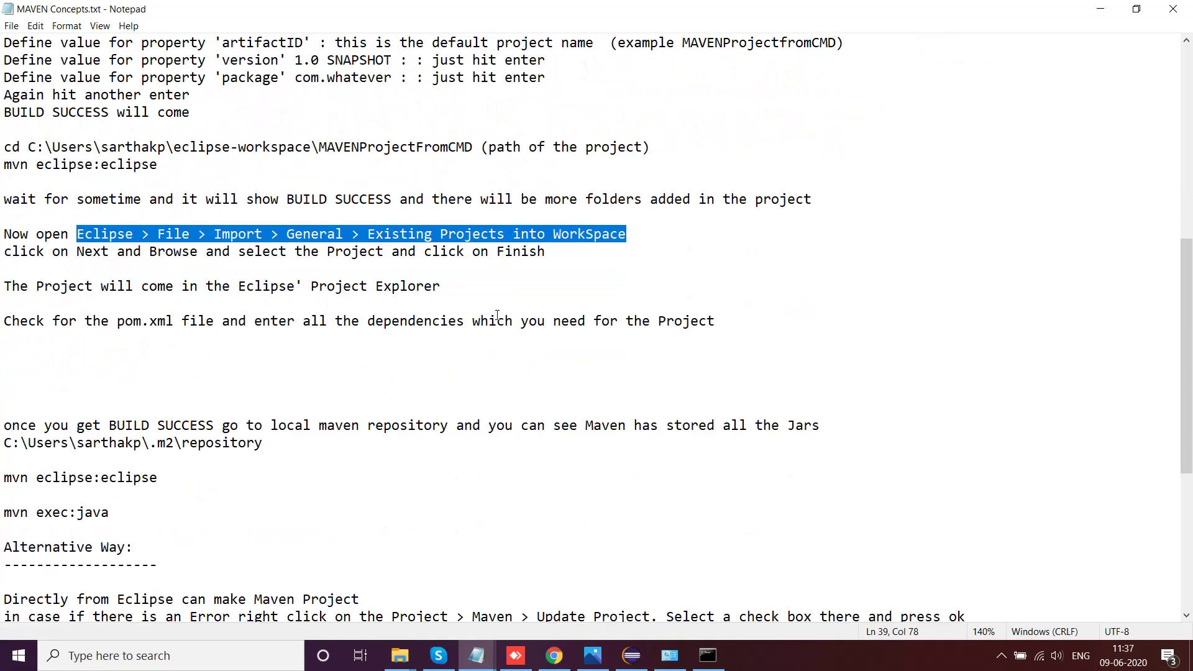
Step: Switch to Eclipse and cancel the DemoSmoke properties dialog
{"action": "left_click", "coordinate": [641, 664]}
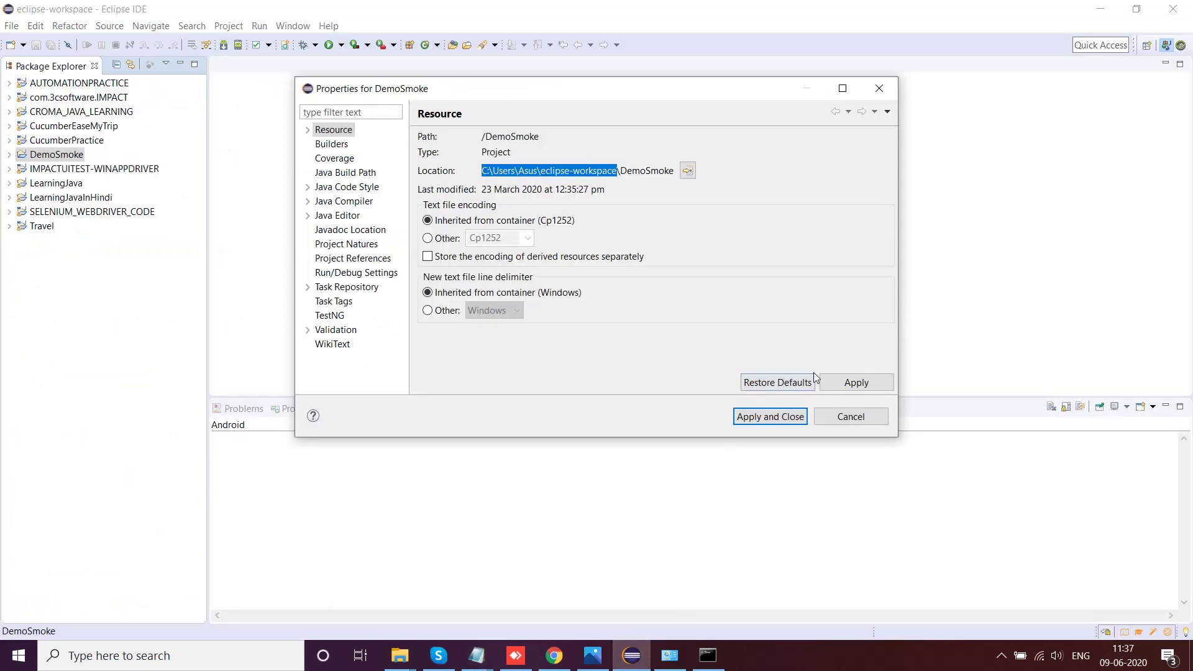
{"action": "left_click", "coordinate": [851, 416]}
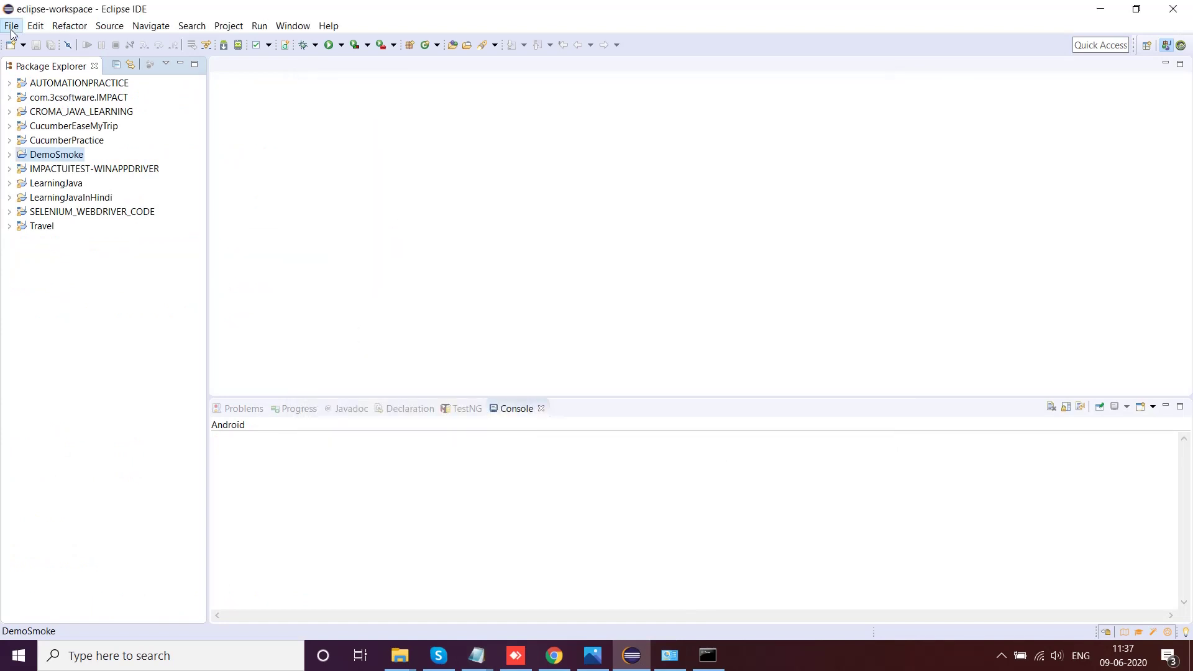
{"action": "left_click", "coordinate": [11, 26]}
{"action": "mouse_move", "coordinate": [29, 44]}
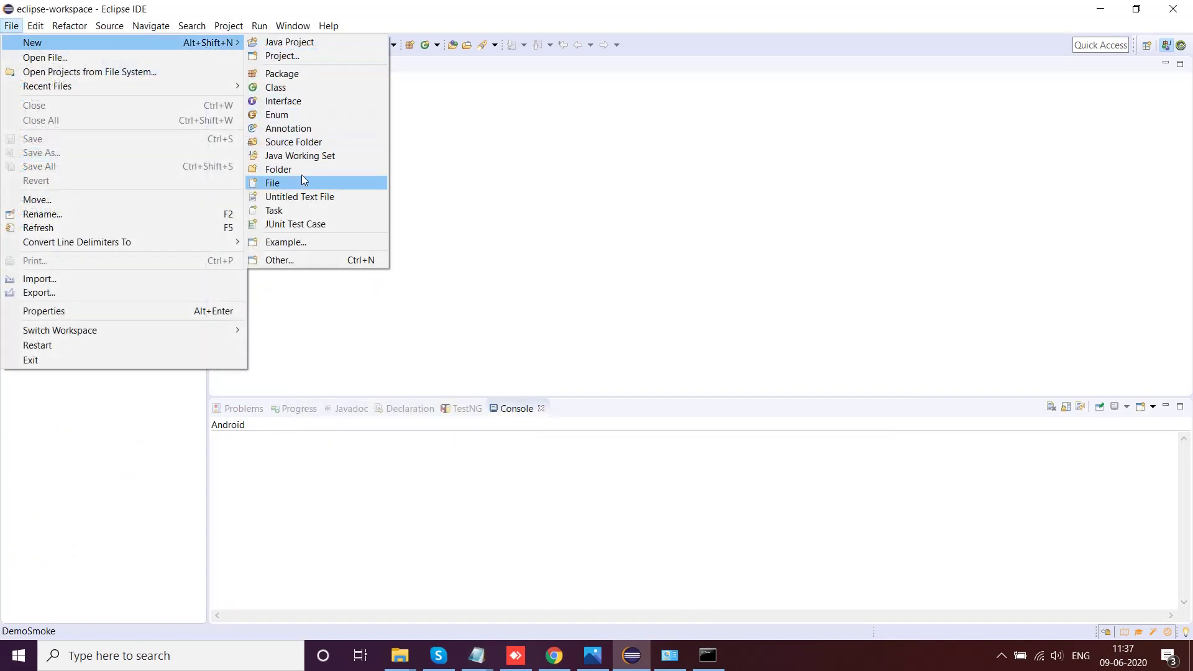
{"action": "left_click", "coordinate": [299, 261]}
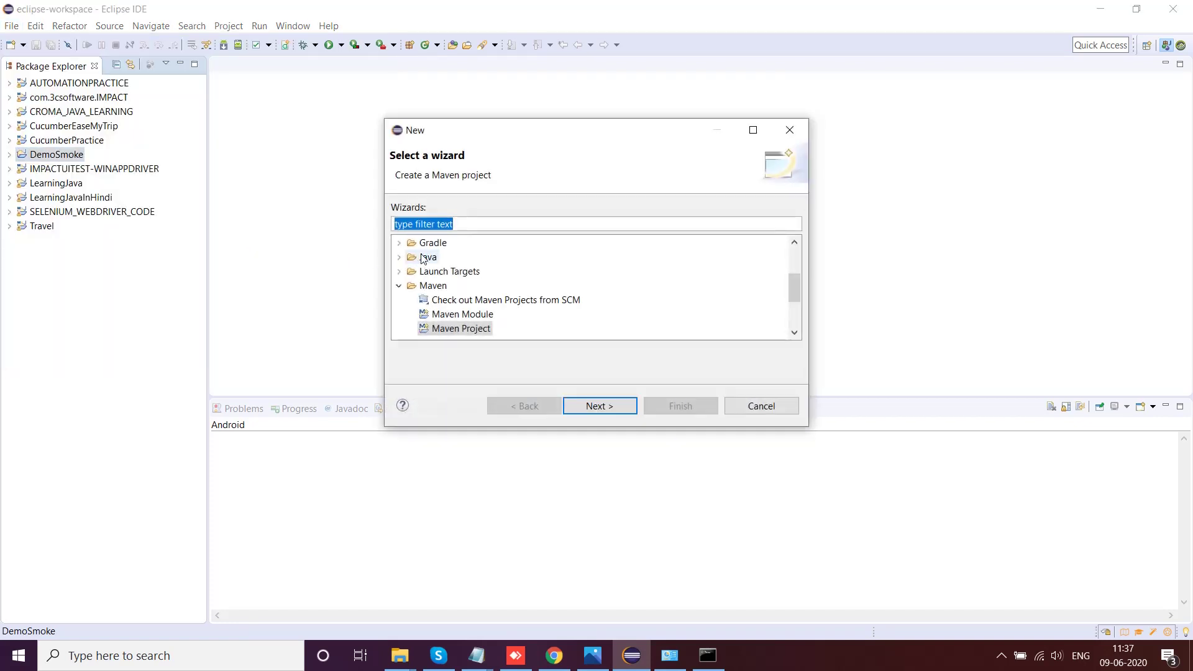
{"action": "left_click", "coordinate": [788, 129]}
{"action": "left_click", "coordinate": [8, 23]}
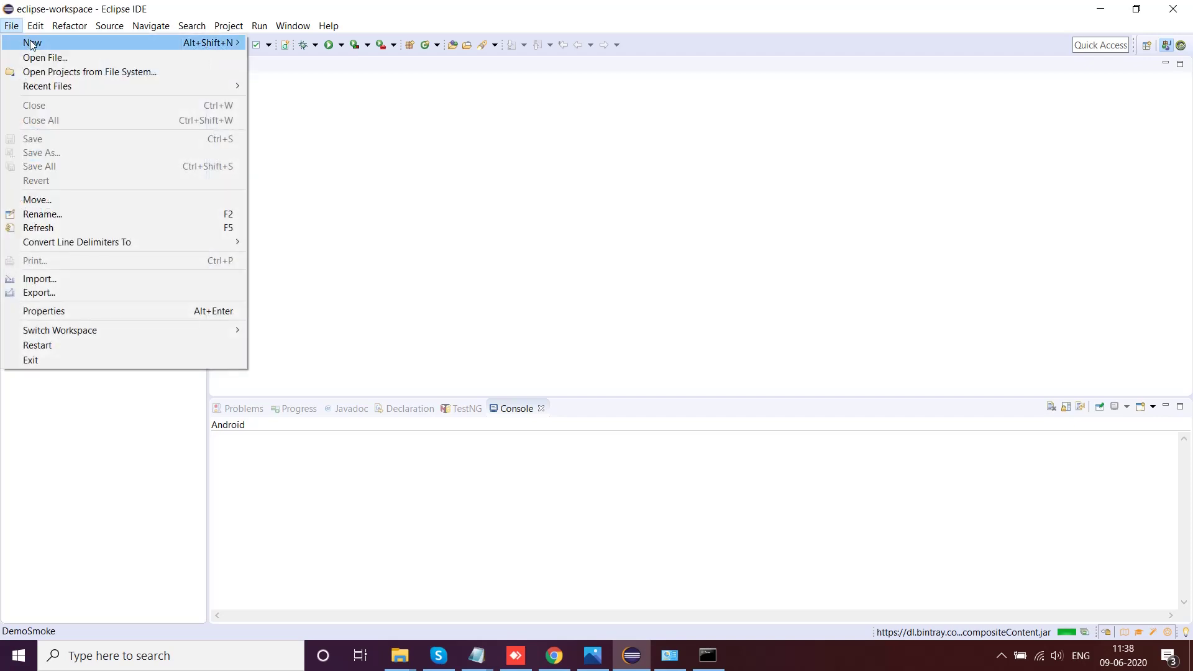
{"action": "mouse_move", "coordinate": [55, 91]}
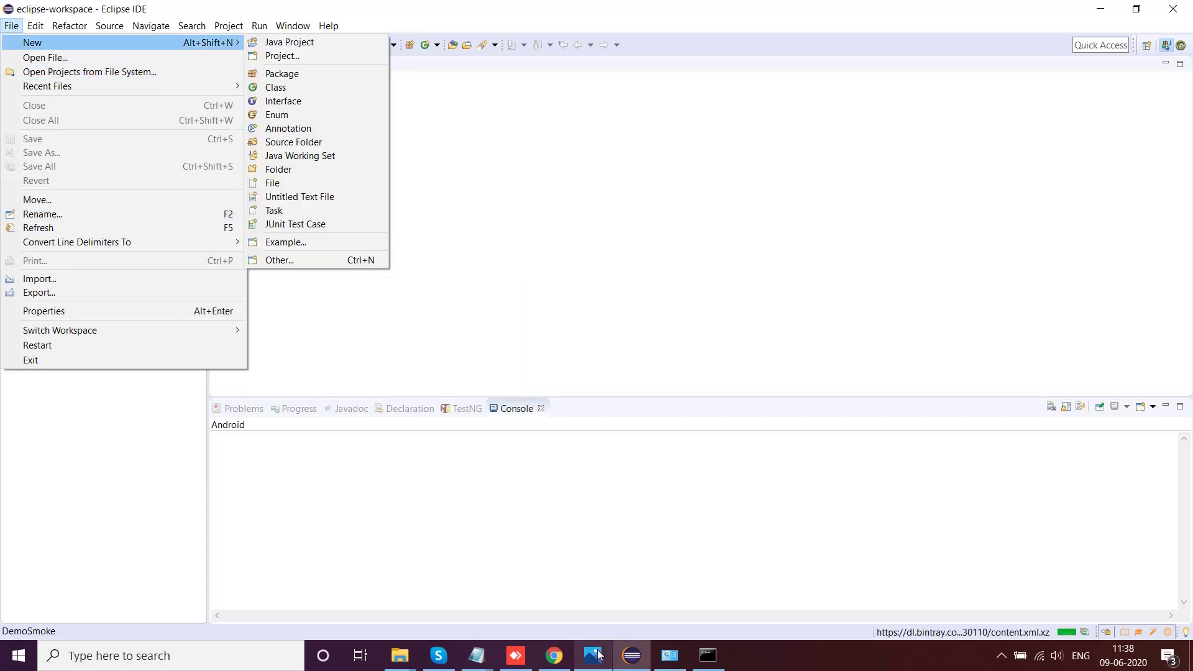
Step: Recheck the Eclipse import instructions in the MAVEN Concepts.txt notes and clear the text highlight
{"action": "left_click", "coordinate": [479, 653]}
{"action": "left_click", "coordinate": [391, 582]}
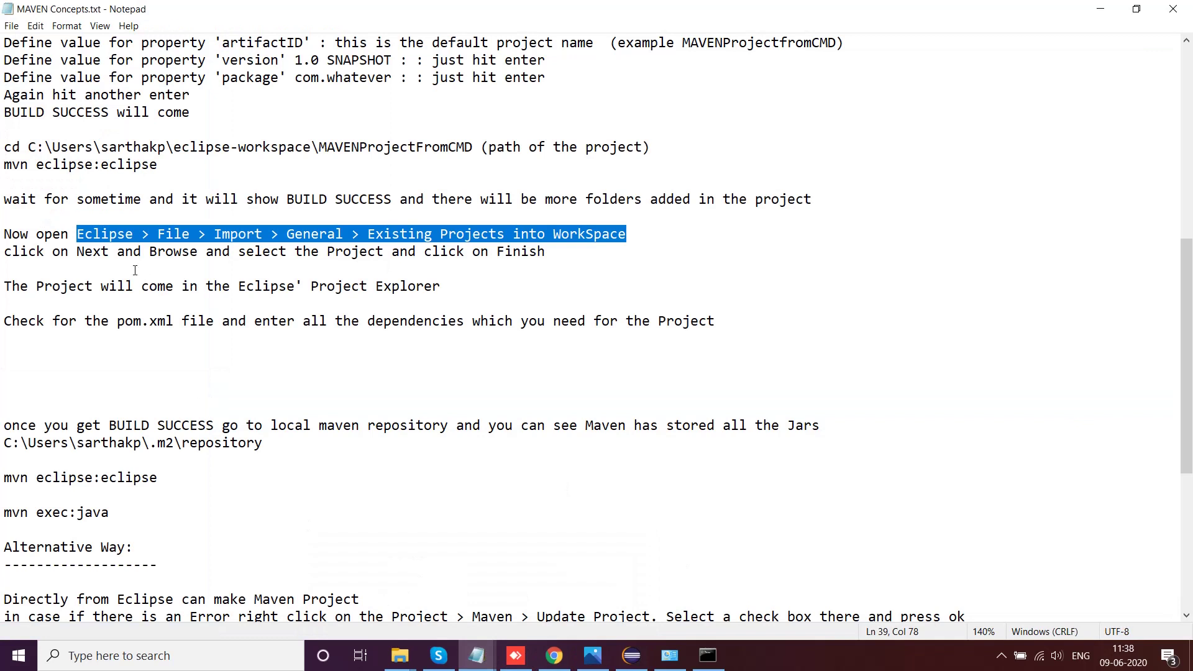
{"action": "left_click", "coordinate": [137, 352]}
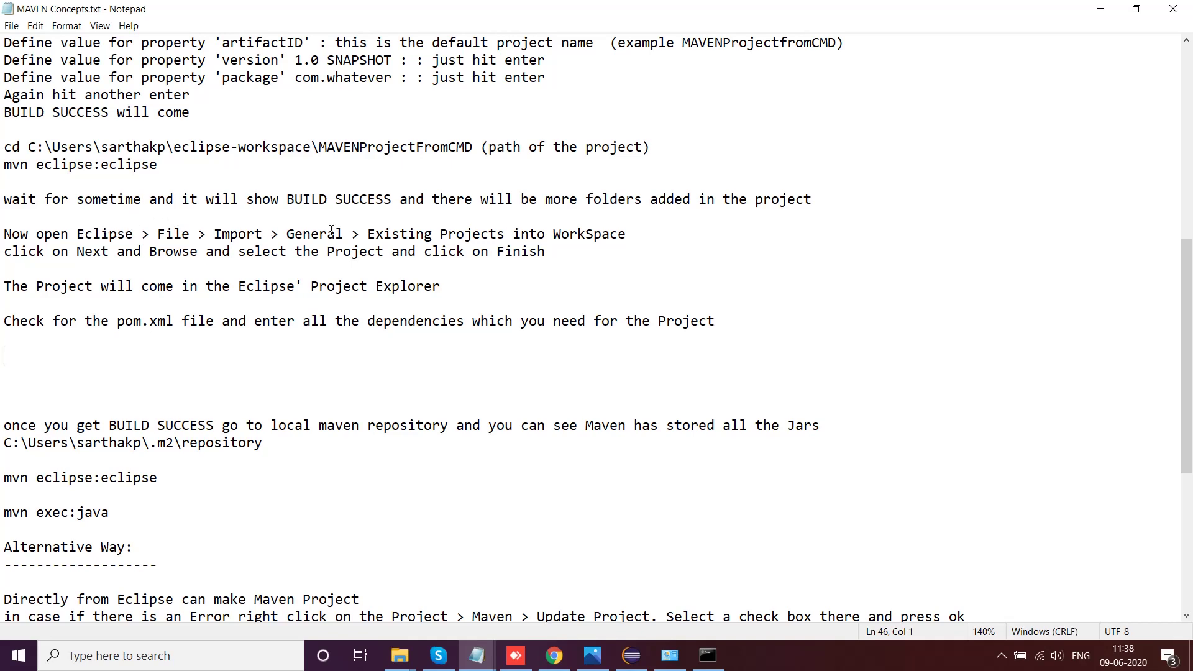
Step: Switch to Eclipse and start an import using the Existing Projects into Workspace wizard under General
{"action": "key", "text": "alt+Tab"}
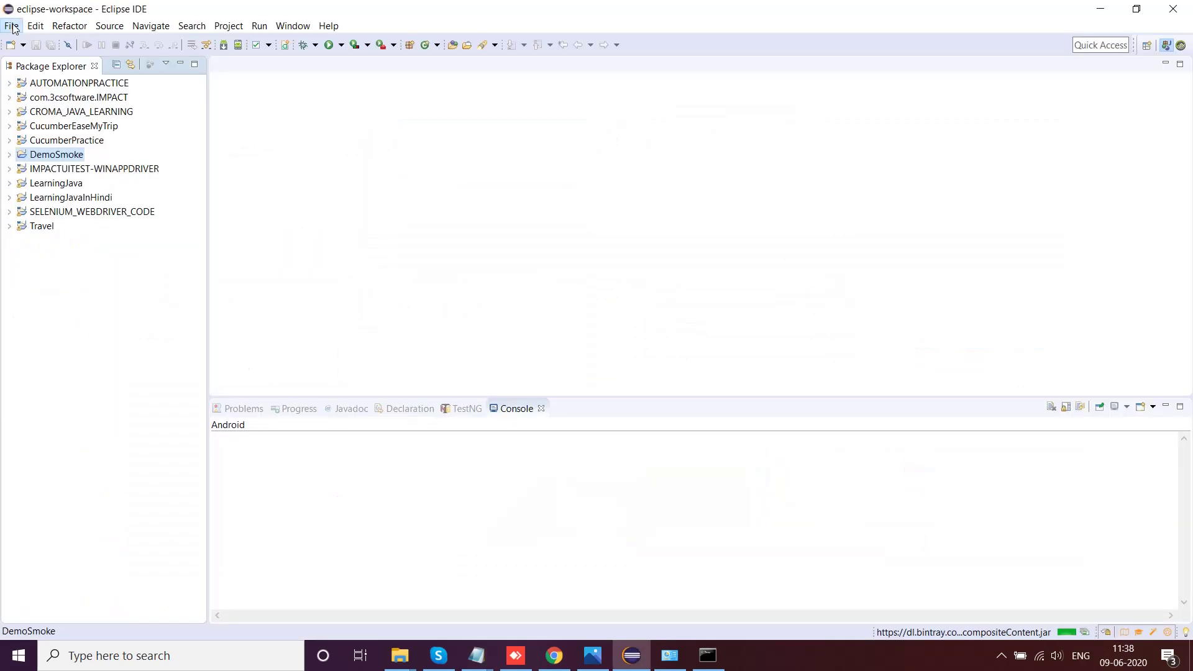
{"action": "left_click", "coordinate": [12, 26]}
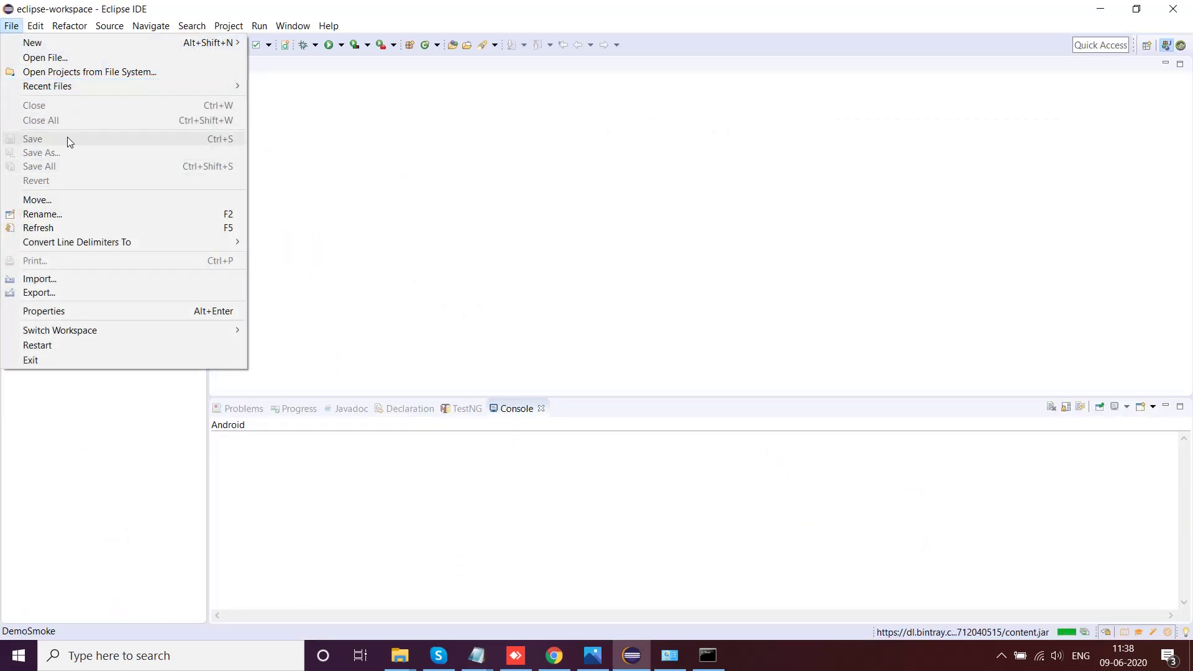
{"action": "left_click", "coordinate": [39, 278]}
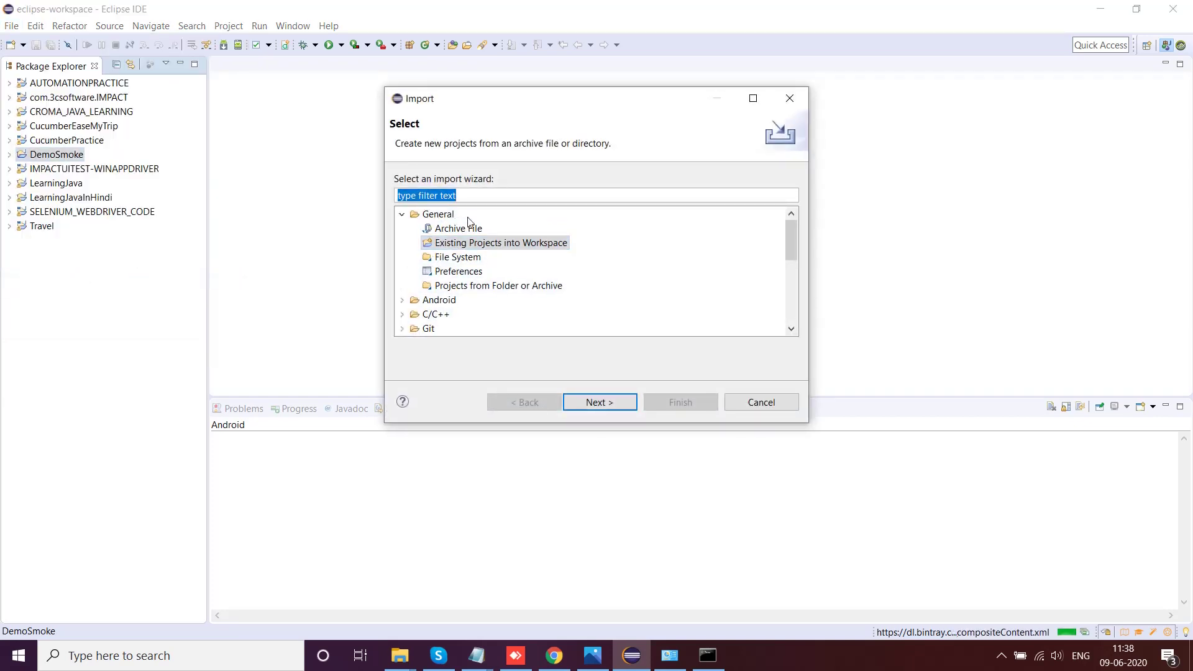
{"action": "left_click", "coordinate": [490, 245]}
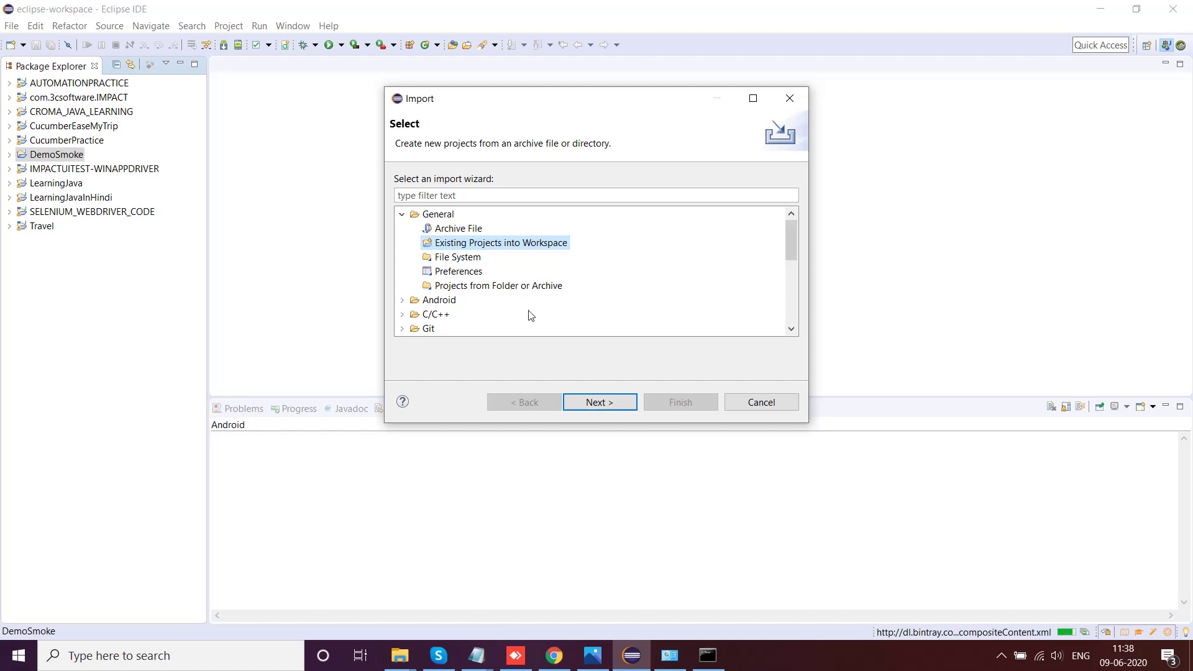
{"action": "left_click", "coordinate": [601, 402]}
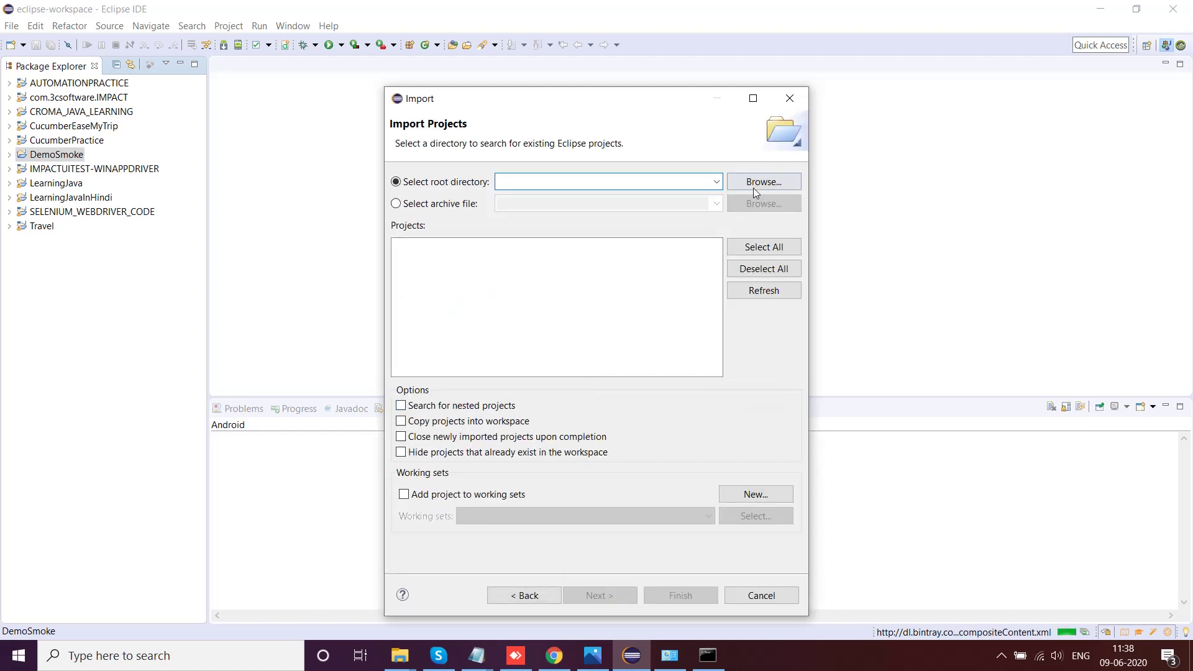
Step: Import the project from the MAVEN_REDIFF_PROJECT folder in eclipse-workspace and inspect its contents in the Package Explorer
{"action": "left_click", "coordinate": [756, 185]}
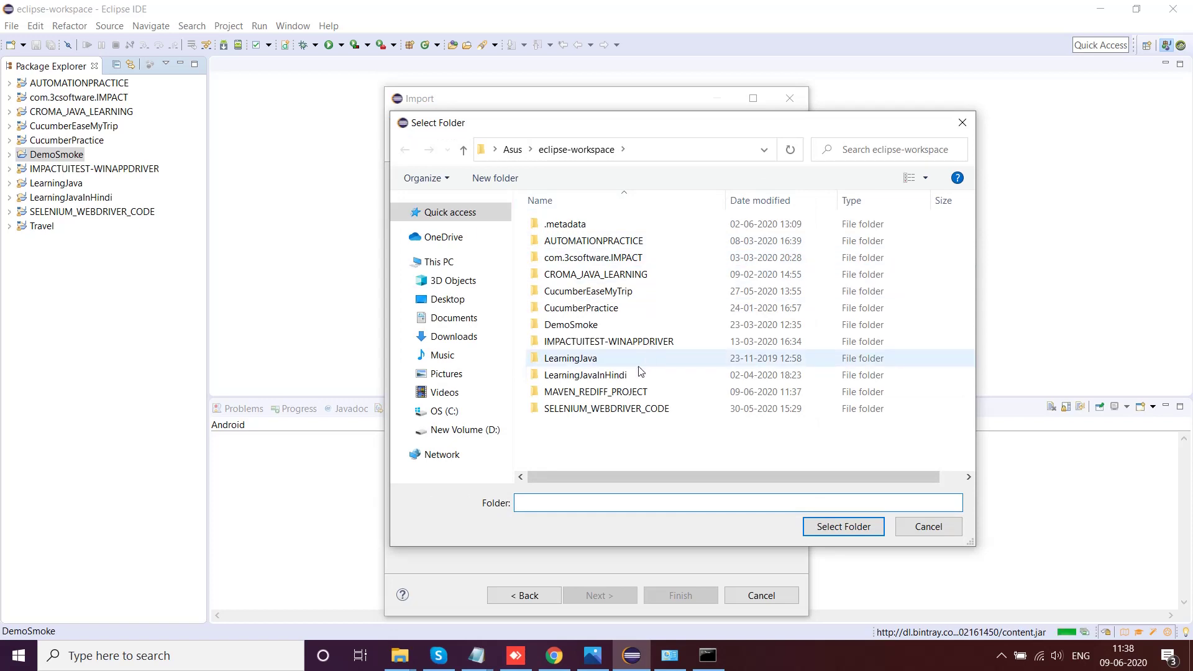
{"action": "left_click", "coordinate": [620, 392]}
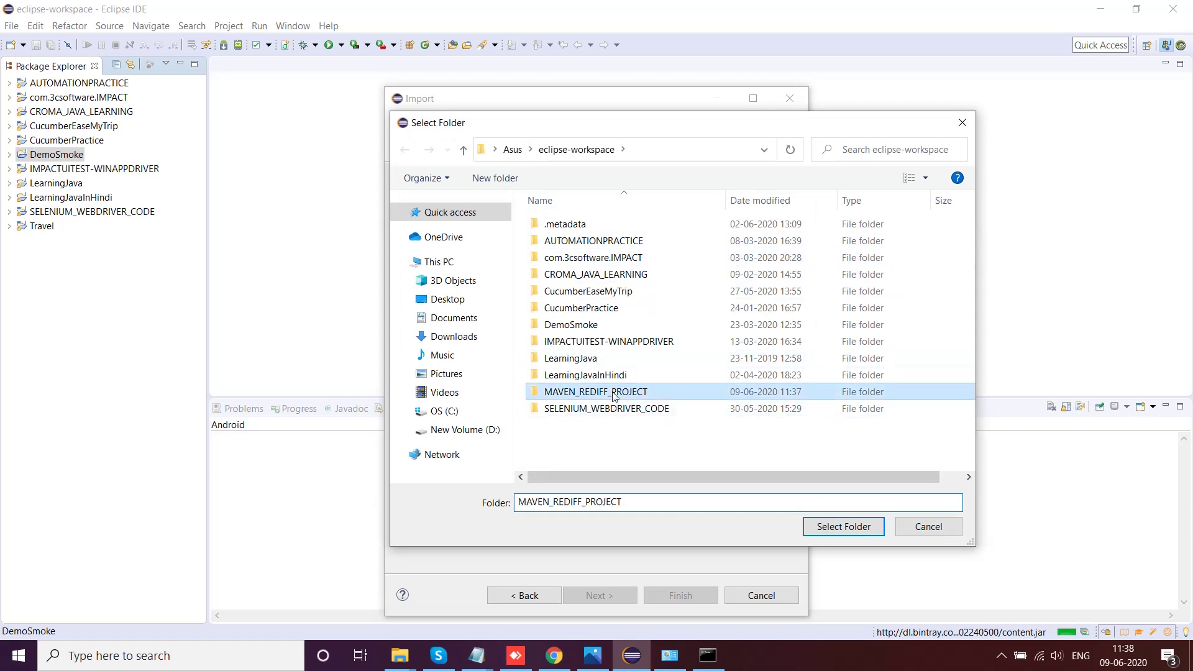
{"action": "left_click", "coordinate": [822, 528]}
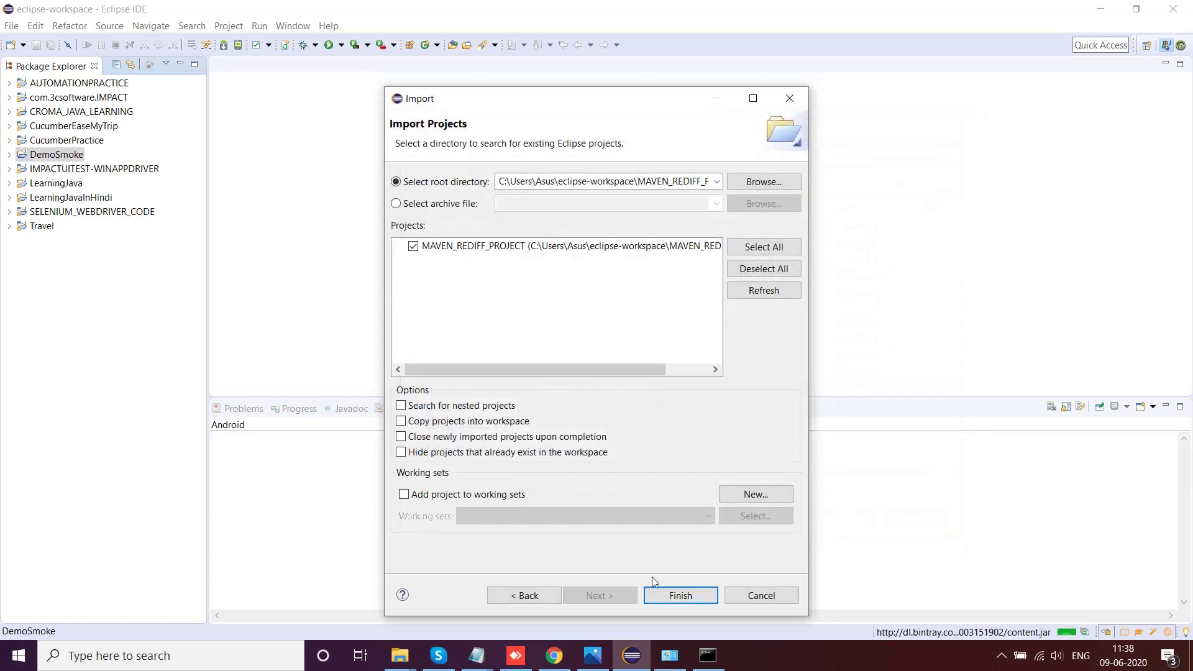
{"action": "left_click", "coordinate": [681, 595]}
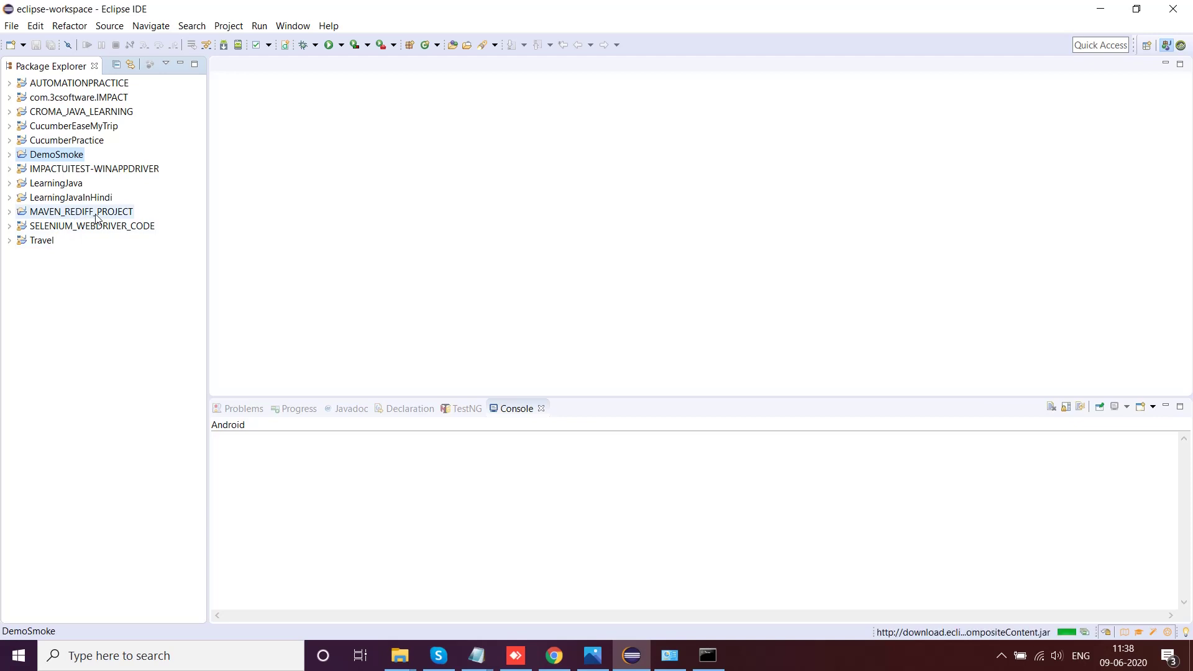
{"action": "left_click", "coordinate": [9, 212]}
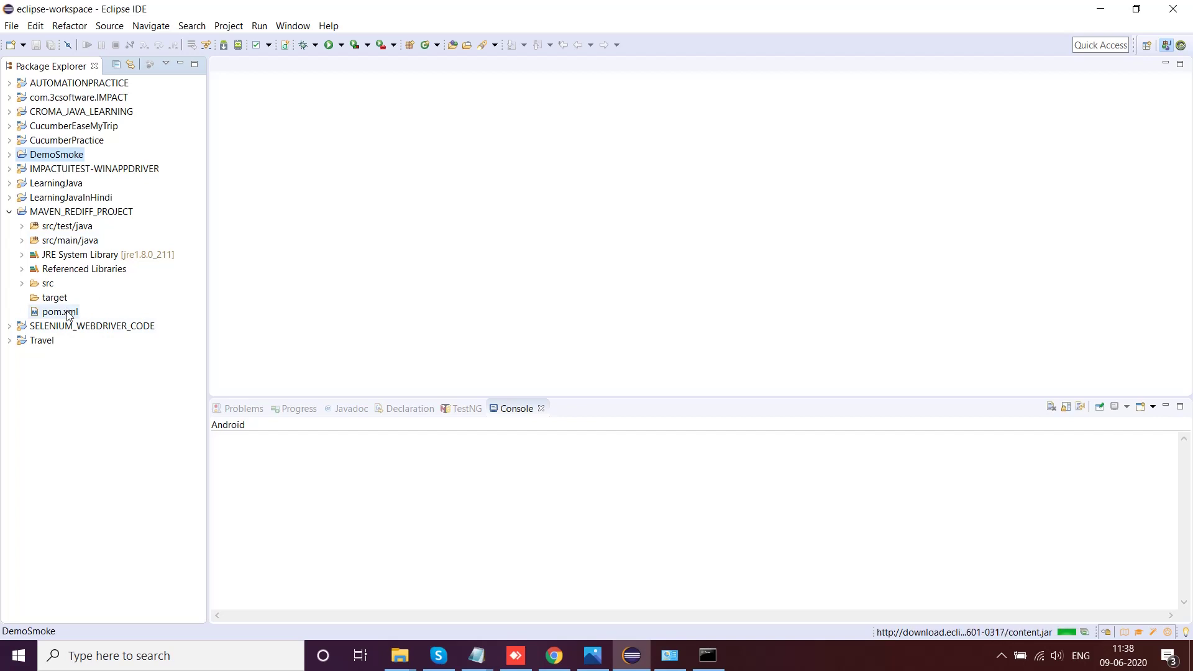
{"action": "left_click", "coordinate": [9, 212]}
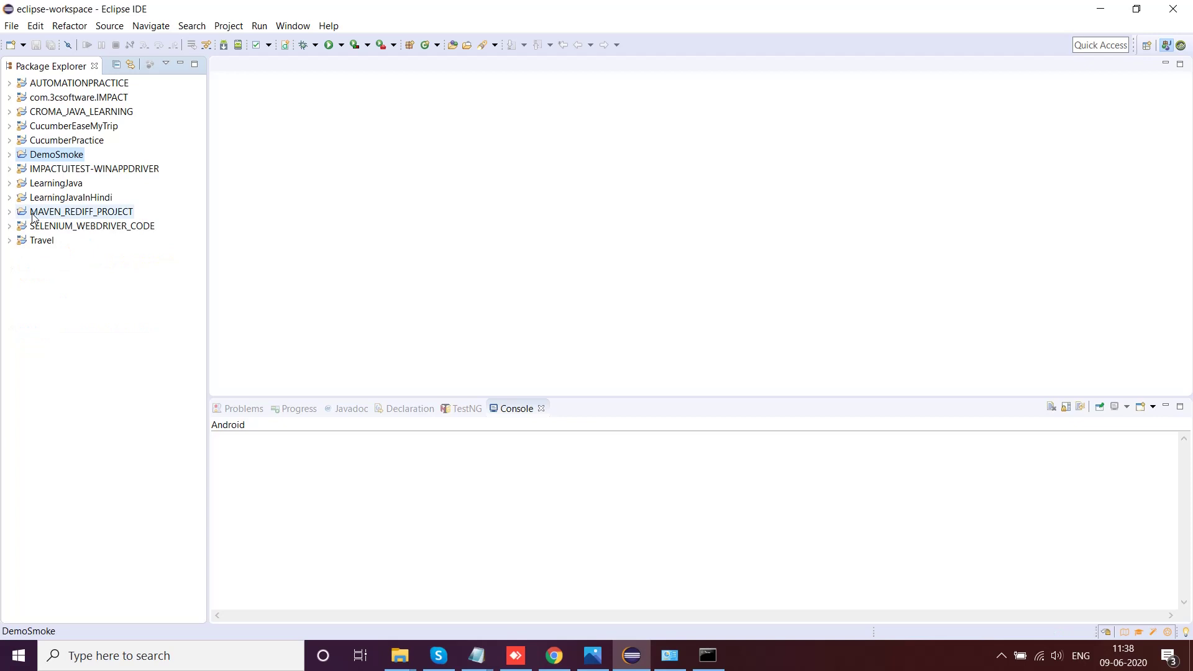
Step: Review the MAVEN Concepts.txt notes on pom.xml dependencies, the local Maven repository path and the mvn exec:java command, highlighting the relevant lines
{"action": "left_click", "coordinate": [479, 647]}
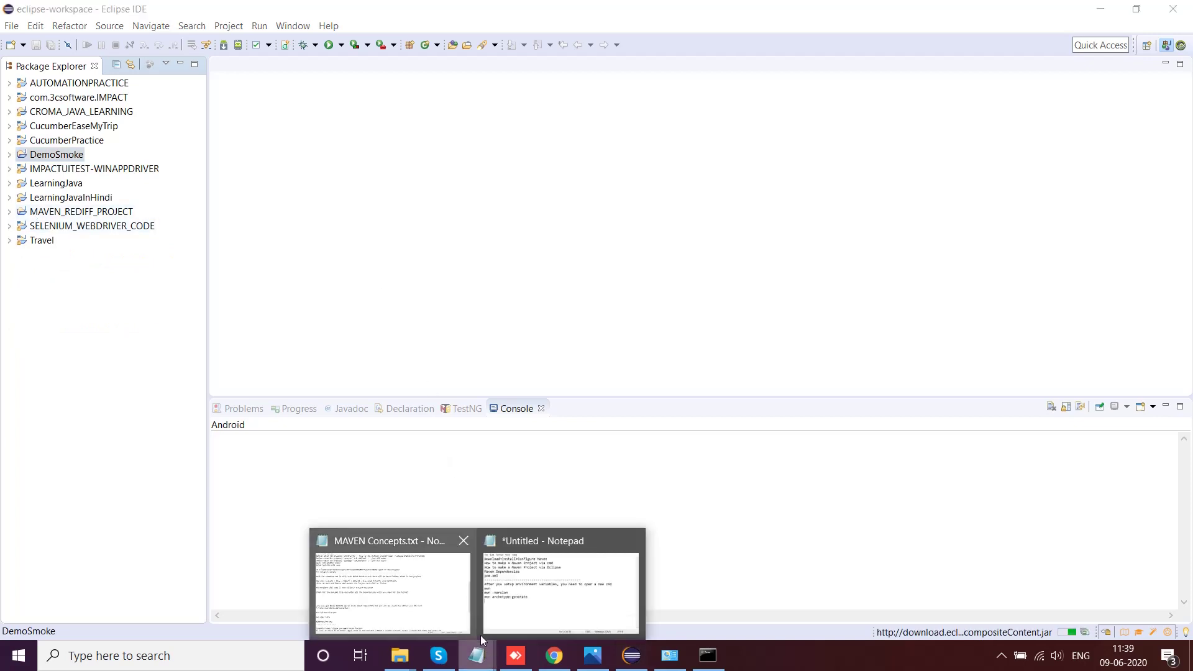
{"action": "left_click", "coordinate": [403, 591]}
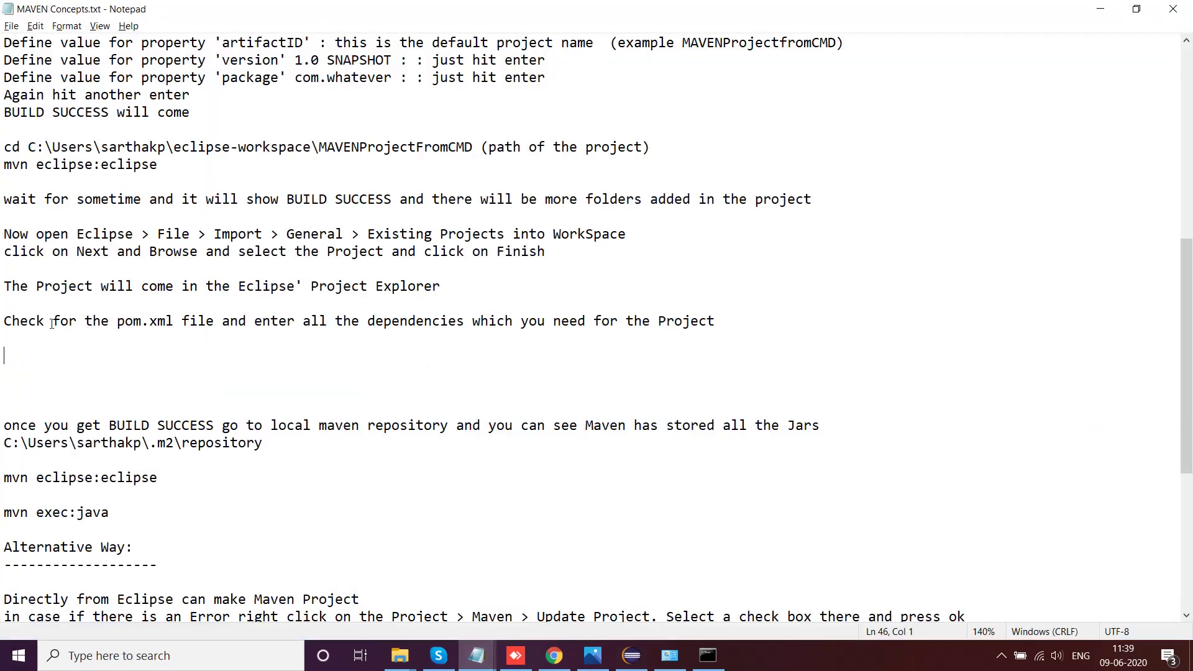
{"action": "left_click_drag", "start_coordinate": [4, 320], "coordinate": [244, 332]}
{"action": "left_click", "coordinate": [389, 355]}
{"action": "scroll", "coordinate": [820, 249], "scroll_direction": "down", "scroll_amount": 4}
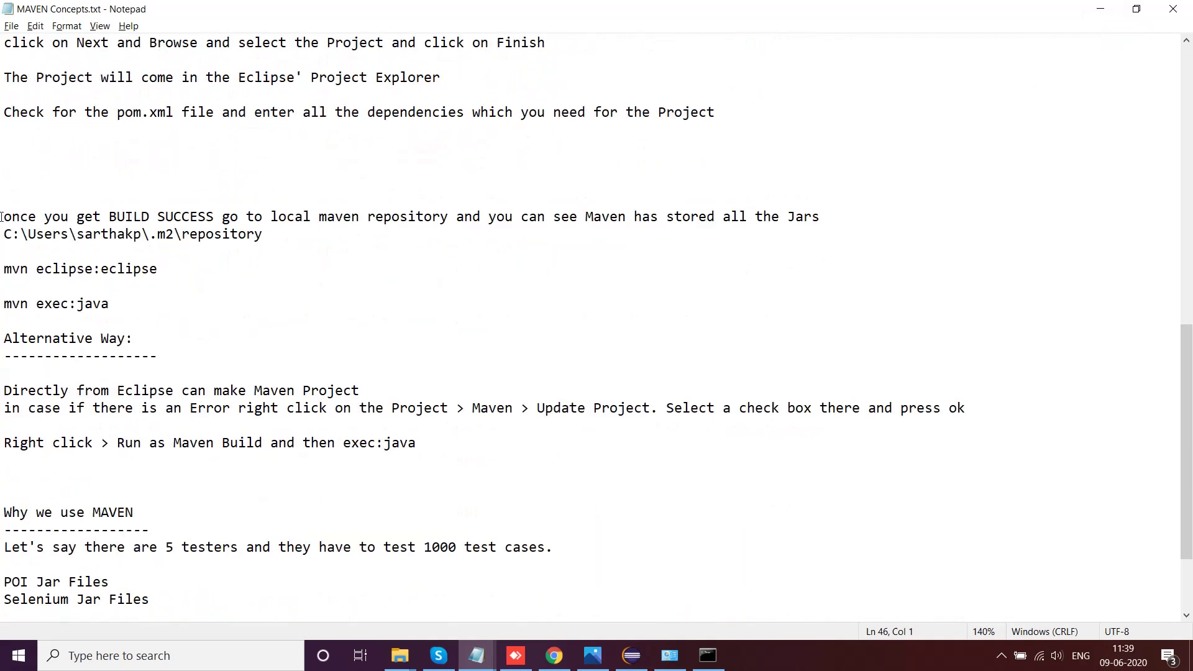
{"action": "left_click_drag", "start_coordinate": [3, 216], "coordinate": [173, 216]}
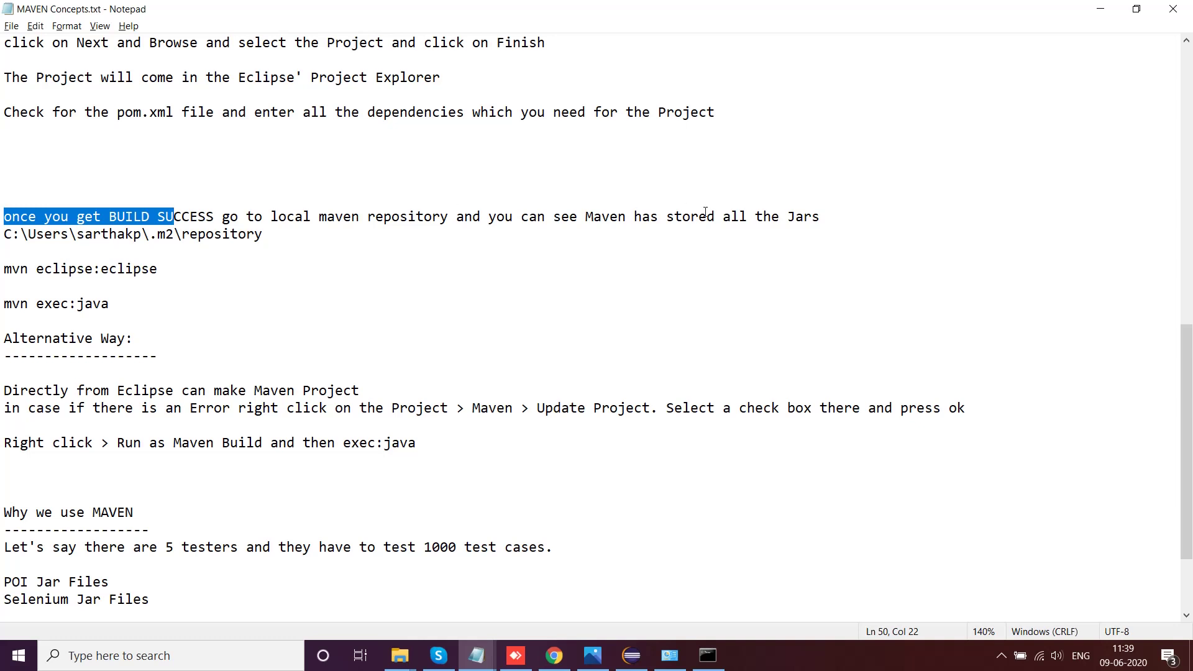
{"action": "left_click_drag", "start_coordinate": [267, 237], "coordinate": [1, 237]}
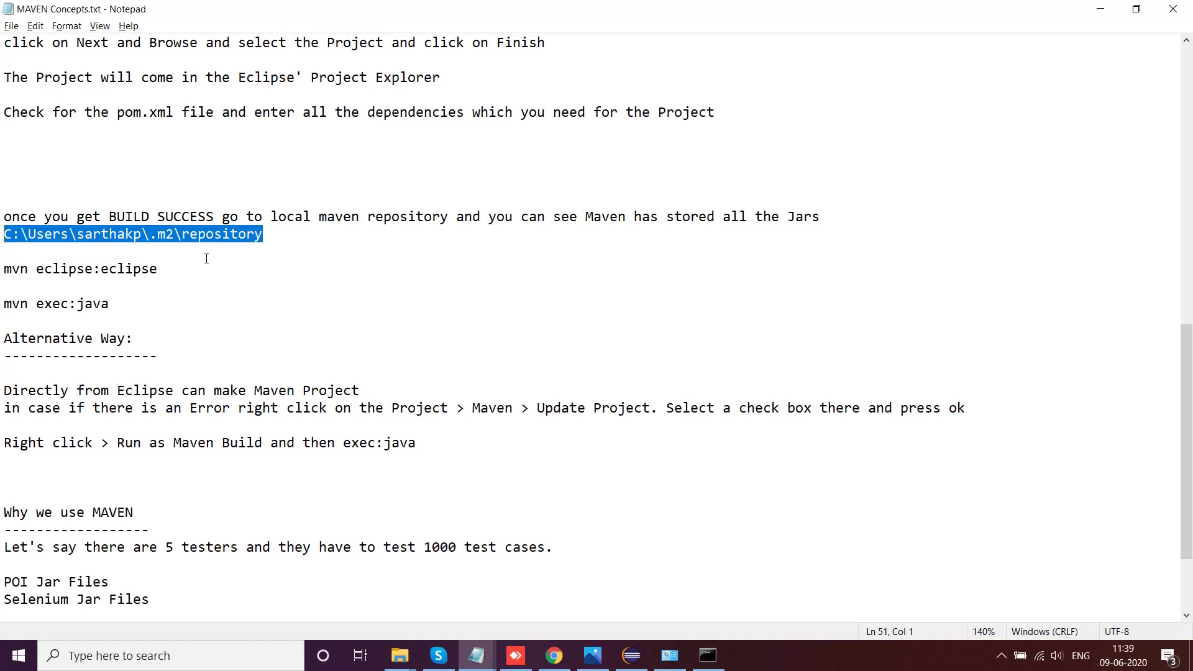
{"action": "left_click", "coordinate": [186, 129]}
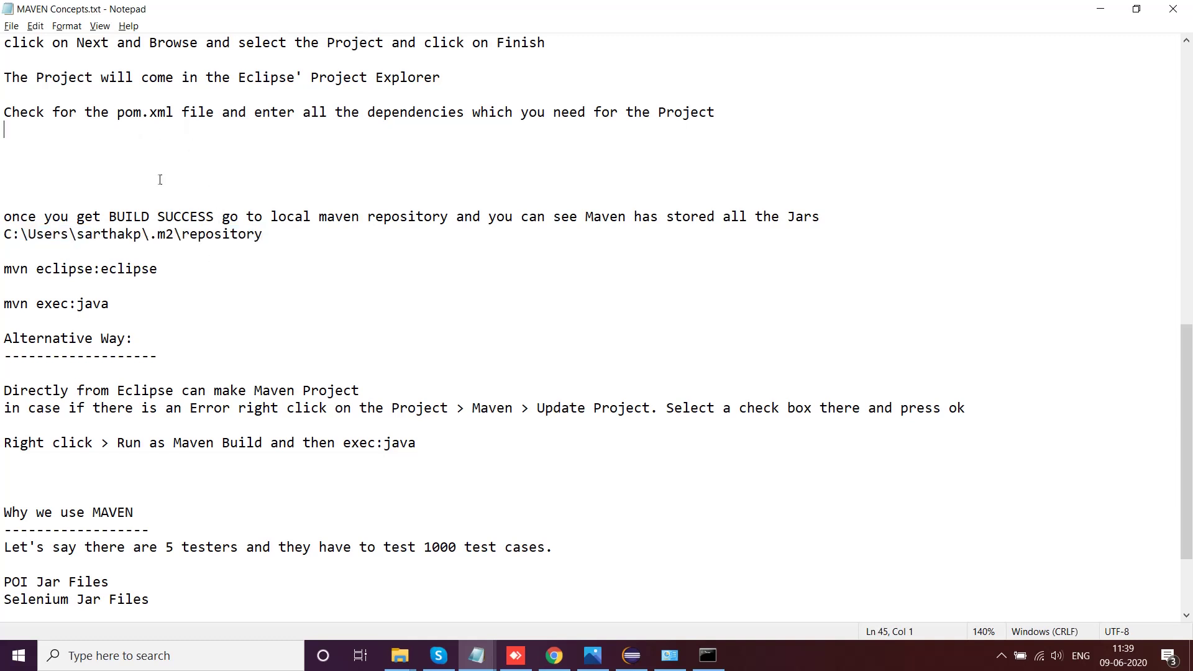
{"action": "left_click_drag", "start_coordinate": [123, 305], "coordinate": [3, 305]}
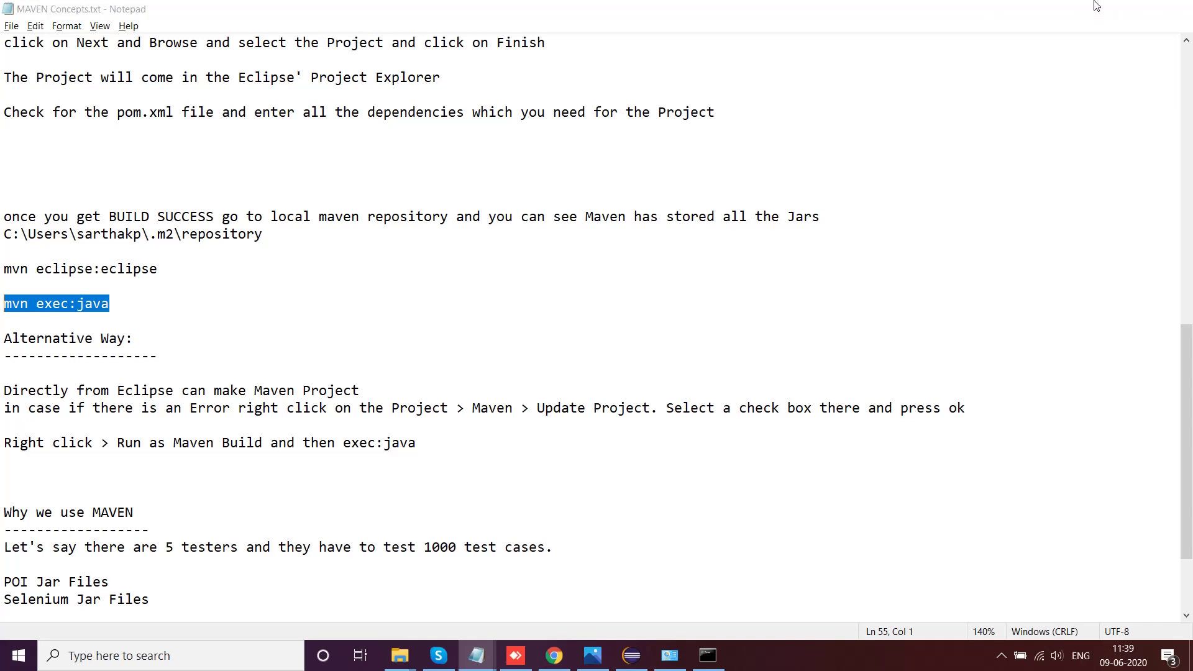
Step: Return to Eclipse and try to delete MAVEN_REDIFF_PROJECT together with its contents on disk
{"action": "left_click", "coordinate": [1100, 9]}
{"action": "left_click", "coordinate": [62, 212]}
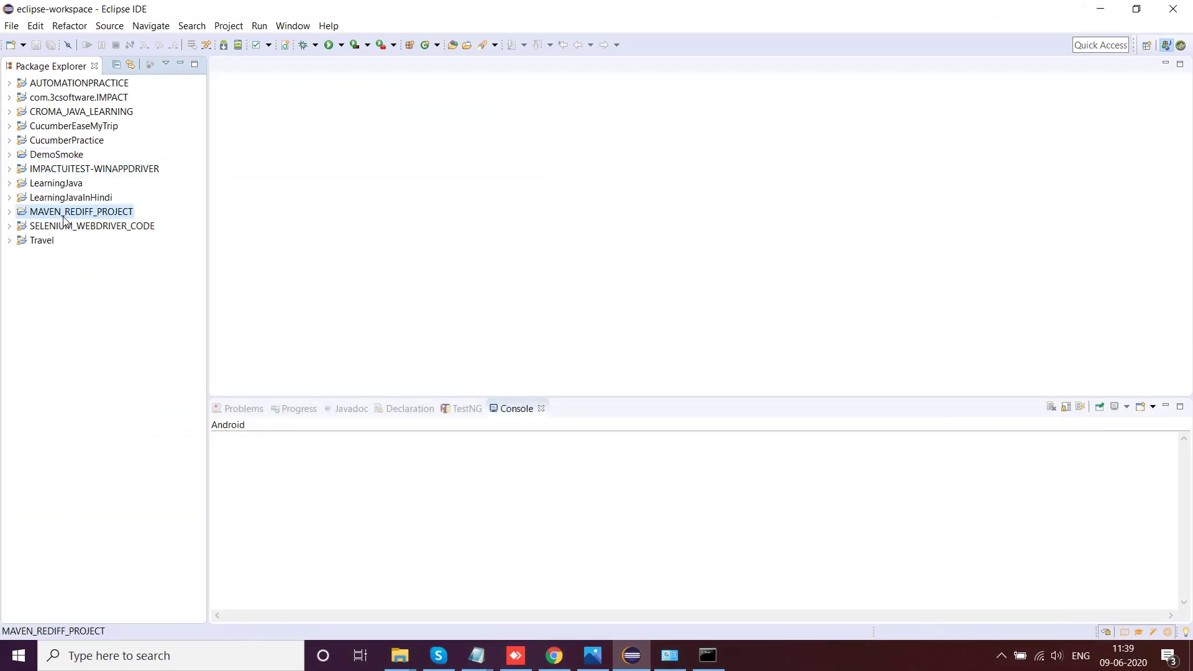
{"action": "right_click", "coordinate": [62, 212]}
{"action": "left_click", "coordinate": [120, 304]}
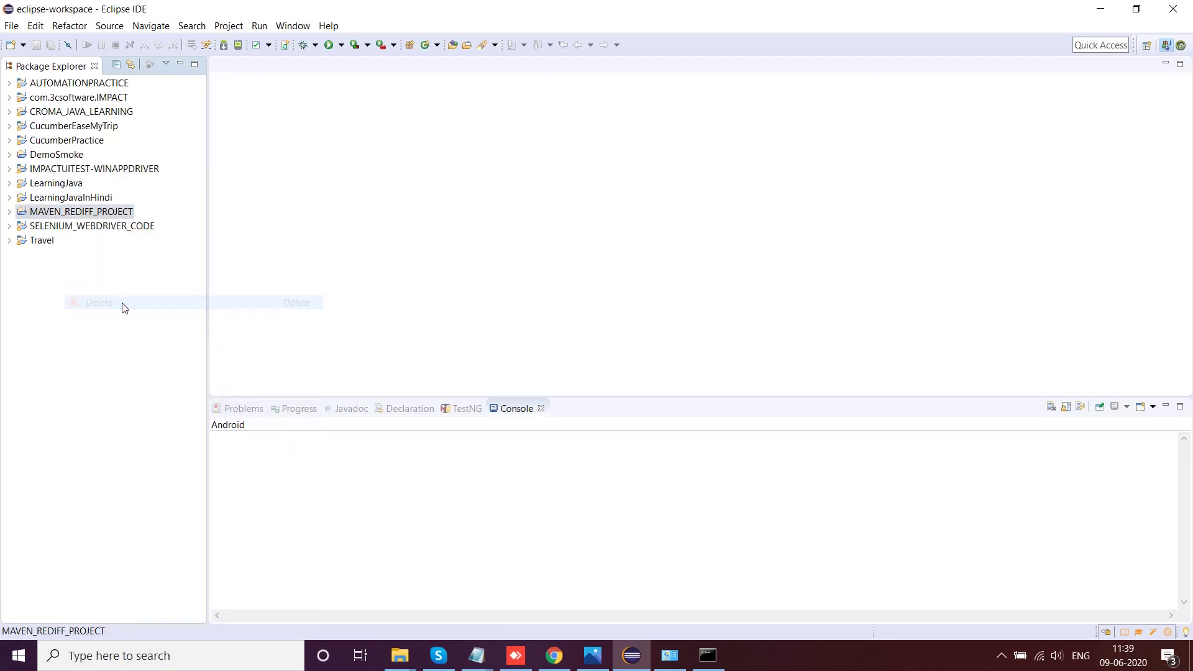
{"action": "left_click", "coordinate": [401, 251]}
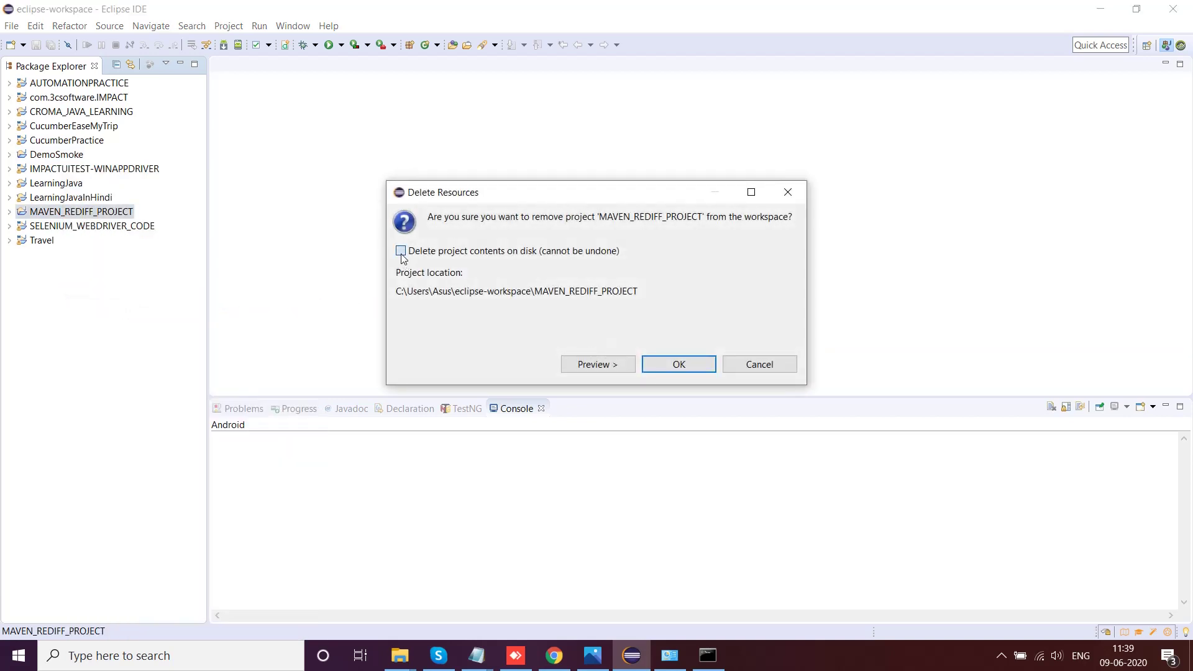
{"action": "left_click", "coordinate": [666, 366]}
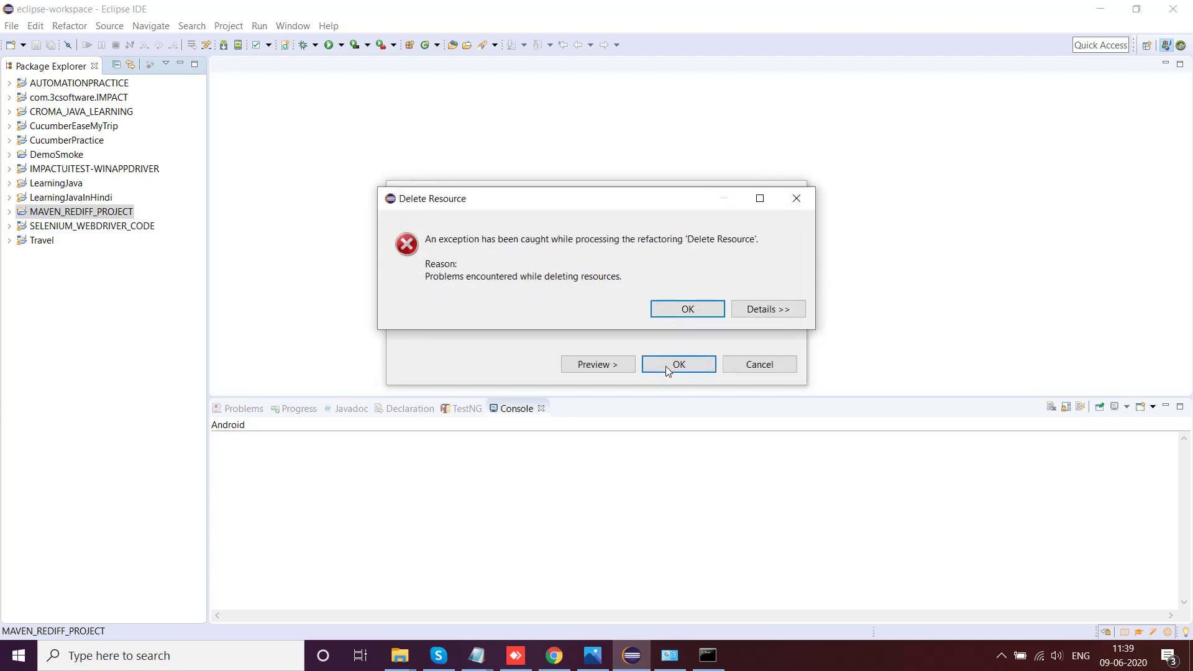
{"action": "left_click", "coordinate": [662, 310]}
Step: Switch to the Command Prompt session open in the MAVEN_REDIFF_PROJECT folder and close it with exit
{"action": "left_click", "coordinate": [708, 656]}
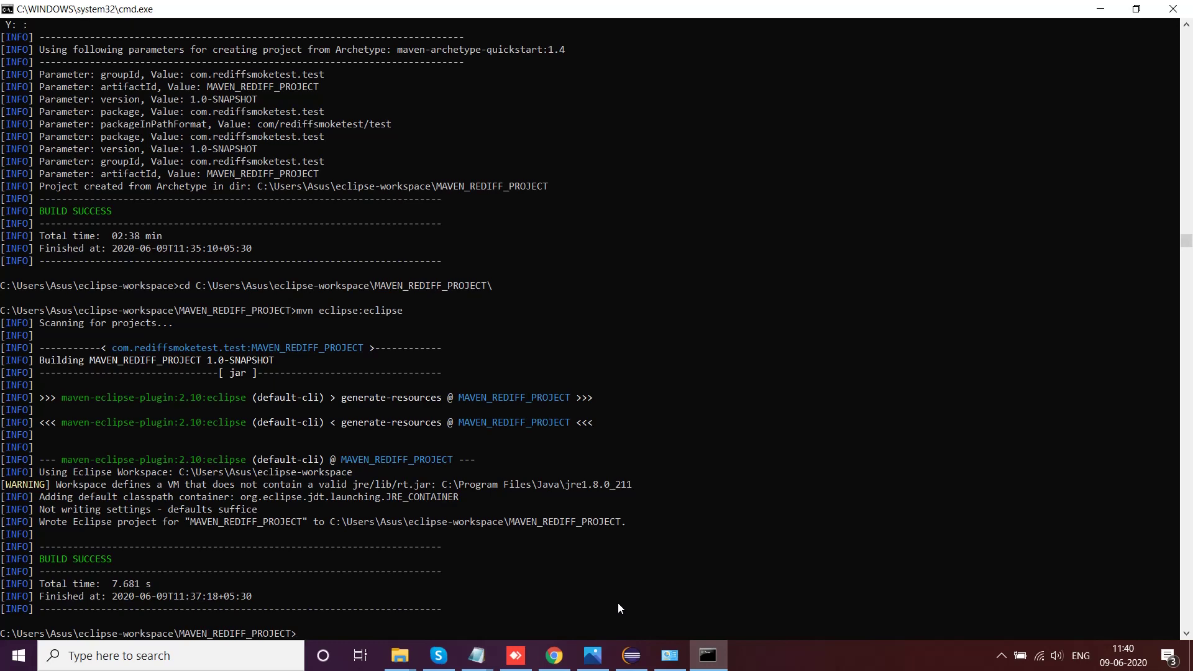
{"action": "type", "text": "exit"}
{"action": "key", "text": "Return"}
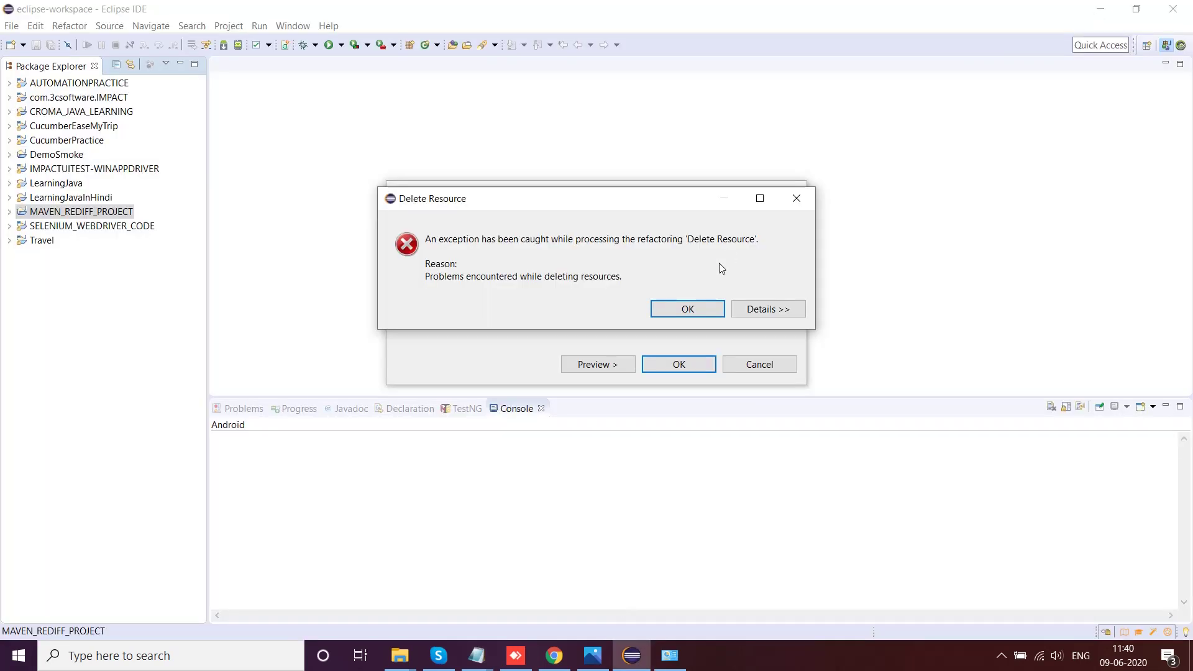
Step: Dismiss the Delete Resource error and delete MAVEN_REDIFF_PROJECT from the workspace, including its project contents on disk
{"action": "left_click", "coordinate": [687, 309]}
{"action": "right_click", "coordinate": [107, 211]}
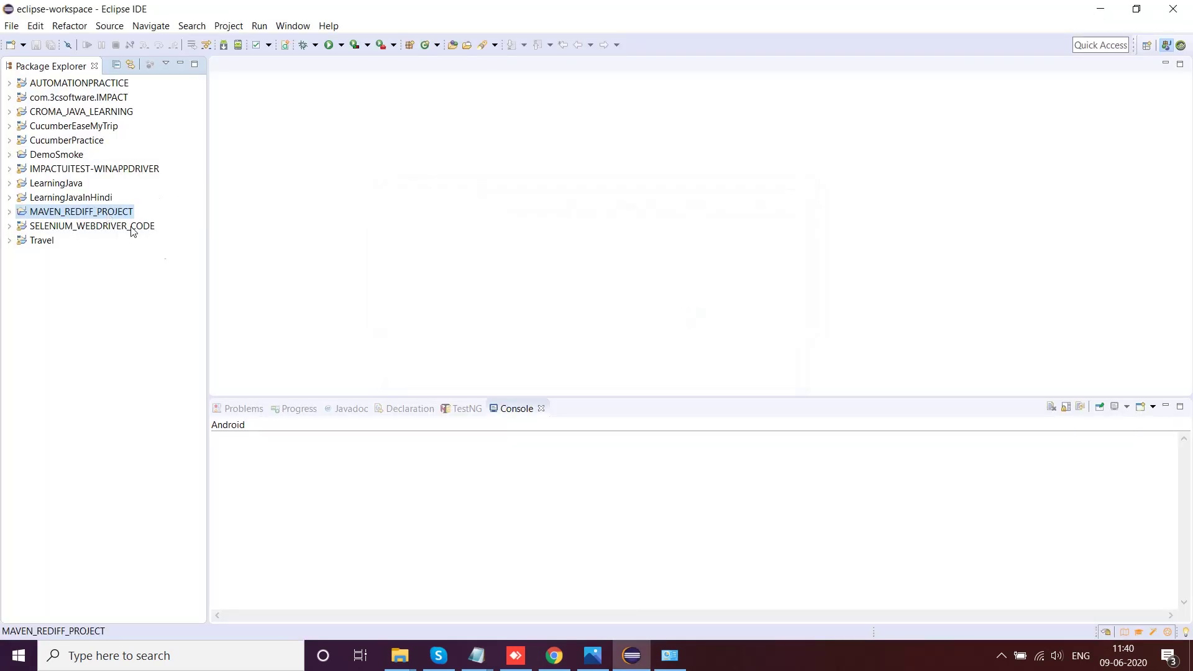
{"action": "left_click", "coordinate": [292, 302]}
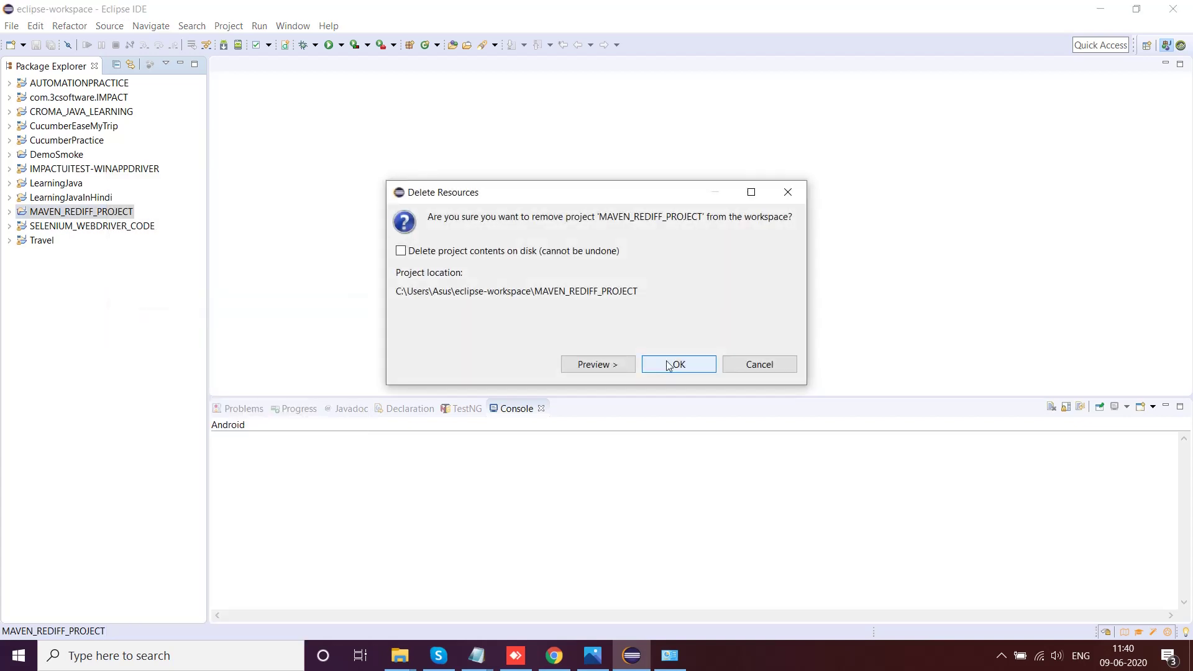
{"action": "left_click", "coordinate": [460, 252]}
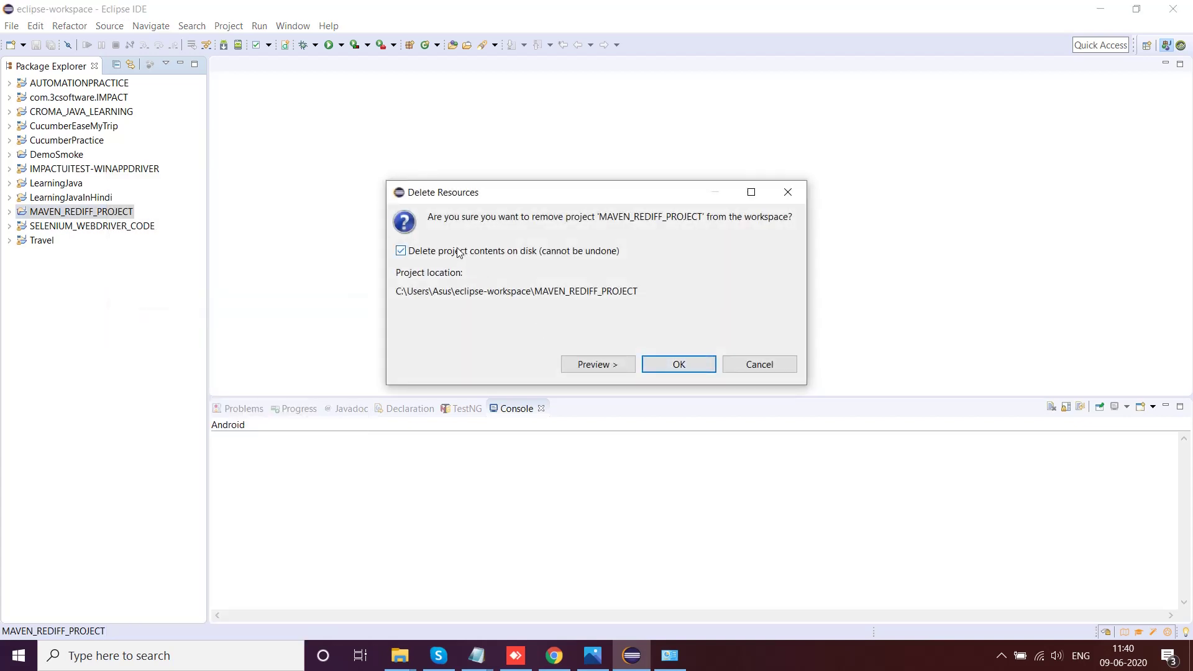
{"action": "left_click", "coordinate": [680, 364]}
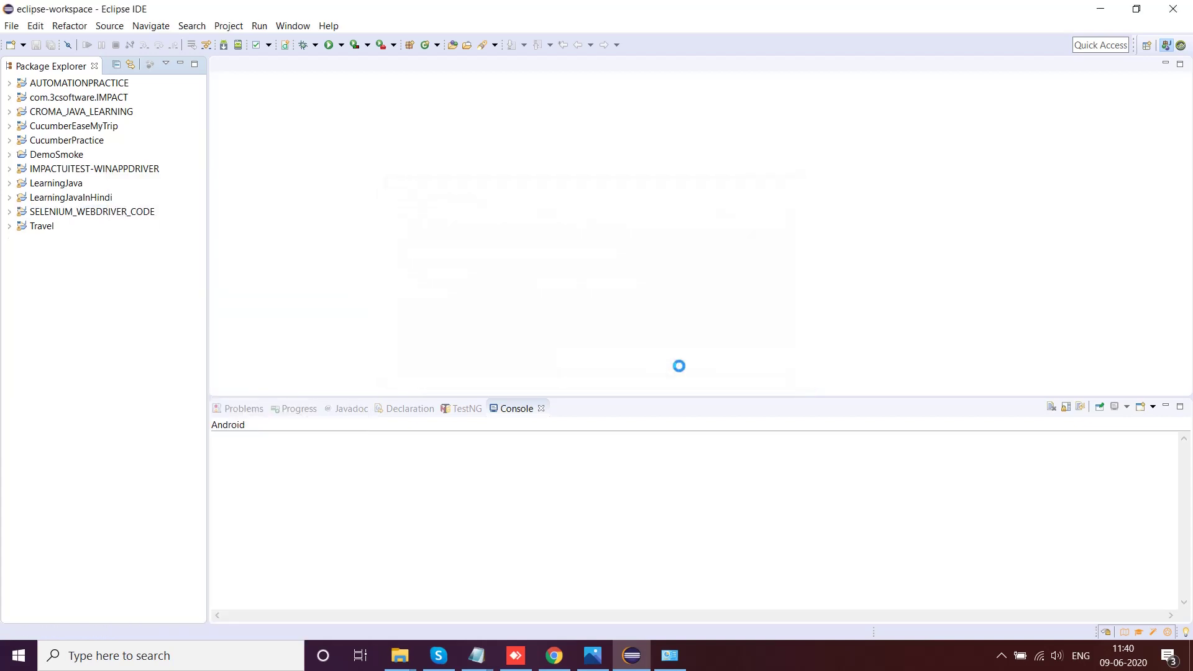
Step: In the MAVEN Concepts.txt notes, remove the extra blank lines above the "once you get BUILD SUCCESS" line, leaving one
{"action": "left_click", "coordinate": [477, 656]}
{"action": "left_click", "coordinate": [386, 585]}
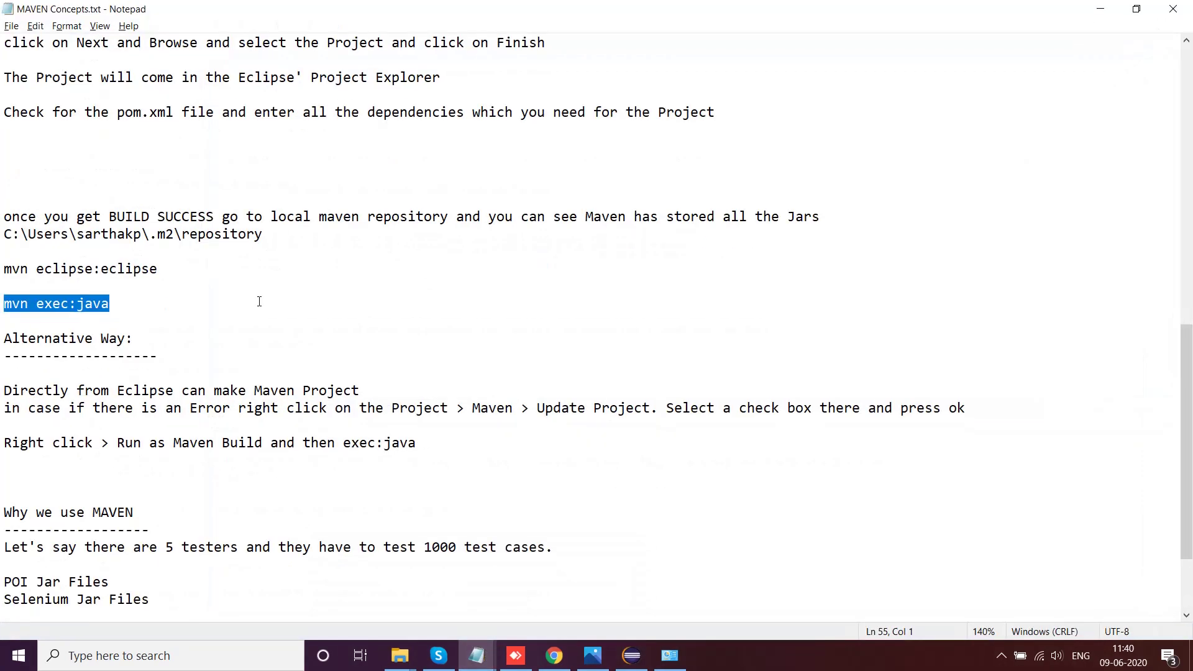
{"action": "scroll", "coordinate": [1, 210], "scroll_direction": "up", "scroll_amount": 2}
{"action": "left_click", "coordinate": [2, 302]}
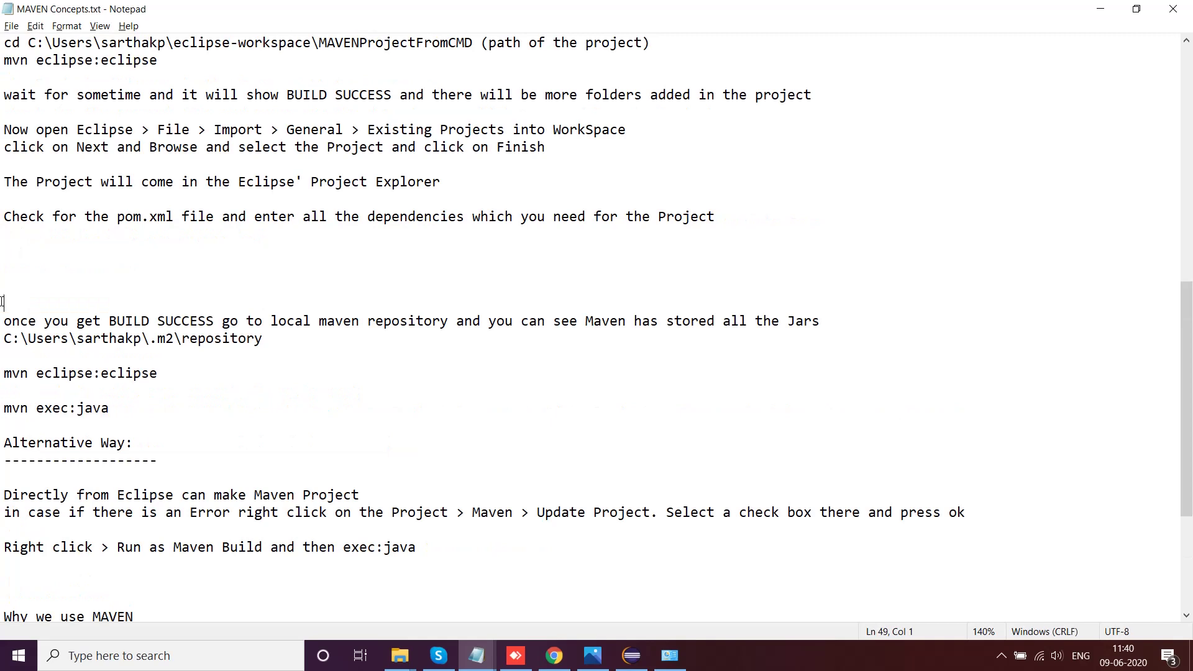
{"action": "key", "text": "BackSpace"}
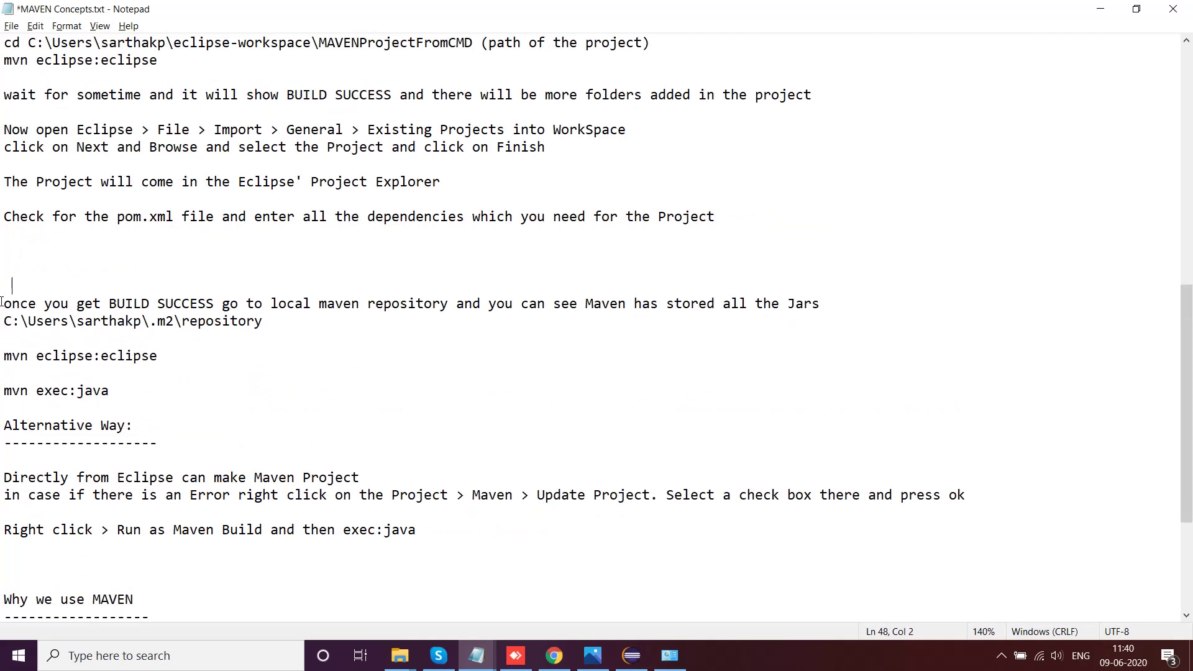
{"action": "key", "text": "BackSpace"}
{"action": "key", "text": "BackSpace"}
{"action": "key", "text": "BackSpace"}
{"action": "key", "text": "BackSpace"}
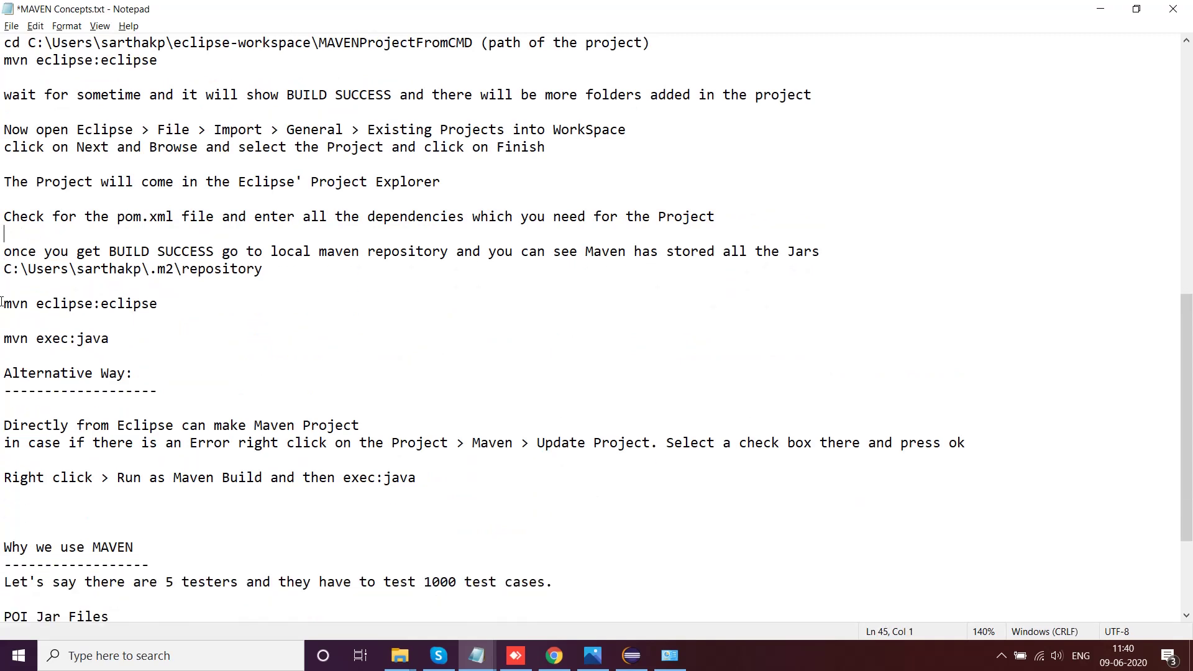
{"action": "scroll", "coordinate": [110, 370], "scroll_direction": "up", "scroll_amount": 3}
{"action": "scroll", "coordinate": [110, 370], "scroll_direction": "up", "scroll_amount": 3}
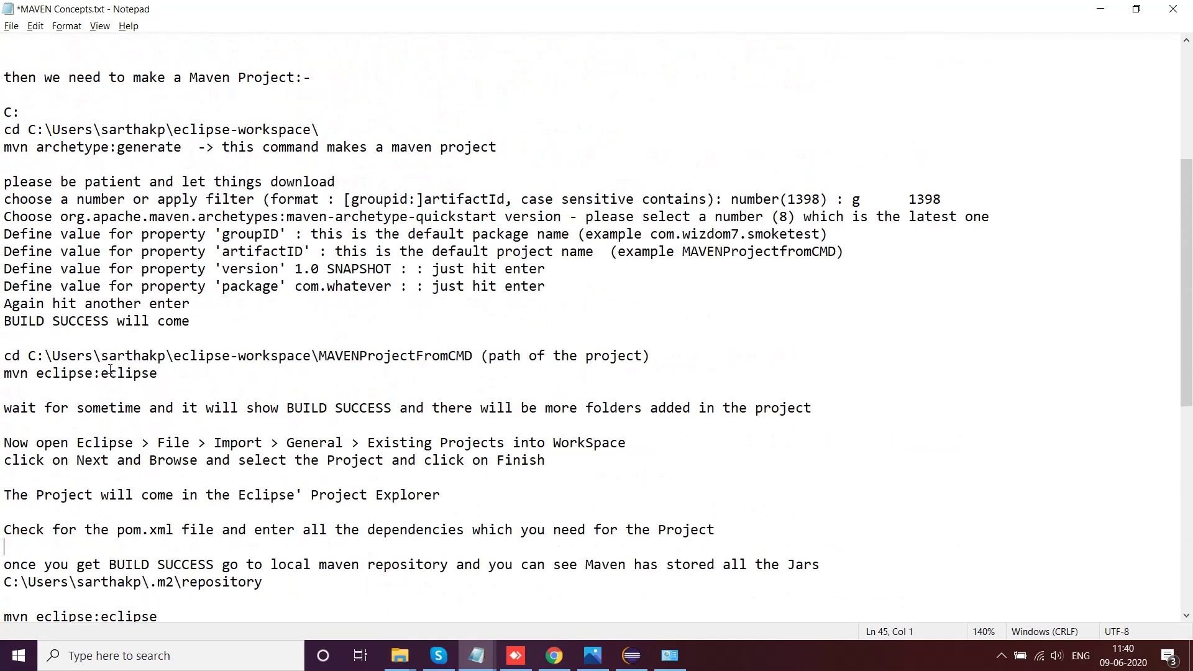
{"action": "scroll", "coordinate": [110, 370], "scroll_direction": "down", "scroll_amount": 7}
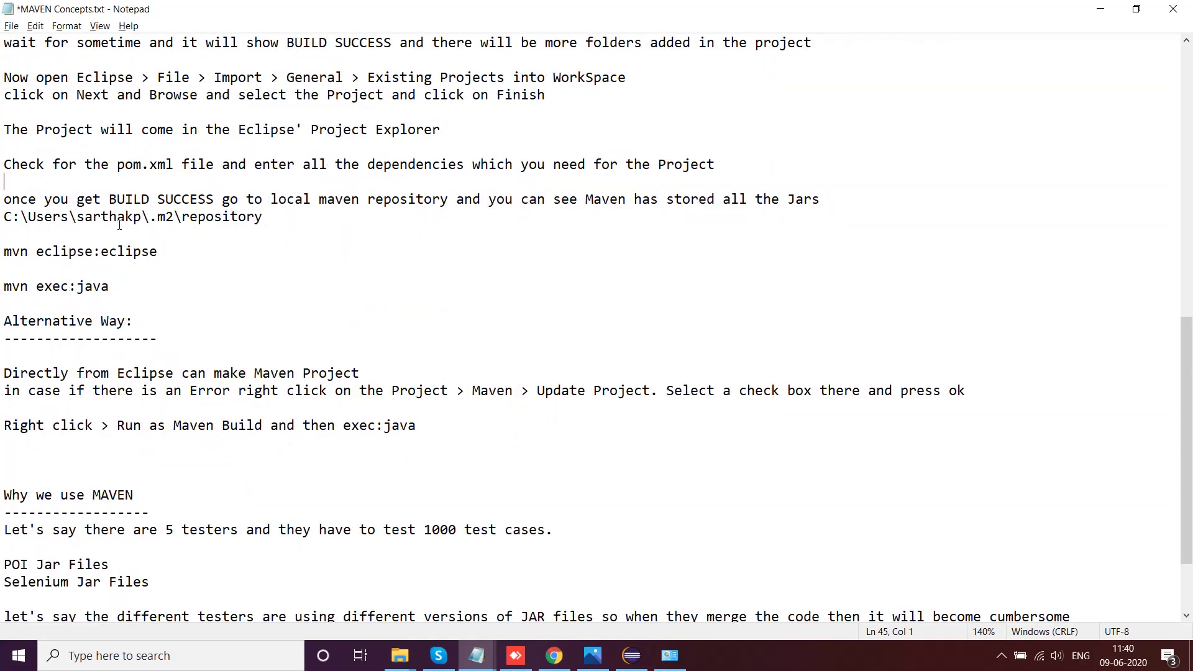
{"action": "scroll", "coordinate": [159, 199], "scroll_direction": "up", "scroll_amount": 1}
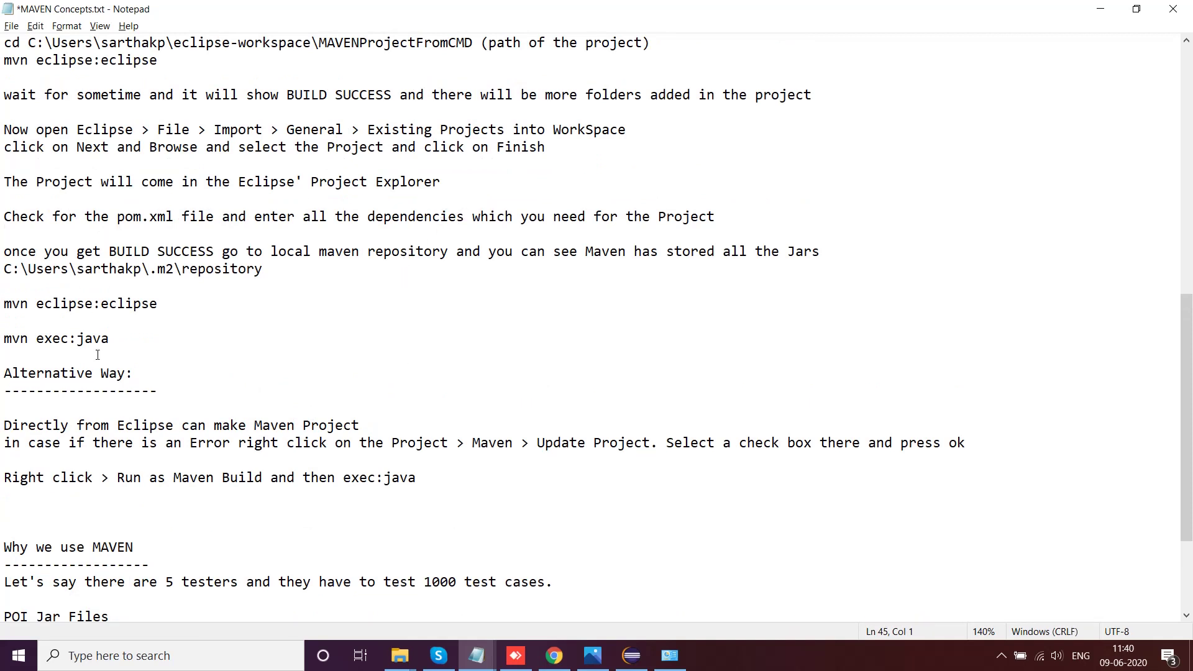
Step: In the untitled Notepad note, add the lines mvn eclipse:eclipse and mvn exec:java below mvn archetype:generate
{"action": "left_click", "coordinate": [113, 339]}
{"action": "left_click_drag", "start_coordinate": [114, 339], "coordinate": [3, 341]}
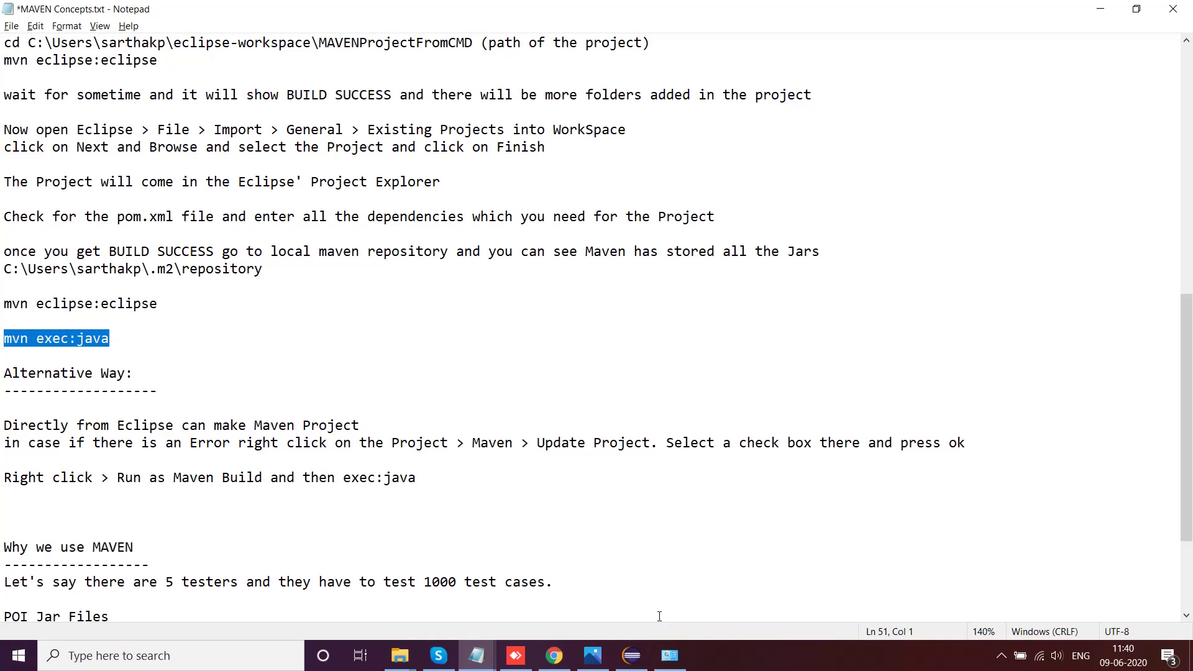
{"action": "mouse_move", "coordinate": [495, 638]}
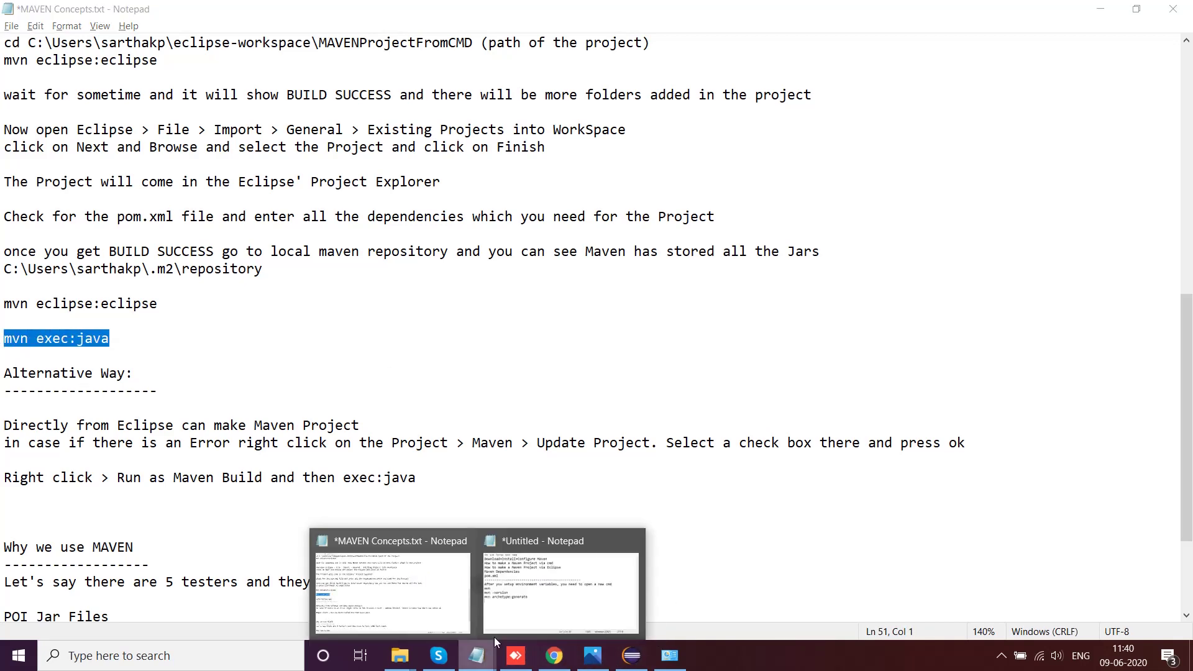
{"action": "left_click", "coordinate": [520, 597]}
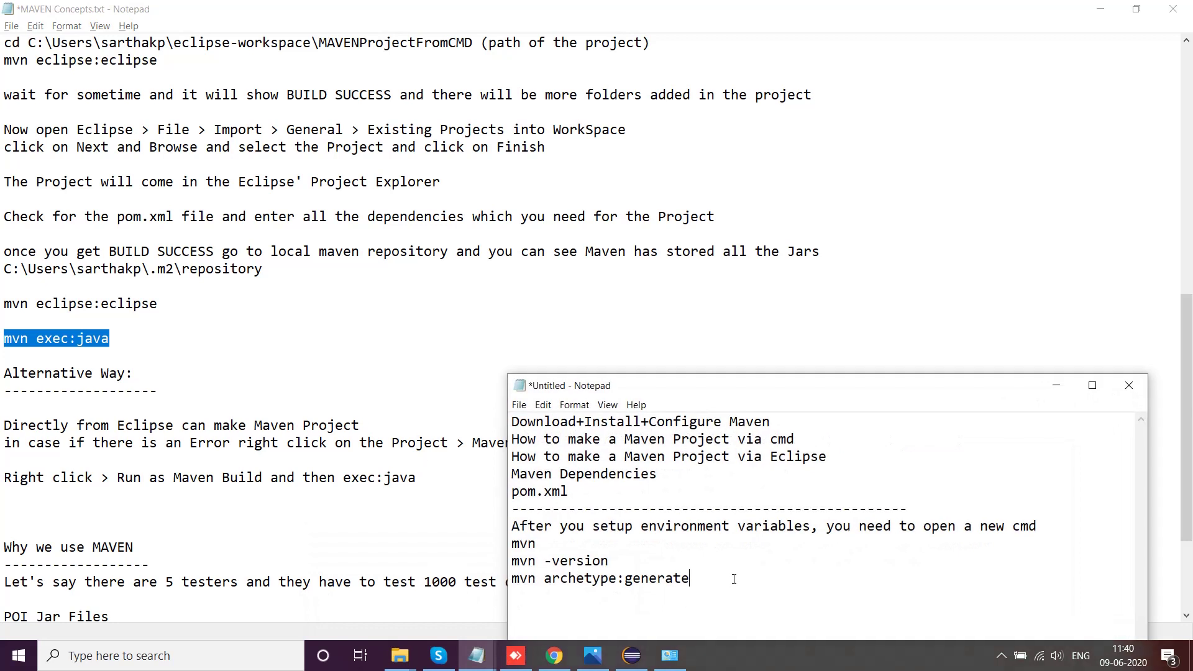
{"action": "type", "text": "mvn"}
{"action": "type", "text": ":eclip"}
{"action": "key", "text": "BackSpace"}
{"action": "key", "text": "BackSpace"}
{"action": "key", "text": "BackSpace"}
{"action": "key", "text": "BackSpace"}
{"action": "key", "text": "BackSpace"}
{"action": "key", "text": "BackSpace"}
{"action": "type", "text": "eclipse:eclipse"}
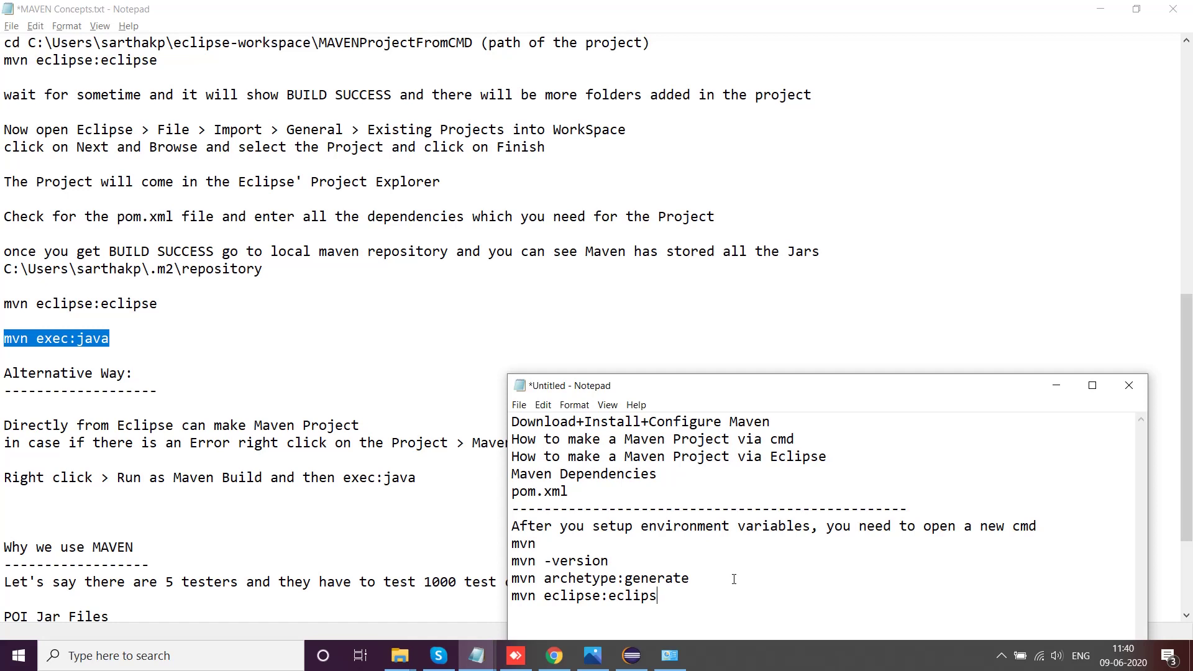
{"action": "key", "text": "Return"}
{"action": "type", "text": "mvn exec:java"}
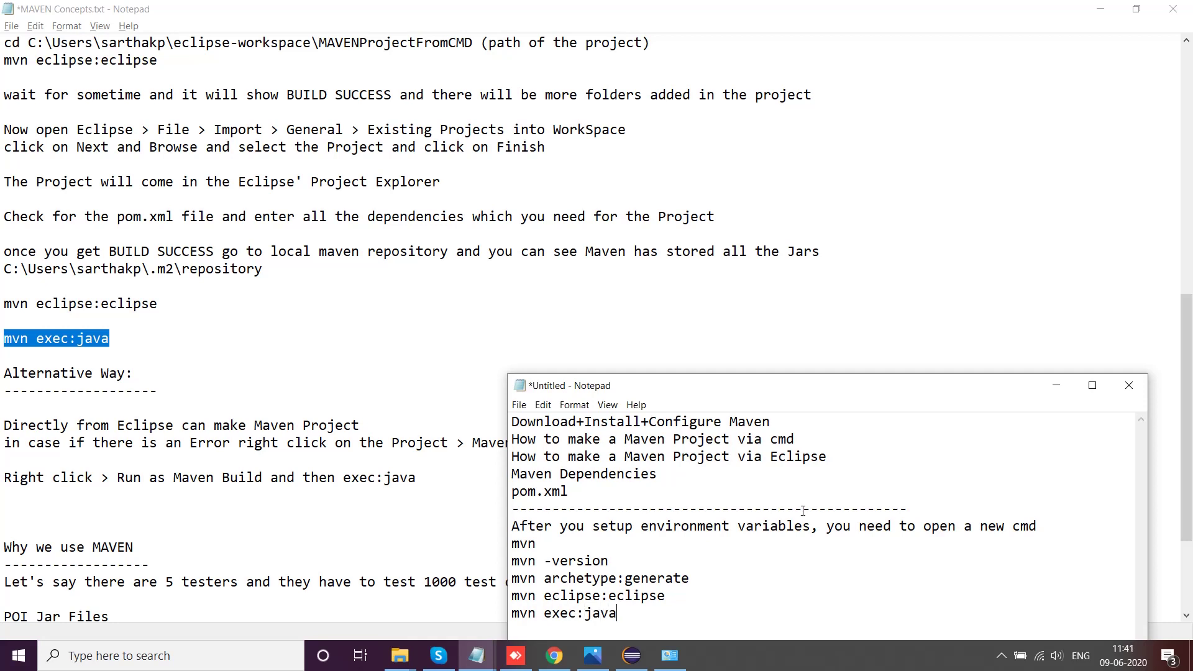
Step: Move the untitled note aside and minimize it, and close MAVEN Concepts.txt without saving the changes
{"action": "left_click_drag", "start_coordinate": [899, 389], "coordinate": [766, 185]}
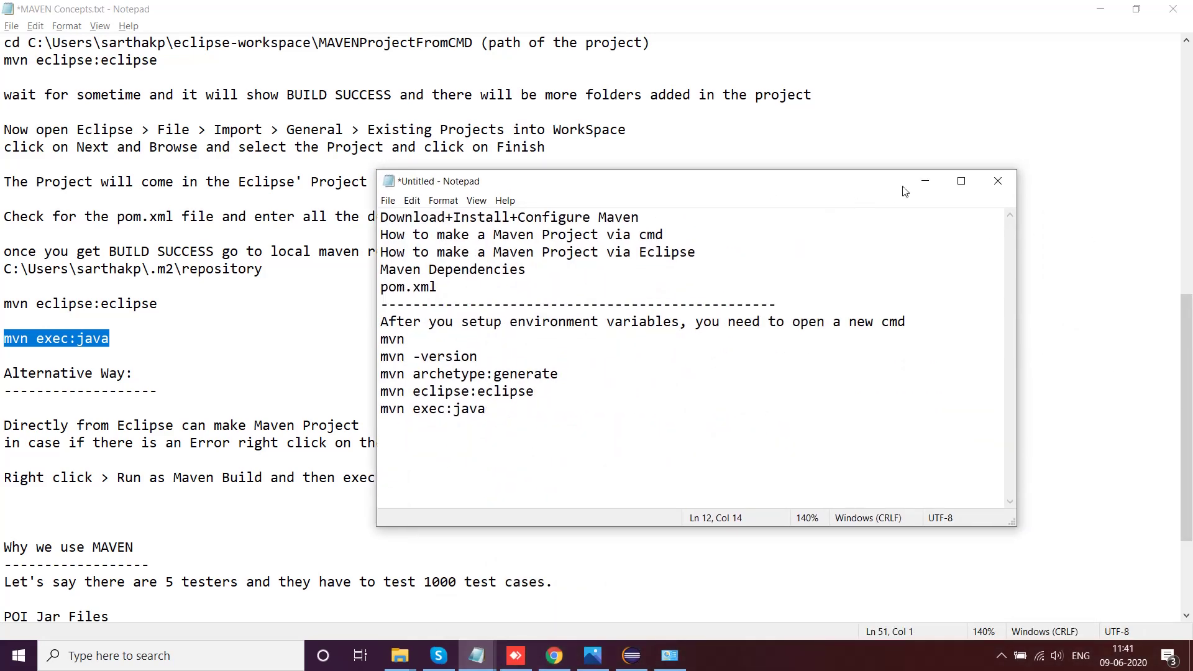
{"action": "left_click", "coordinate": [922, 182]}
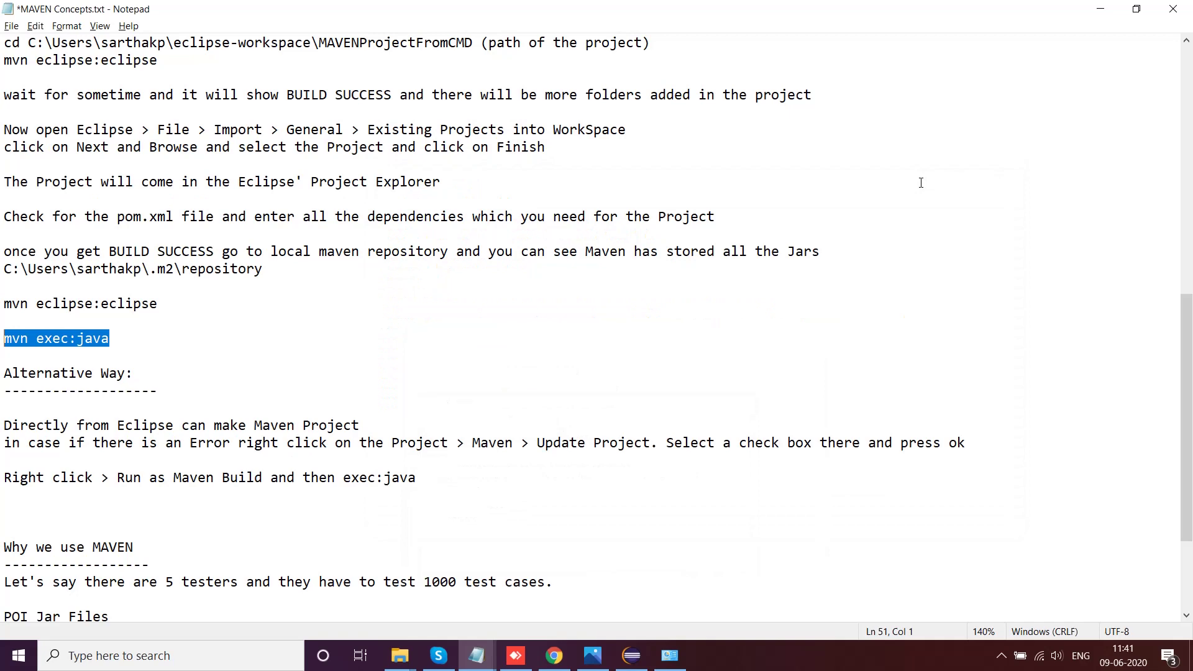
{"action": "left_click", "coordinate": [1174, 8]}
{"action": "left_click", "coordinate": [617, 342]}
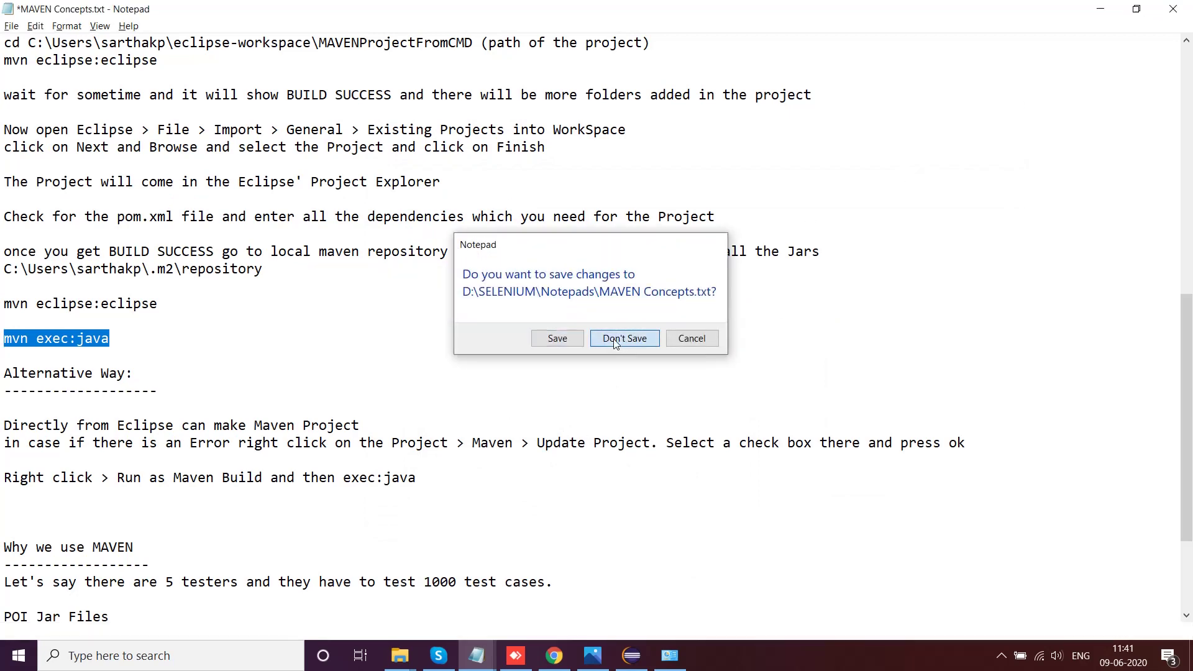
Step: In Eclipse, start a new Maven Project and set it as a simple project that skips archetype selection
{"action": "left_click", "coordinate": [11, 26]}
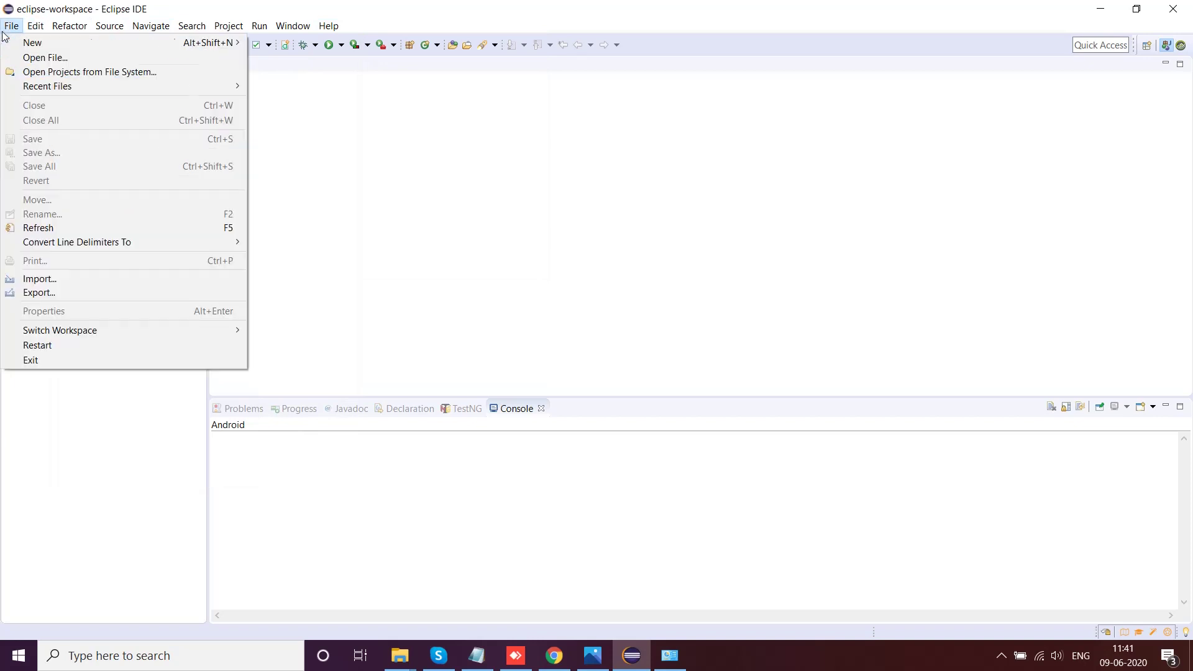
{"action": "mouse_move", "coordinate": [166, 43]}
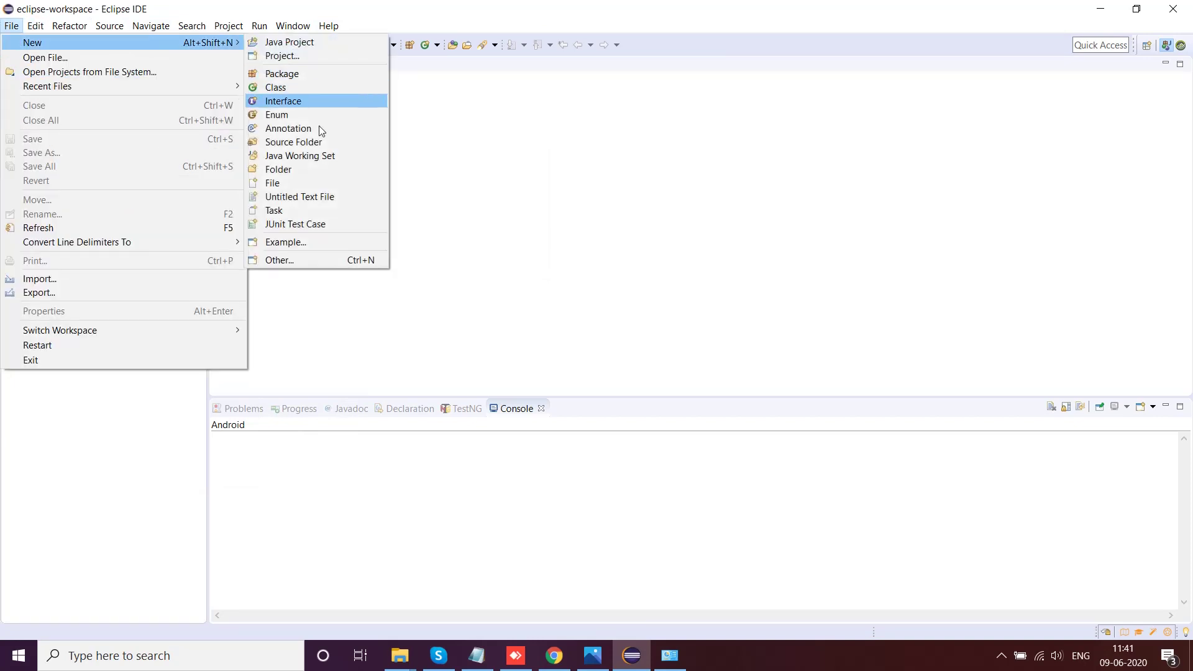
{"action": "left_click", "coordinate": [305, 258]}
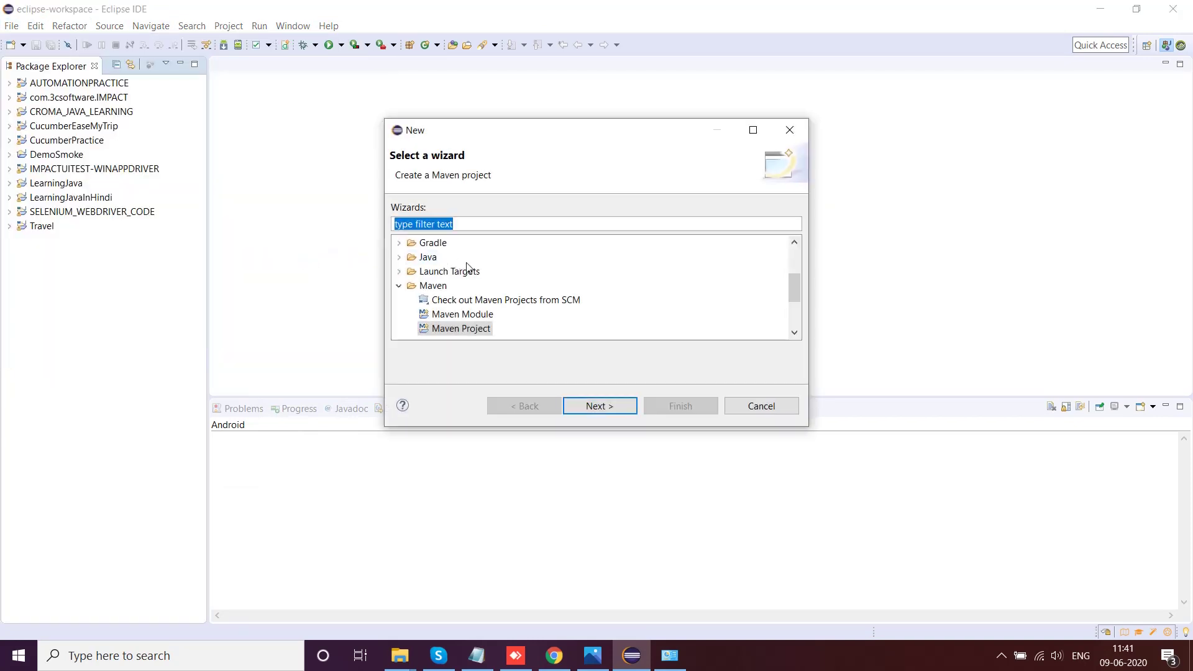
{"action": "type", "text": "Mave"}
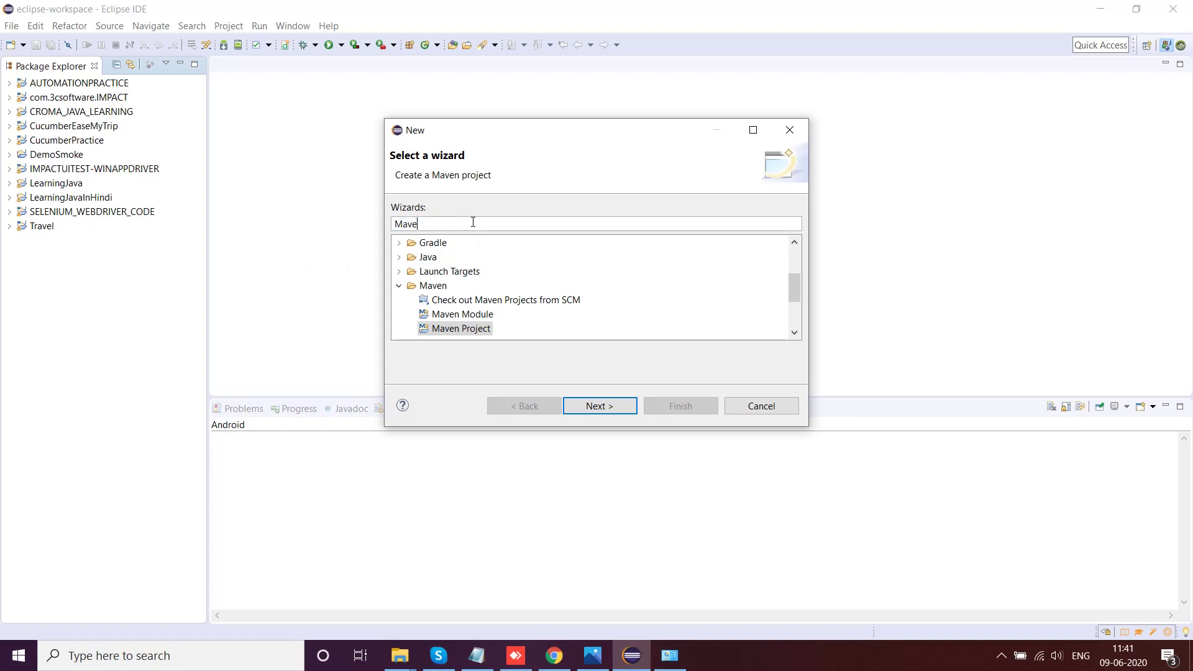
{"action": "type", "text": "n Project"}
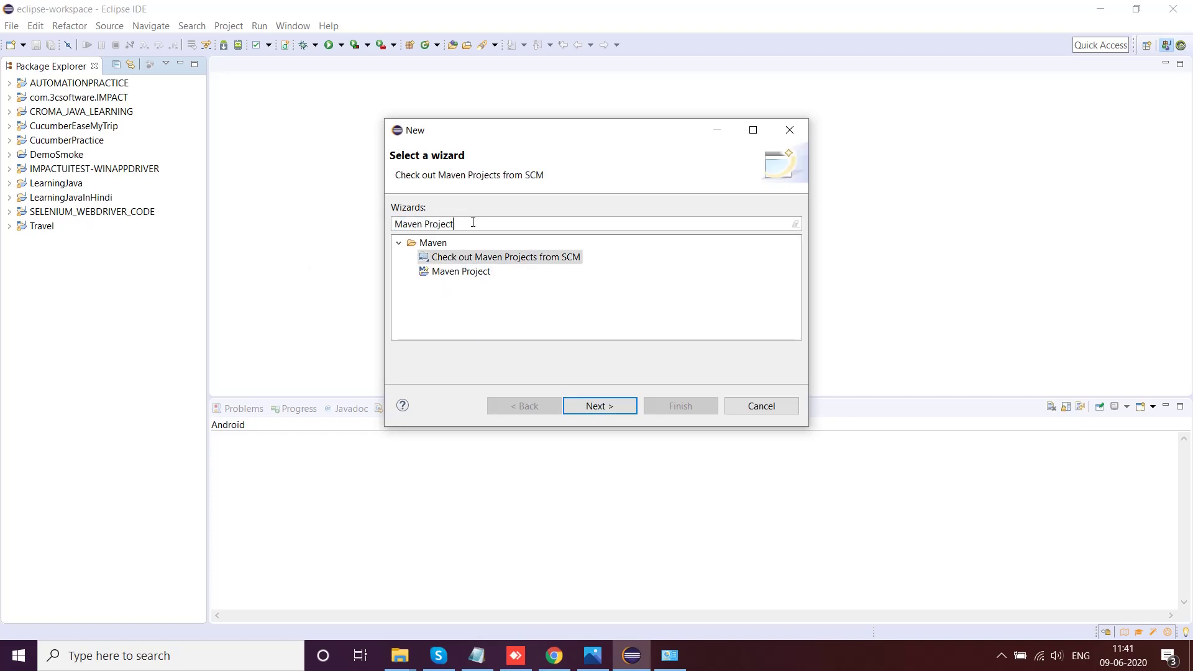
{"action": "left_click", "coordinate": [464, 273]}
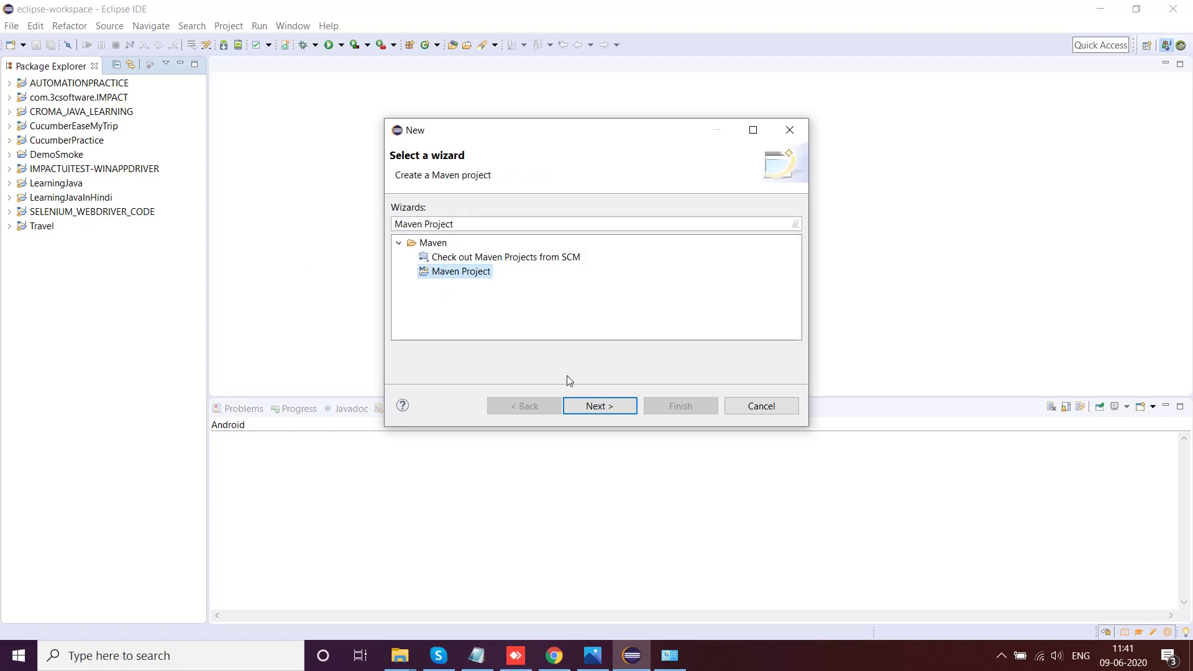
{"action": "left_click", "coordinate": [606, 408]}
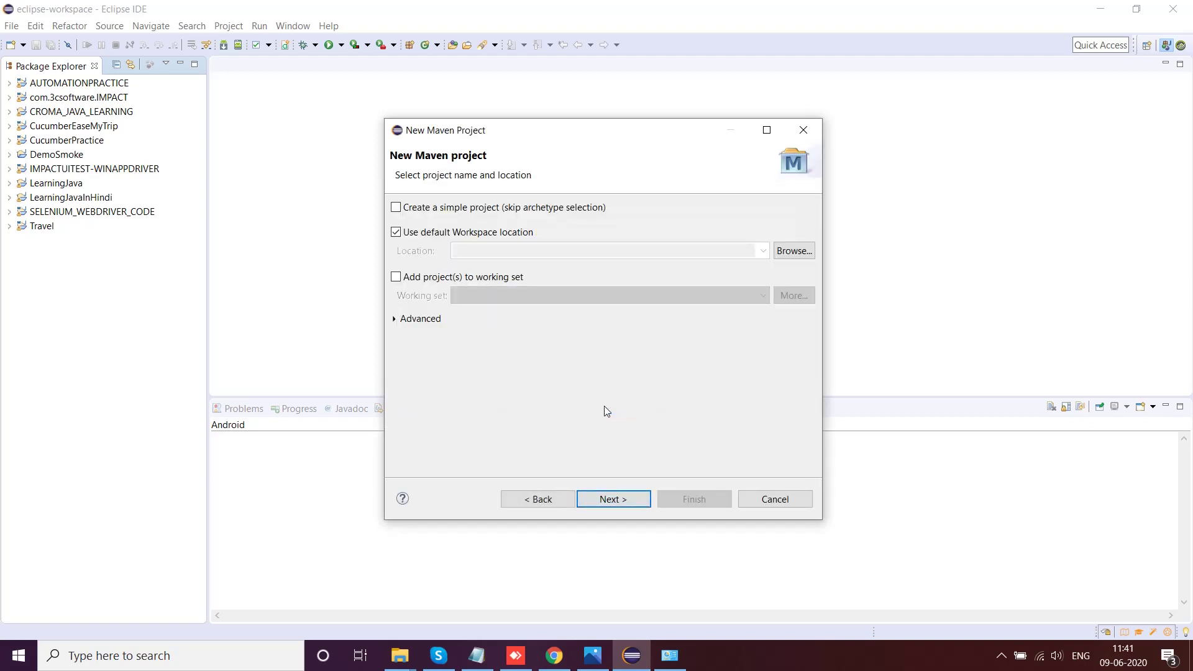
{"action": "left_click", "coordinate": [397, 210]}
{"action": "left_click", "coordinate": [603, 501]}
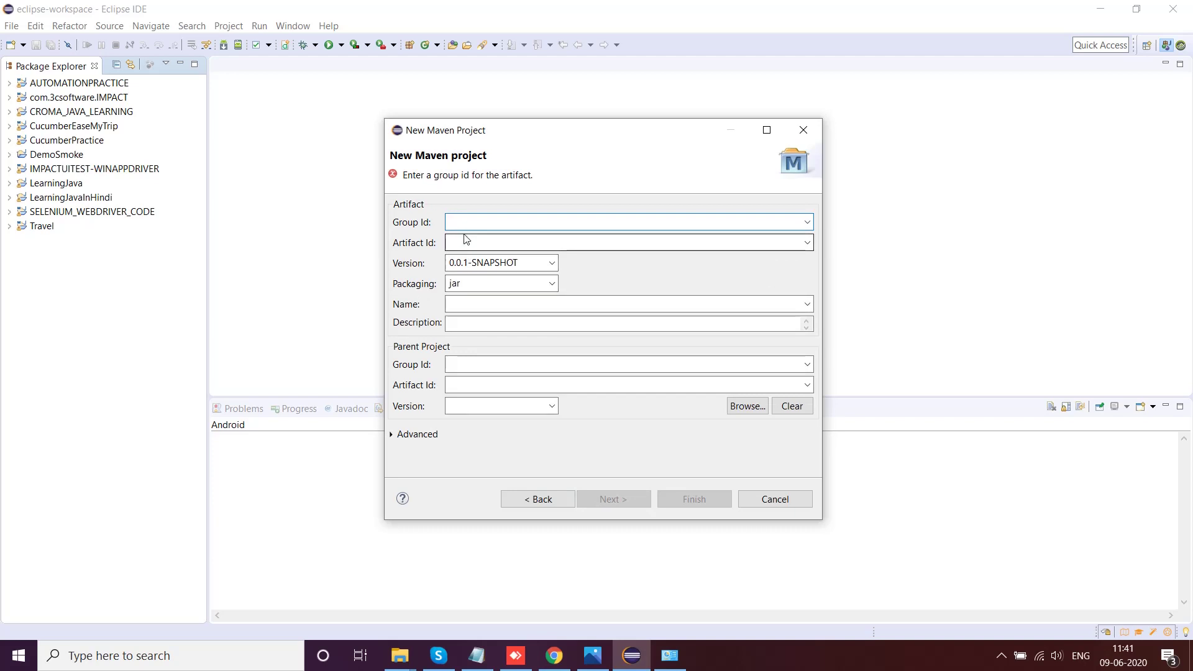
Step: Create the Maven project with group id com.rediffsmoke.test and artifact id MAVEN_REDIFF_PROJECT
{"action": "type", "text": "com.redi"}
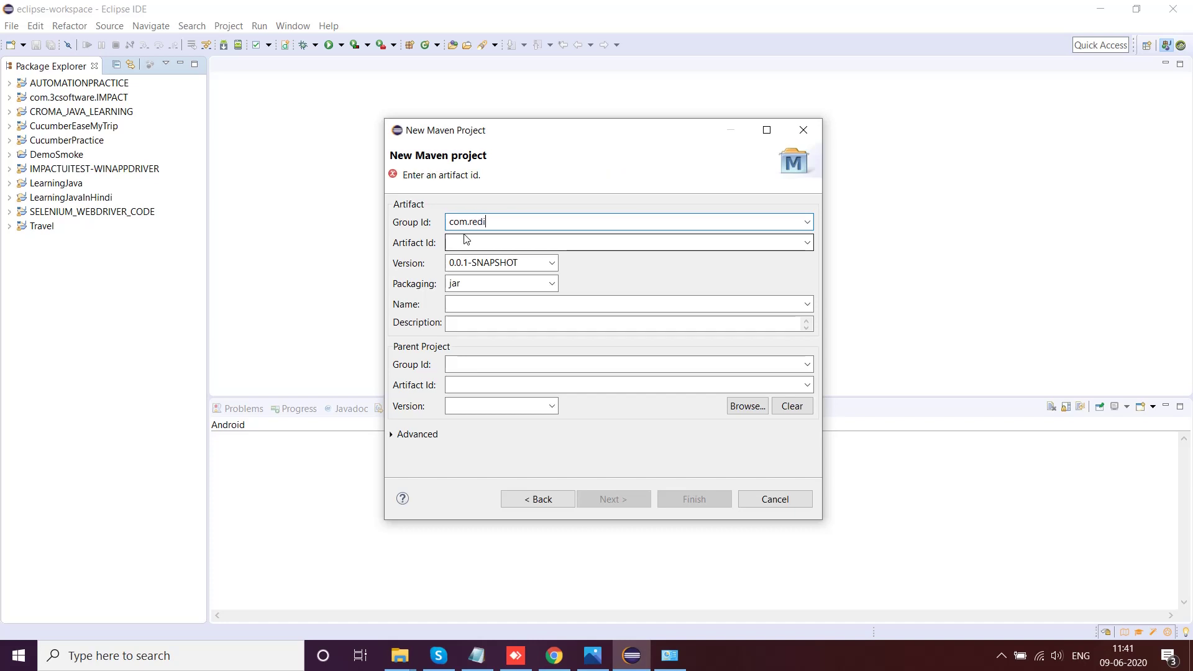
{"action": "type", "text": "ffsmoke.test"}
{"action": "left_click", "coordinate": [479, 244]}
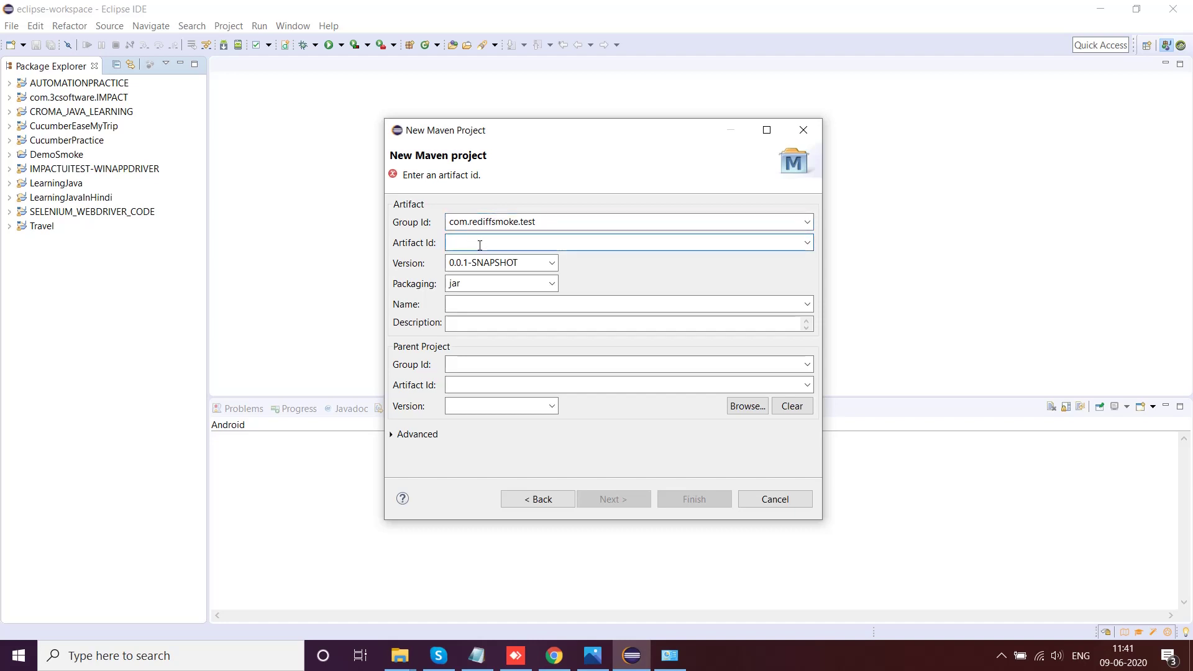
{"action": "type", "text": "MAVEN"}
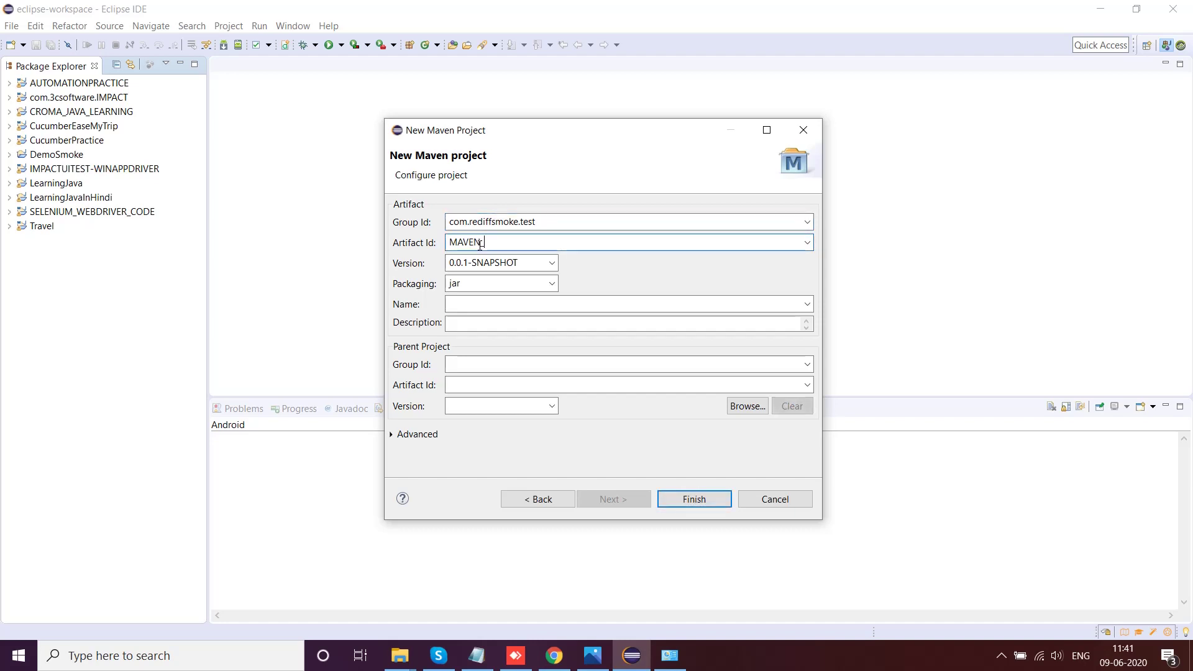
{"action": "type", "text": "_REDIFF_PROJECT"}
{"action": "left_click", "coordinate": [680, 499]}
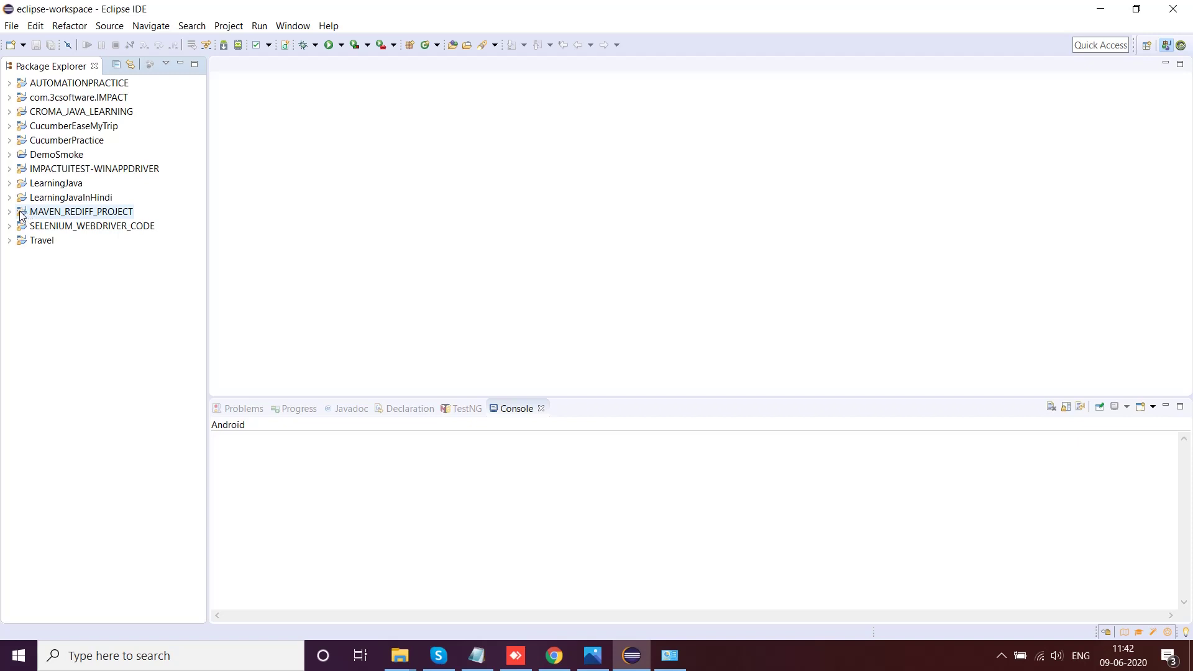
Step: Expand MAVEN_REDIFF_PROJECT, open its pom.xml and examine the groupId and artifactId lines
{"action": "left_click", "coordinate": [9, 212]}
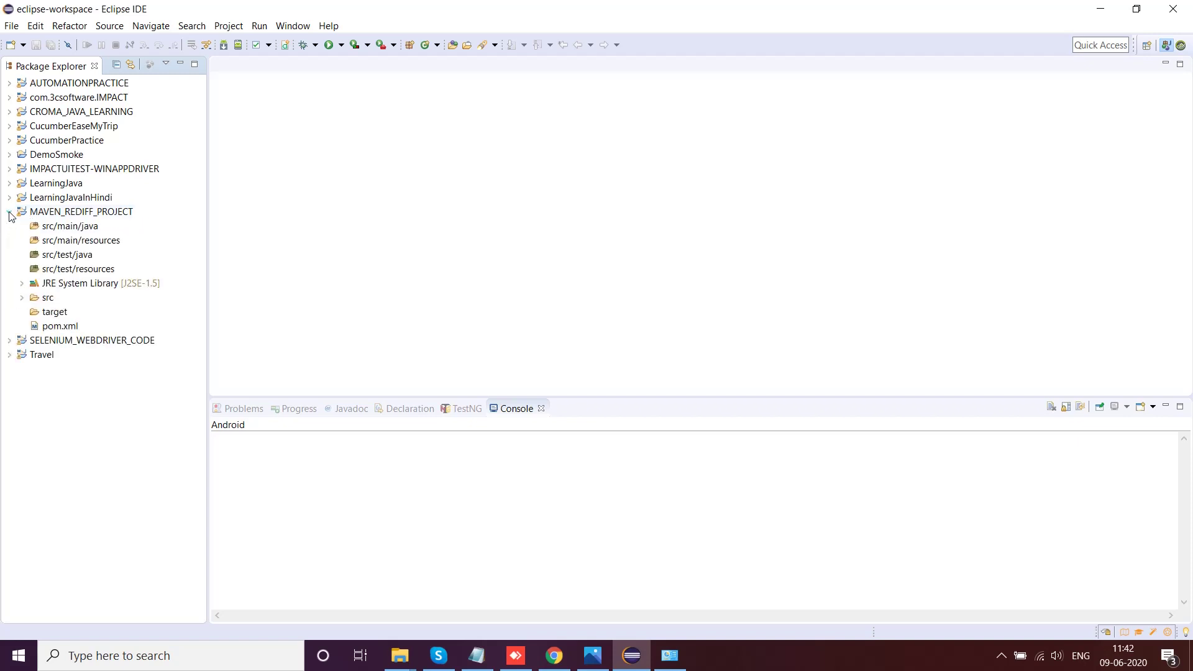
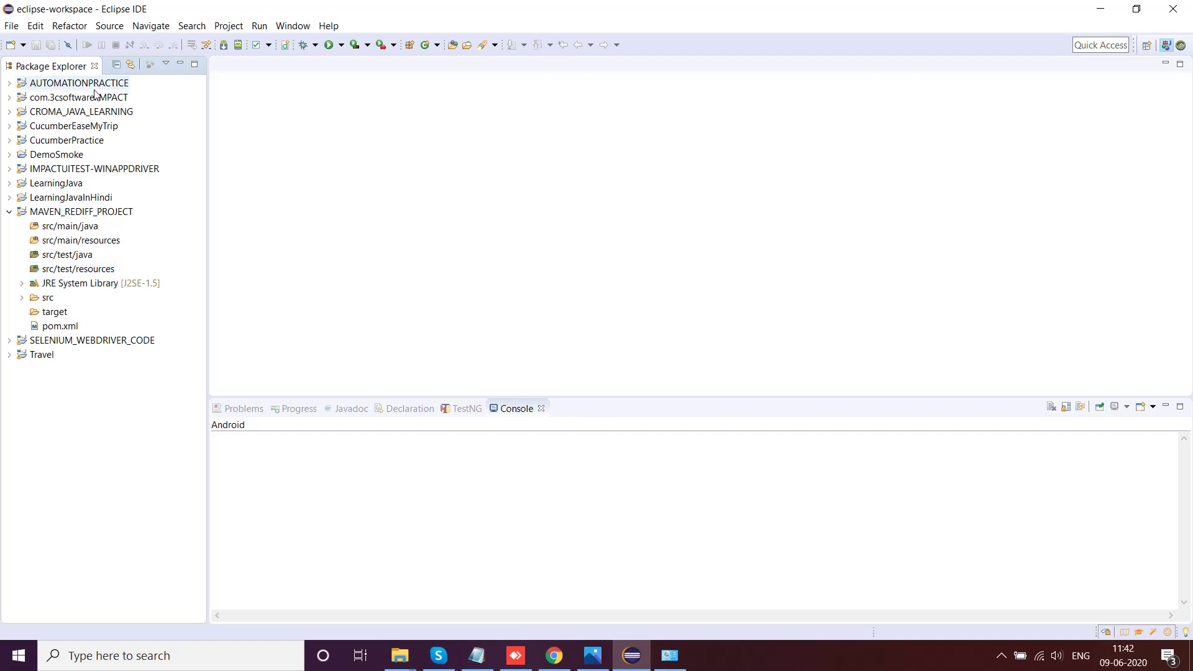
{"action": "left_click", "coordinate": [71, 329]}
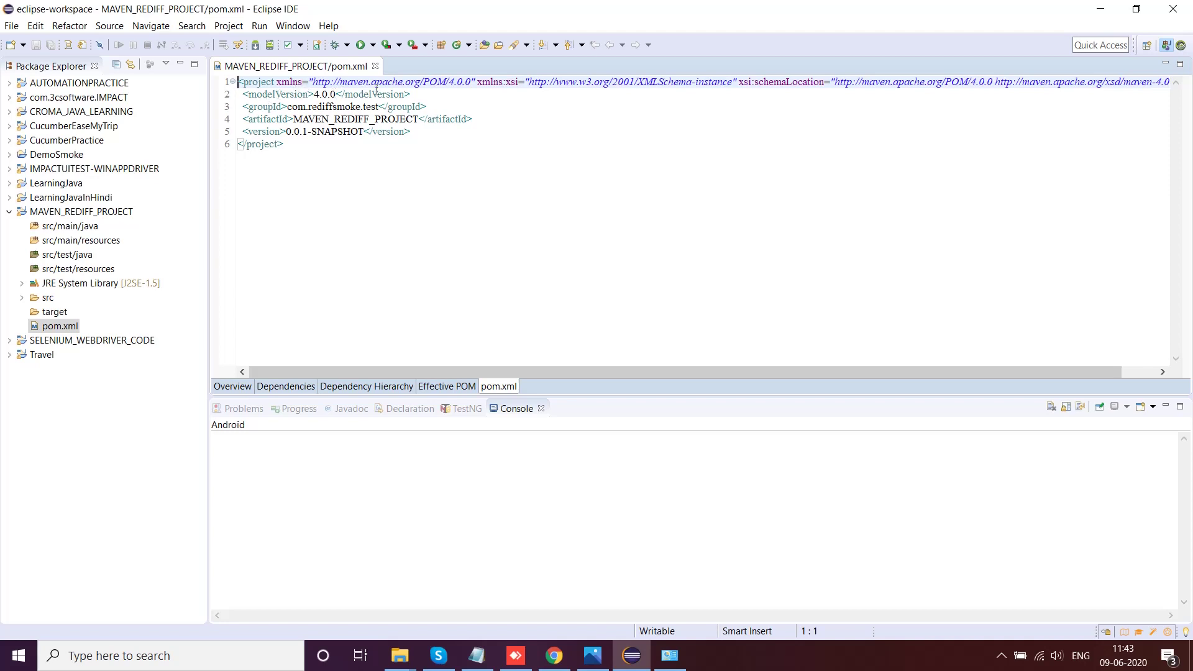
{"action": "left_click_drag", "start_coordinate": [239, 107], "coordinate": [429, 107]}
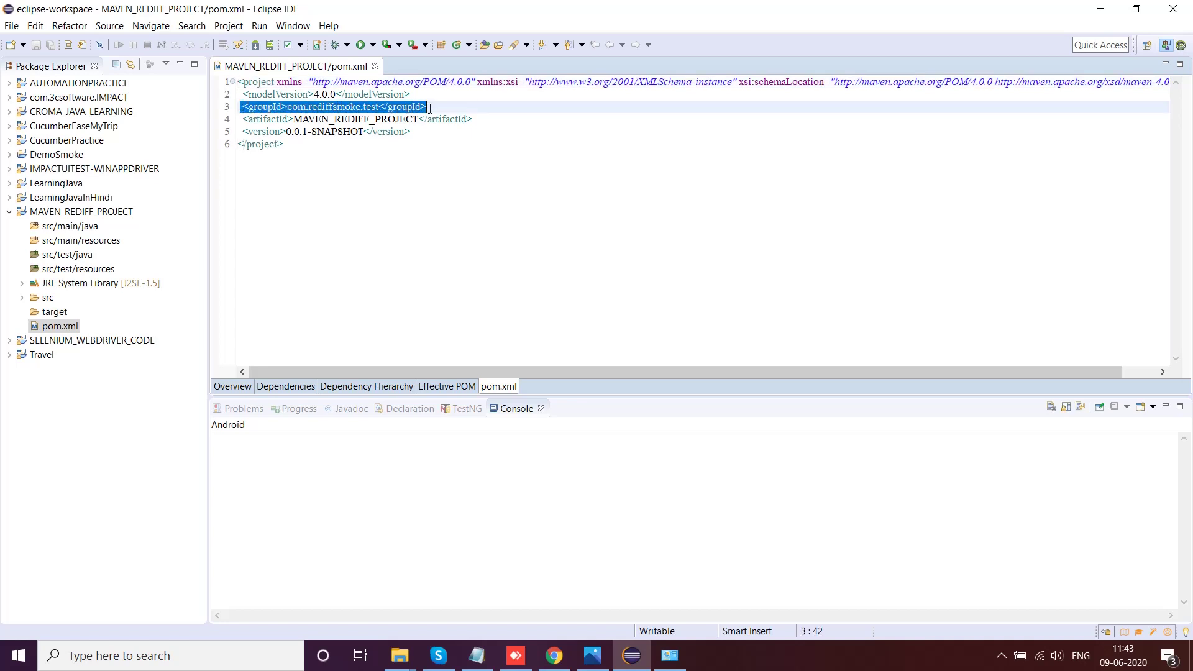
{"action": "left_click", "coordinate": [242, 120]}
{"action": "left_click_drag", "start_coordinate": [242, 120], "coordinate": [473, 120]}
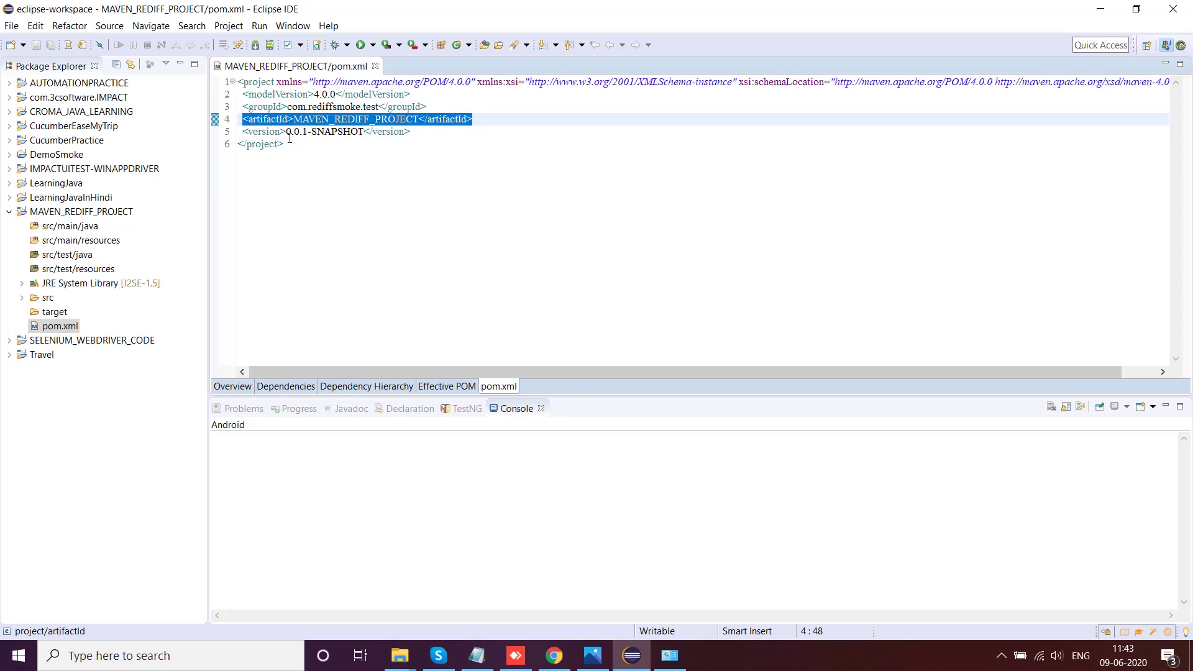
Step: Add a dependencies element with empty lines inside it below the version line in pom.xml and save the file
{"action": "left_click", "coordinate": [414, 136]}
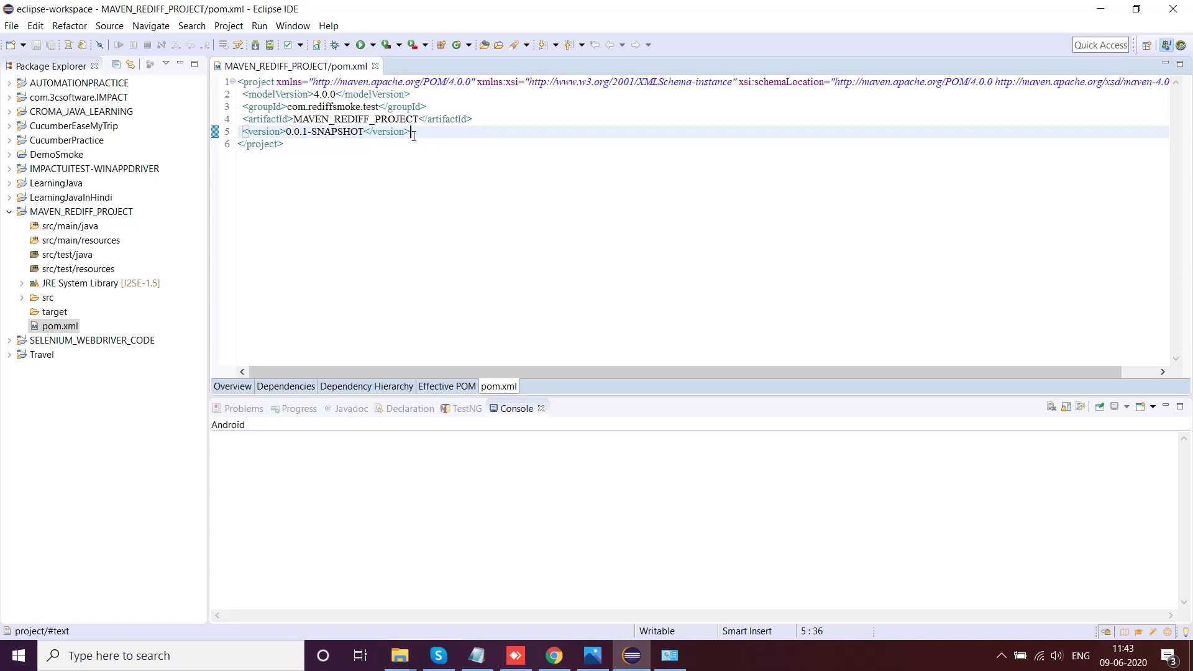
{"action": "key", "text": "Return"}
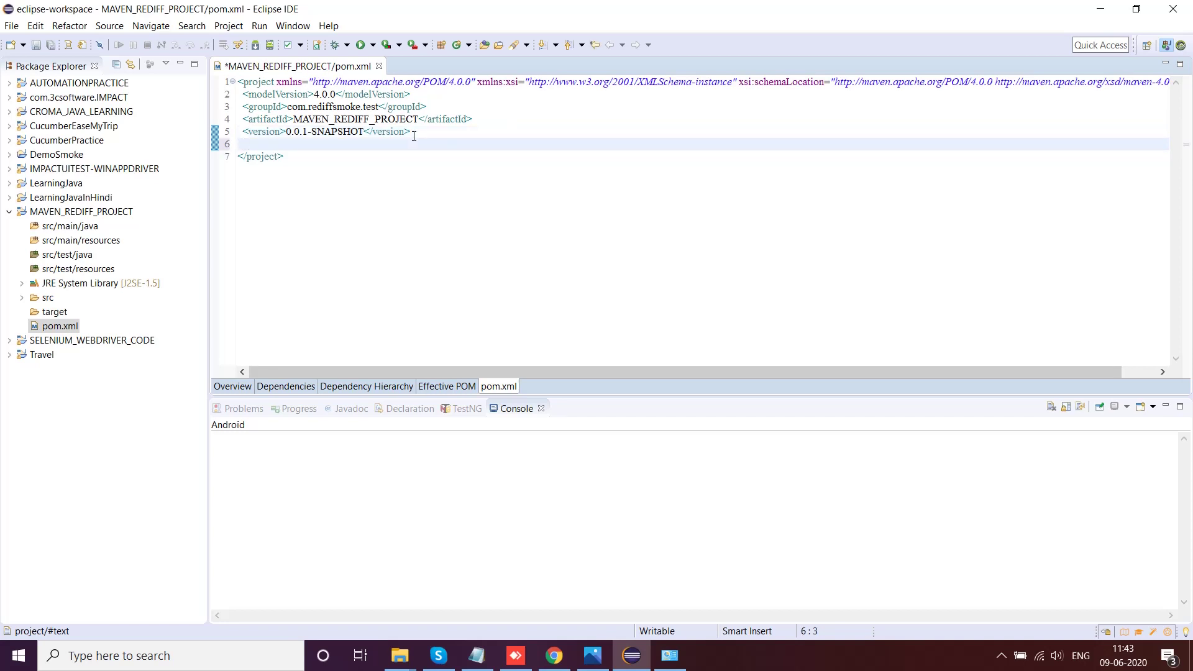
{"action": "type", "text": "<dependencies></dependencies>"}
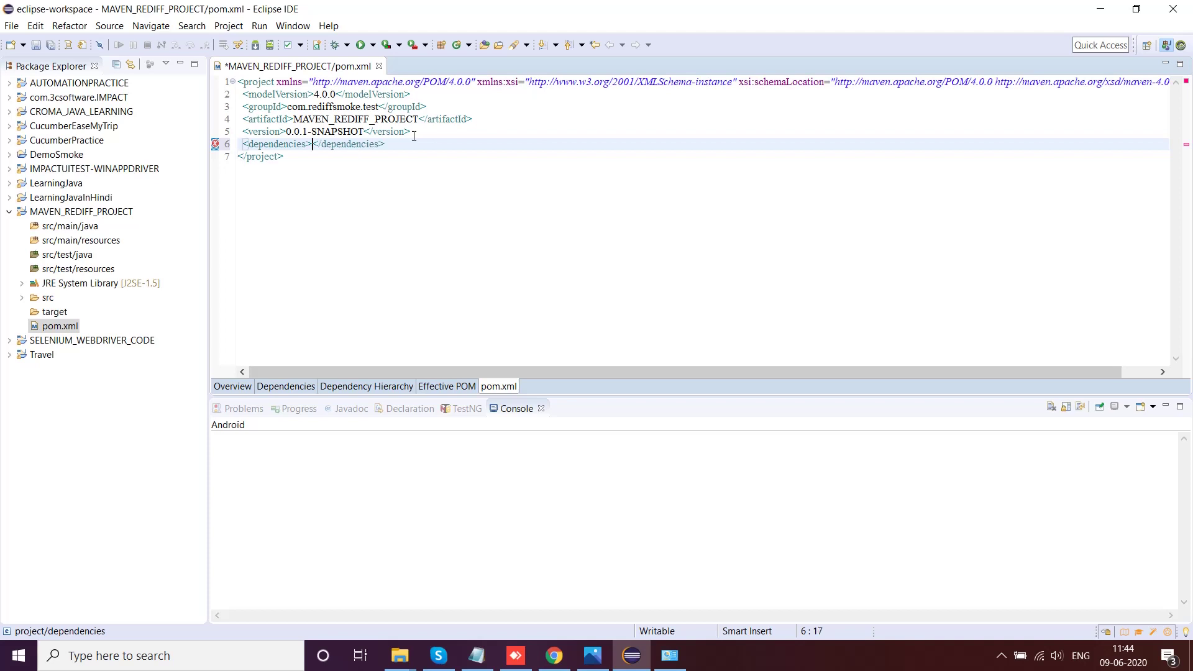
{"action": "key", "text": "Return"}
{"action": "key", "text": "Return"}
{"action": "key", "text": "Return"}
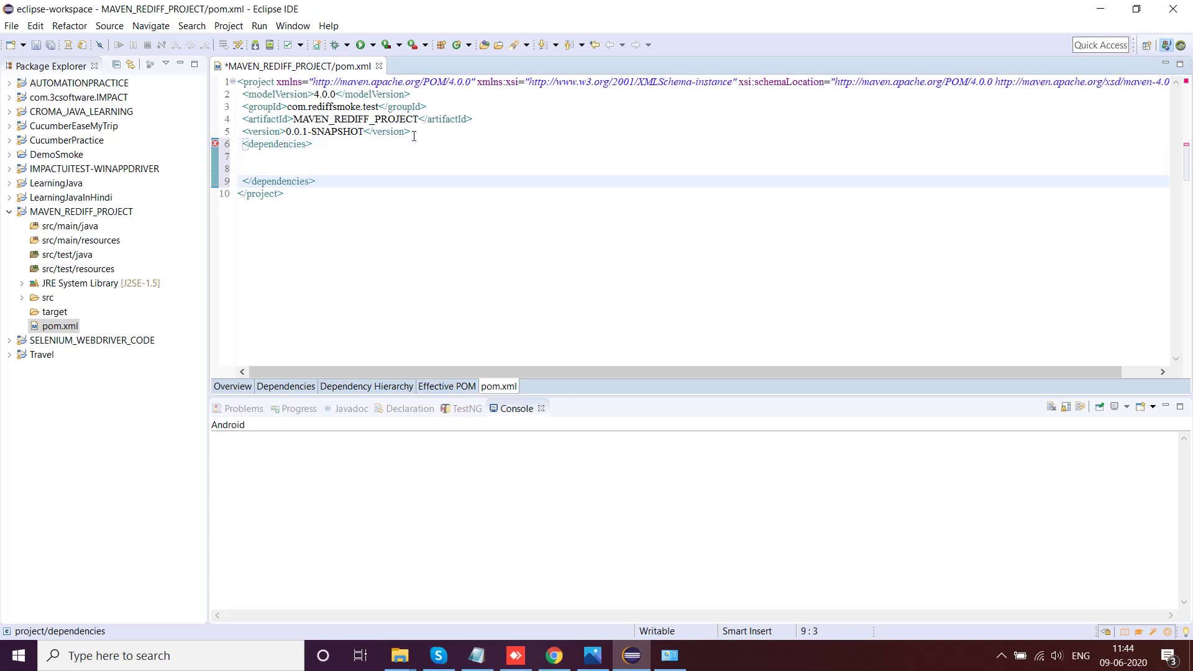
{"action": "left_click", "coordinate": [257, 163]}
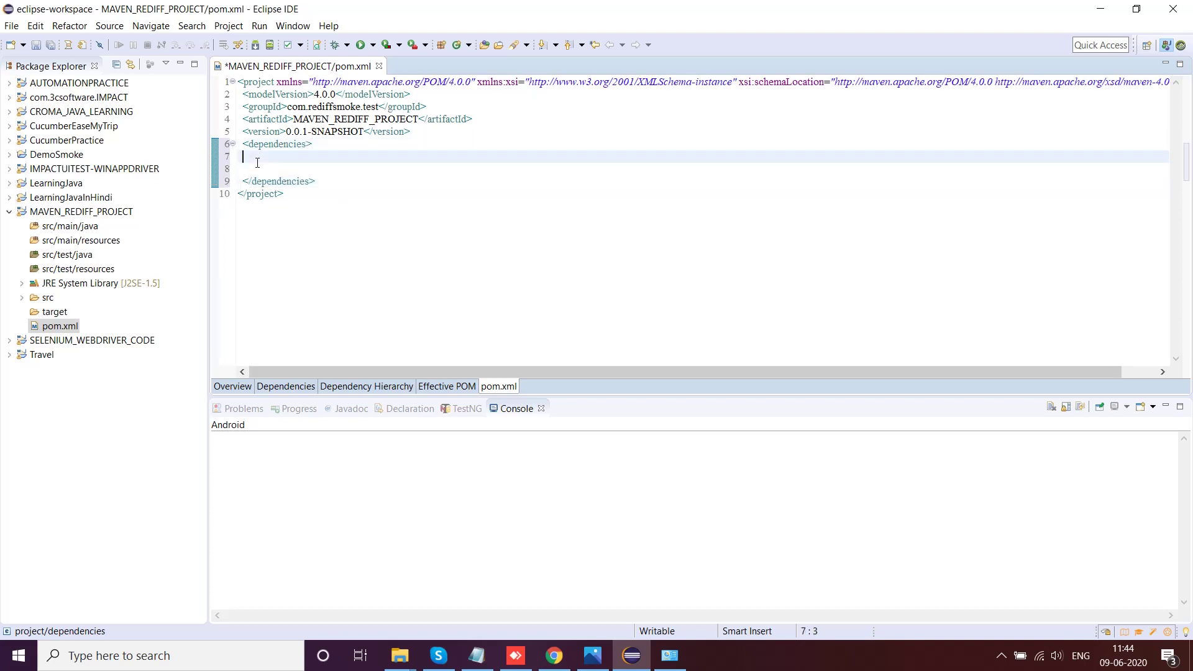
{"action": "key", "text": "ctrl+s"}
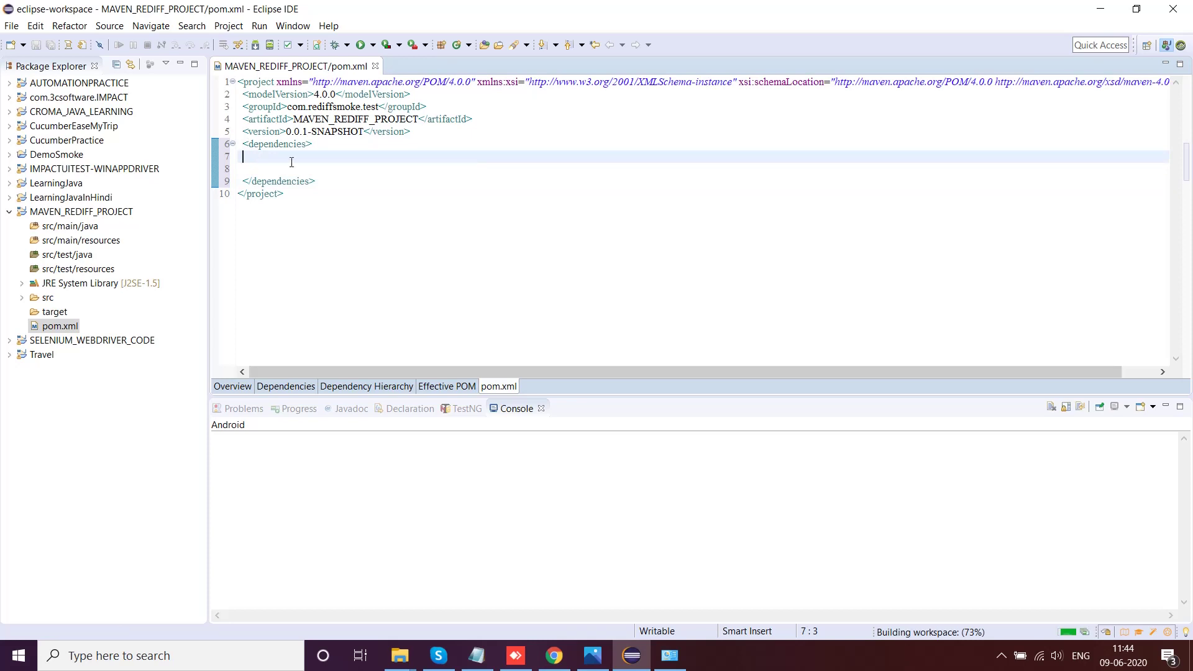
{"action": "key", "text": "Return"}
{"action": "key", "text": "Return"}
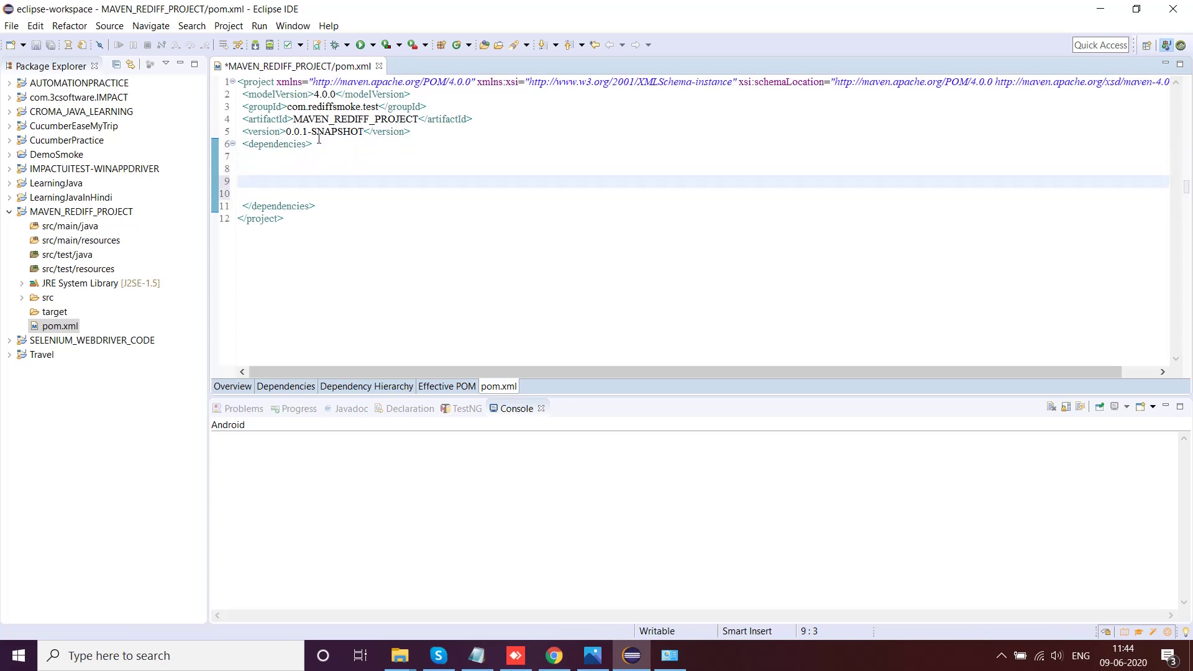
{"action": "key", "text": "ctrl+s"}
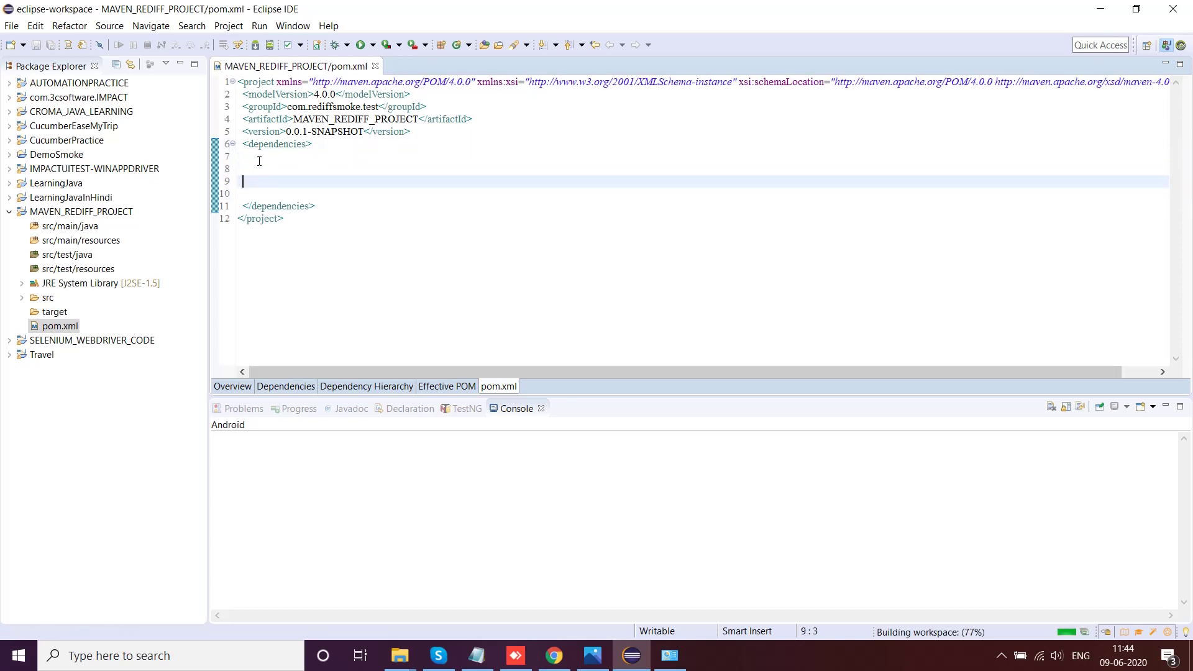
Step: Switch to the Notepad notes and add a long dashed separator line below mvn exec:java, followed by an empty line
{"action": "left_click", "coordinate": [477, 655]}
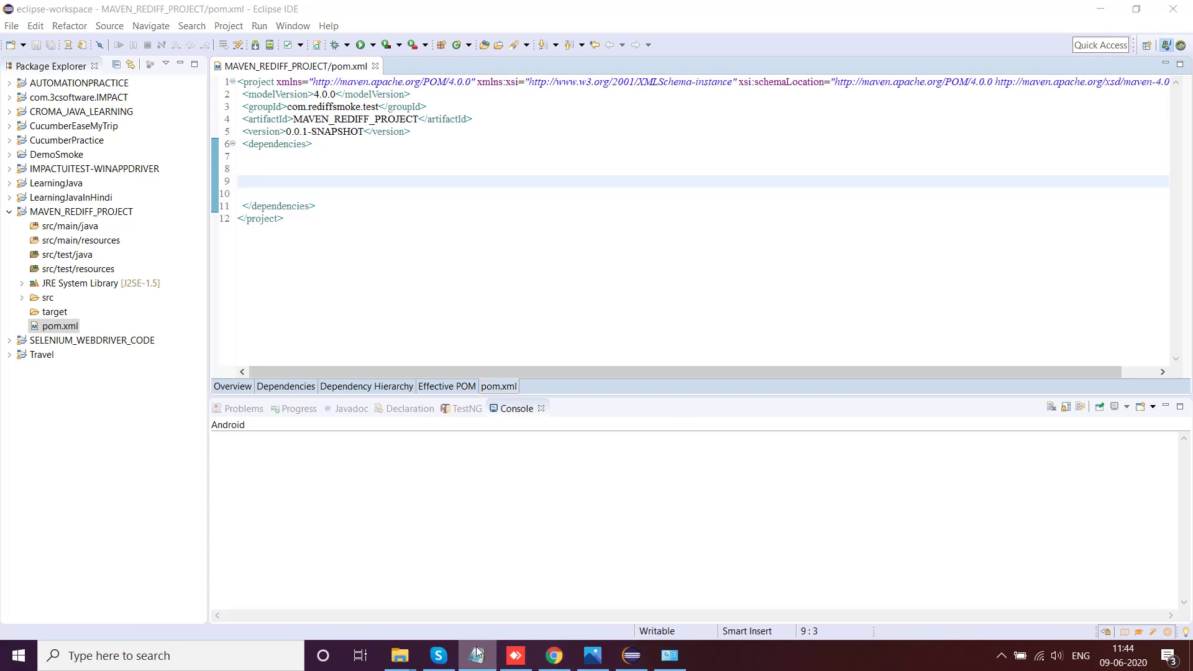
{"action": "left_click", "coordinate": [962, 181]}
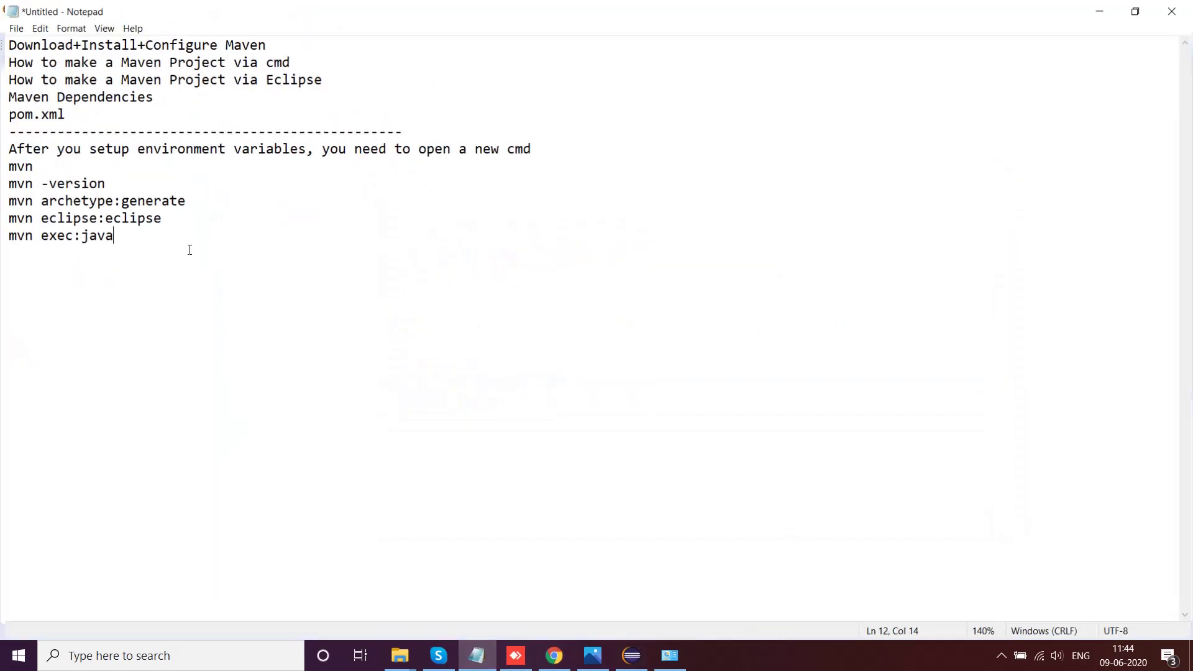
{"action": "type", "text": "--------"}
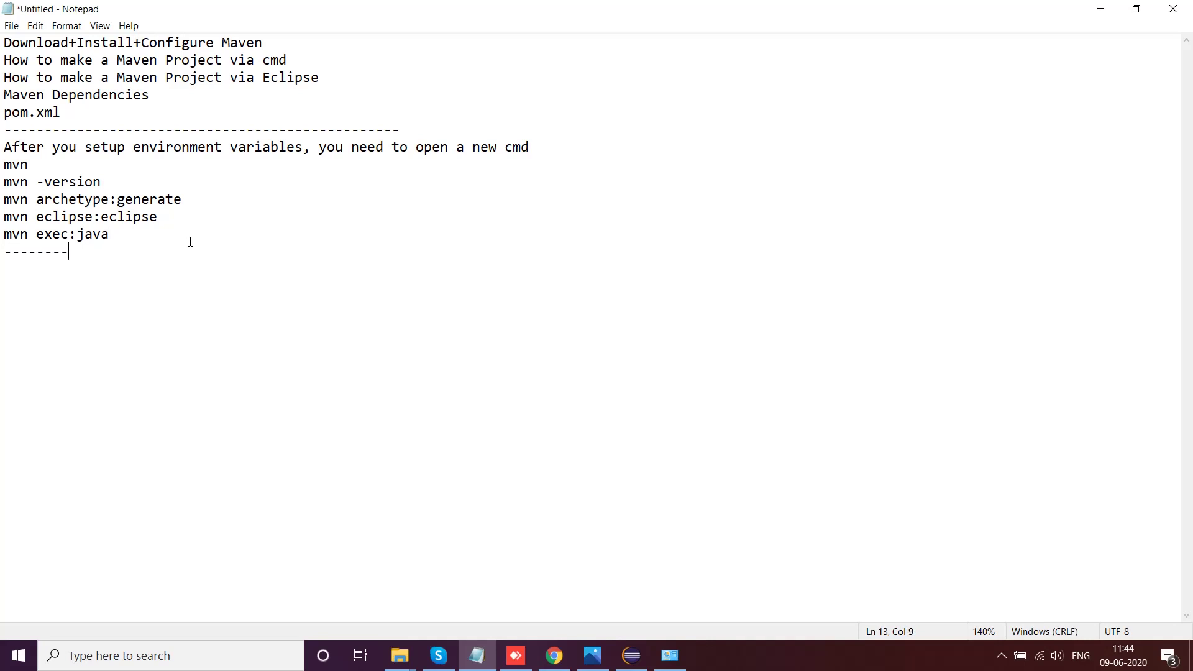
{"action": "type", "text": "----------------------------------------------------------------"}
{"action": "key", "text": "Return"}
{"action": "key", "text": "Return"}
Step: List seelnium, testng, junit, WebDriverManager, apache and reports on separate lines below the new separator
{"action": "type", "text": "seelniu"}
{"action": "type", "text": "m te"}
{"action": "type", "text": "st"}
{"action": "key", "text": "BackSpace"}
{"action": "key", "text": "BackSpace"}
{"action": "type", "text": "testng"}
{"action": "key", "text": "Return"}
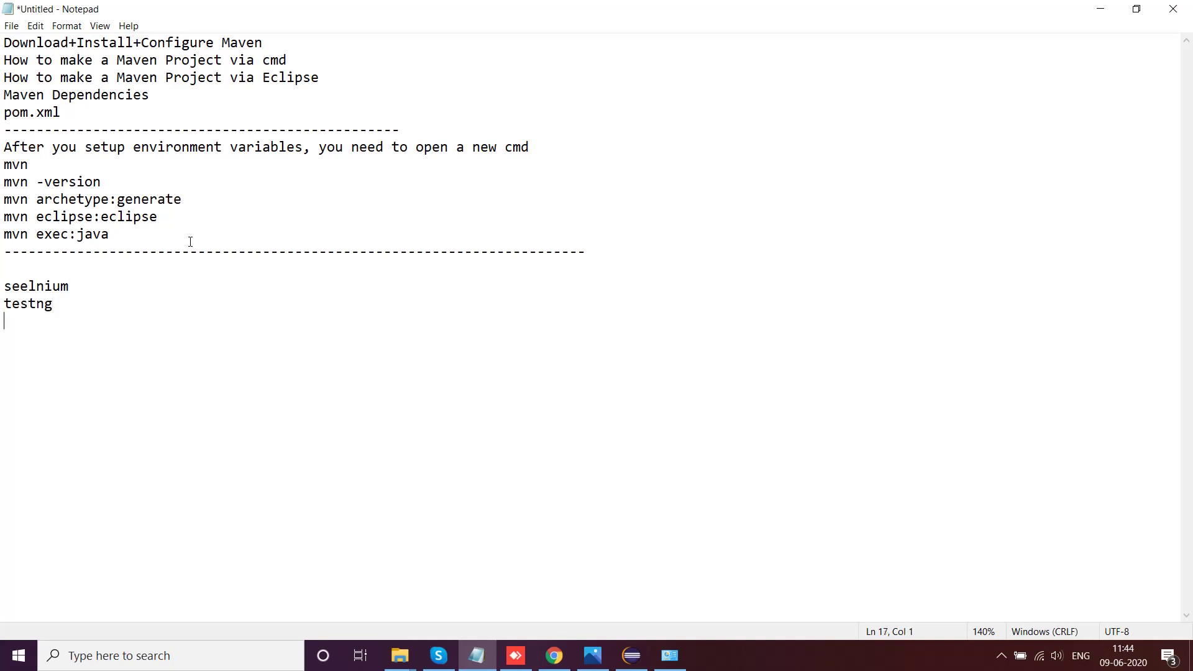
{"action": "type", "text": "junit "}
{"action": "type", "text": "WebDriverM"}
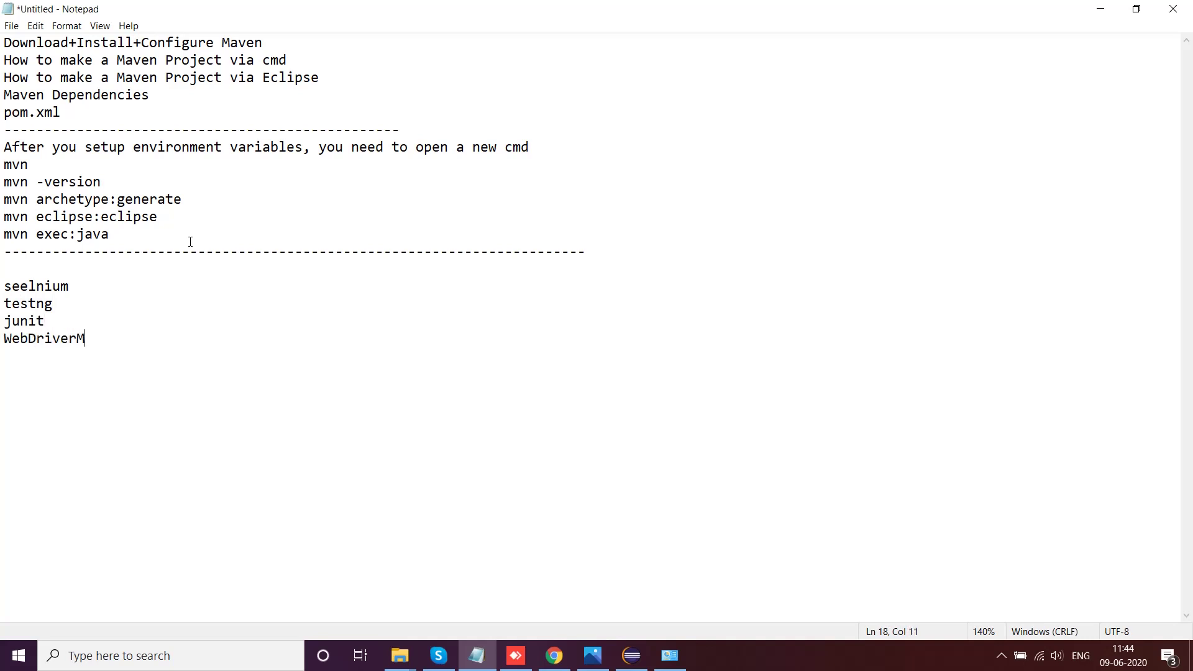
{"action": "type", "text": "anager "}
{"action": "type", "text": "apache"}
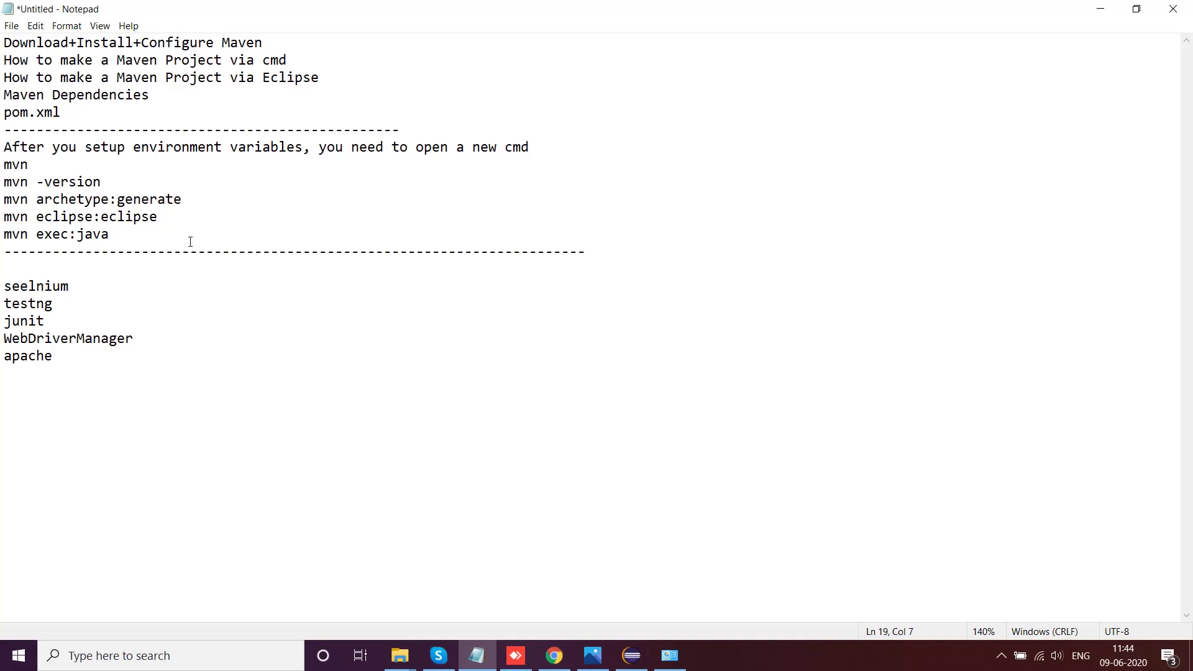
{"action": "key", "text": "Return"}
{"action": "type", "text": "reports"}
Step: Correct the list's first entry to selenium and add the note "add dependecies in pom.xml file" below the list
{"action": "left_click", "coordinate": [28, 285]}
{"action": "key", "text": "BackSpace"}
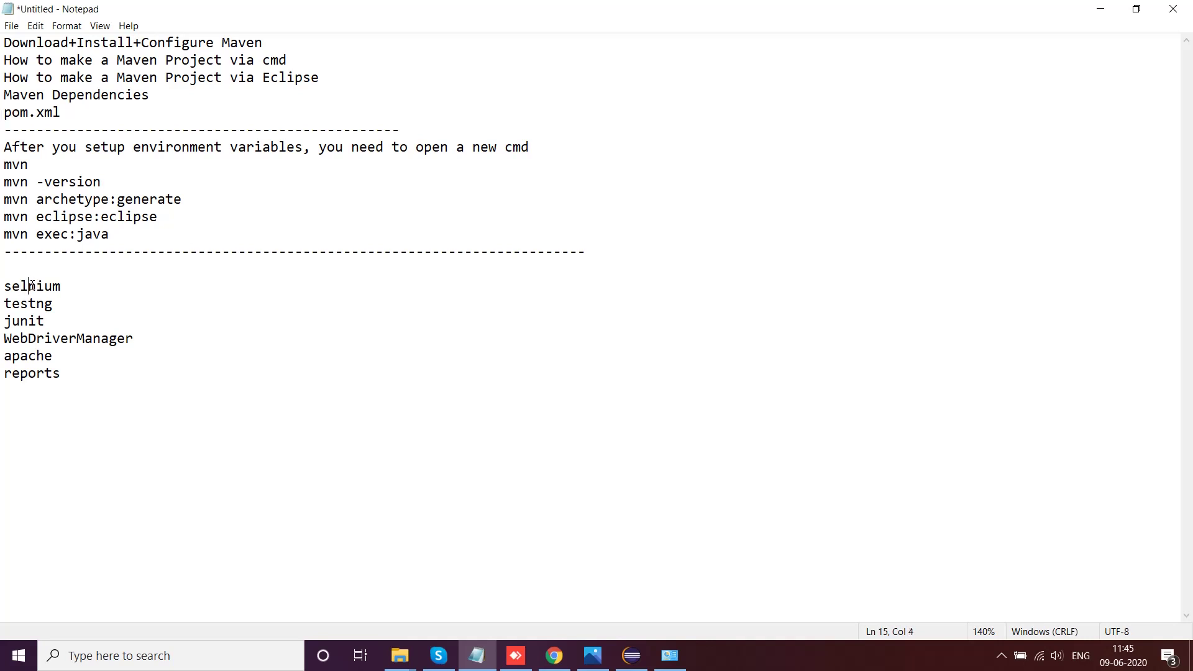
{"action": "type", "text": "e"}
{"action": "left_click", "coordinate": [79, 368]}
{"action": "type", "text": "add depende"}
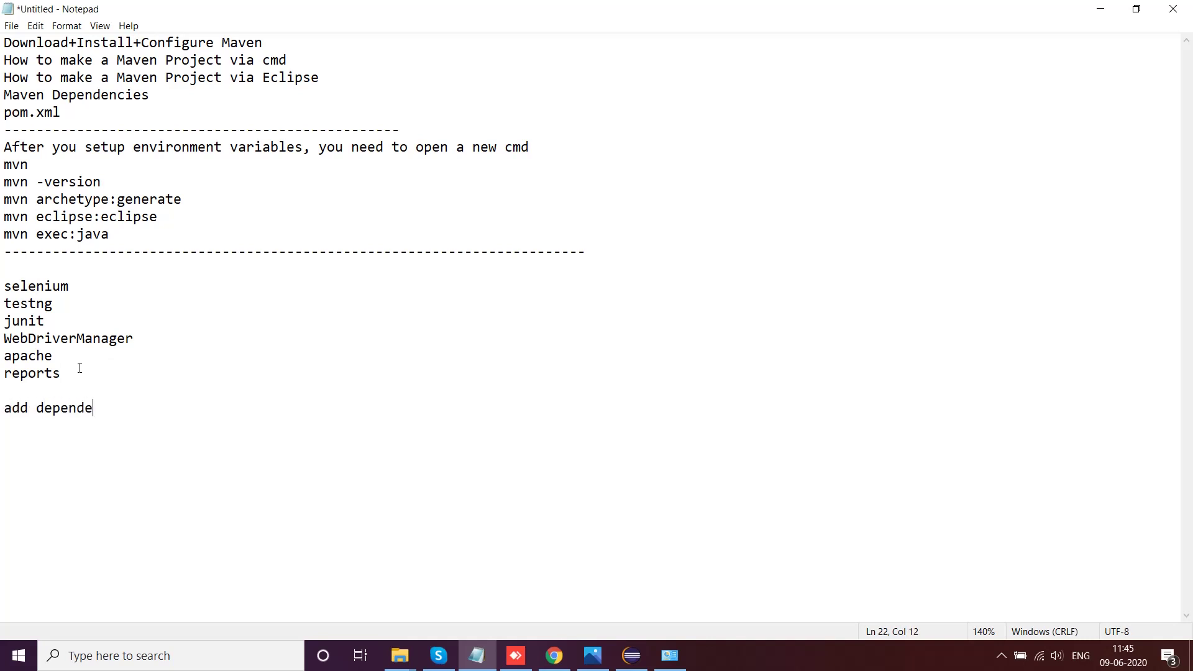
{"action": "type", "text": "cies in pom.xml file"}
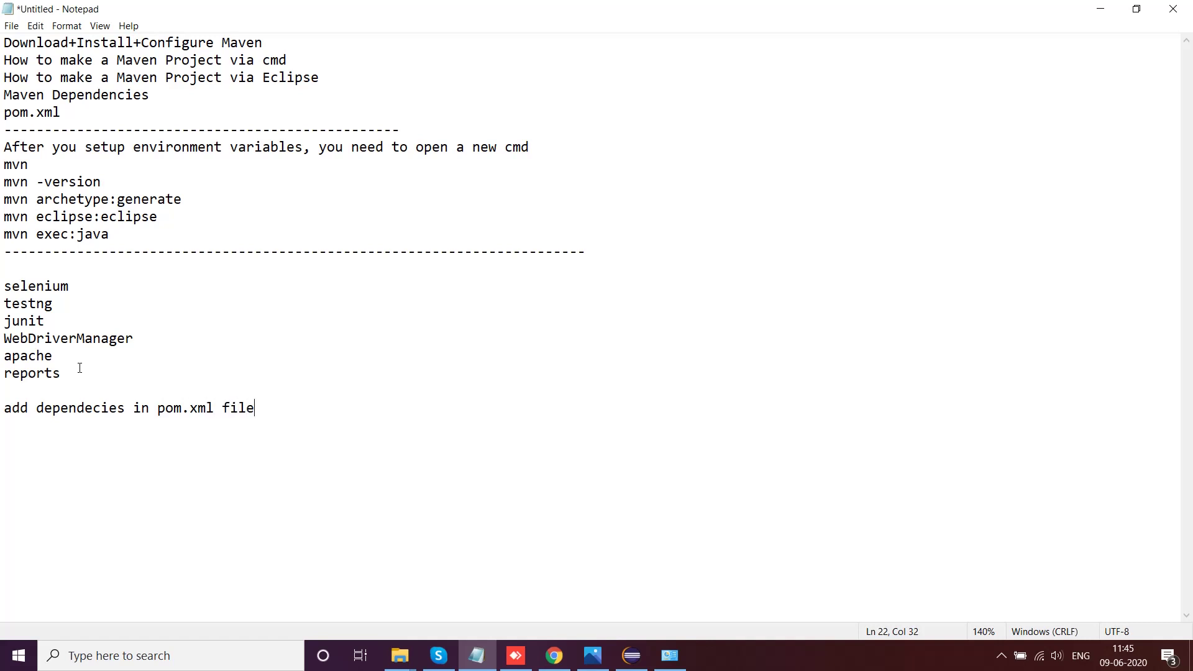
Step: Switch to Chrome, open Google in a new tab, dismiss the downloads bar and search for maven dependencies
{"action": "left_click", "coordinate": [554, 655]}
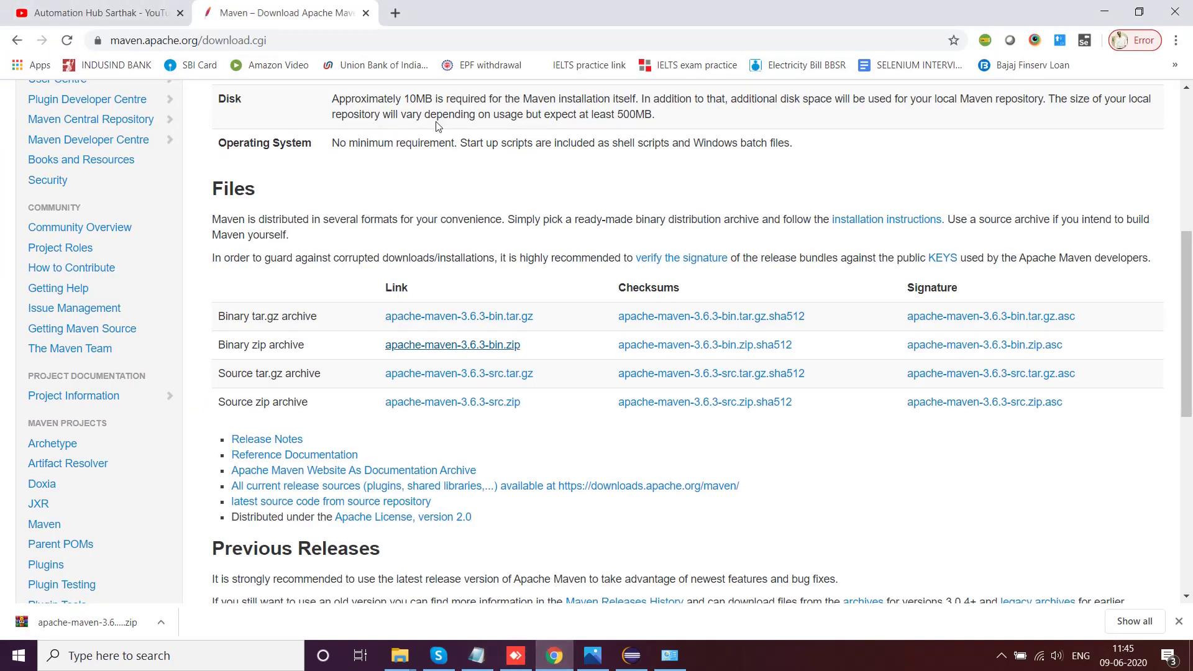
{"action": "left_click", "coordinate": [395, 13]}
{"action": "type", "text": "go"}
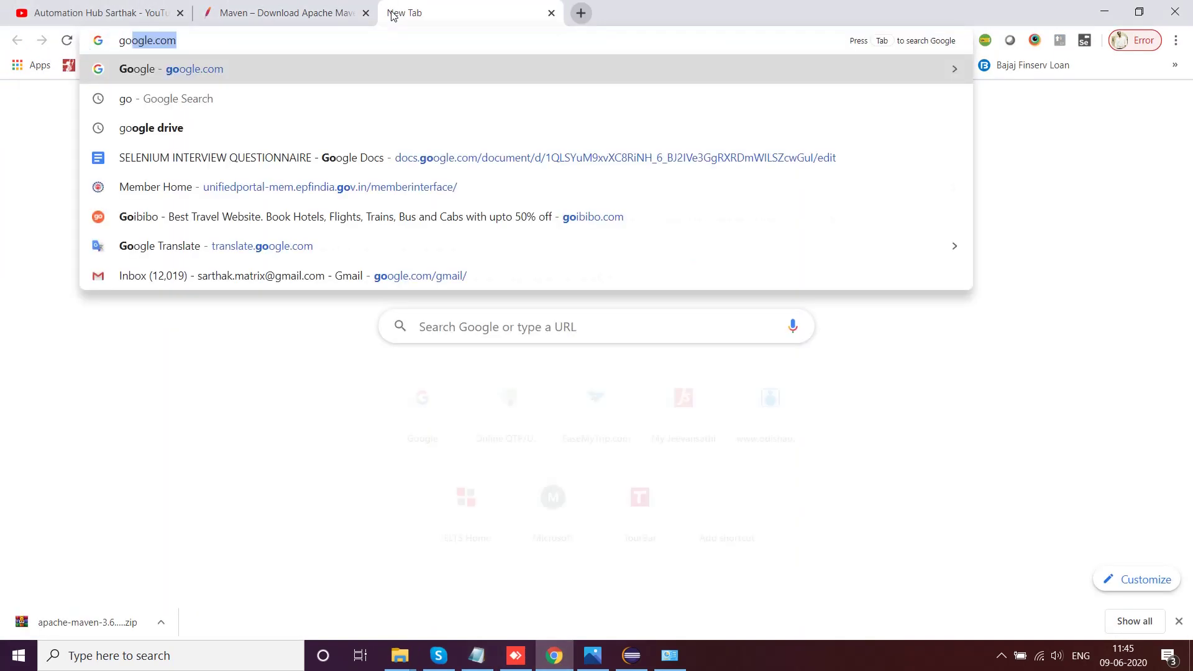
{"action": "key", "text": "Return"}
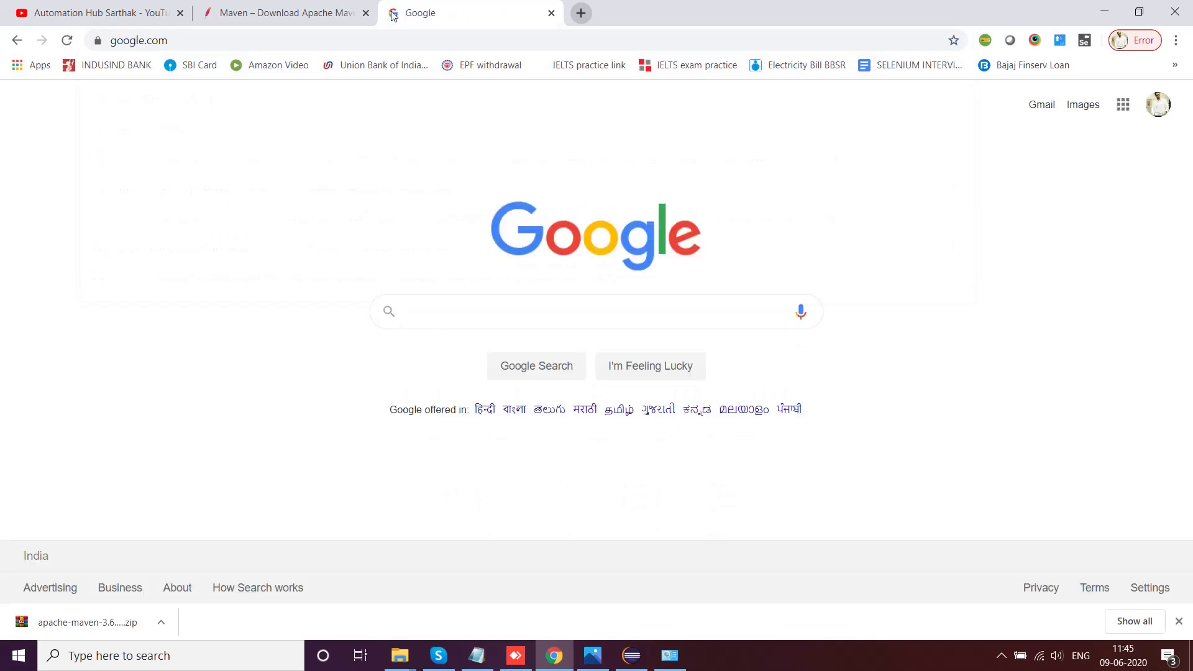
{"action": "left_click", "coordinate": [1179, 622]}
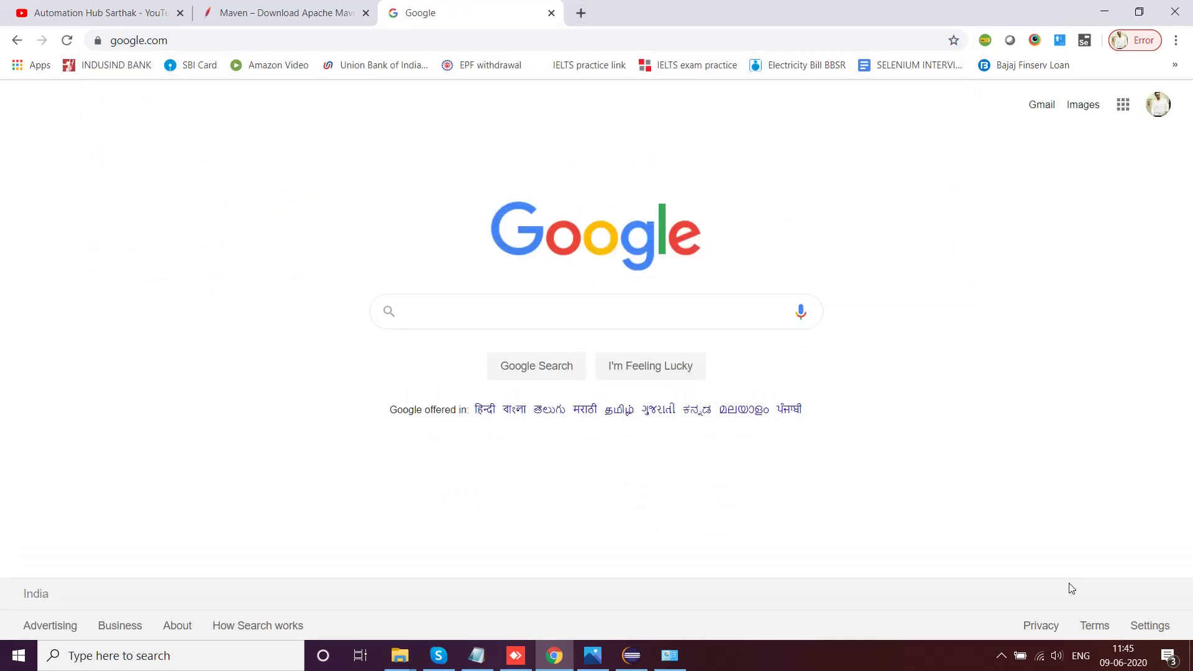
{"action": "type", "text": "maven d"}
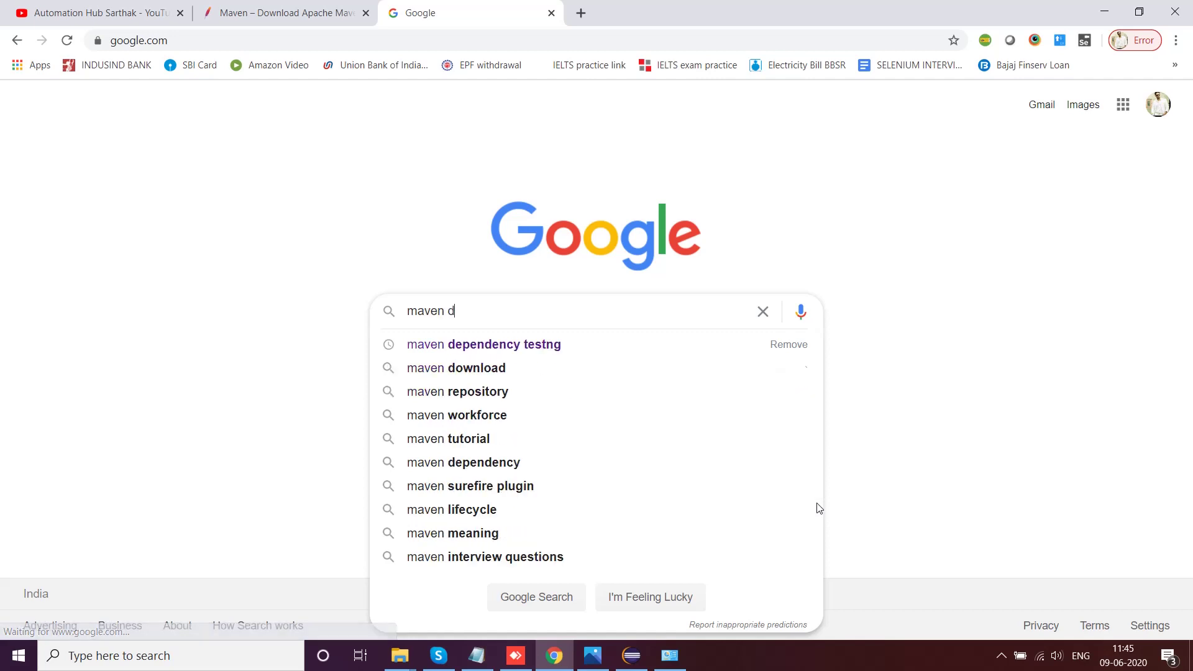
{"action": "type", "text": "ependencies"}
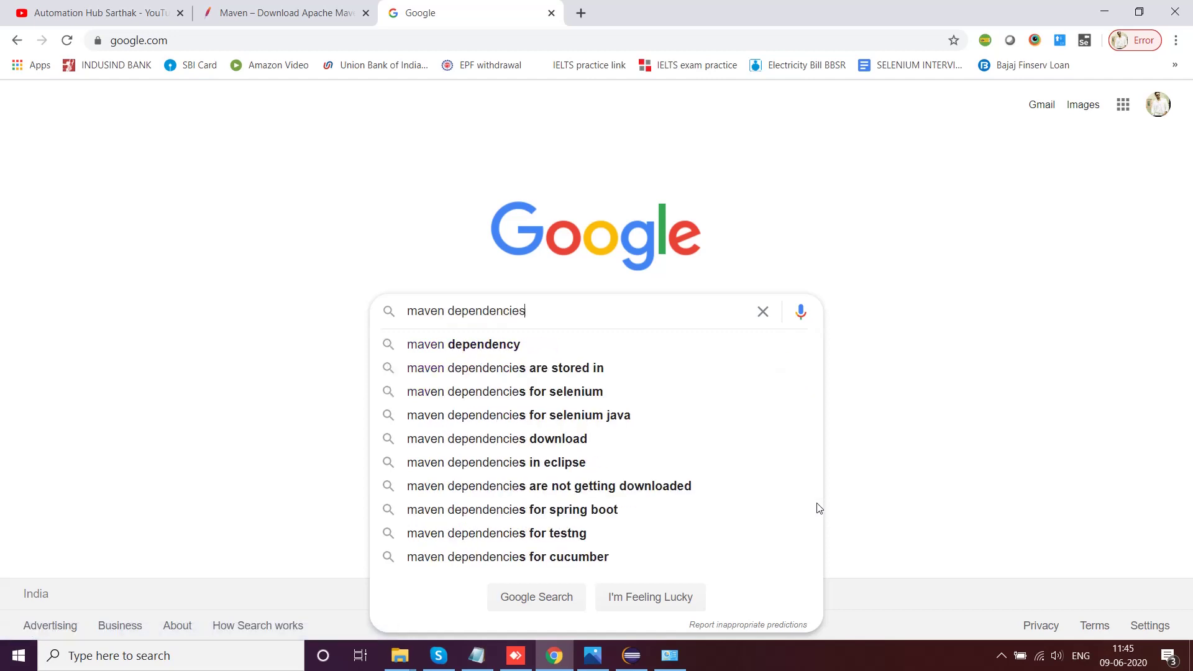
{"action": "key", "text": "Return"}
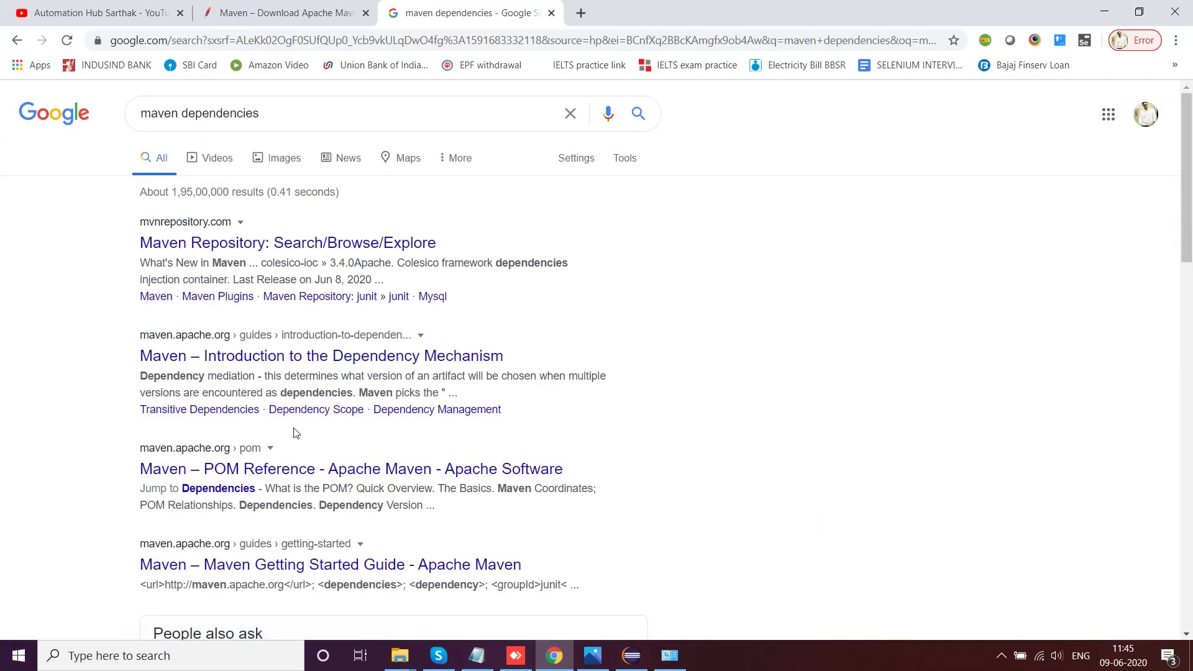
Step: Open the Maven Repository site from the results and look through its What's New in Maven listing
{"action": "left_click", "coordinate": [207, 248]}
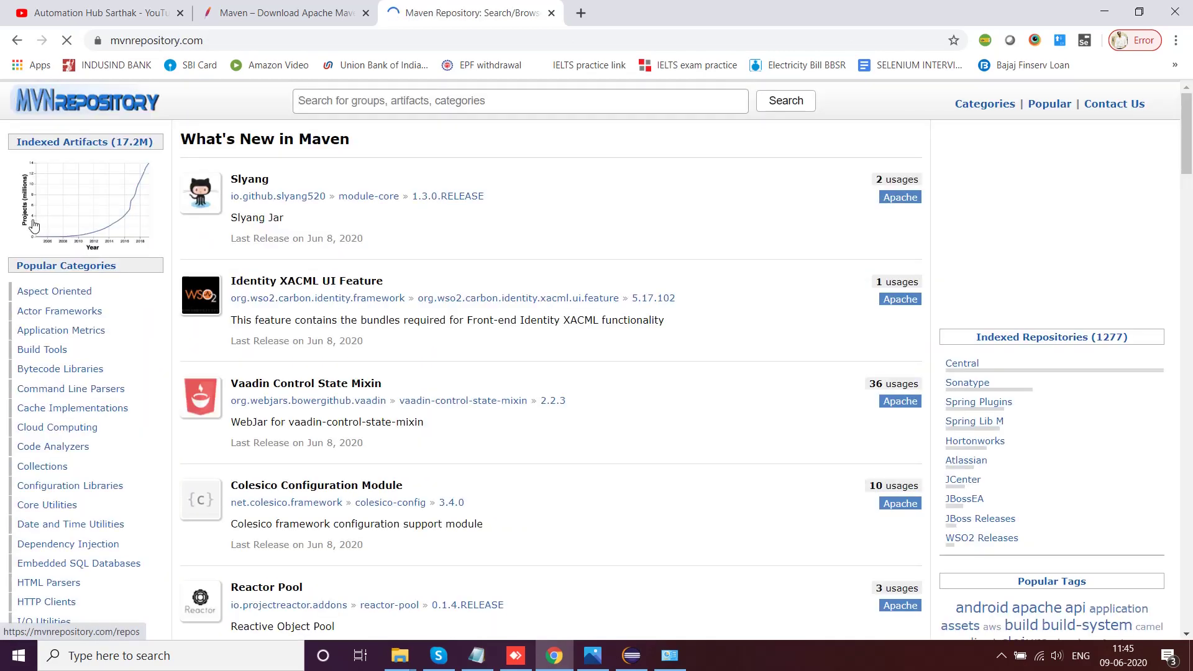
{"action": "scroll", "coordinate": [329, 292], "scroll_direction": "down", "scroll_amount": 20}
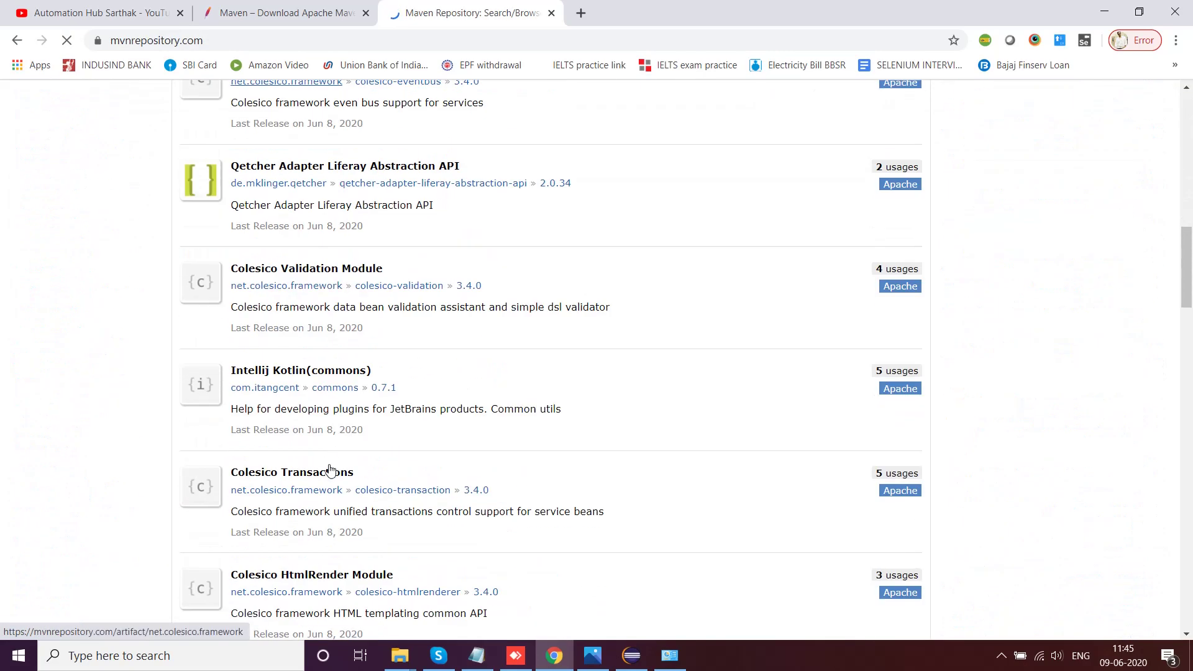
{"action": "scroll", "coordinate": [330, 469], "scroll_direction": "down", "scroll_amount": 4}
{"action": "scroll", "coordinate": [329, 470], "scroll_direction": "down", "scroll_amount": 5}
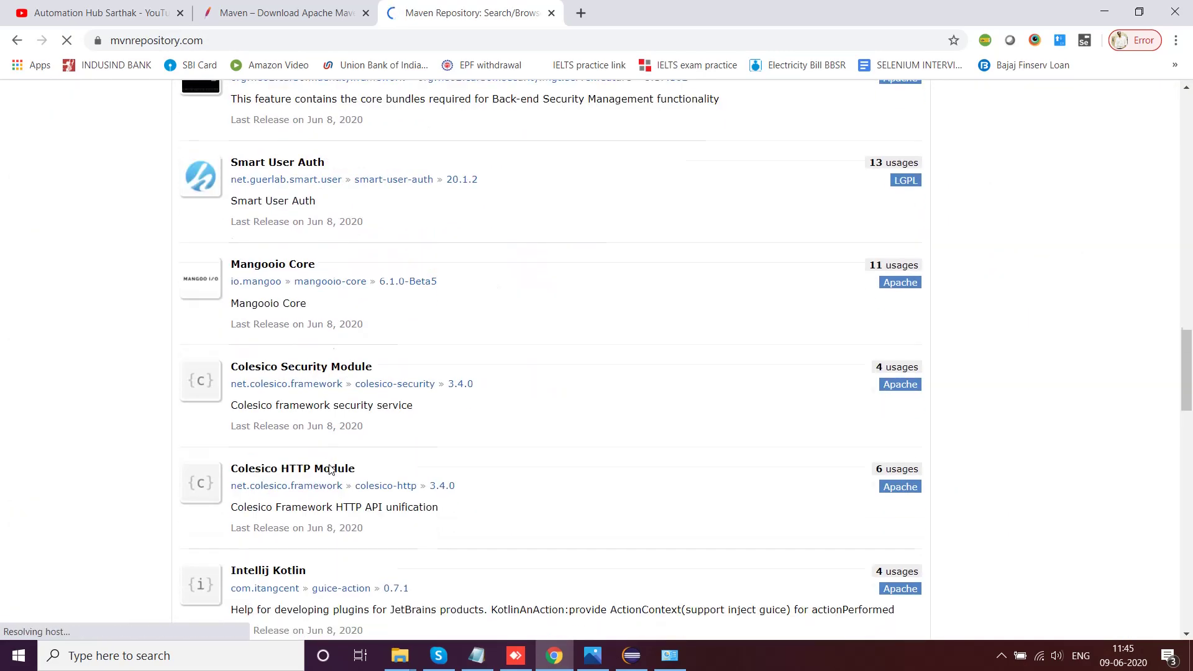
{"action": "scroll", "coordinate": [330, 469], "scroll_direction": "down", "scroll_amount": 10}
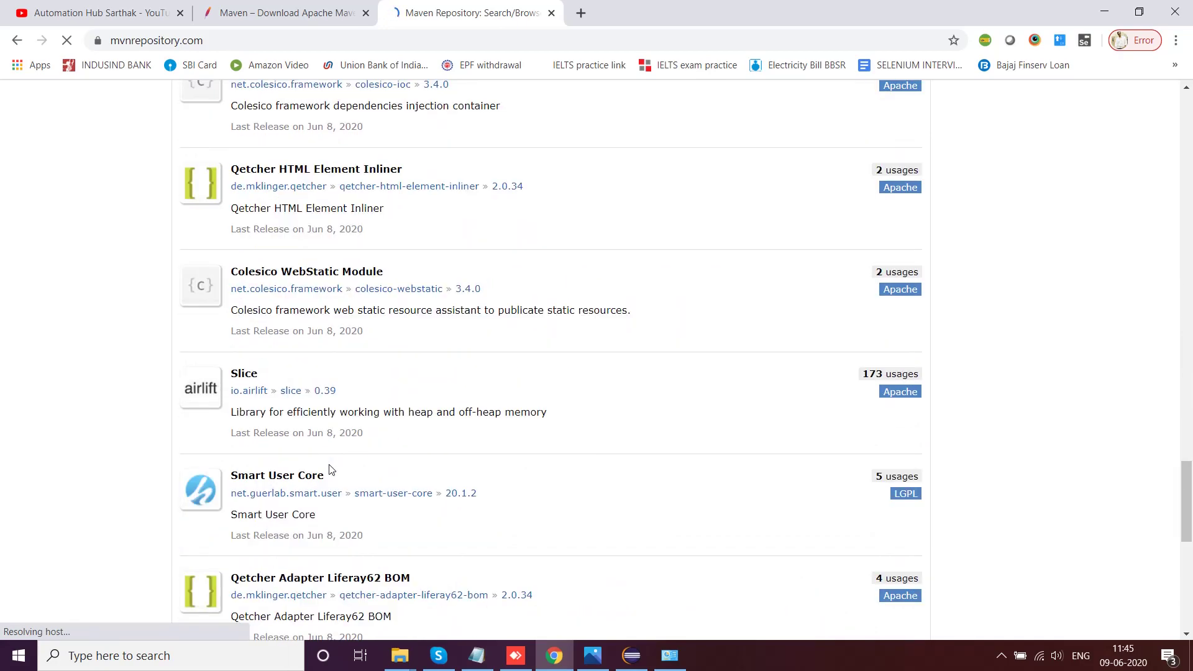
{"action": "scroll", "coordinate": [329, 469], "scroll_direction": "up", "scroll_amount": 20}
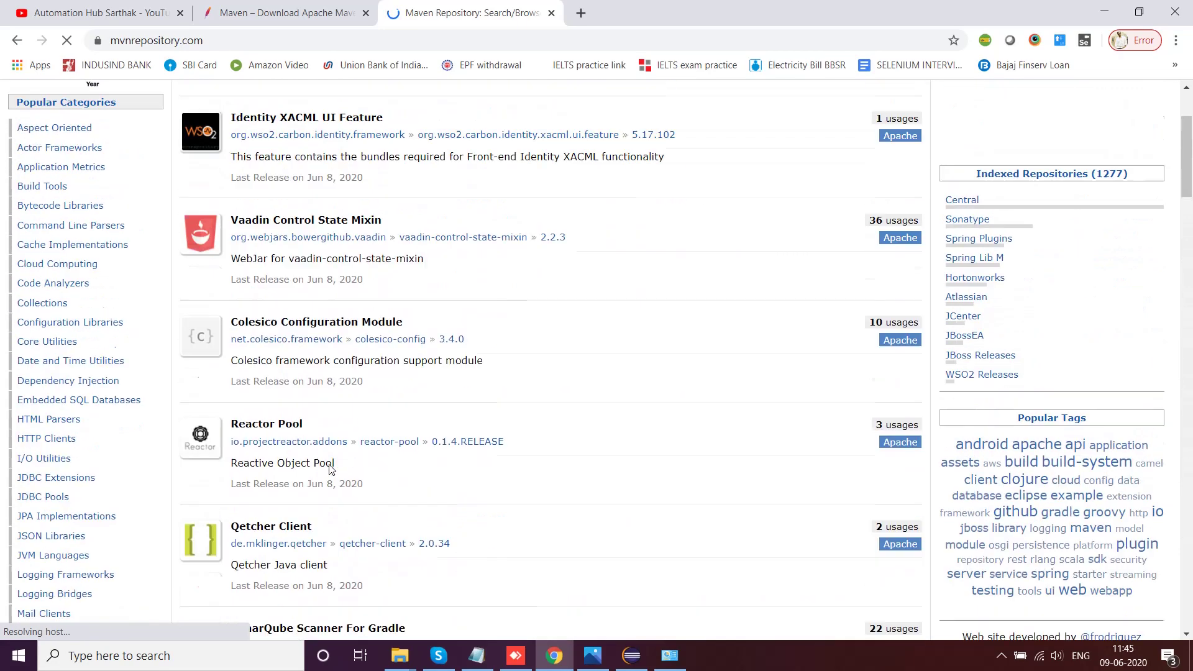
{"action": "scroll", "coordinate": [330, 469], "scroll_direction": "up", "scroll_amount": 3}
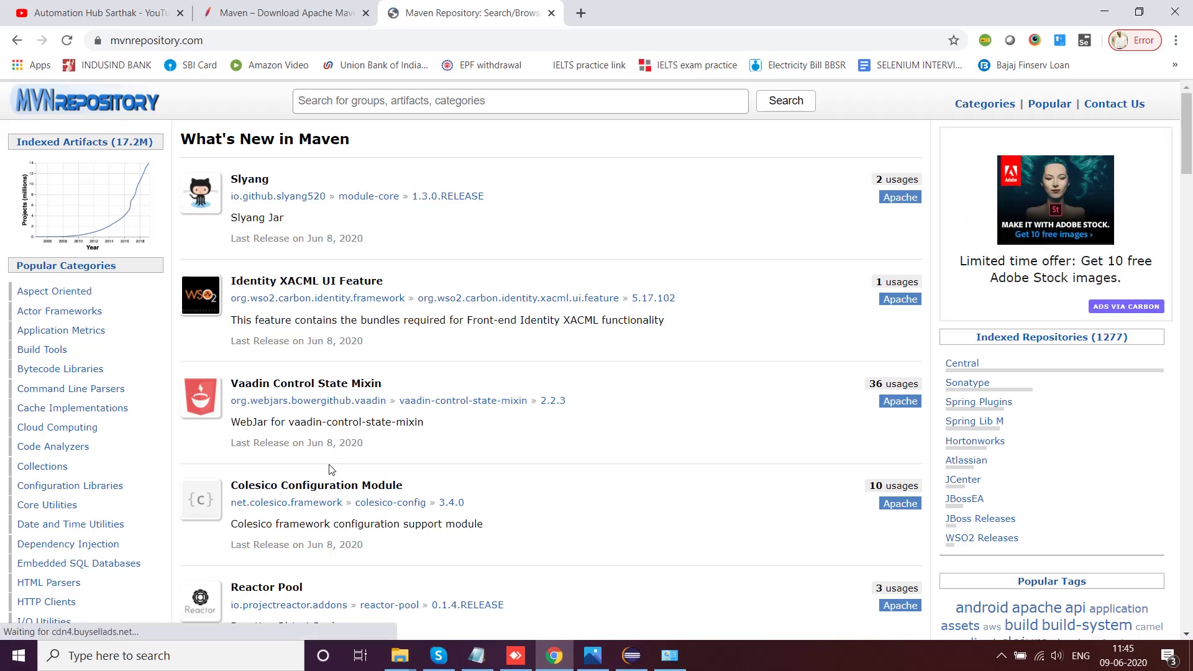
Step: Return to the Google results and search for maven testng dependency instead
{"action": "left_click", "coordinate": [17, 40]}
{"action": "left_click_drag", "start_coordinate": [259, 113], "coordinate": [185, 113]}
{"action": "type", "text": "tes"}
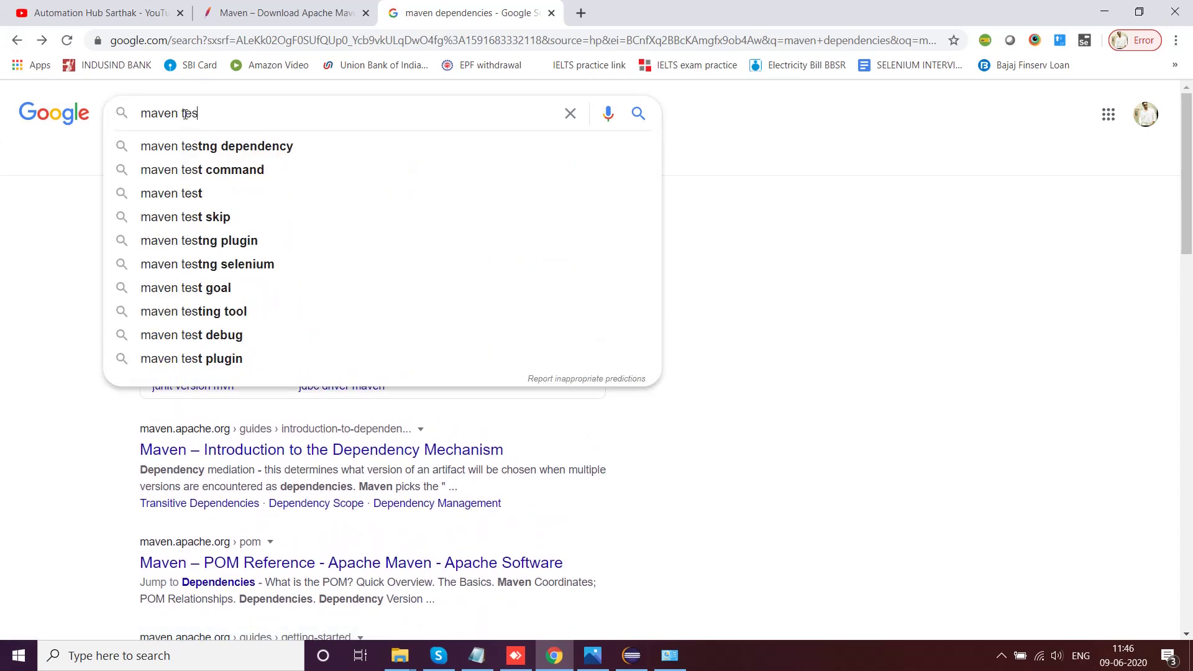
{"action": "type", "text": "tng dependency"}
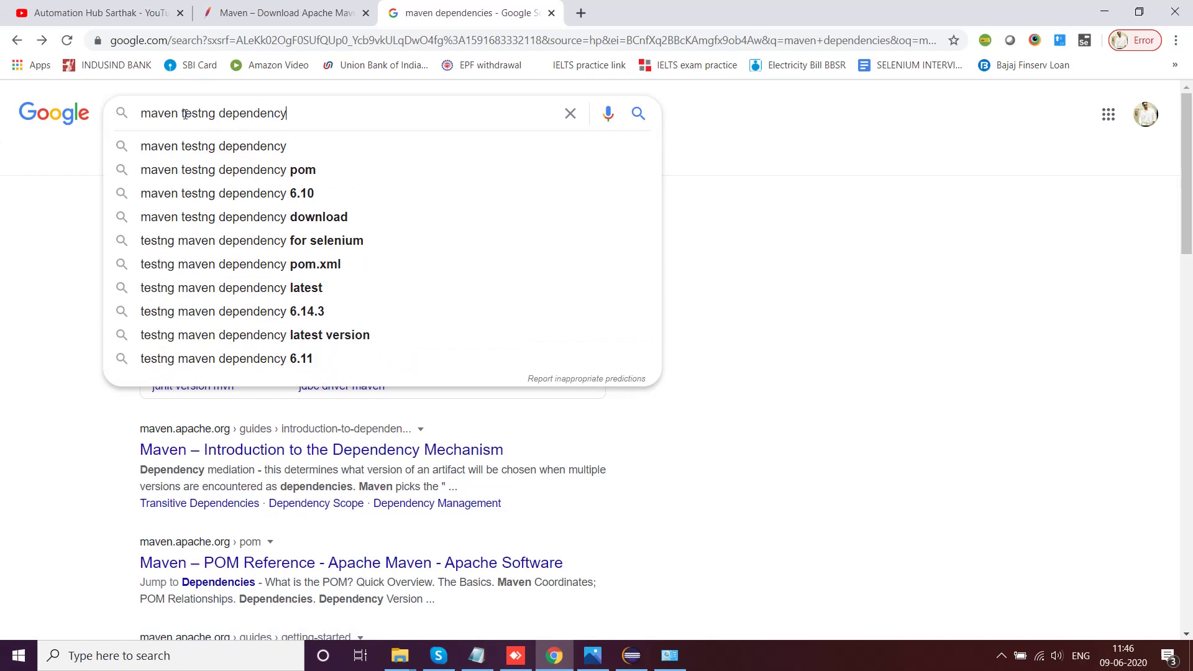
{"action": "key", "text": "Return"}
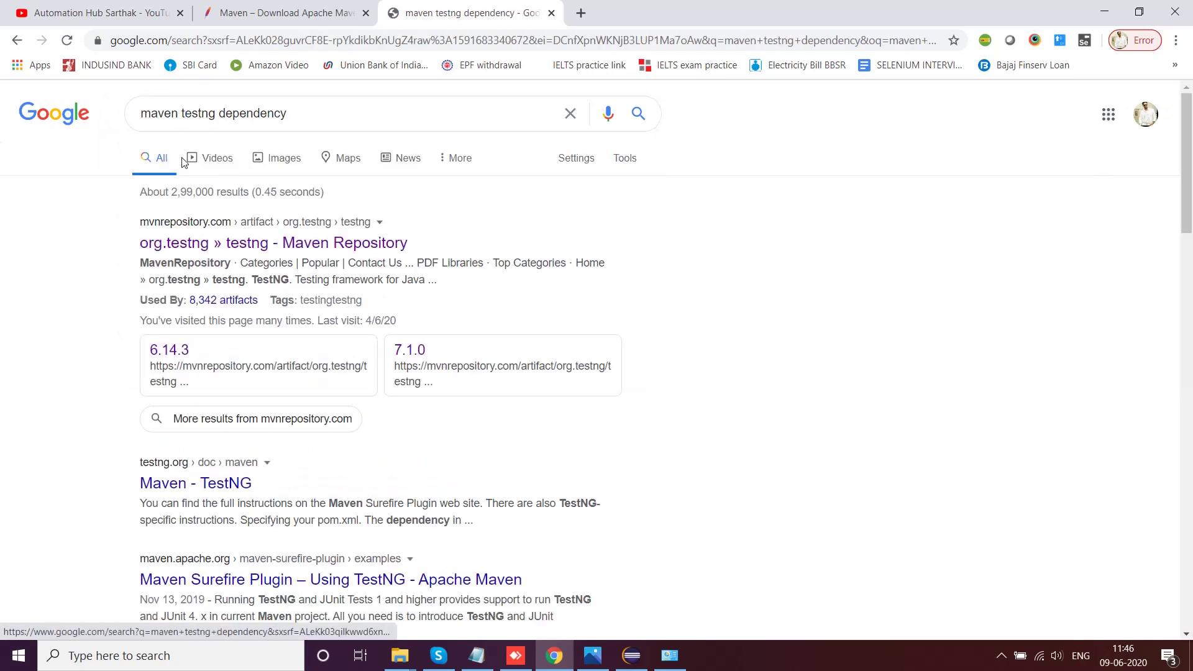
Step: Open the org.testng page on Maven Repository and copy the Maven dependency snippet for TestNG version 7.1.0
{"action": "left_click", "coordinate": [163, 250]}
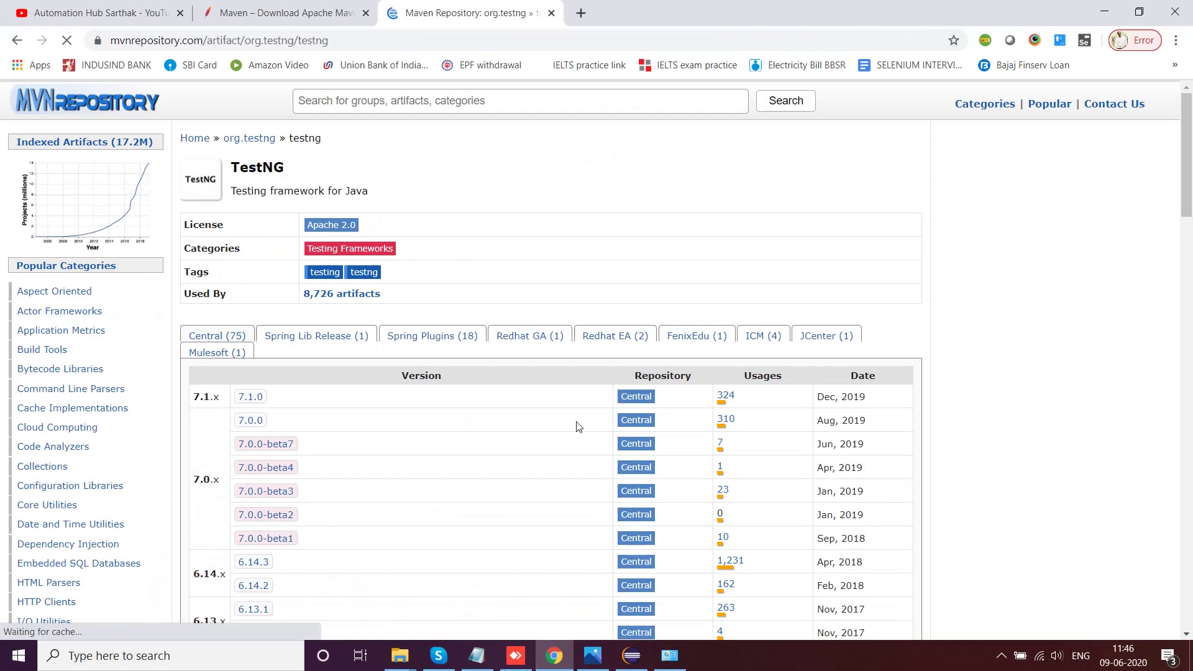
{"action": "scroll", "coordinate": [514, 418], "scroll_direction": "down", "scroll_amount": 1}
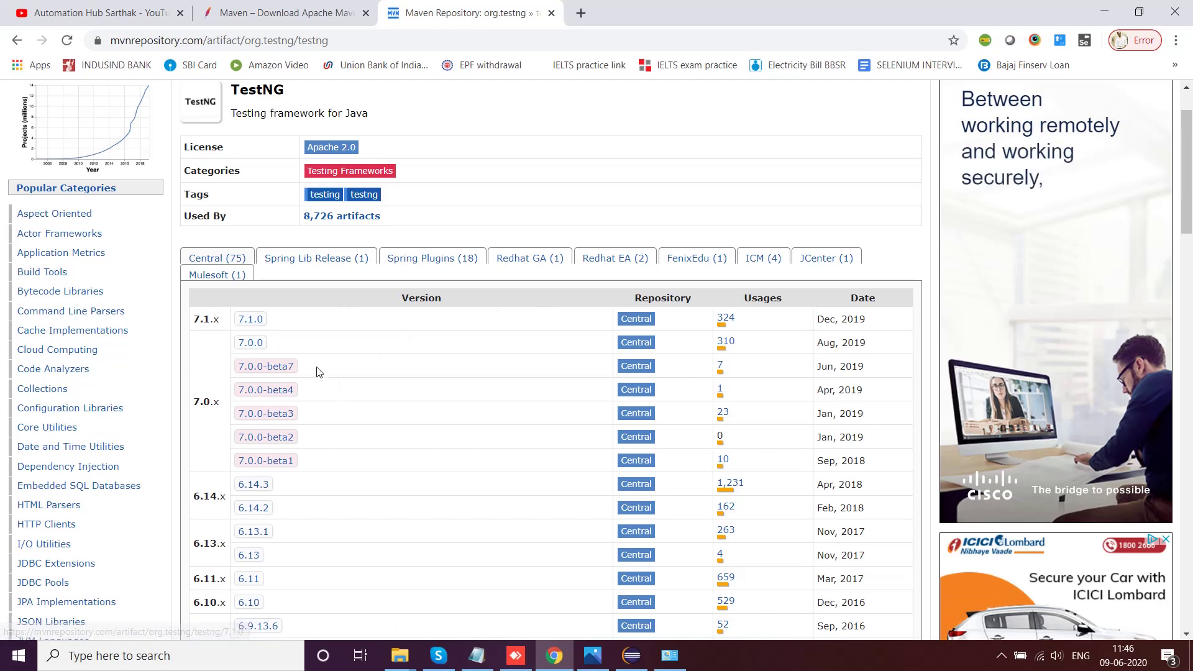
{"action": "left_click", "coordinate": [252, 319]}
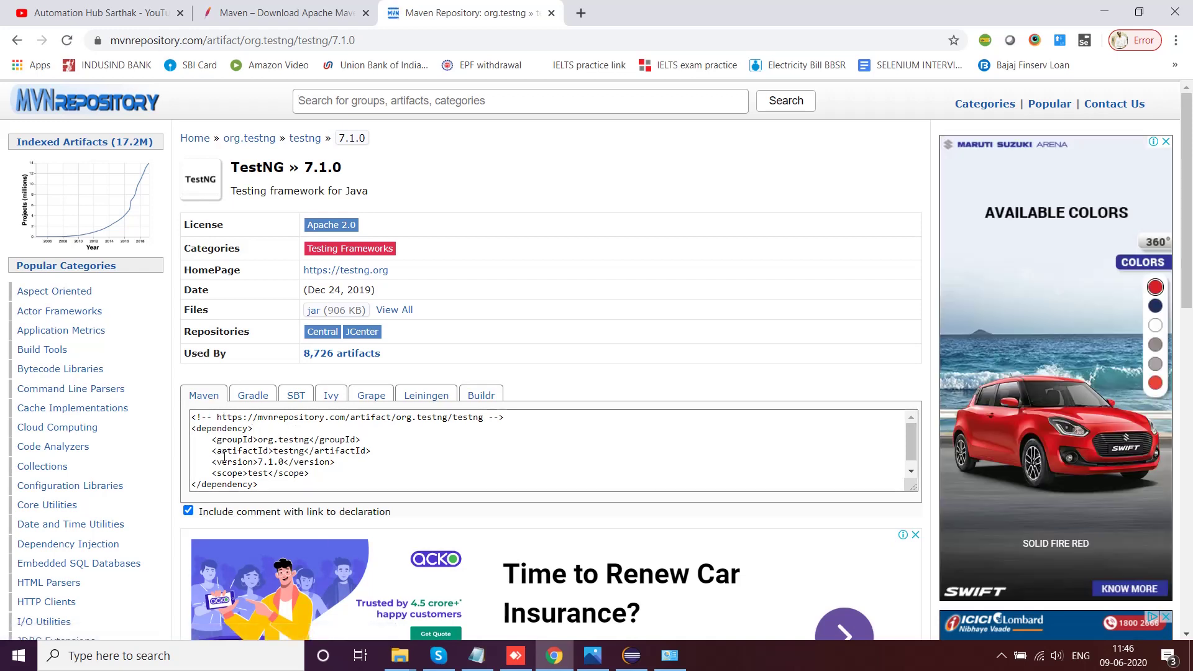
{"action": "left_click", "coordinate": [230, 451]}
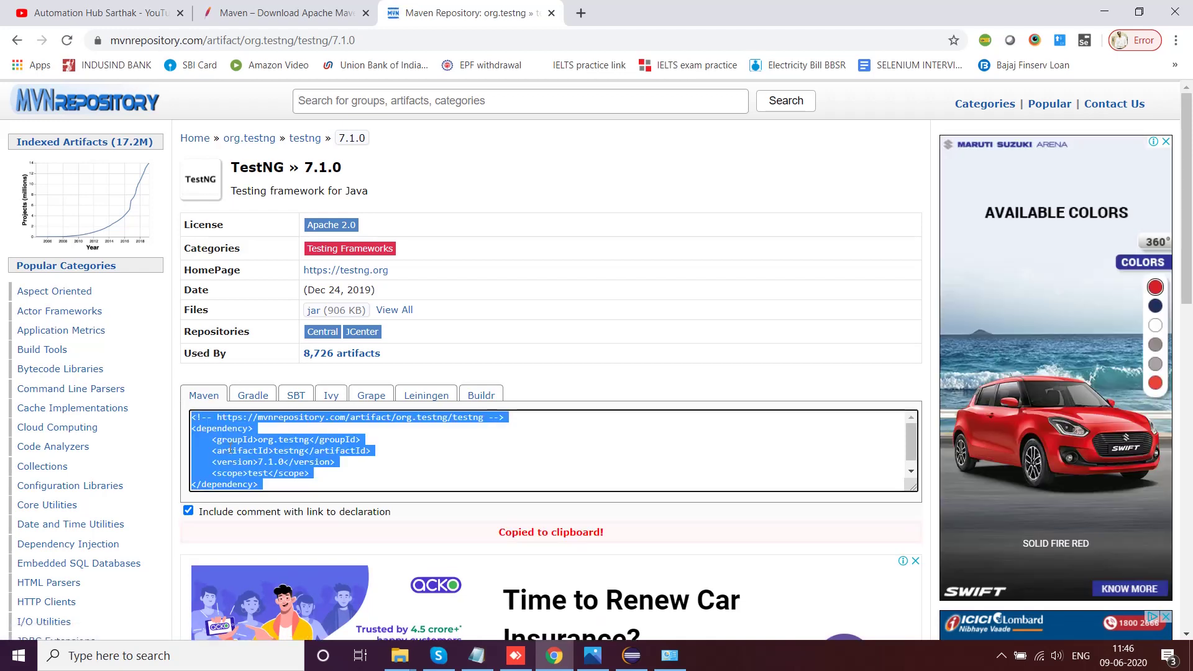
Step: In Eclipse, paste the TestNG dependency inside the dependencies element of pom.xml, save the file and expand Maven Dependencies
{"action": "left_click", "coordinate": [631, 656]}
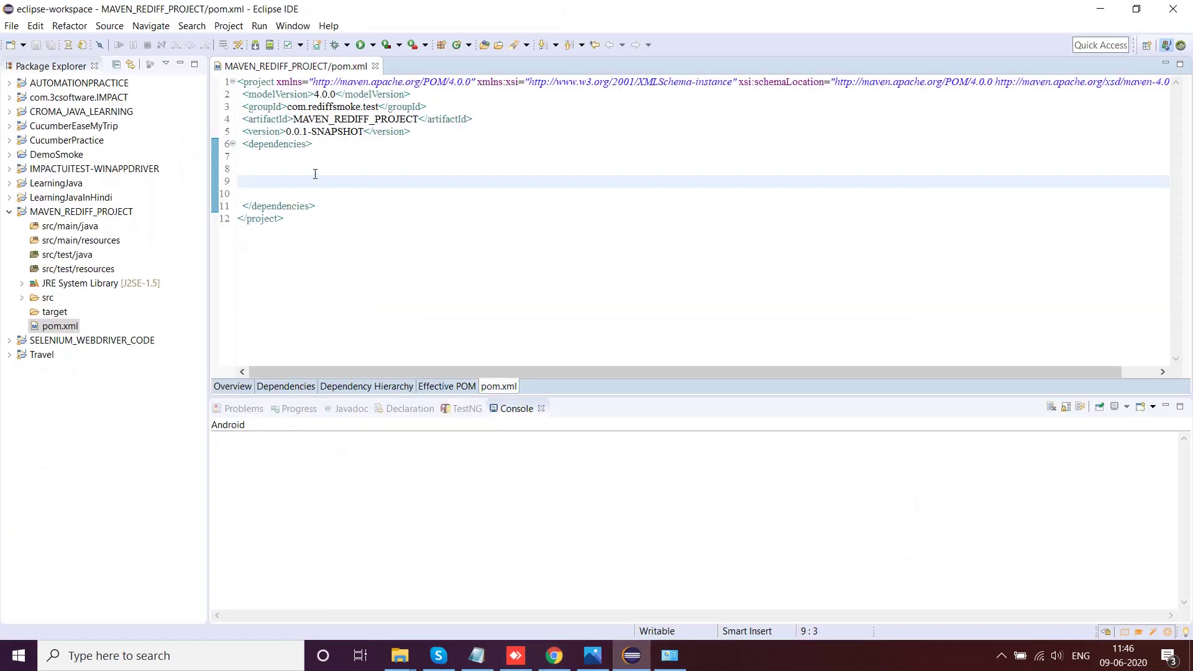
{"action": "key", "text": "ctrl+v"}
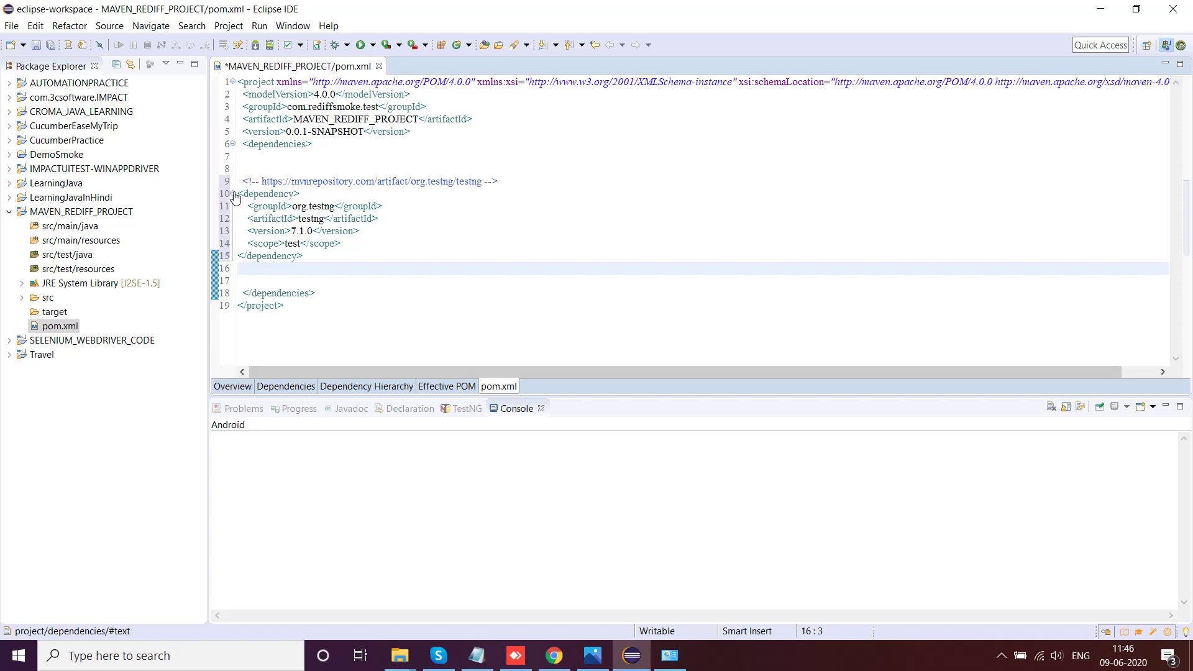
{"action": "key", "text": "ctrl+s"}
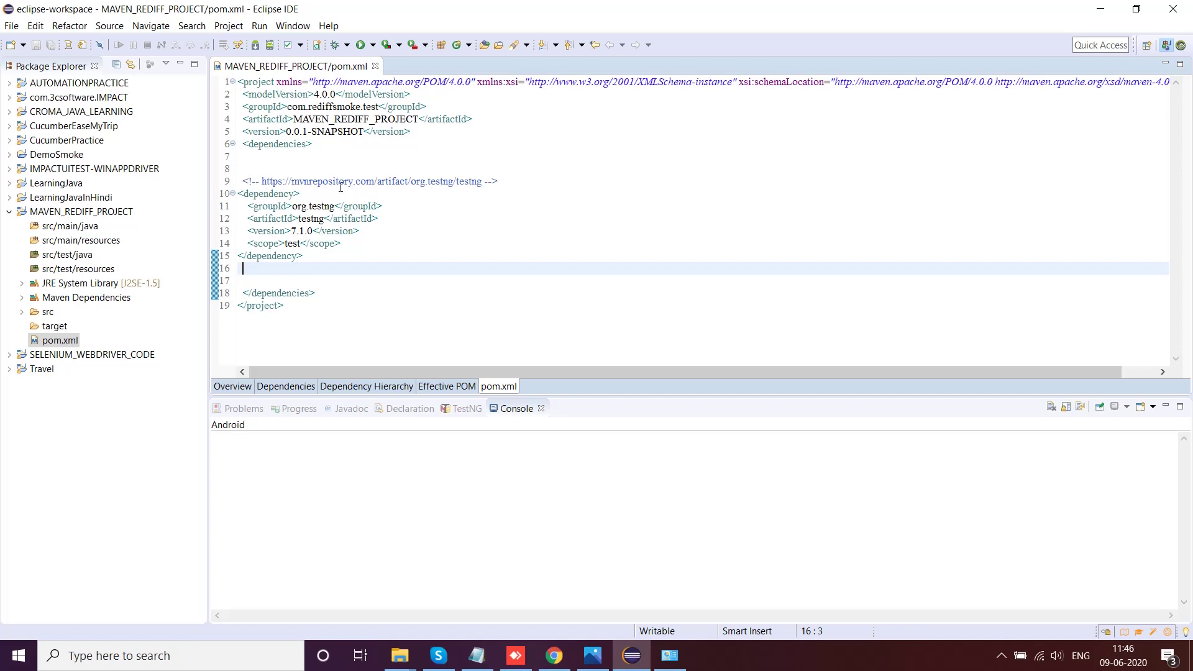
{"action": "left_click", "coordinate": [21, 299]}
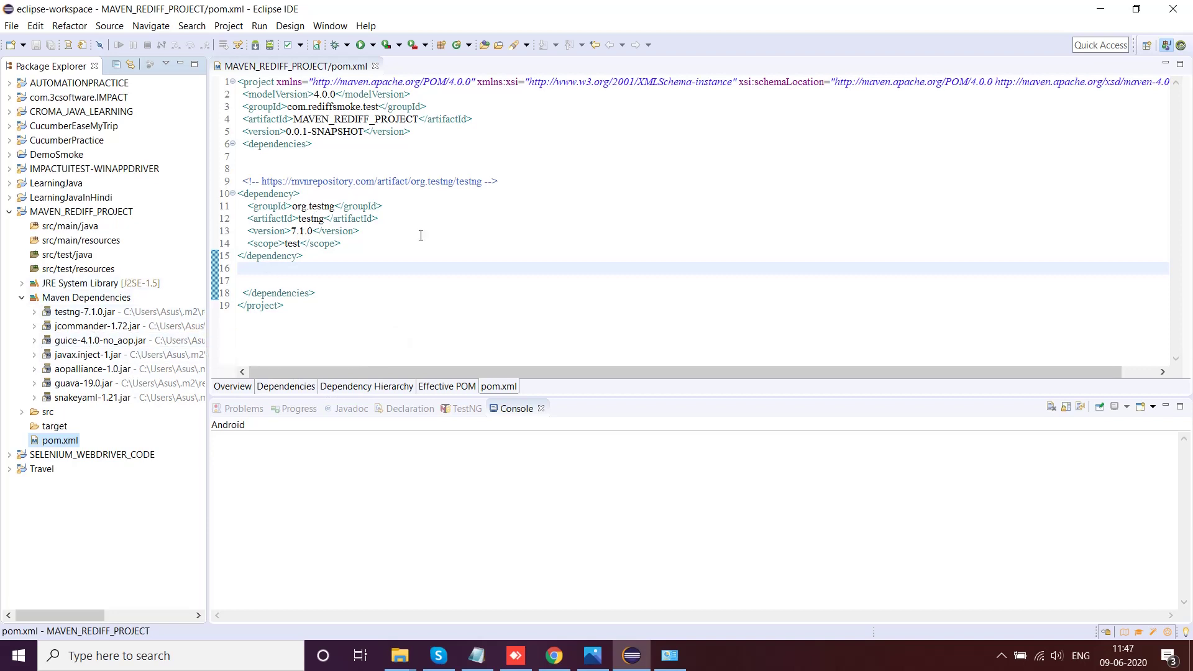
Step: Insert two blank lines after the TestNG dependency in the MAVEN_REDIFF_PROJECT pom.xml
{"action": "left_click", "coordinate": [313, 257]}
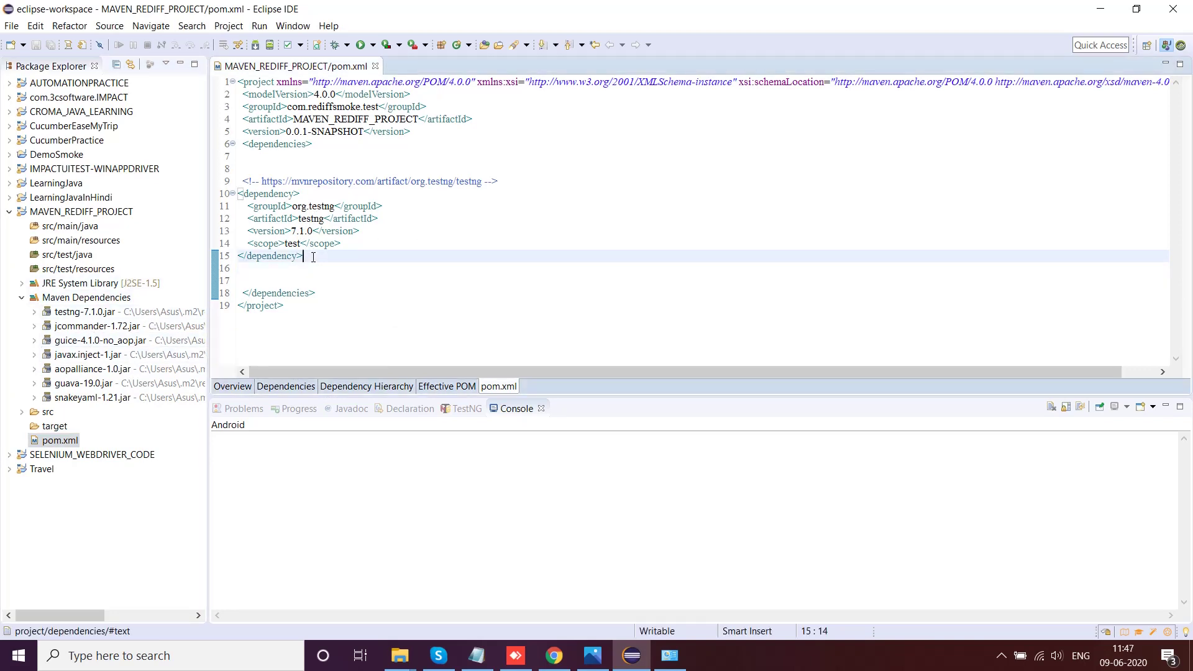
{"action": "key", "text": "Return"}
{"action": "key", "text": "Return"}
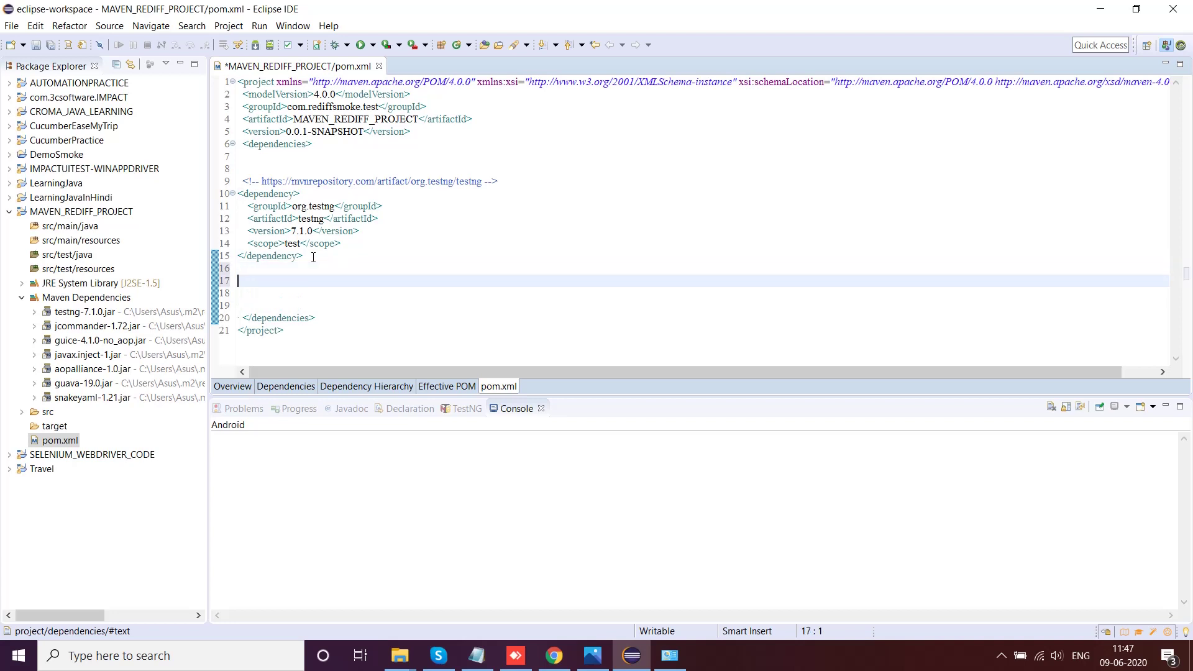
Step: Collapse MAVEN_REDIFF_PROJECT, open the pom.xml of SELENIUM_WEBDRIVER_CODE and enlarge the editor area by shrinking the console
{"action": "left_click", "coordinate": [9, 212]}
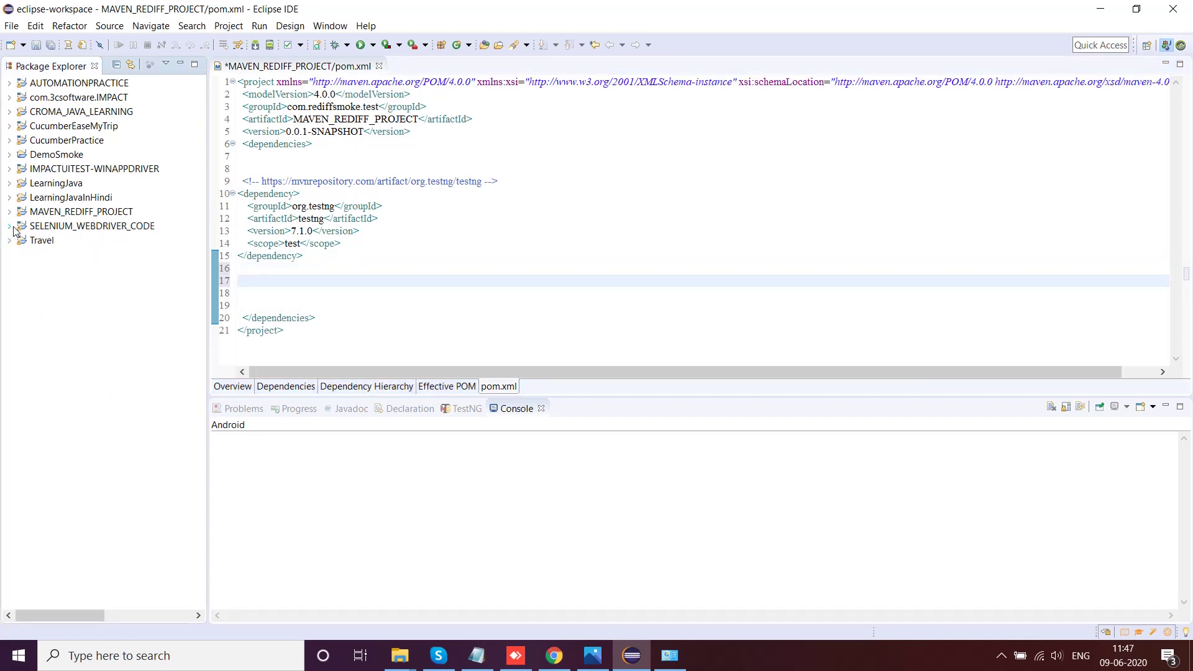
{"action": "left_click", "coordinate": [9, 227]}
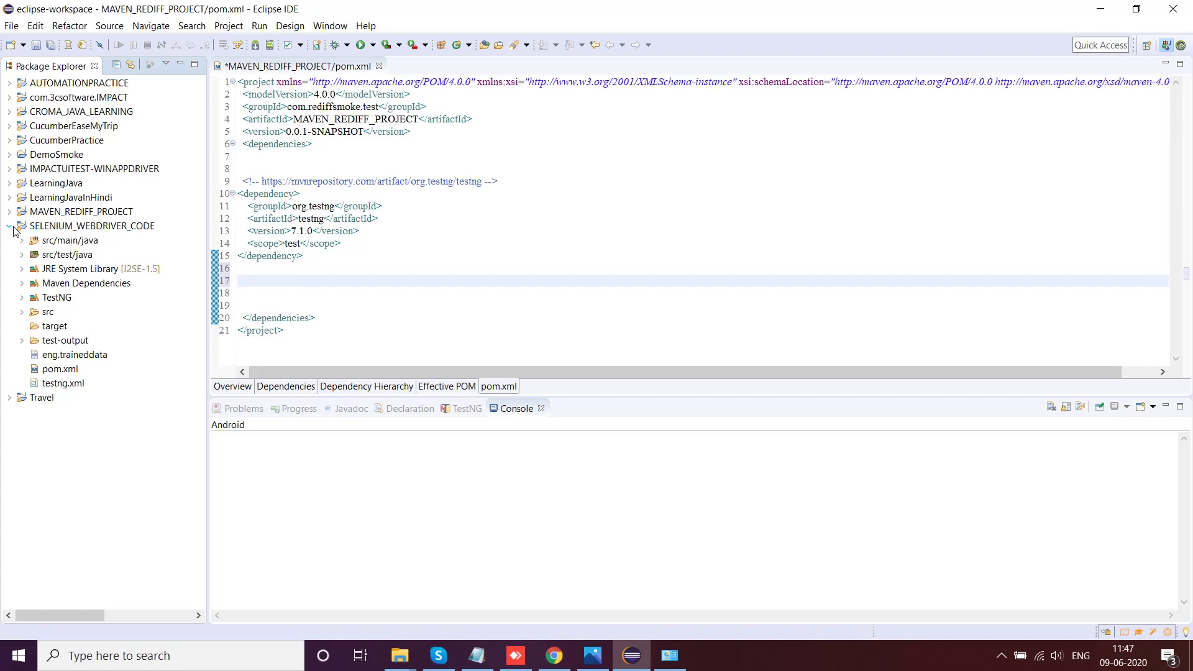
{"action": "double_click", "coordinate": [60, 368]}
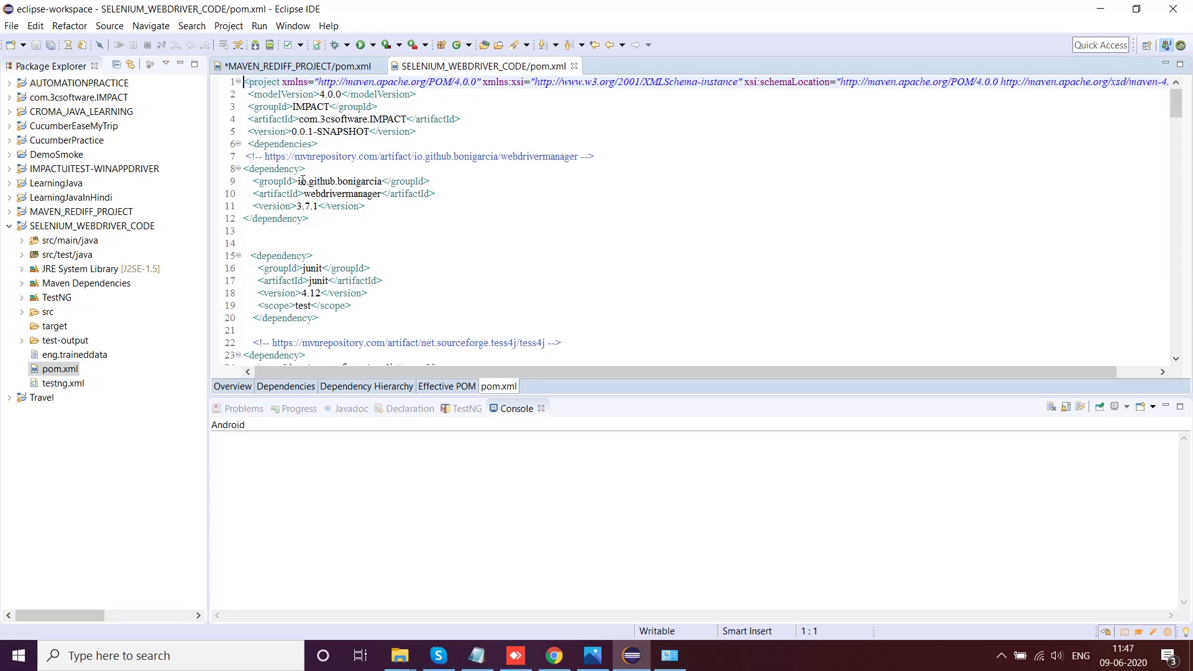
{"action": "left_click_drag", "start_coordinate": [299, 181], "coordinate": [376, 181]}
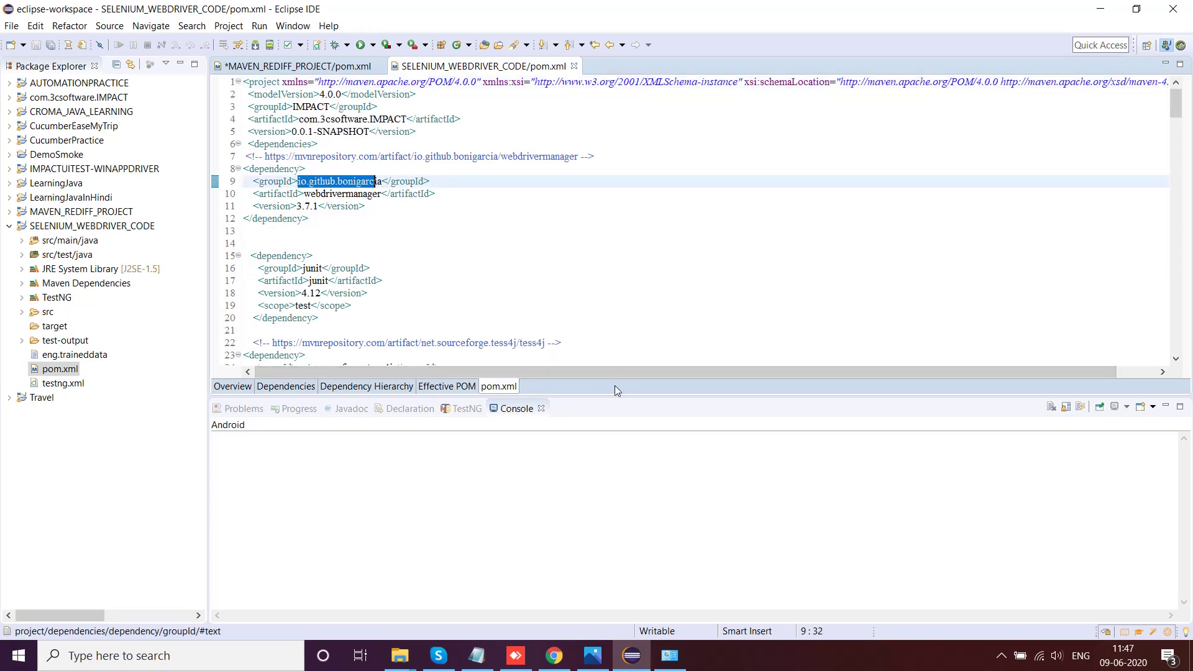
{"action": "left_click_drag", "start_coordinate": [621, 400], "coordinate": [631, 559]}
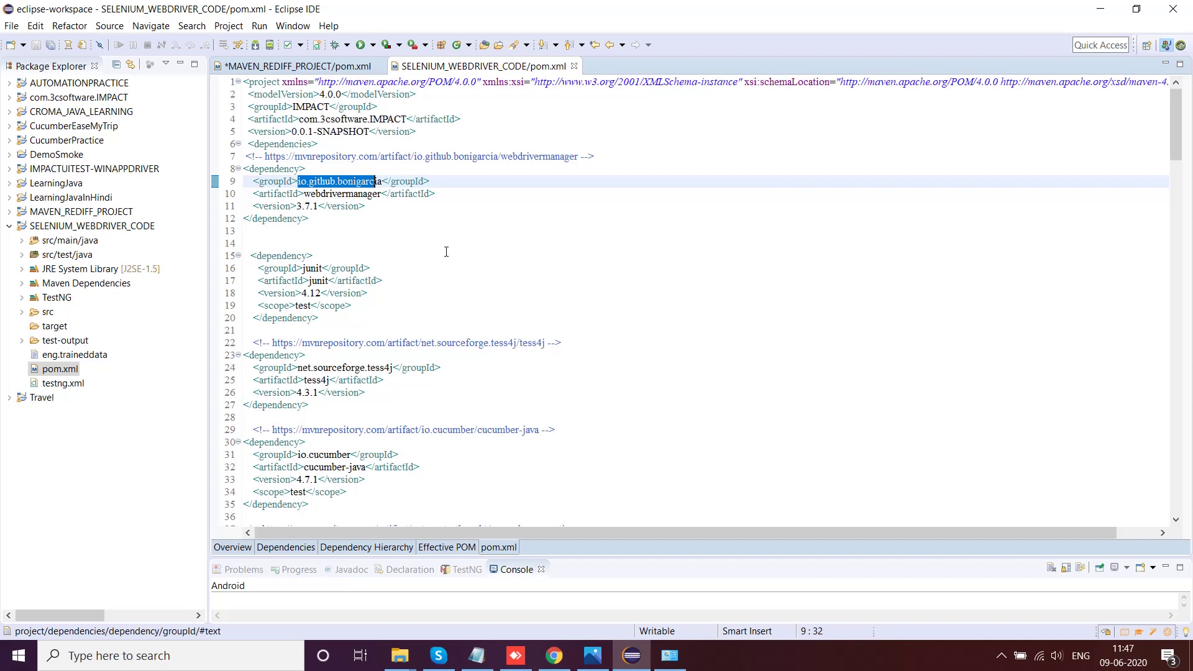
Step: Copy all dependencies from webdrivermanager through commons-io, replace the TestNG dependency in MAVEN_REDIFF_PROJECT's pom.xml with them, and save the file
{"action": "scroll", "coordinate": [442, 252], "scroll_direction": "down", "scroll_amount": 1}
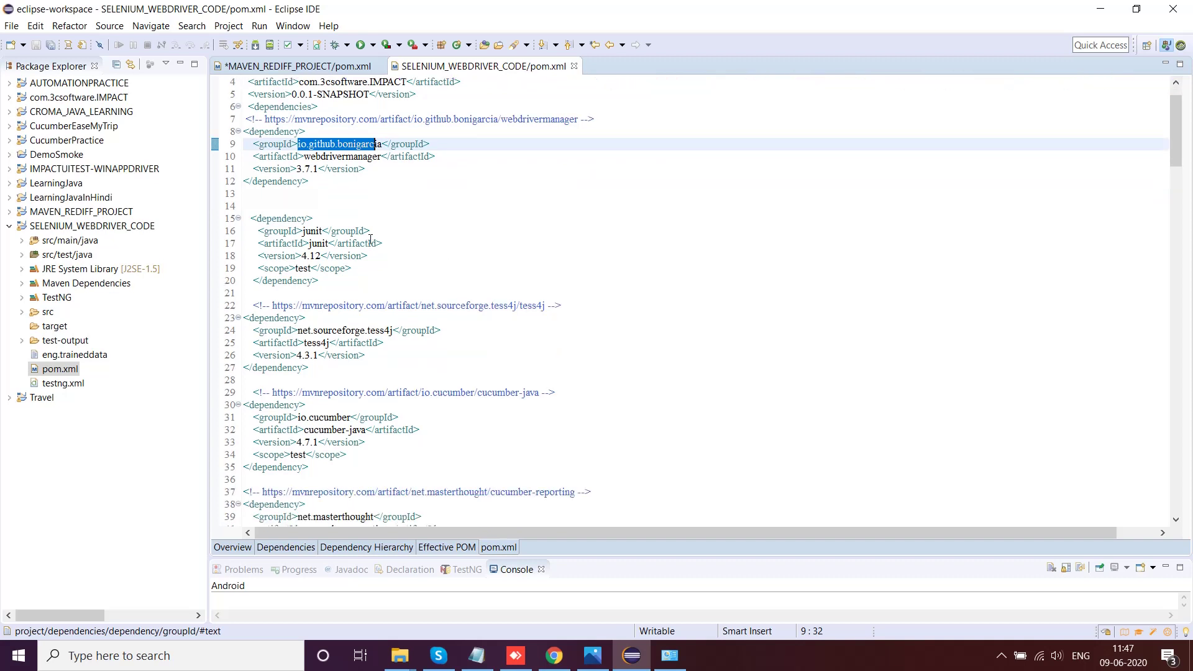
{"action": "scroll", "coordinate": [351, 264], "scroll_direction": "down", "scroll_amount": 3}
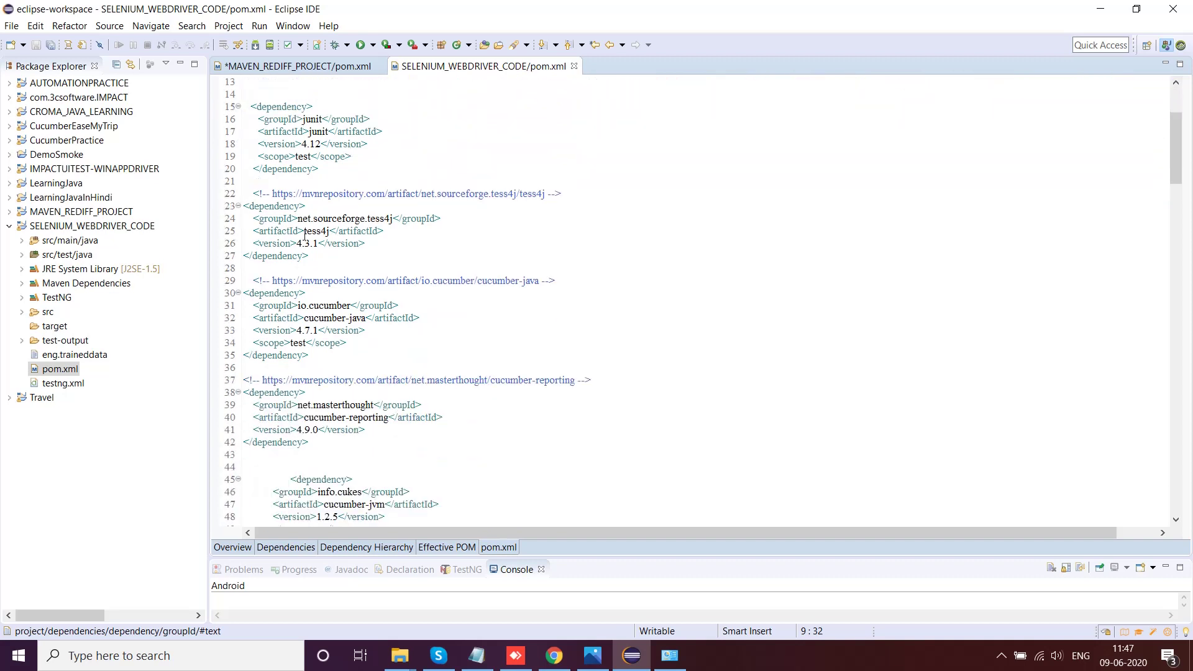
{"action": "scroll", "coordinate": [306, 235], "scroll_direction": "down", "scroll_amount": 1}
{"action": "scroll", "coordinate": [308, 277], "scroll_direction": "down", "scroll_amount": 4}
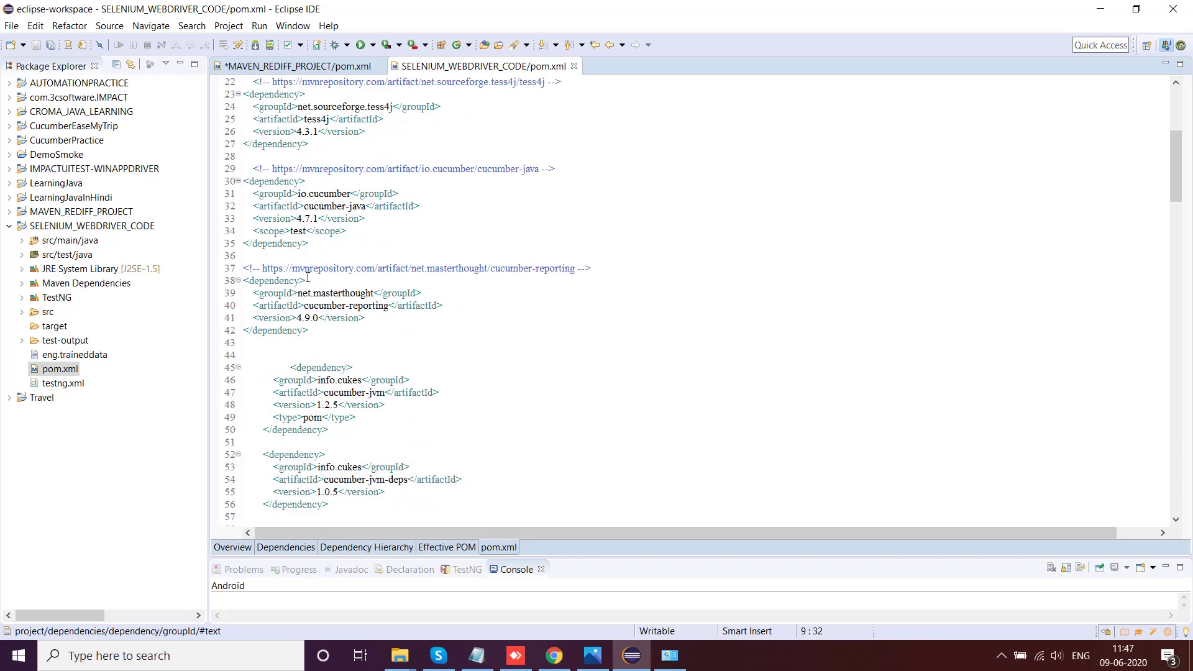
{"action": "scroll", "coordinate": [323, 237], "scroll_direction": "down", "scroll_amount": 14}
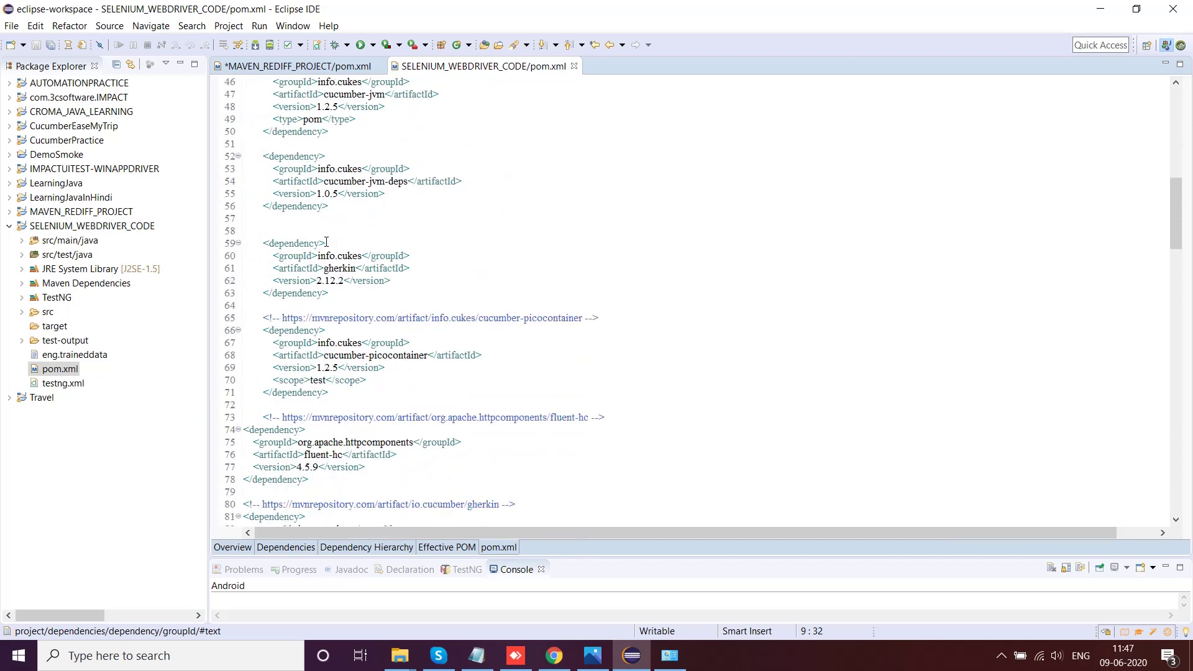
{"action": "scroll", "coordinate": [327, 241], "scroll_direction": "down", "scroll_amount": 20}
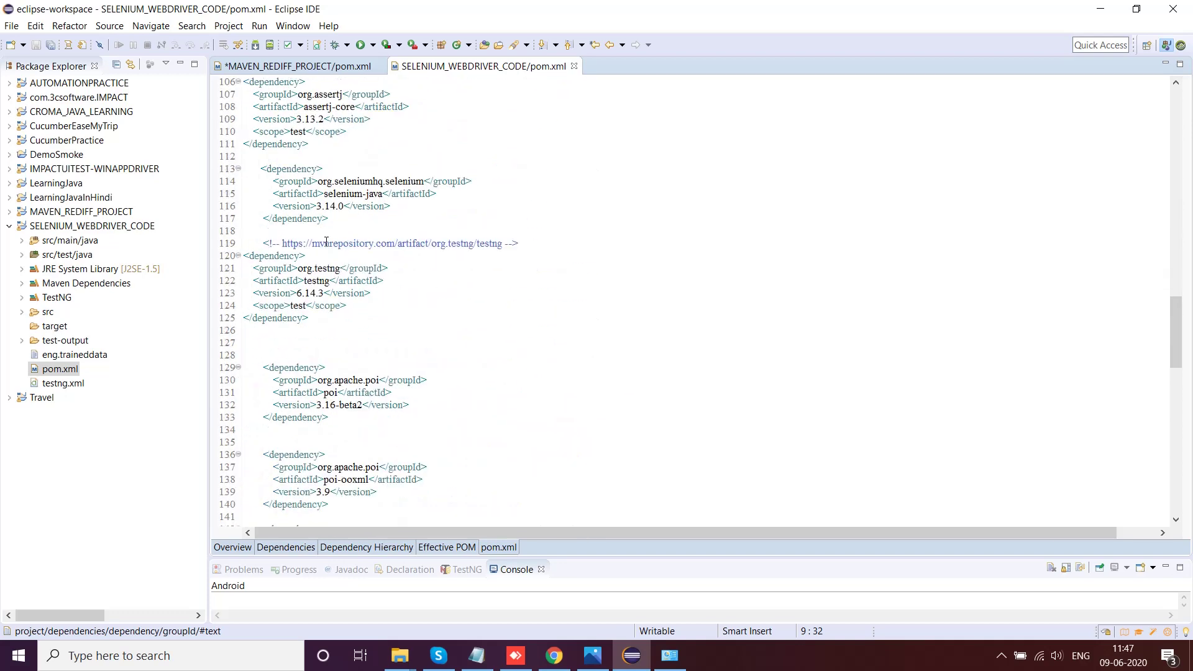
{"action": "scroll", "coordinate": [326, 242], "scroll_direction": "down", "scroll_amount": 12}
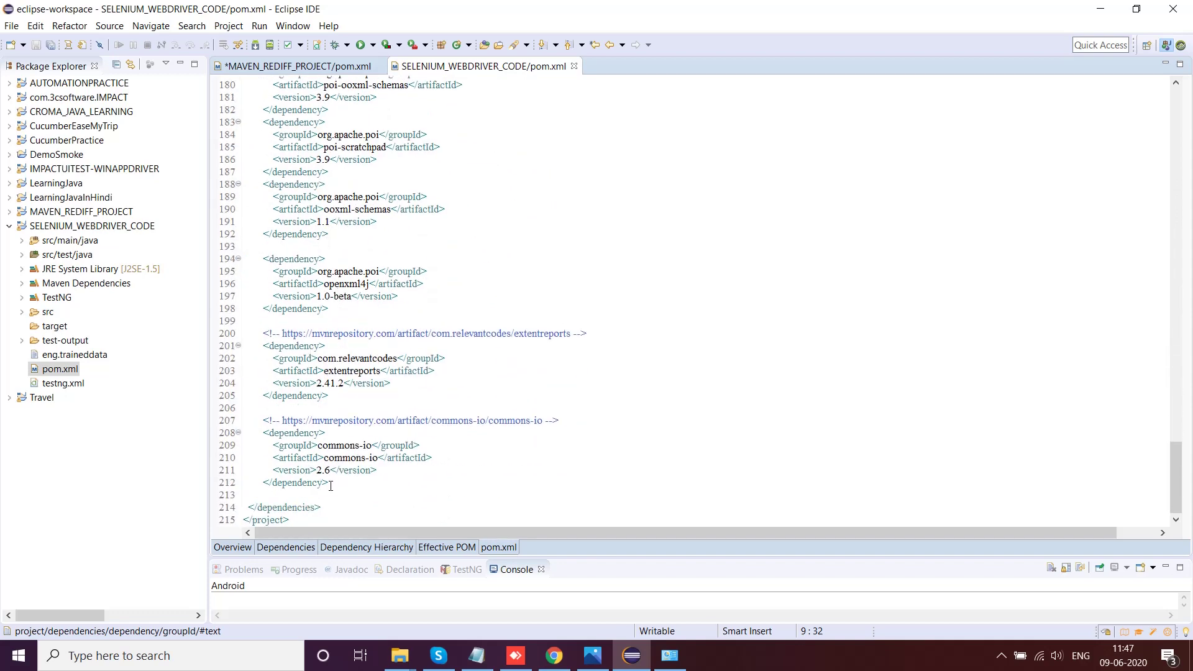
{"action": "left_click_drag", "start_coordinate": [330, 486], "coordinate": [247, 156]}
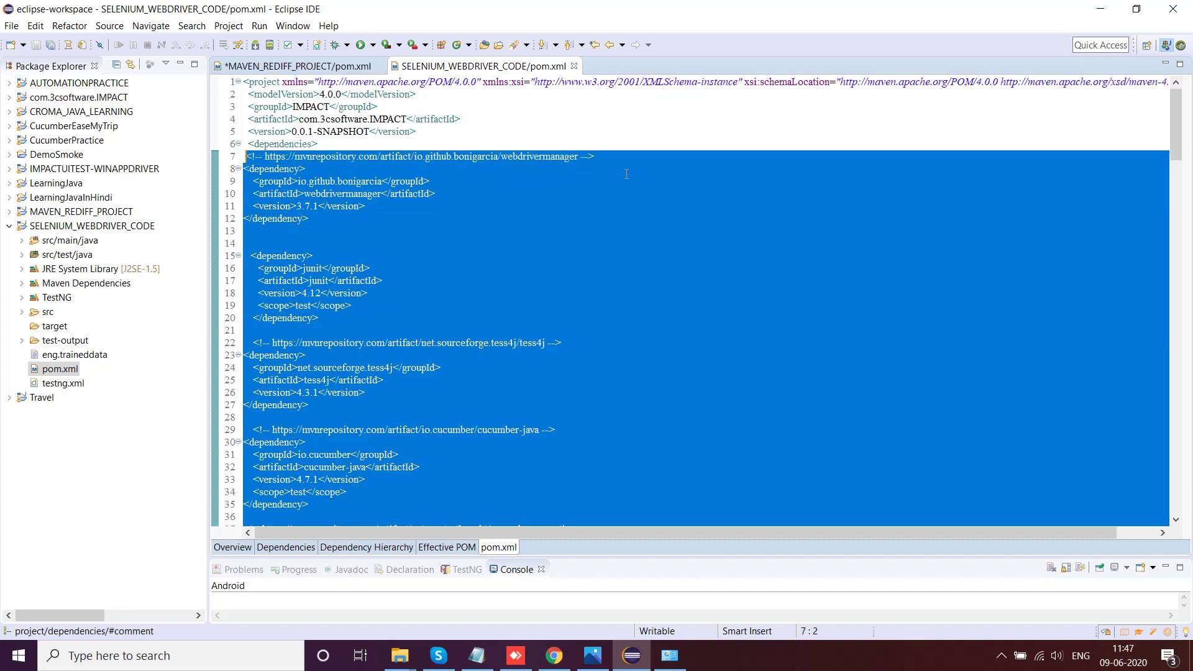
{"action": "left_click", "coordinate": [334, 66]}
{"action": "left_click_drag", "start_coordinate": [320, 255], "coordinate": [240, 176]}
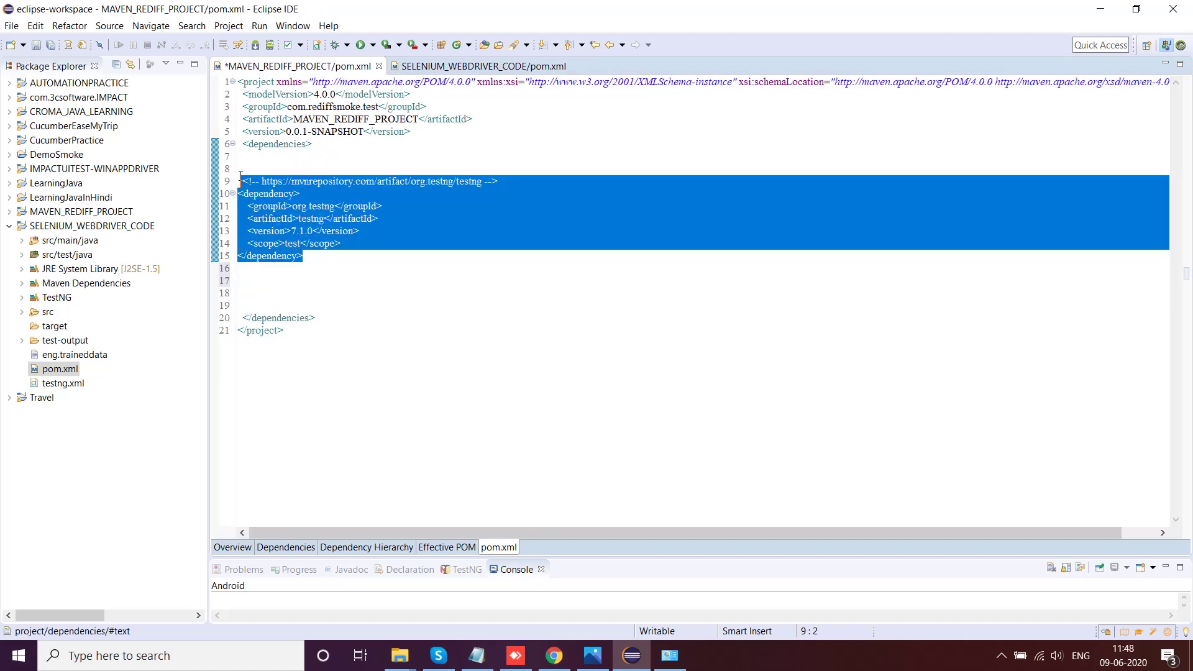
{"action": "key", "text": "ctrl+v"}
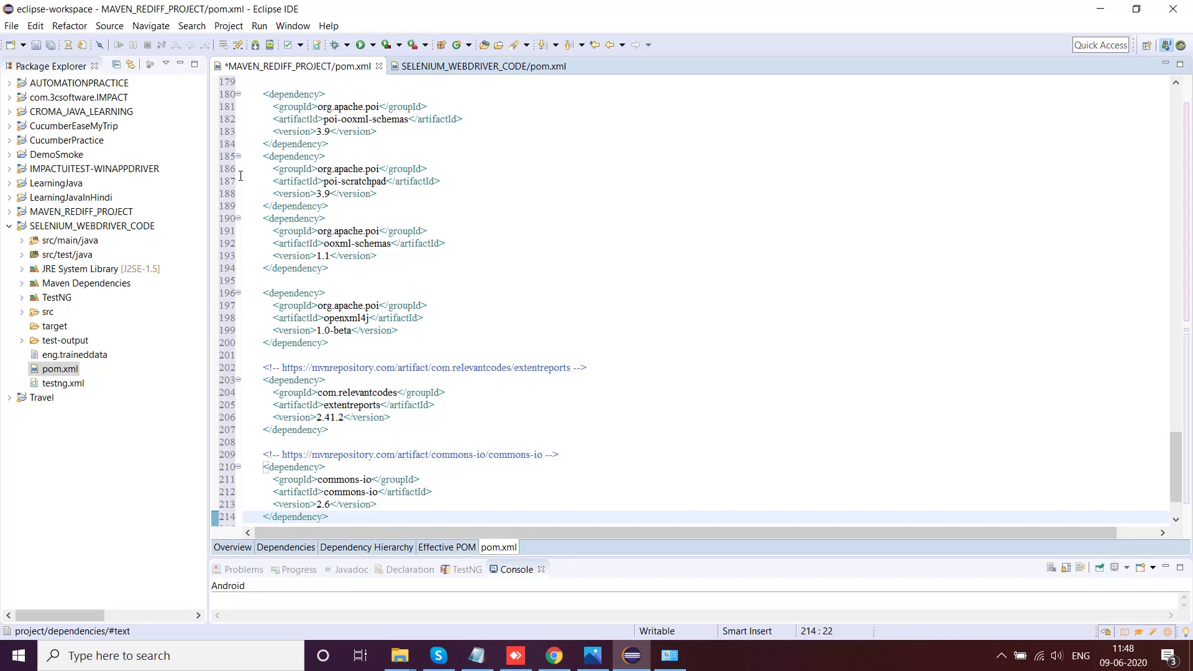
{"action": "key", "text": "ctrl+s"}
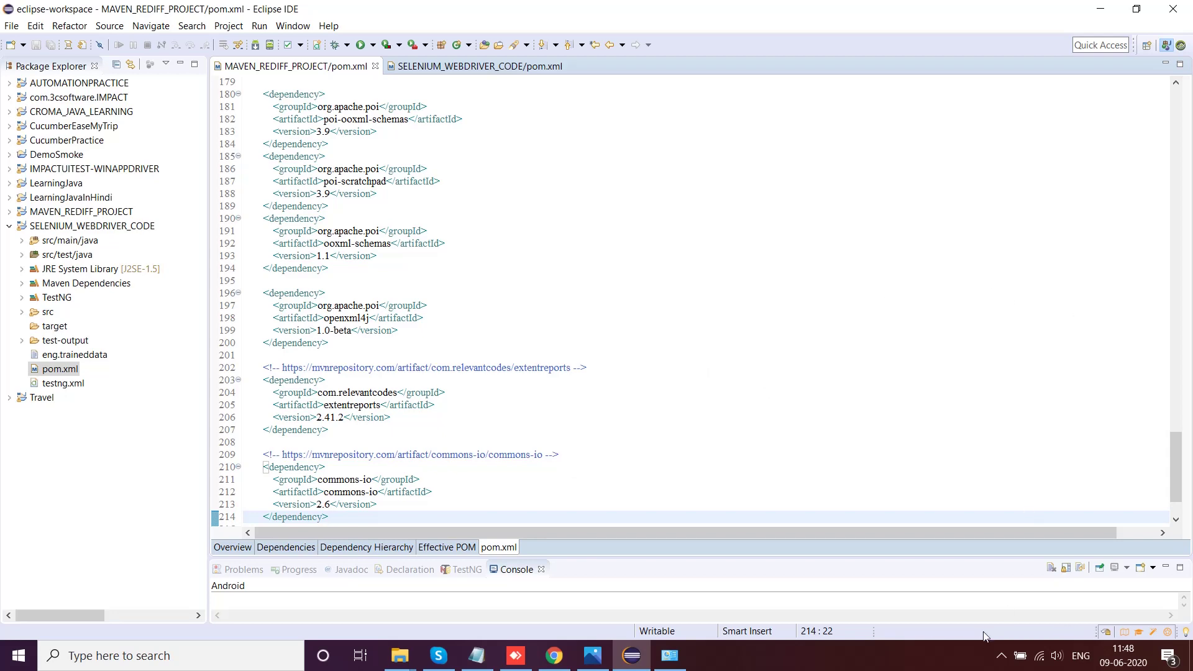
Step: Expand Maven Dependencies under SELENIUM_WEBDRIVER_CODE, look through its jar files and collapse the list again
{"action": "left_click", "coordinate": [22, 284]}
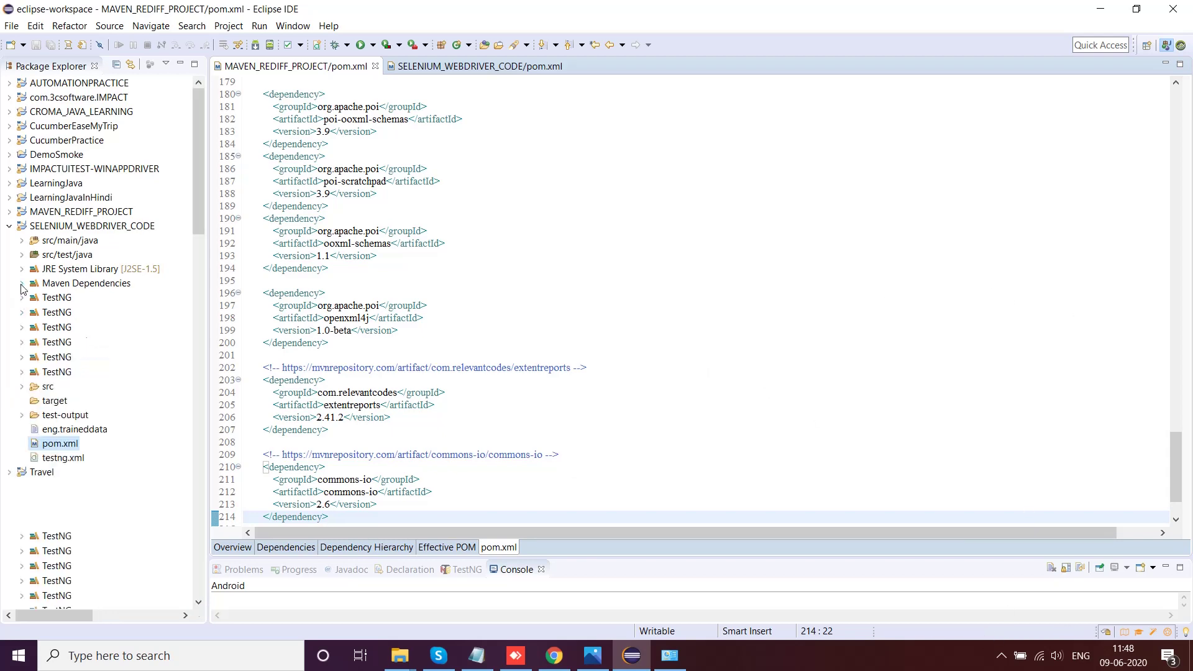
{"action": "scroll", "coordinate": [140, 255], "scroll_direction": "down", "scroll_amount": 10}
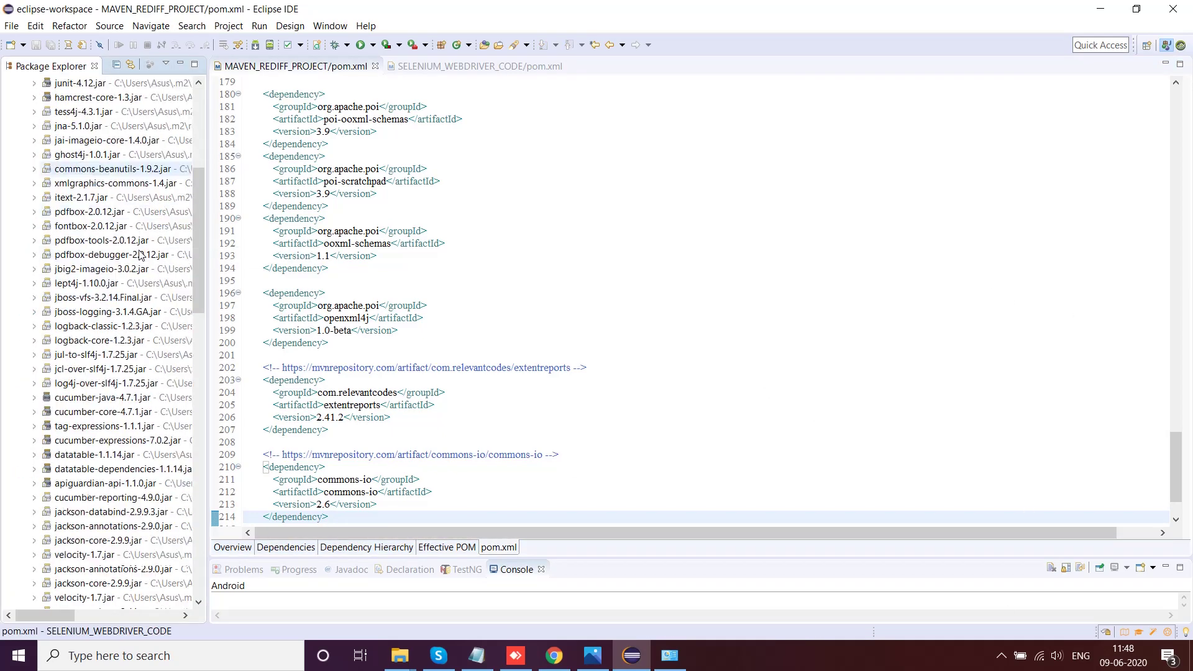
{"action": "scroll", "coordinate": [139, 254], "scroll_direction": "down", "scroll_amount": 10}
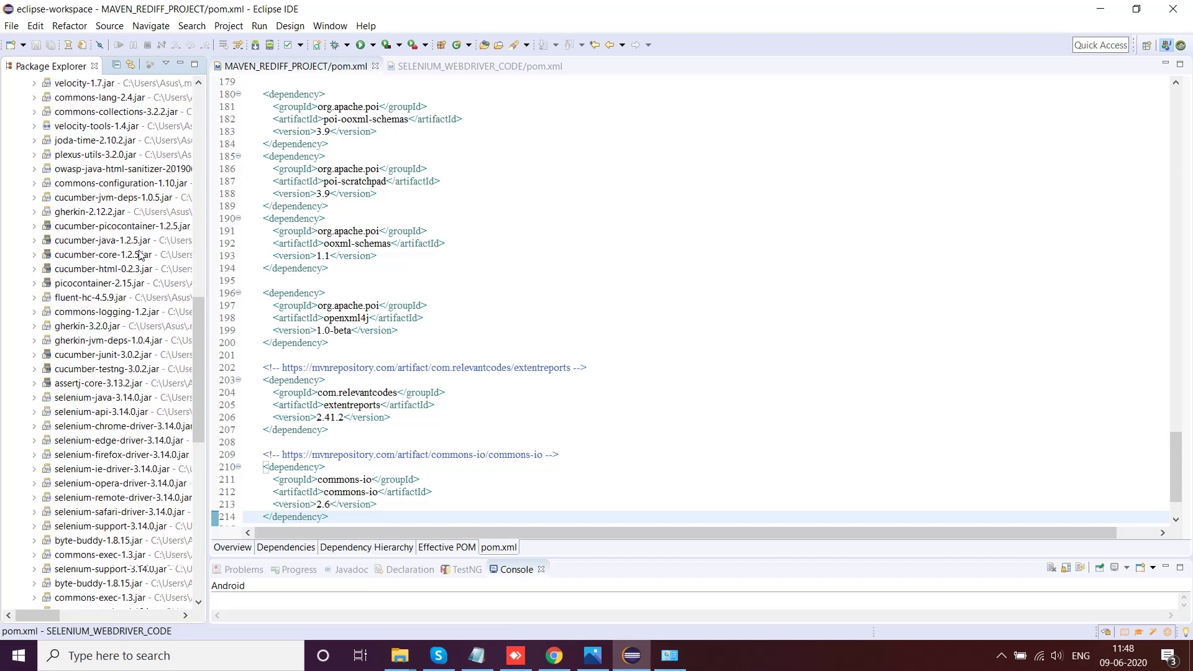
{"action": "scroll", "coordinate": [140, 255], "scroll_direction": "up", "scroll_amount": 20}
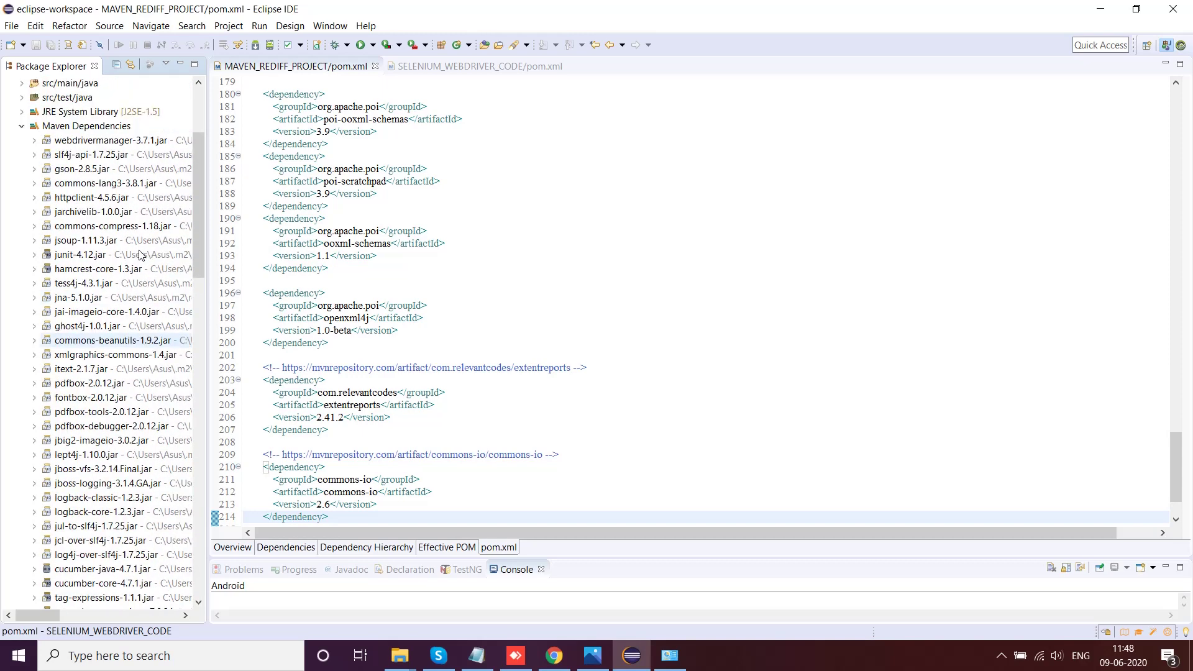
{"action": "left_click", "coordinate": [22, 126]}
{"action": "scroll", "coordinate": [406, 262], "scroll_direction": "up", "scroll_amount": 2}
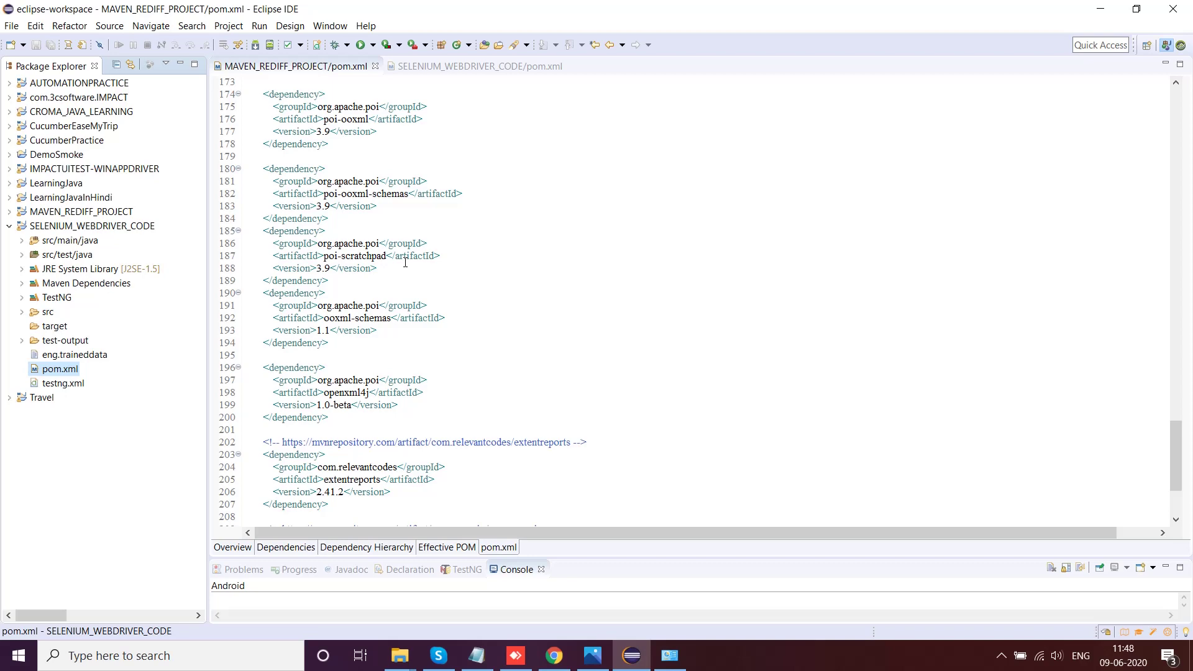
Step: In Chrome, return to the Google results, search for junit maven dependency and open the junit page on Maven Repository
{"action": "left_click", "coordinate": [554, 656]}
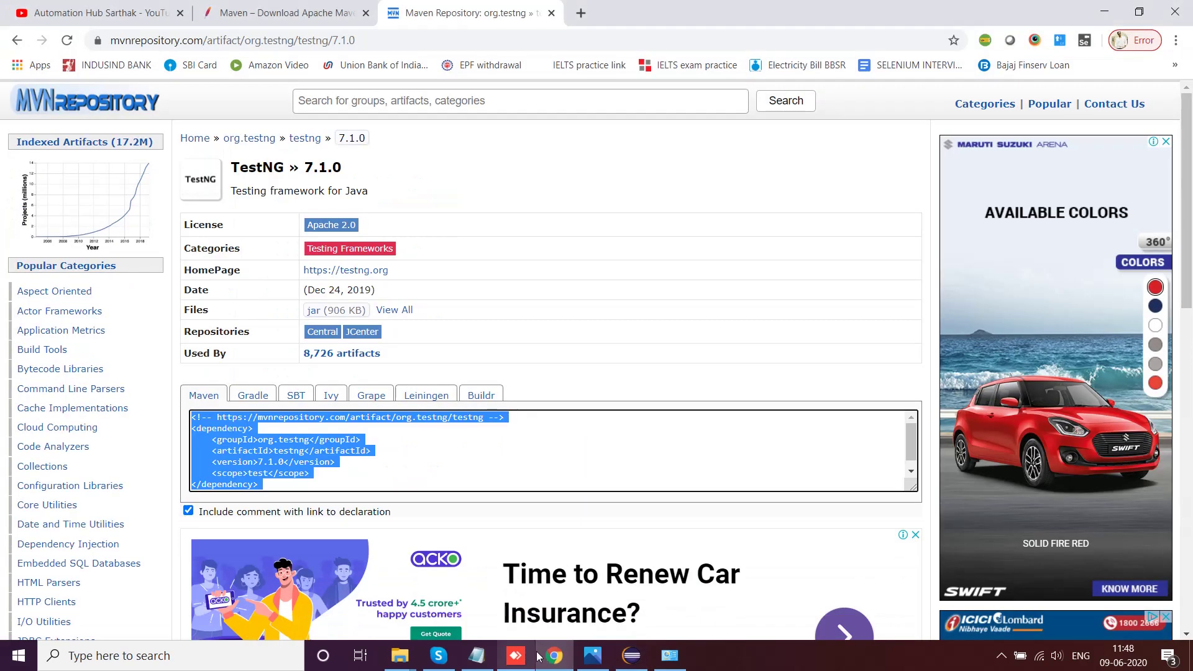
{"action": "left_click", "coordinate": [18, 40]}
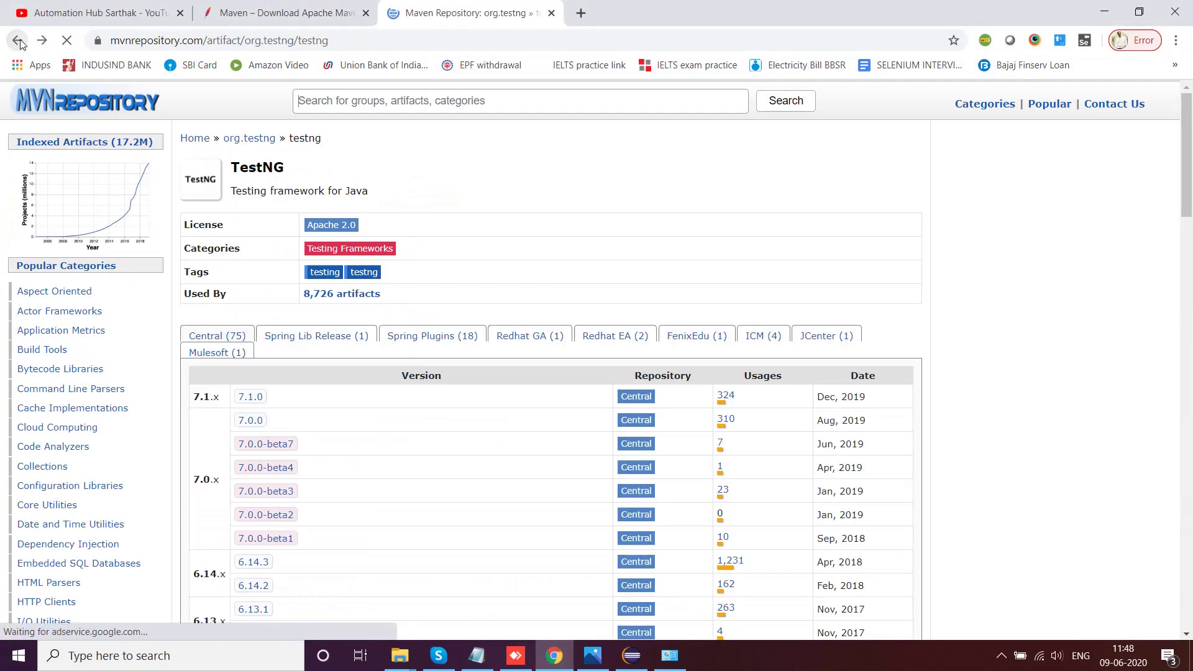
{"action": "left_click", "coordinate": [25, 36]}
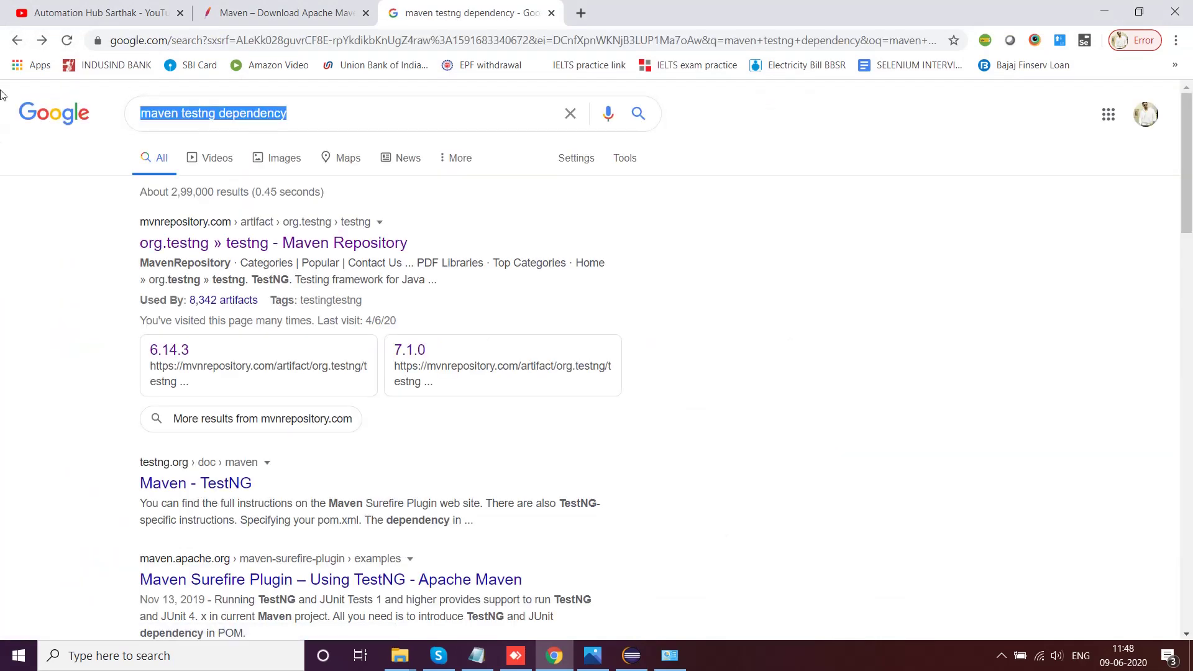
{"action": "type", "text": "junit mave"}
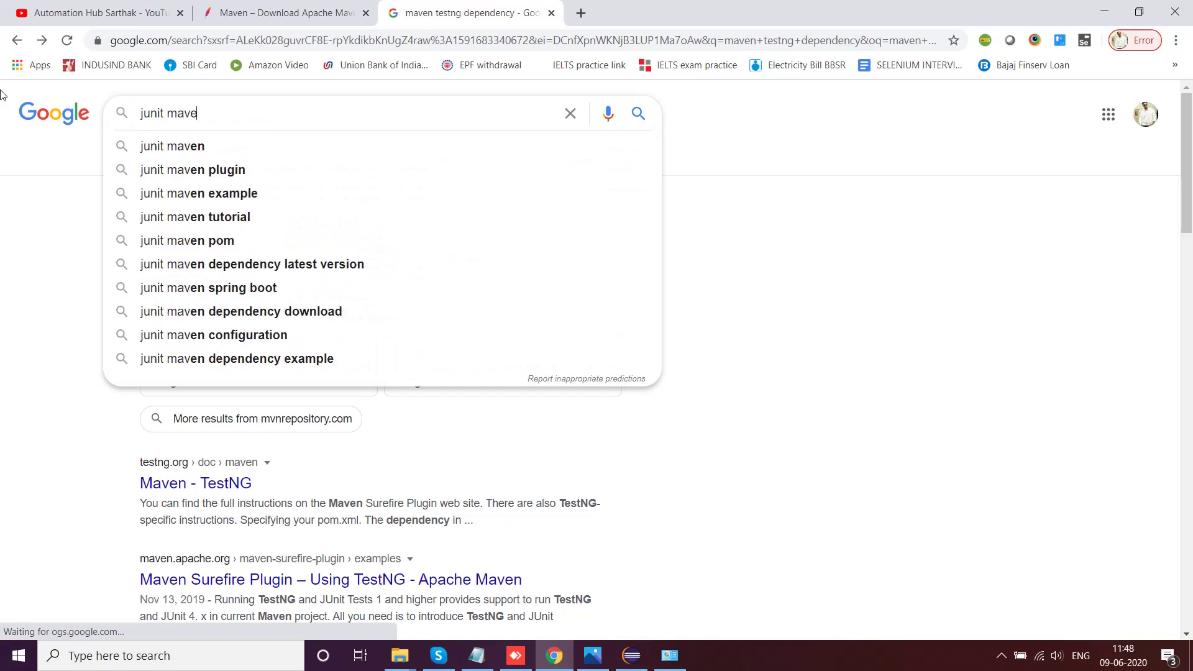
{"action": "type", "text": "n depe"}
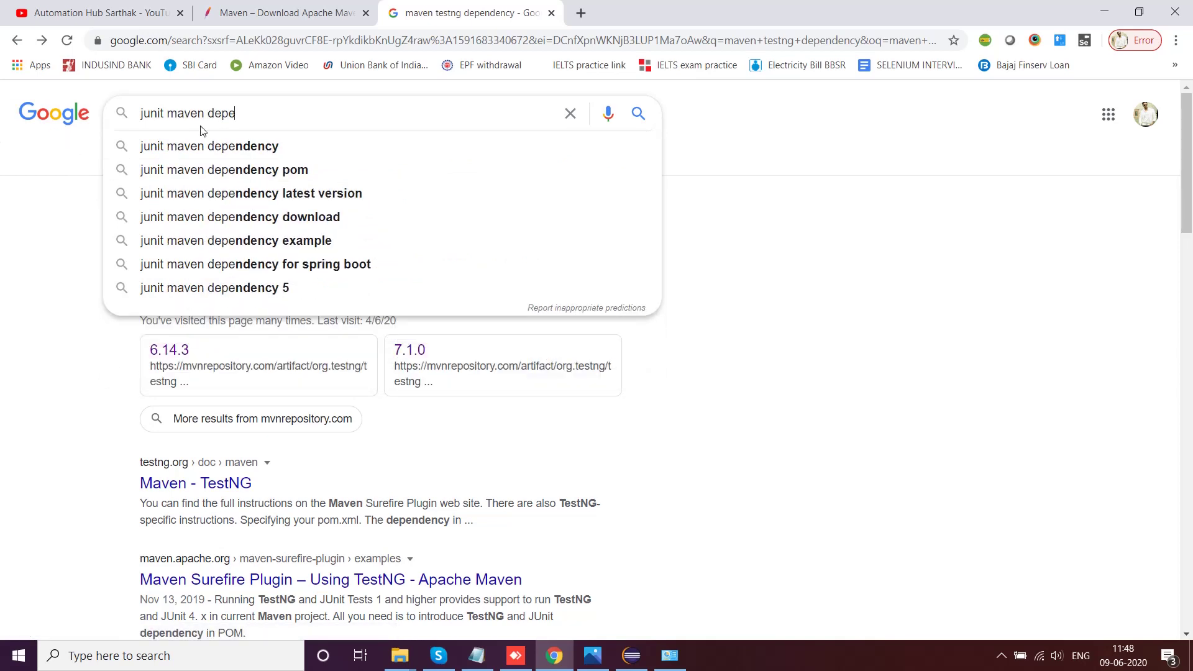
{"action": "left_click", "coordinate": [208, 152]}
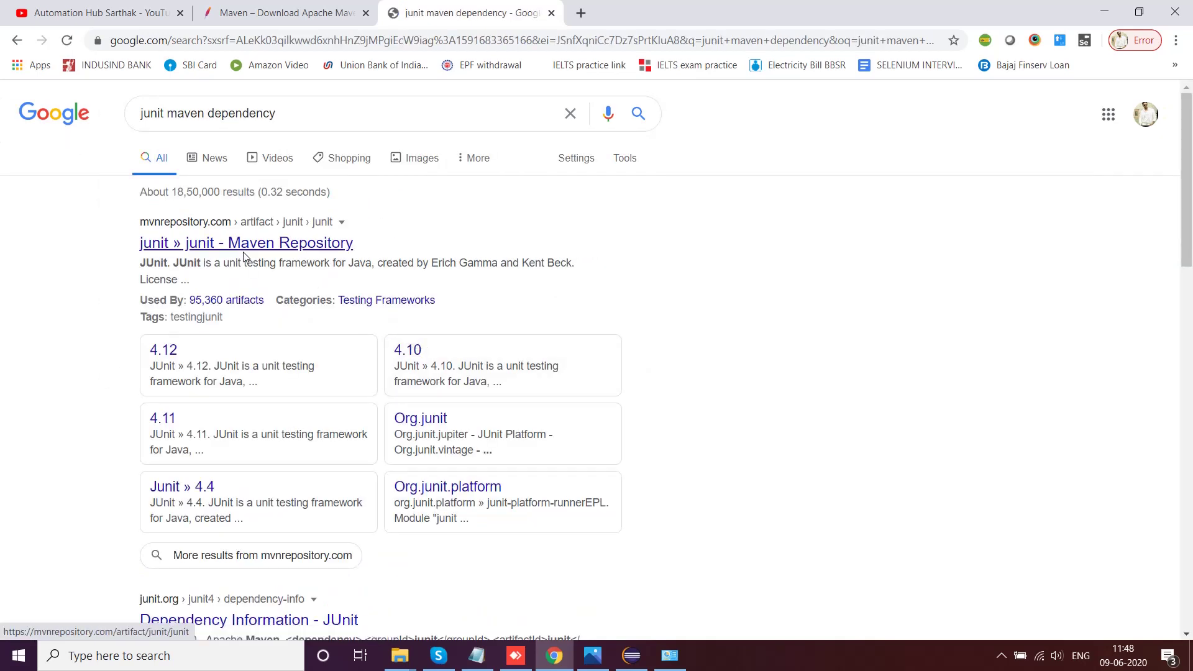
{"action": "left_click", "coordinate": [244, 252]}
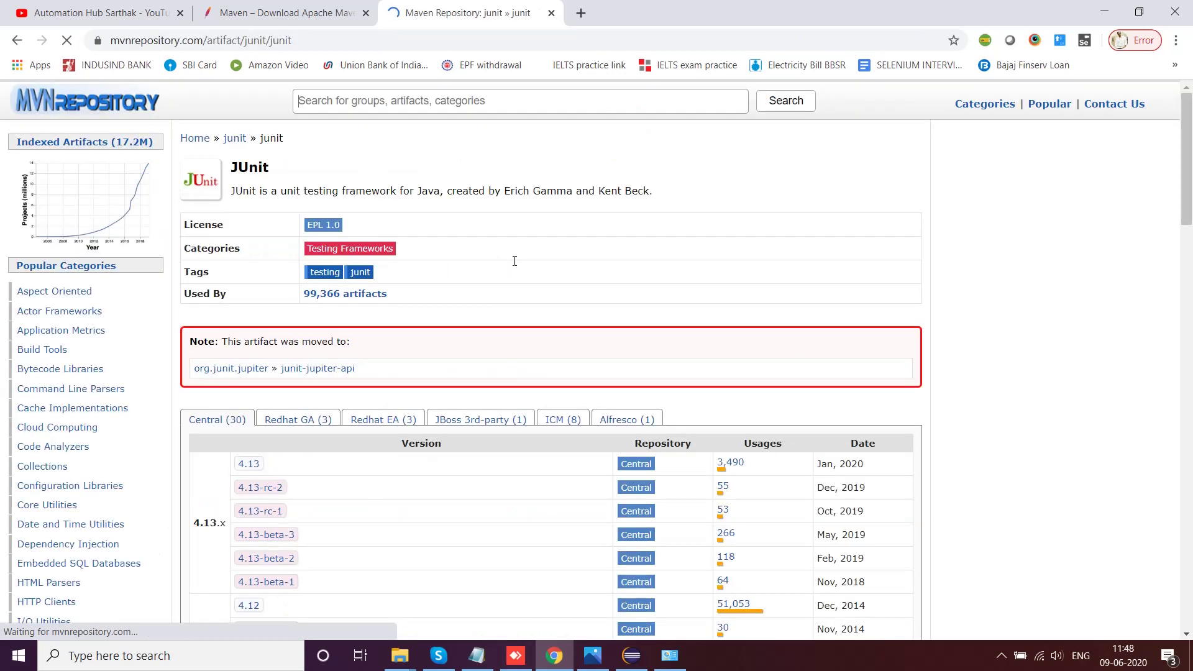
Step: Open JUnit version 4.13 and copy its Maven dependency snippet
{"action": "scroll", "coordinate": [533, 398], "scroll_direction": "down", "scroll_amount": 2}
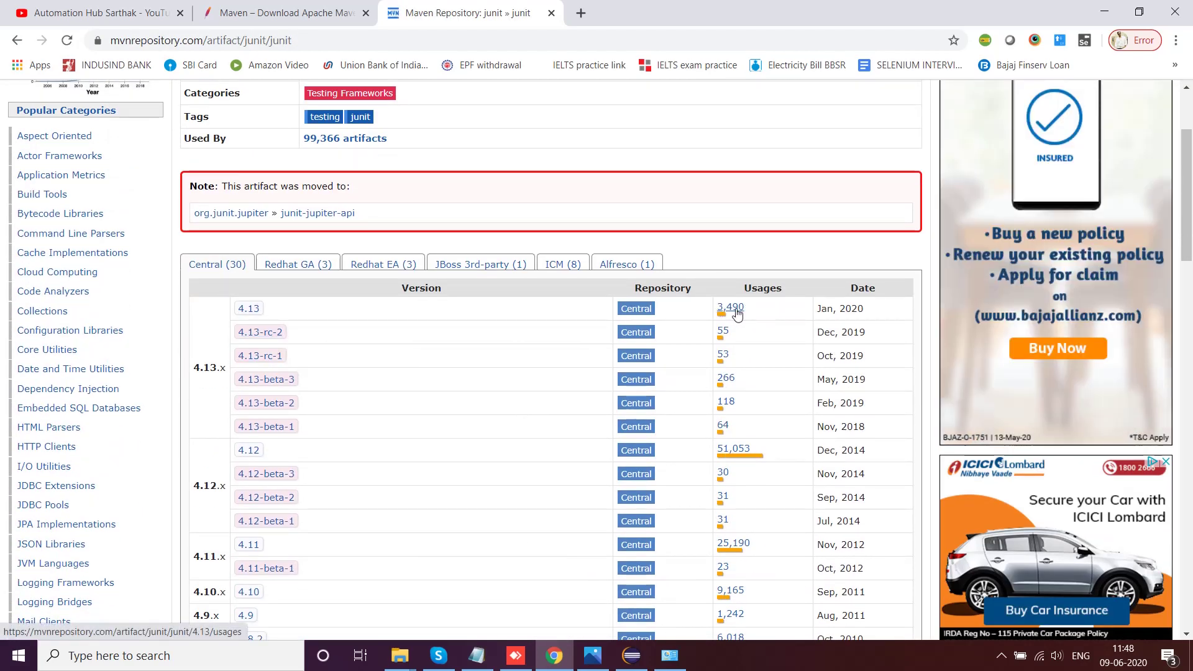
{"action": "left_click", "coordinate": [248, 310]}
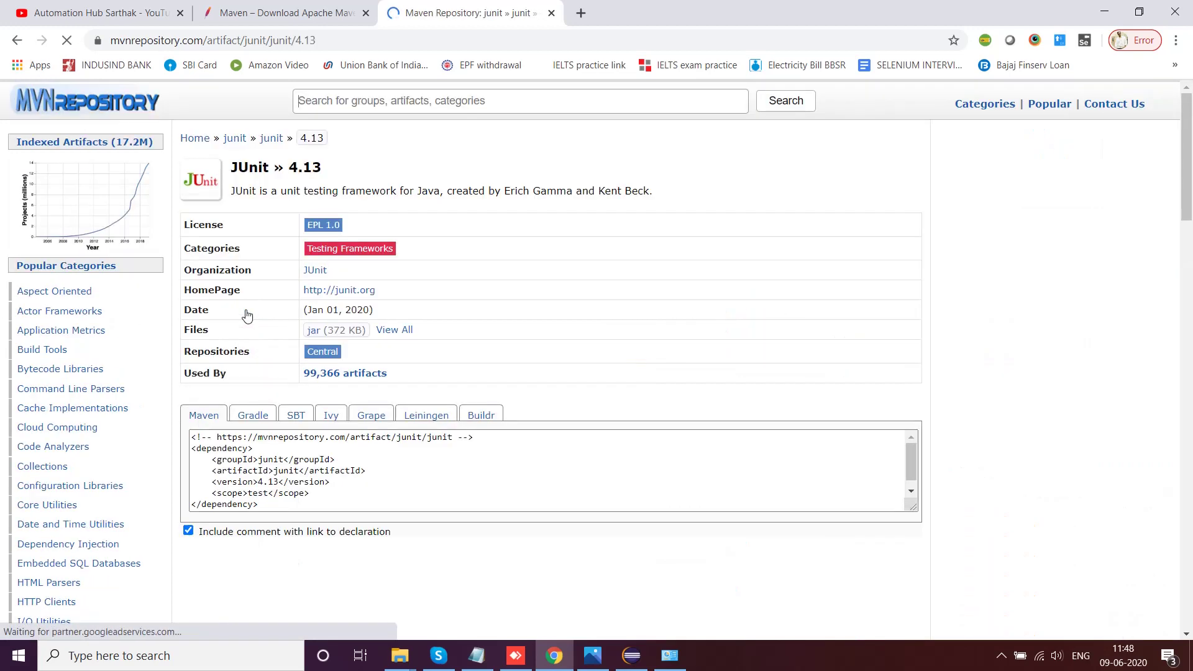
{"action": "left_click", "coordinate": [260, 471]}
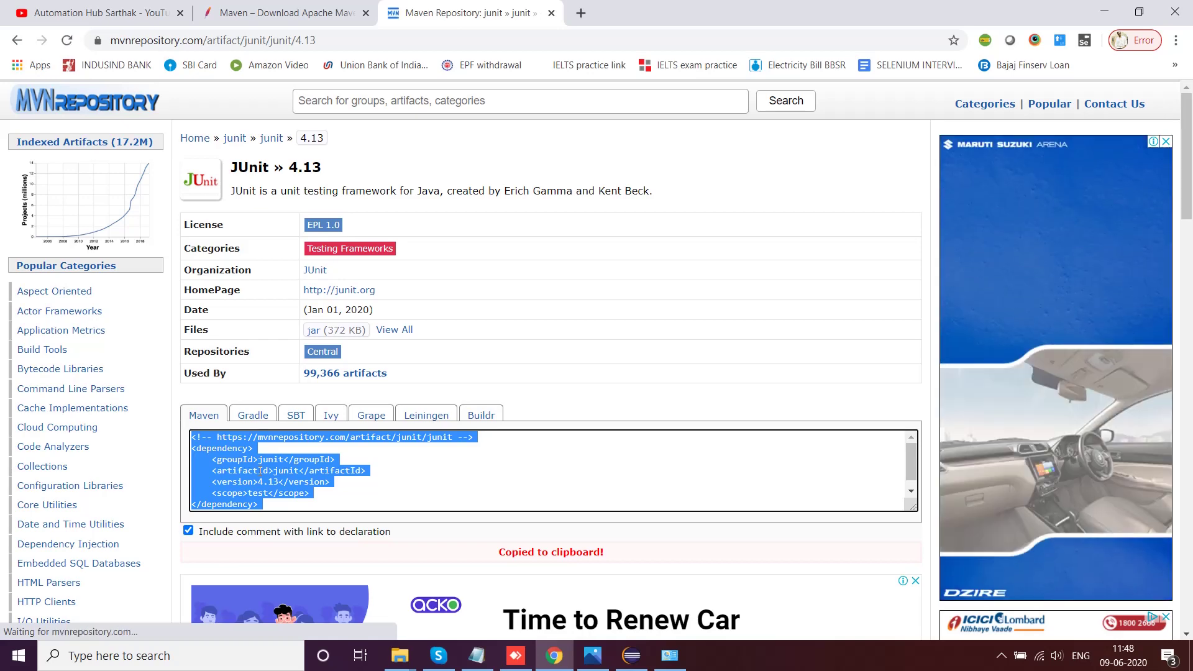
Step: Switch back to Eclipse and look through the dependencies in the MAVEN_REDIFF_PROJECT pom.xml
{"action": "left_click", "coordinate": [632, 656]}
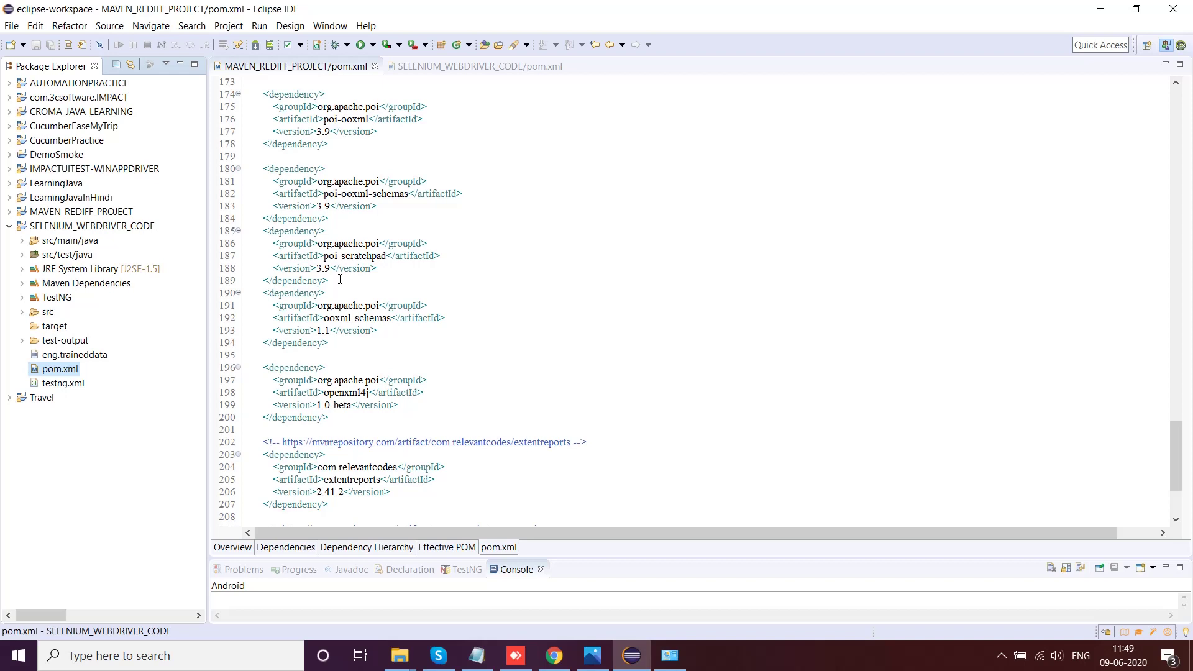
{"action": "scroll", "coordinate": [541, 237], "scroll_direction": "down", "scroll_amount": 4}
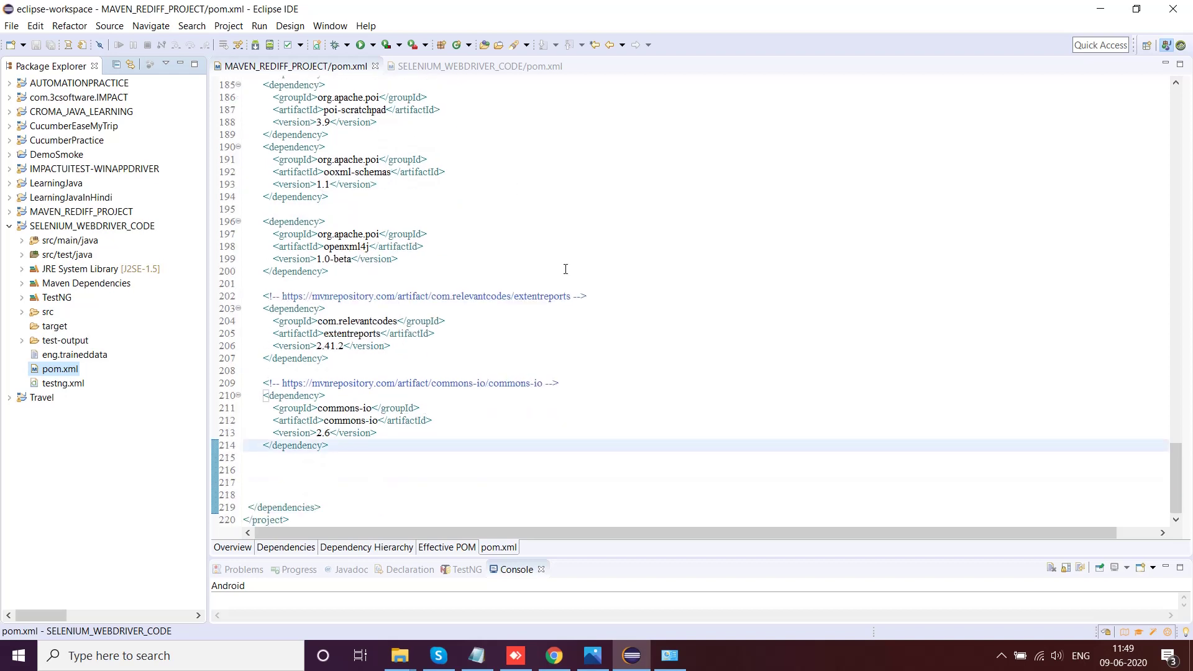
{"action": "scroll", "coordinate": [581, 292], "scroll_direction": "up", "scroll_amount": 20}
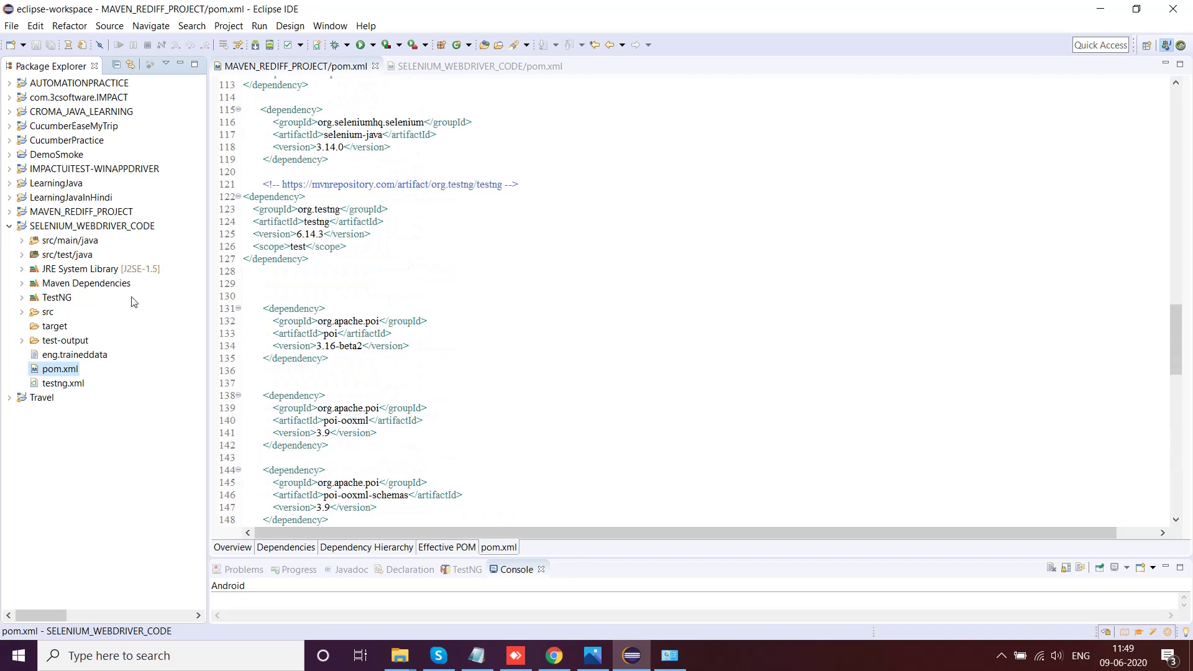
Step: Expand Maven Dependencies under SELENIUM_WEBDRIVER_CODE and look through the full list of jar files
{"action": "left_click", "coordinate": [23, 286]}
{"action": "scroll", "coordinate": [82, 391], "scroll_direction": "down", "scroll_amount": 10}
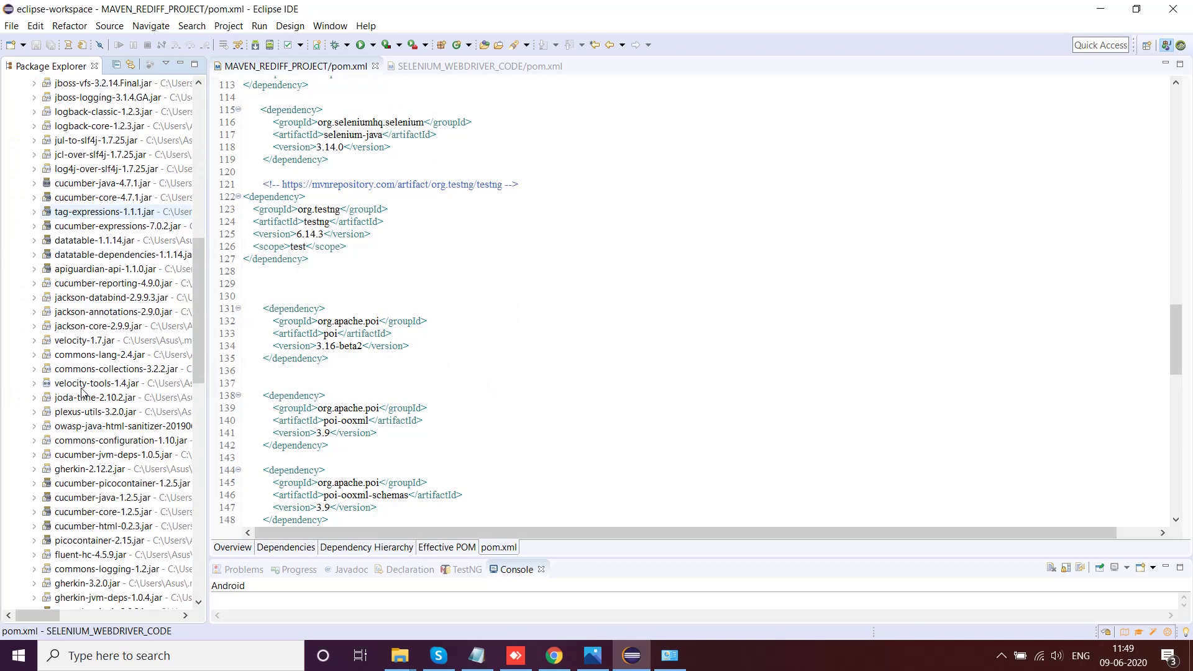
{"action": "scroll", "coordinate": [81, 391], "scroll_direction": "down", "scroll_amount": 15}
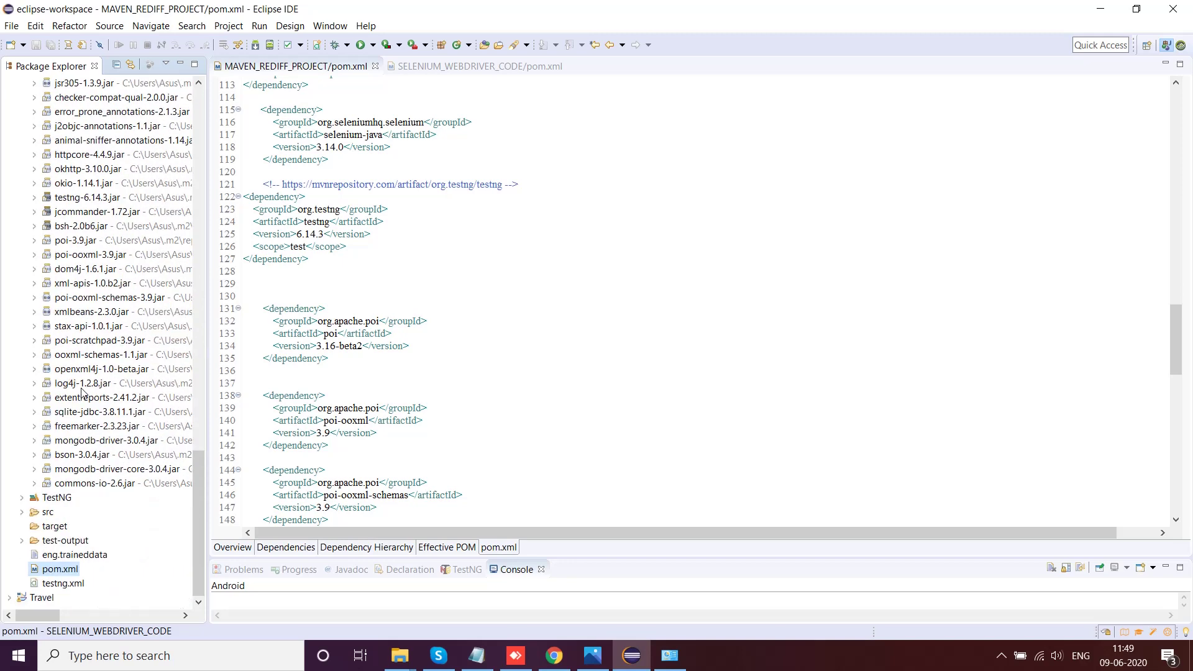
{"action": "scroll", "coordinate": [81, 392], "scroll_direction": "up", "scroll_amount": 15}
{"action": "scroll", "coordinate": [81, 392], "scroll_direction": "up", "scroll_amount": 6}
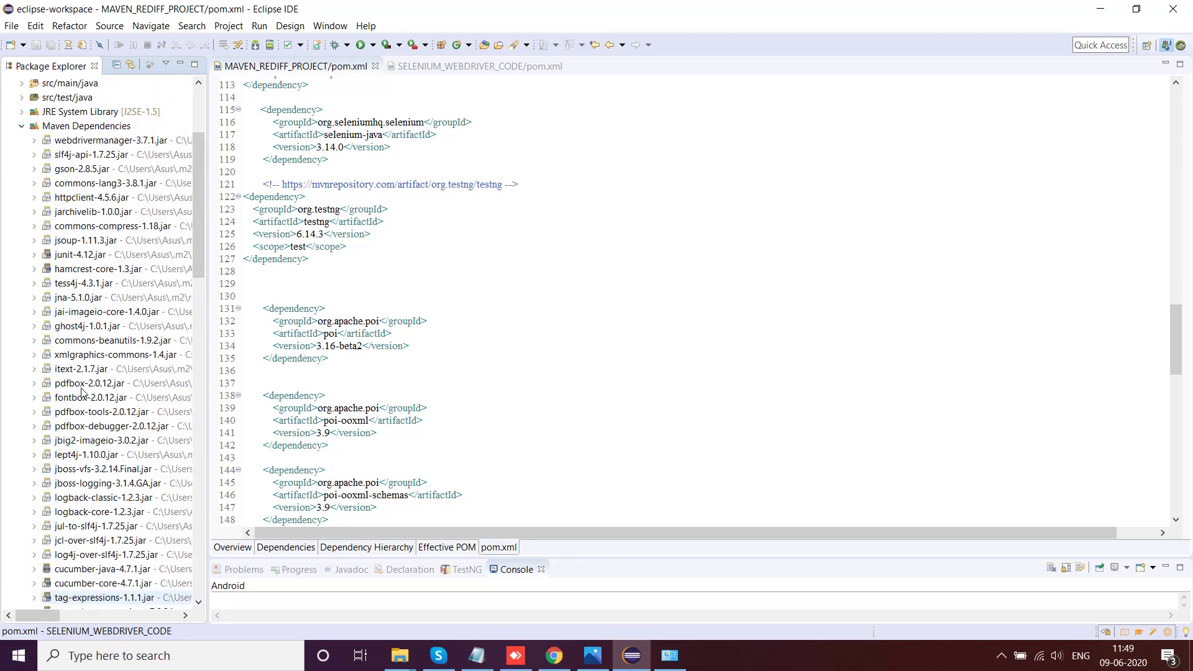
Step: Close the SELENIUM_WEBDRIVER_CODE and MAVEN_REDIFF_PROJECT pom.xml files and collapse the Maven Dependencies list
{"action": "left_click", "coordinate": [501, 66]}
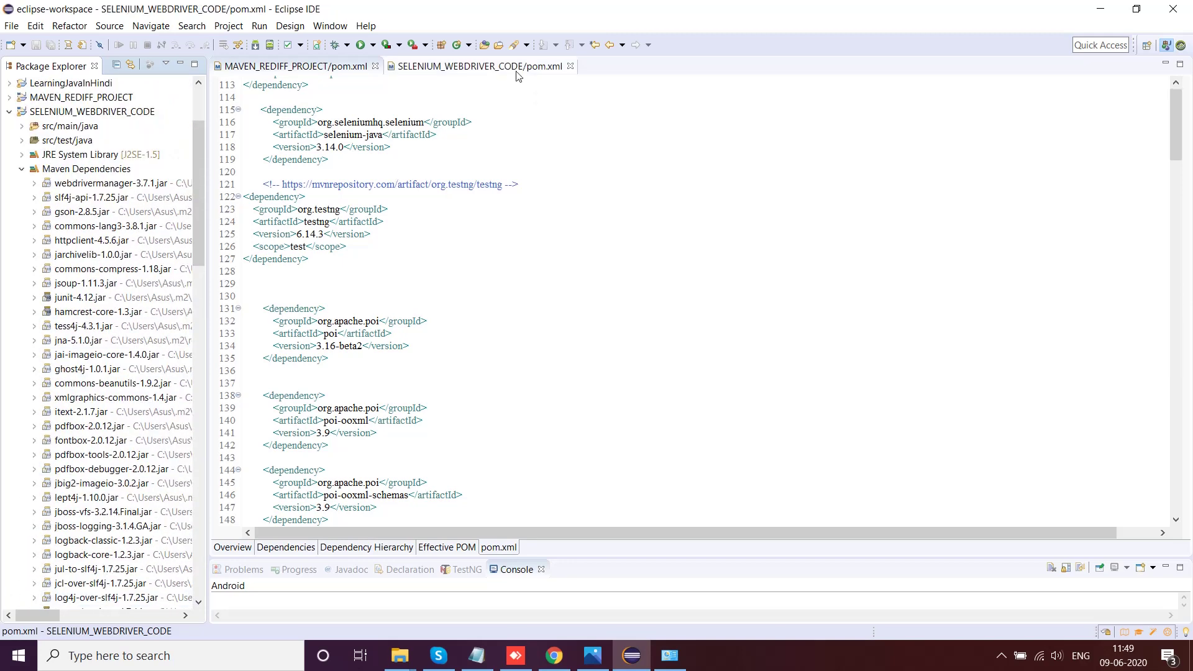
{"action": "key", "text": "ctrl+w"}
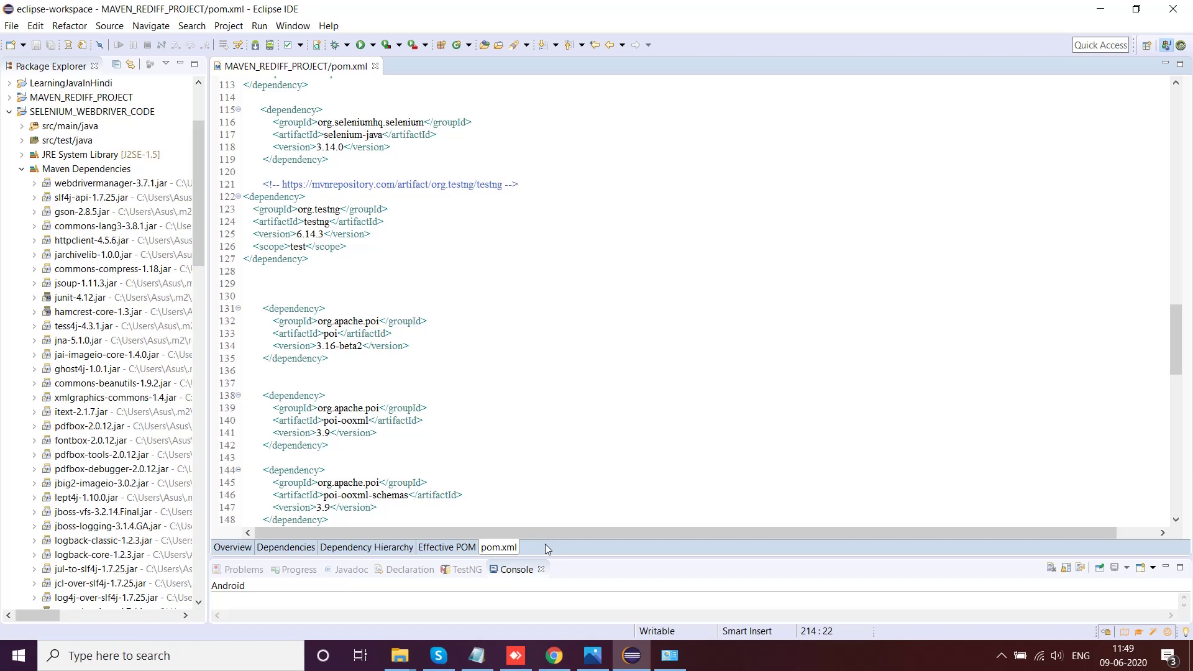
{"action": "left_click", "coordinate": [22, 169]}
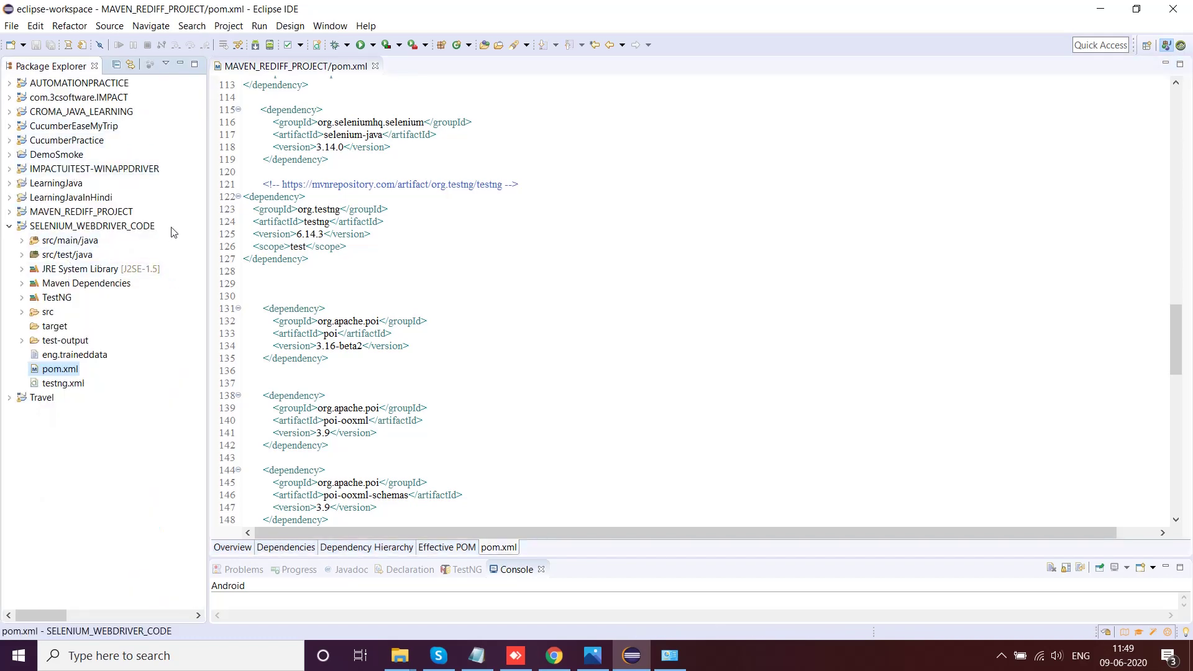
{"action": "left_click", "coordinate": [375, 66]}
Step: Switch to File Explorer and open MAVEN Concepts.txt from the SELENIUM\Notepads folder on drive D
{"action": "left_click", "coordinate": [477, 657]}
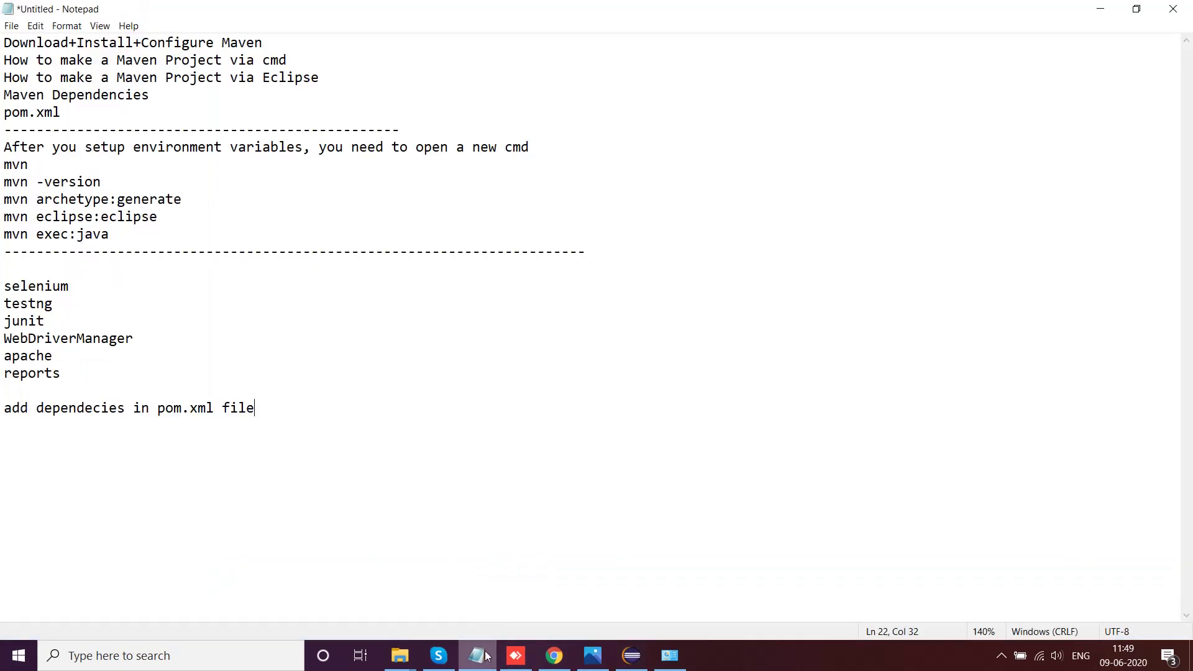
{"action": "left_click", "coordinate": [400, 656]}
{"action": "left_click", "coordinate": [360, 615]}
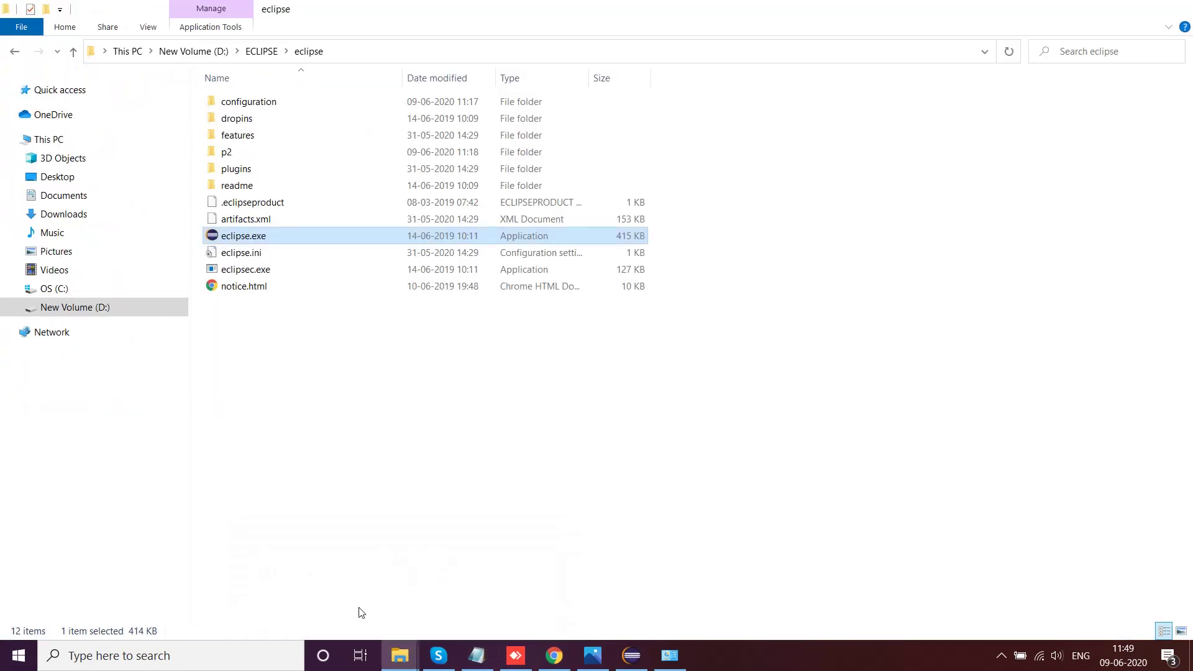
{"action": "left_click", "coordinate": [99, 314]}
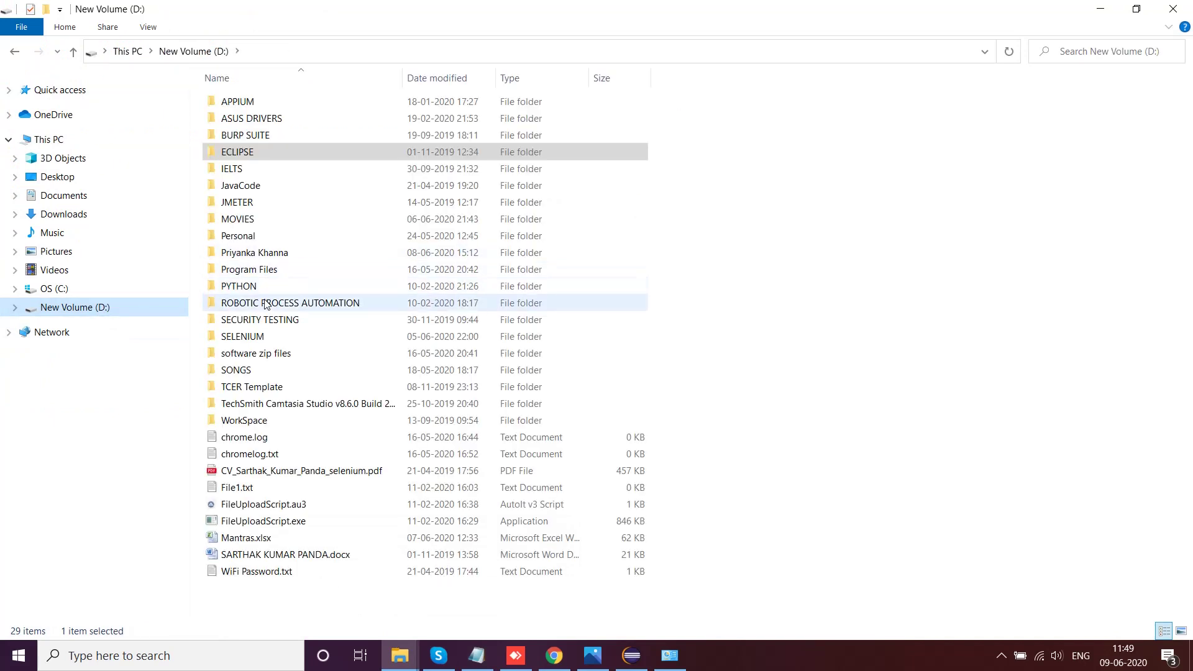
{"action": "left_click", "coordinate": [257, 337]}
{"action": "double_click", "coordinate": [257, 336]}
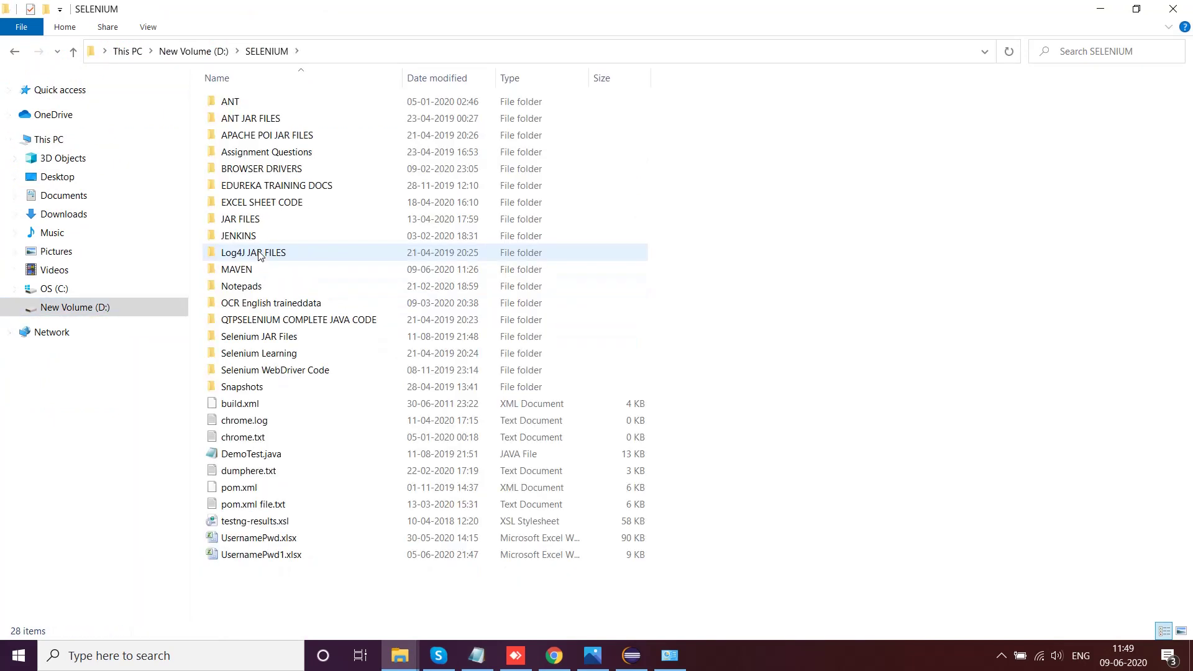
{"action": "double_click", "coordinate": [256, 286]}
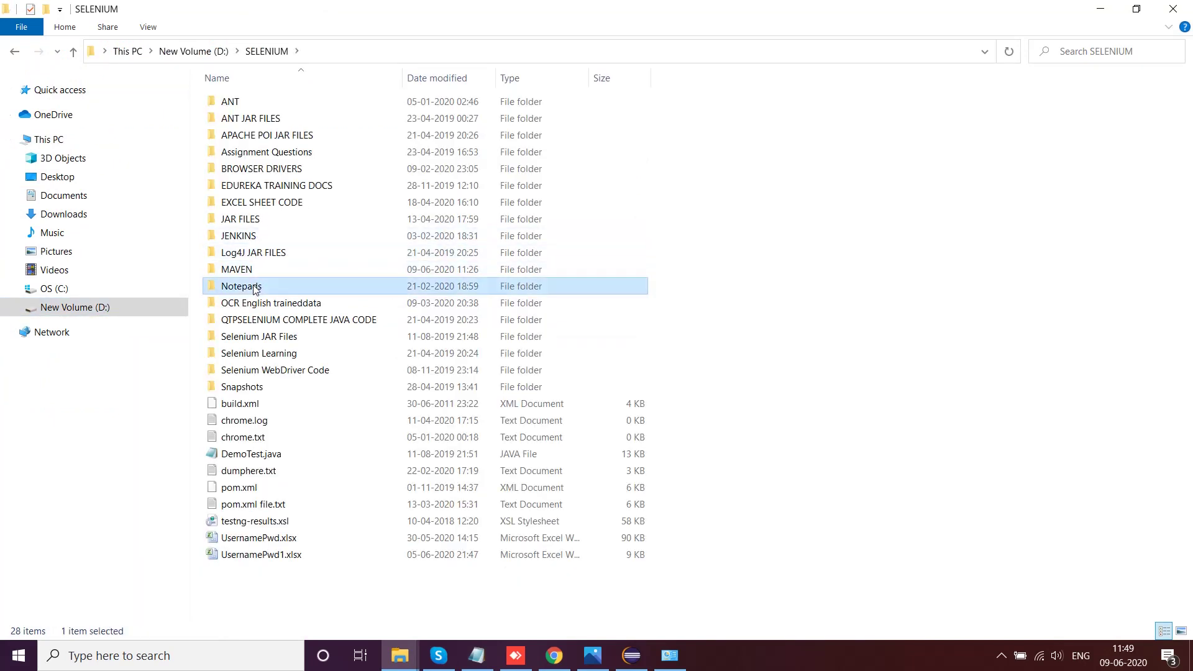
{"action": "double_click", "coordinate": [263, 336]}
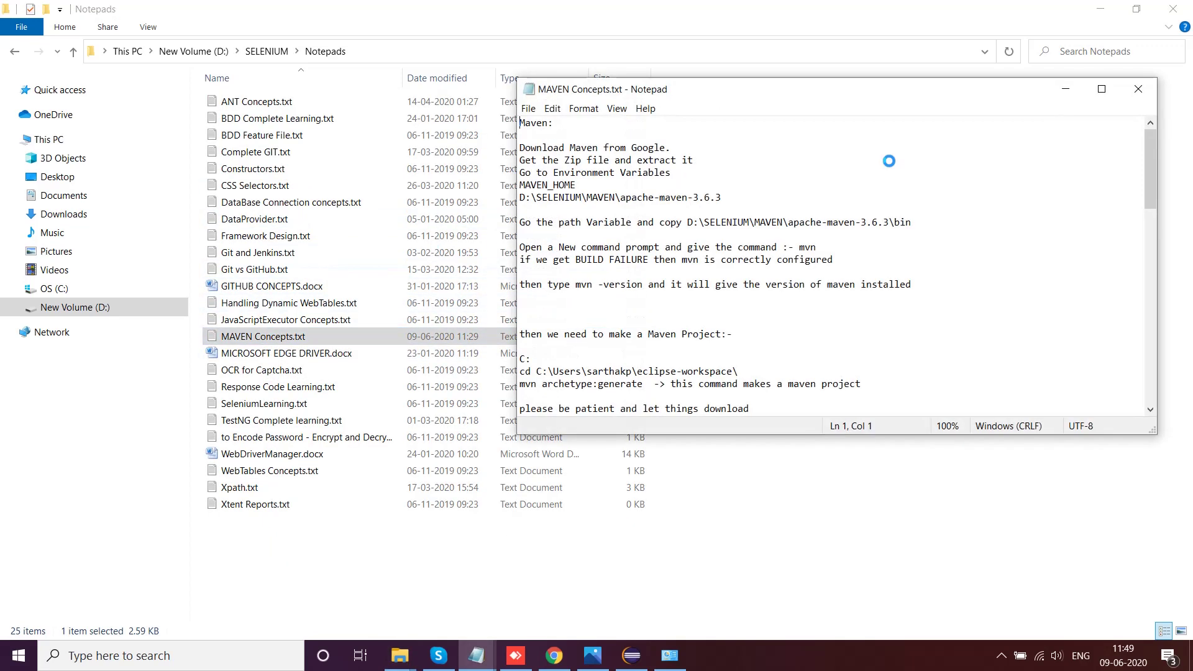
Step: Maximize the MAVEN Concepts notes and find the line giving the local Maven repository path
{"action": "left_click", "coordinate": [1102, 89]}
{"action": "scroll", "coordinate": [128, 344], "scroll_direction": "down", "scroll_amount": 7}
{"action": "scroll", "coordinate": [127, 344], "scroll_direction": "down", "scroll_amount": 4}
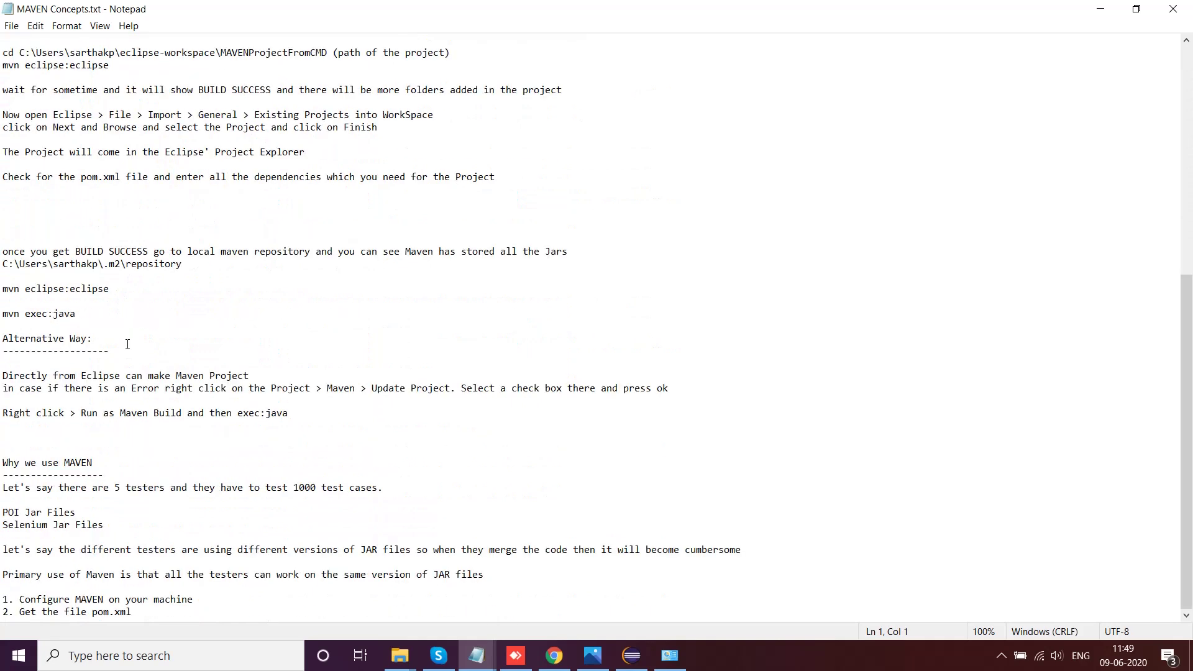
{"action": "scroll", "coordinate": [156, 353], "scroll_direction": "up", "scroll_amount": 2}
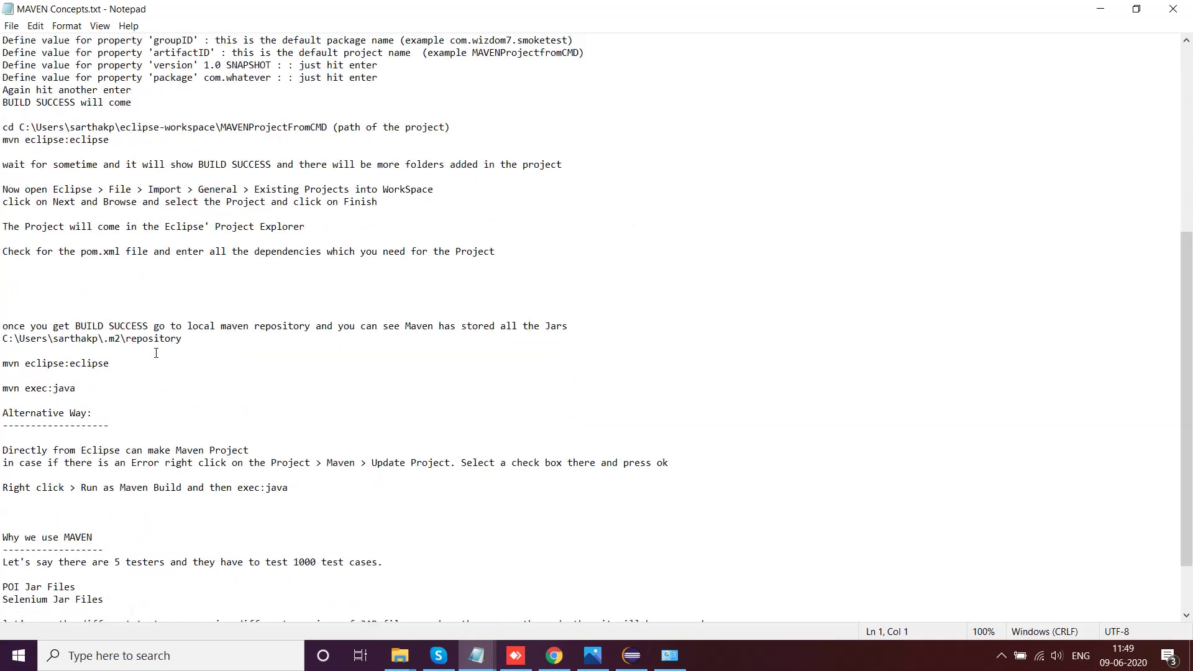
Step: Try to open the user folder part of the noted repository path in File Explorer
{"action": "left_click_drag", "start_coordinate": [2, 341], "coordinate": [100, 341]}
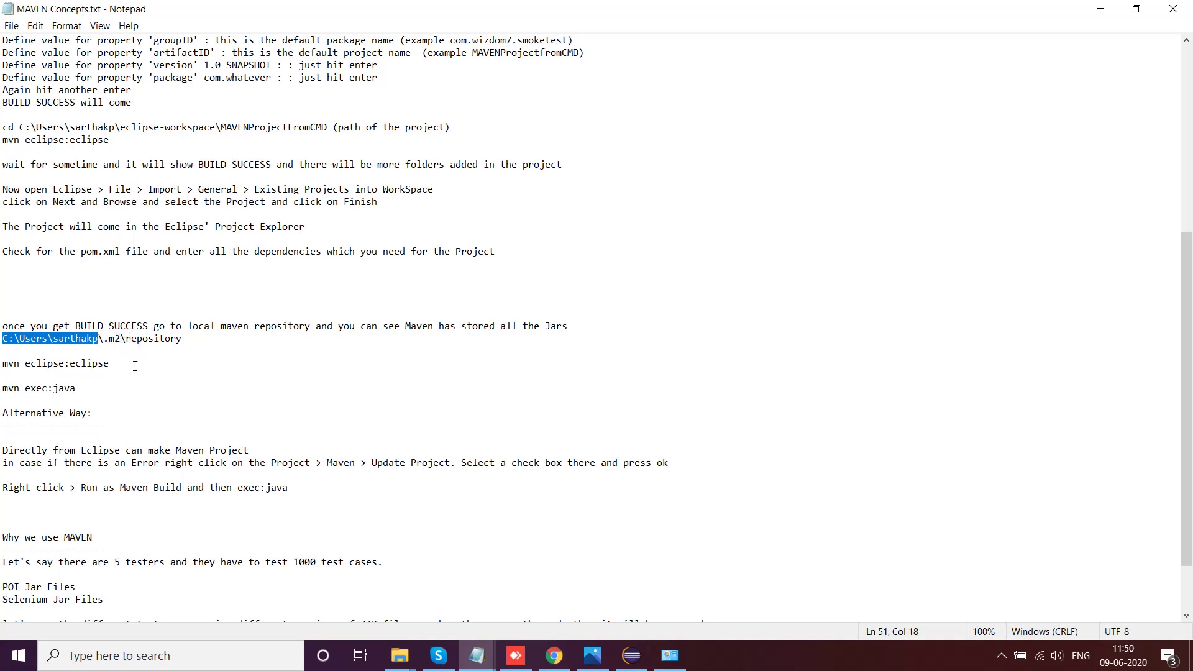
{"action": "mouse_move", "coordinate": [400, 656]}
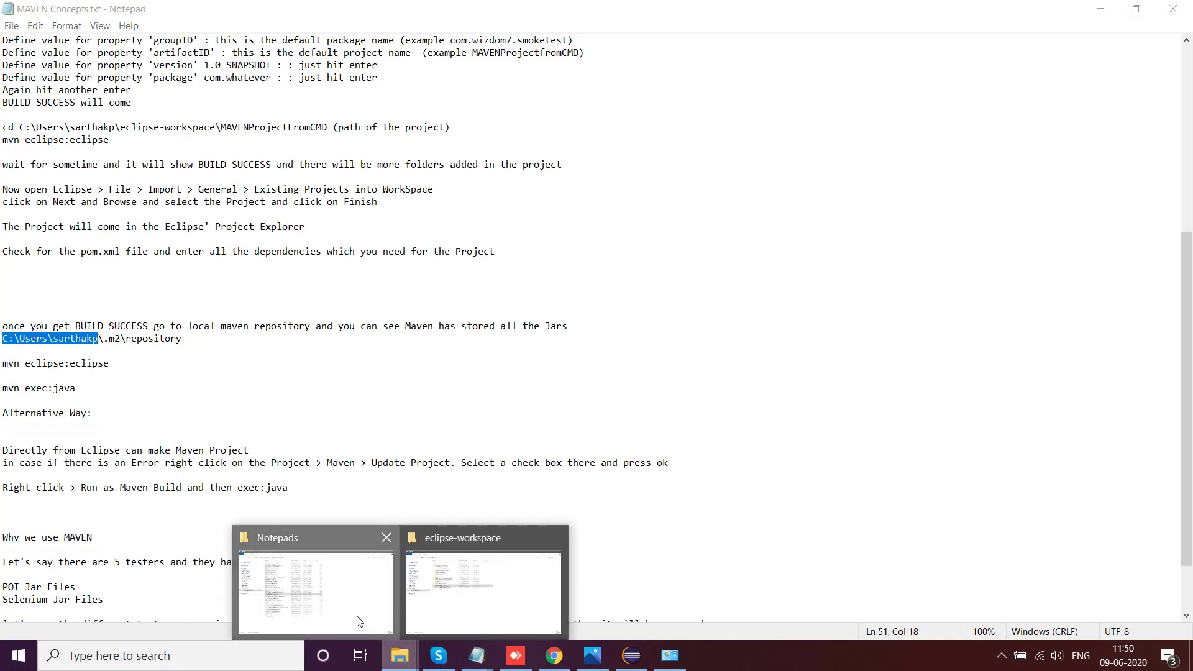
{"action": "left_click", "coordinate": [314, 553]}
{"action": "left_click", "coordinate": [382, 51]}
{"action": "key", "text": "ctrl+v"}
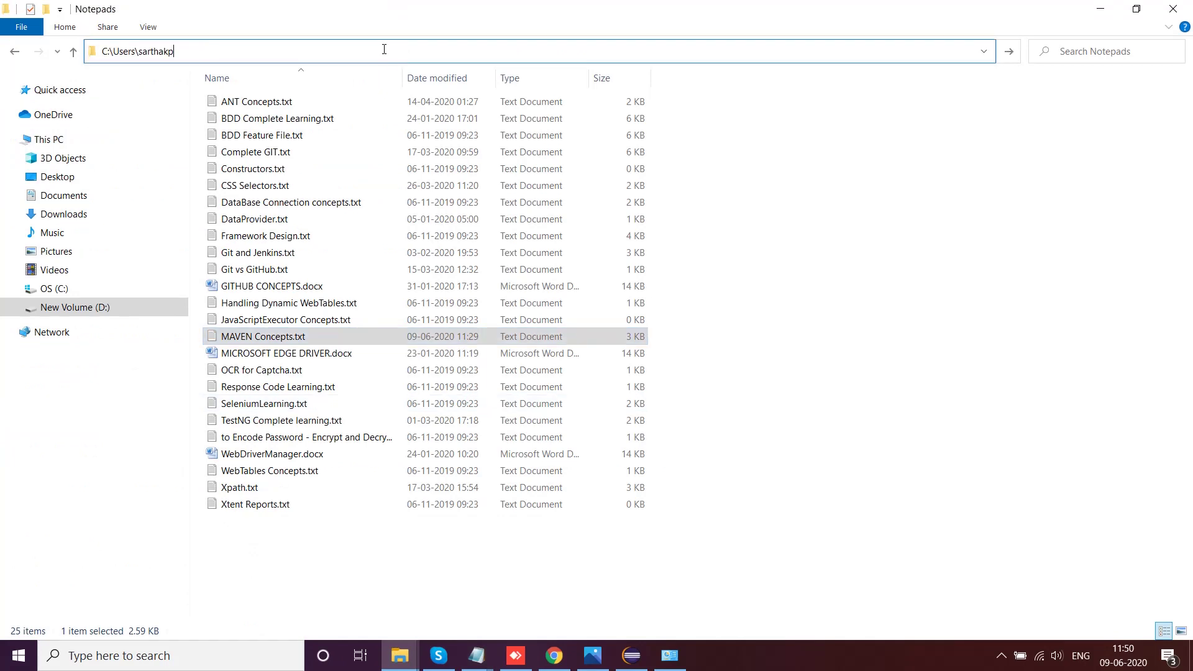
{"action": "key", "text": "Return"}
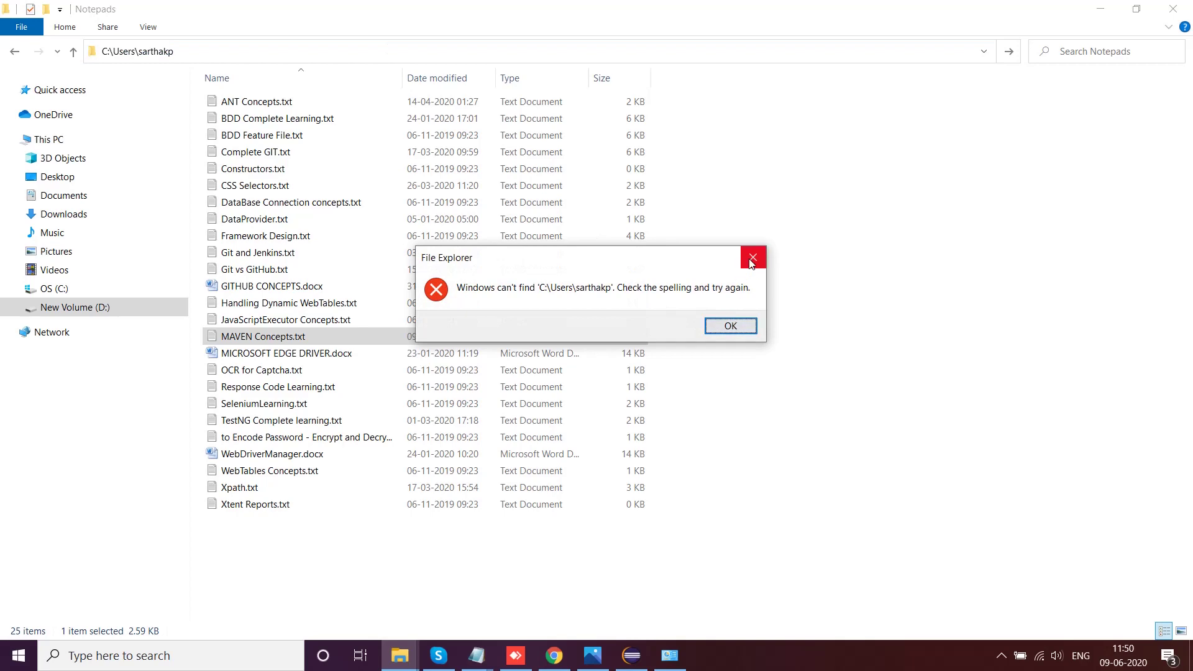
{"action": "key", "text": "Return"}
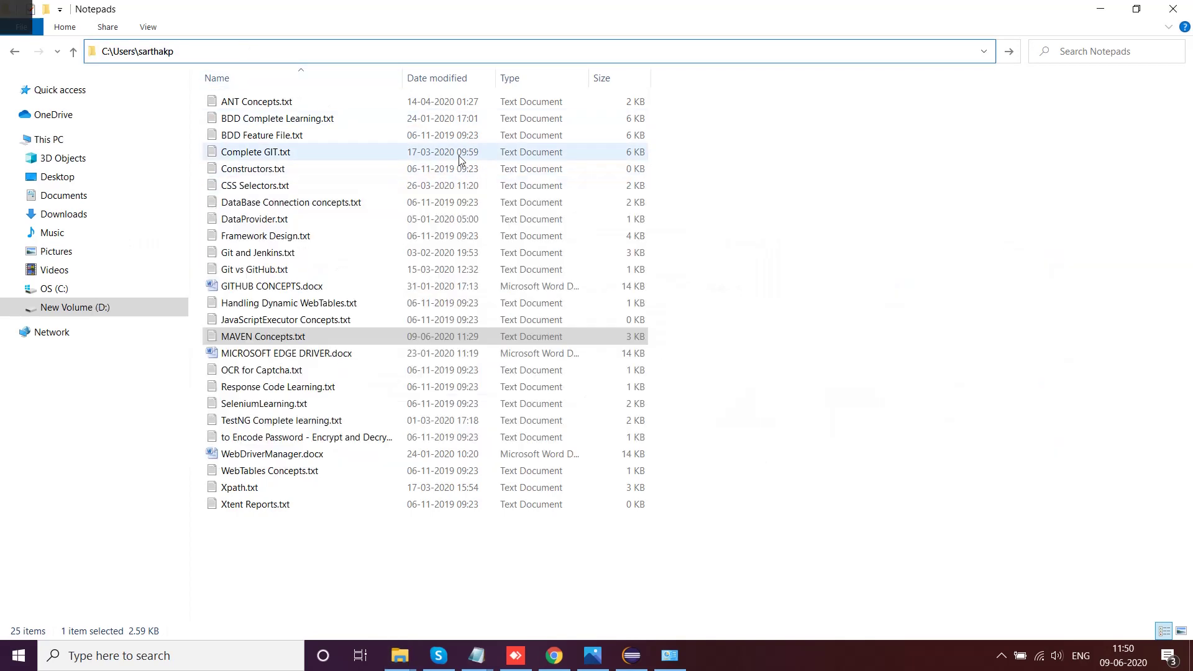
Step: Copy the complete .m2\repository path from the notes and try to open it in File Explorer
{"action": "key", "text": "alt+Tab"}
{"action": "left_click_drag", "start_coordinate": [184, 339], "coordinate": [2, 340]}
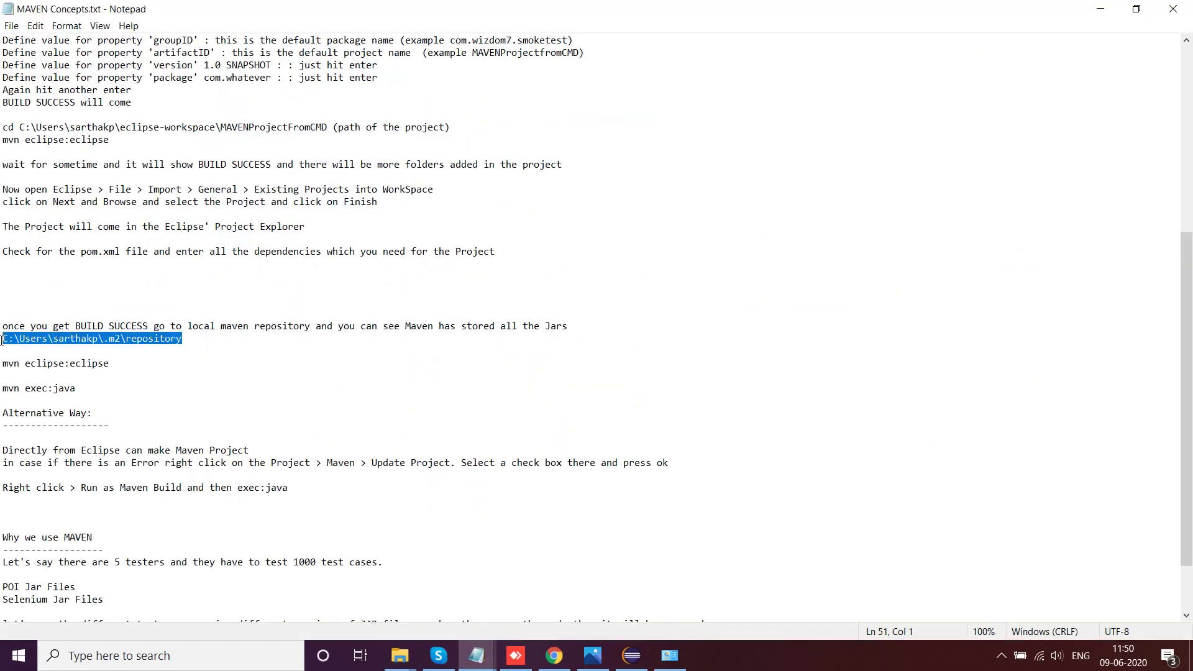
{"action": "key", "text": "ctrl+c"}
{"action": "key", "text": "alt+Tab"}
{"action": "left_click", "coordinate": [394, 50]}
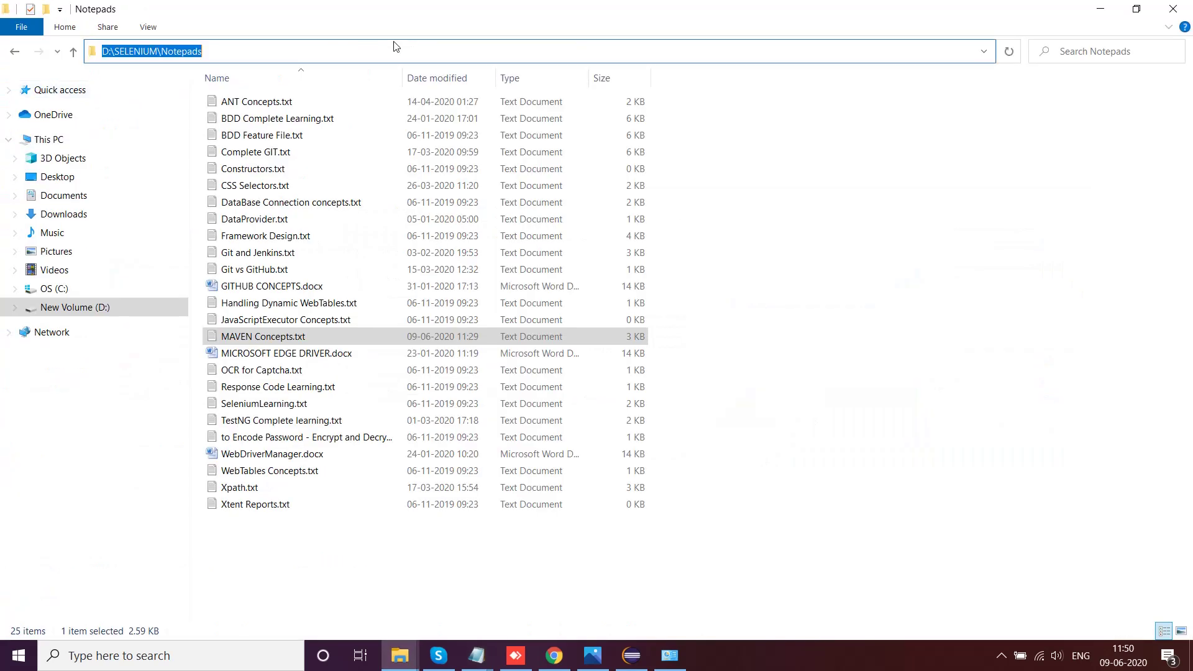
{"action": "key", "text": "ctrl+v"}
{"action": "key", "text": "Return"}
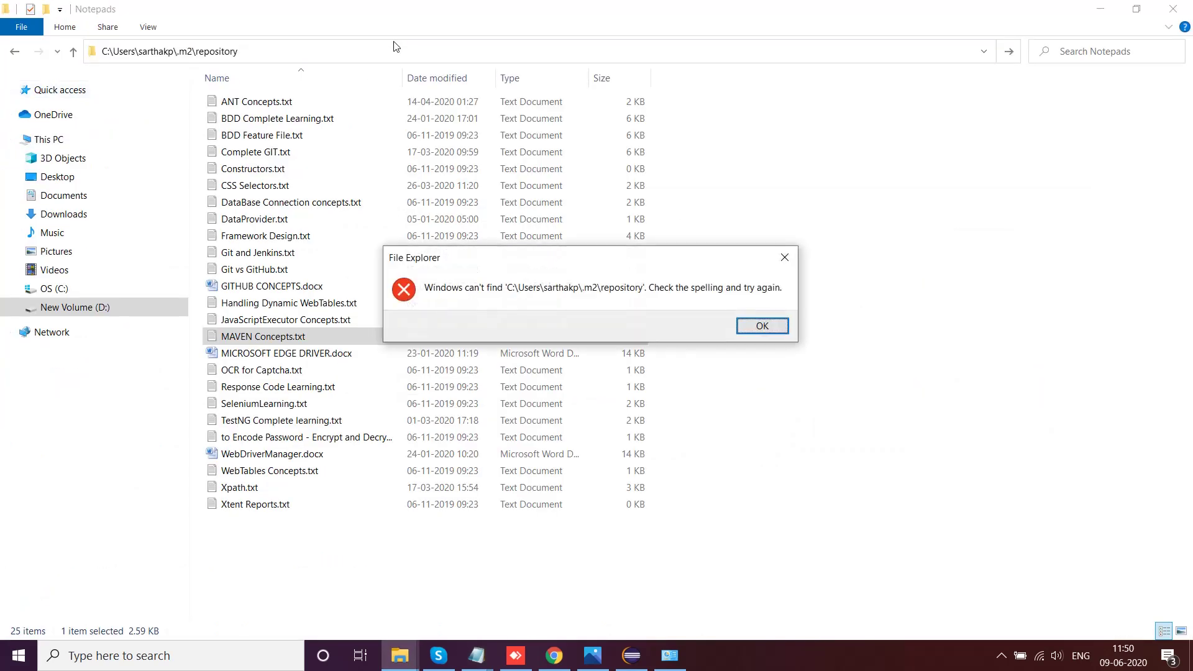
{"action": "left_click", "coordinate": [785, 257]}
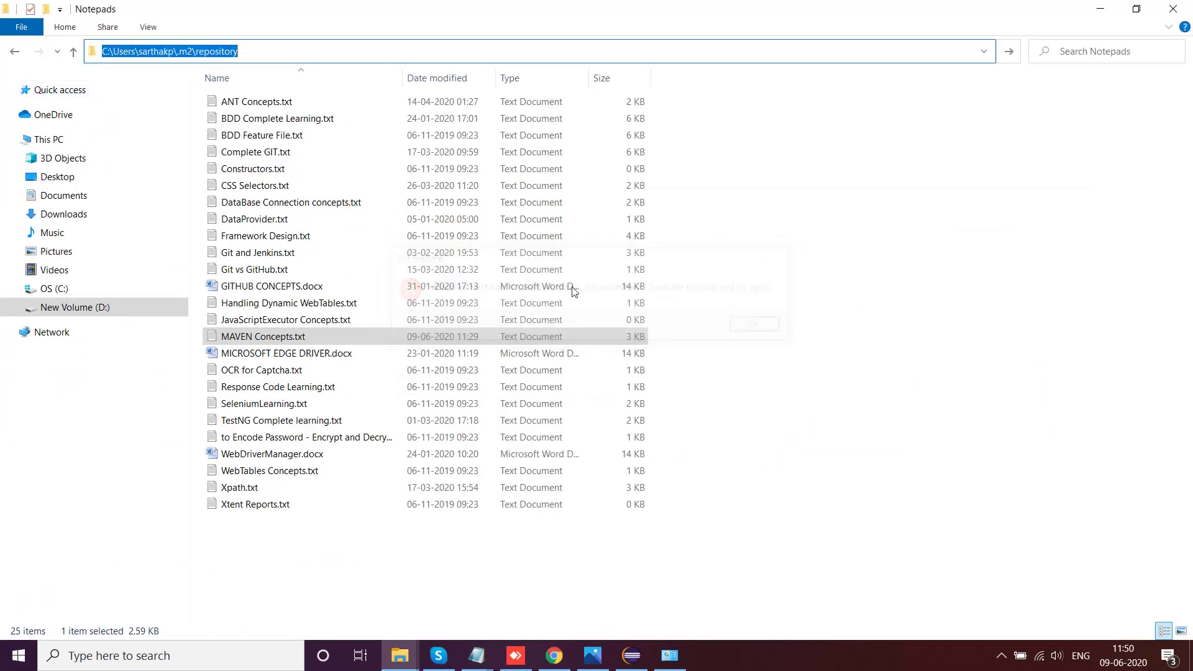
Step: Browse the Program Files folder on drive C for the Maven repository
{"action": "left_click", "coordinate": [84, 288]}
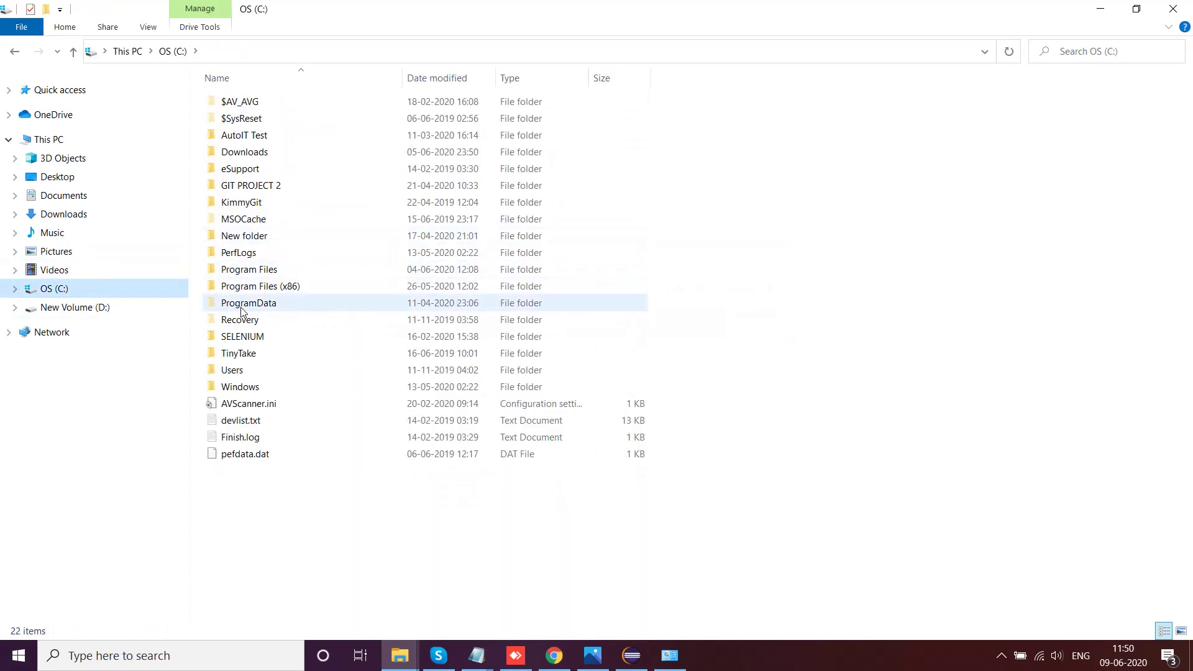
{"action": "double_click", "coordinate": [253, 269]}
{"action": "scroll", "coordinate": [256, 212], "scroll_direction": "down", "scroll_amount": 2}
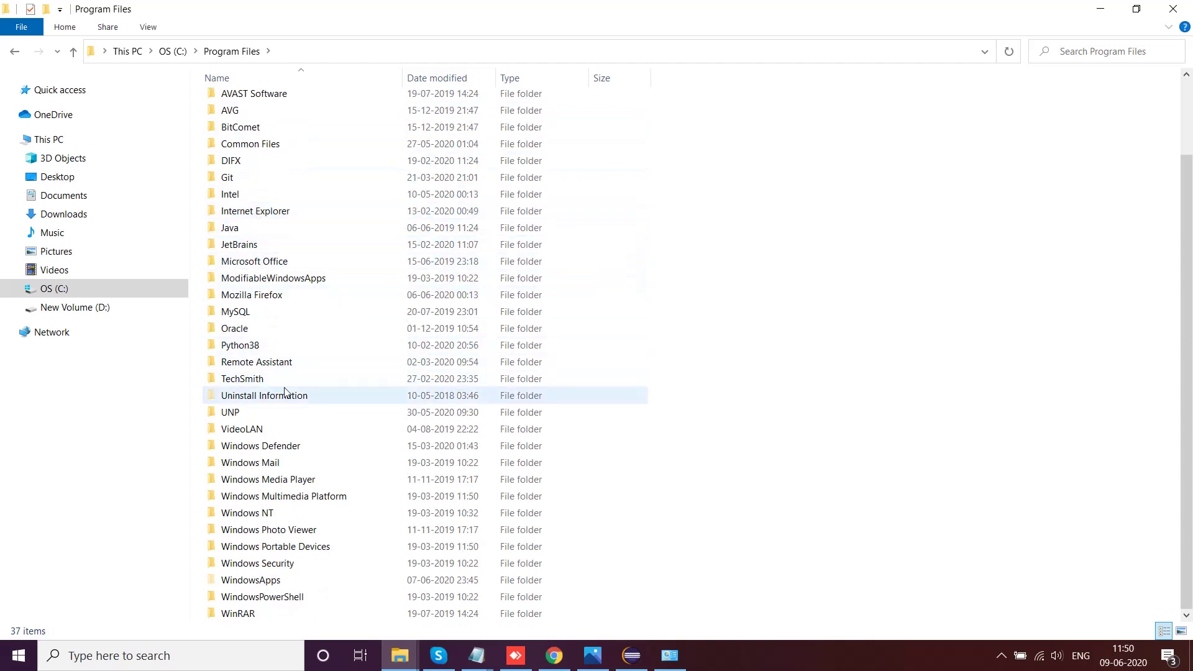
{"action": "scroll", "coordinate": [285, 389], "scroll_direction": "up", "scroll_amount": 2}
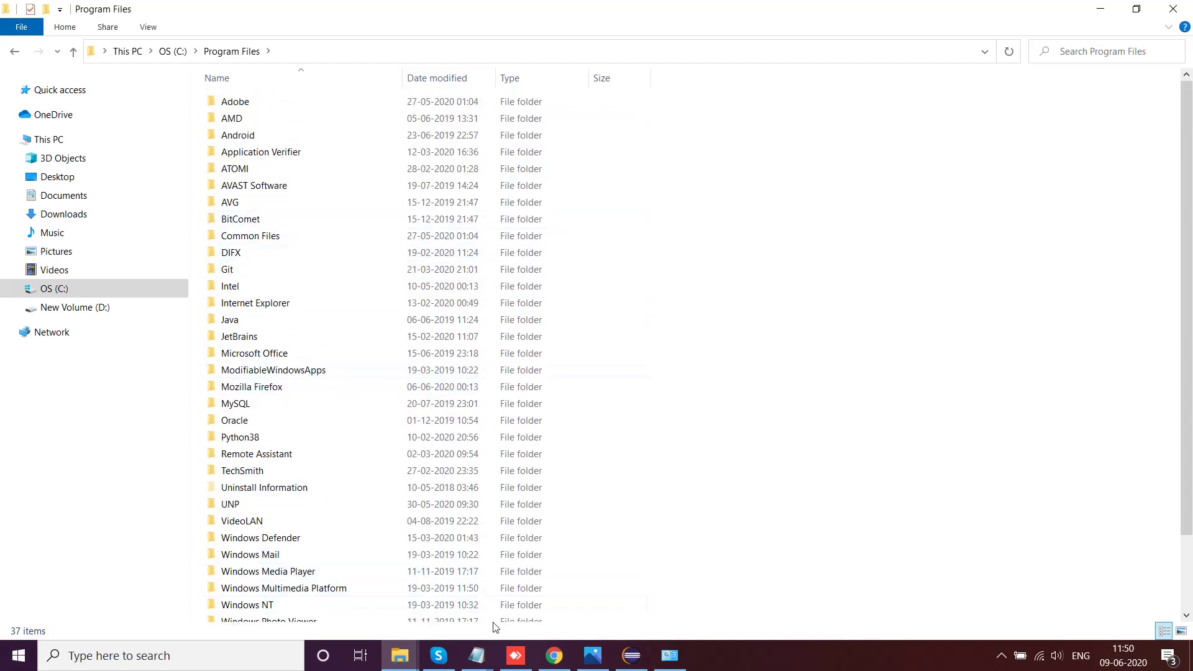
Step: Recheck the repository path in the Maven notes and open C:\Users\Asus\.m2\repository in File Explorer
{"action": "mouse_move", "coordinate": [479, 653]}
{"action": "left_click", "coordinate": [521, 603]}
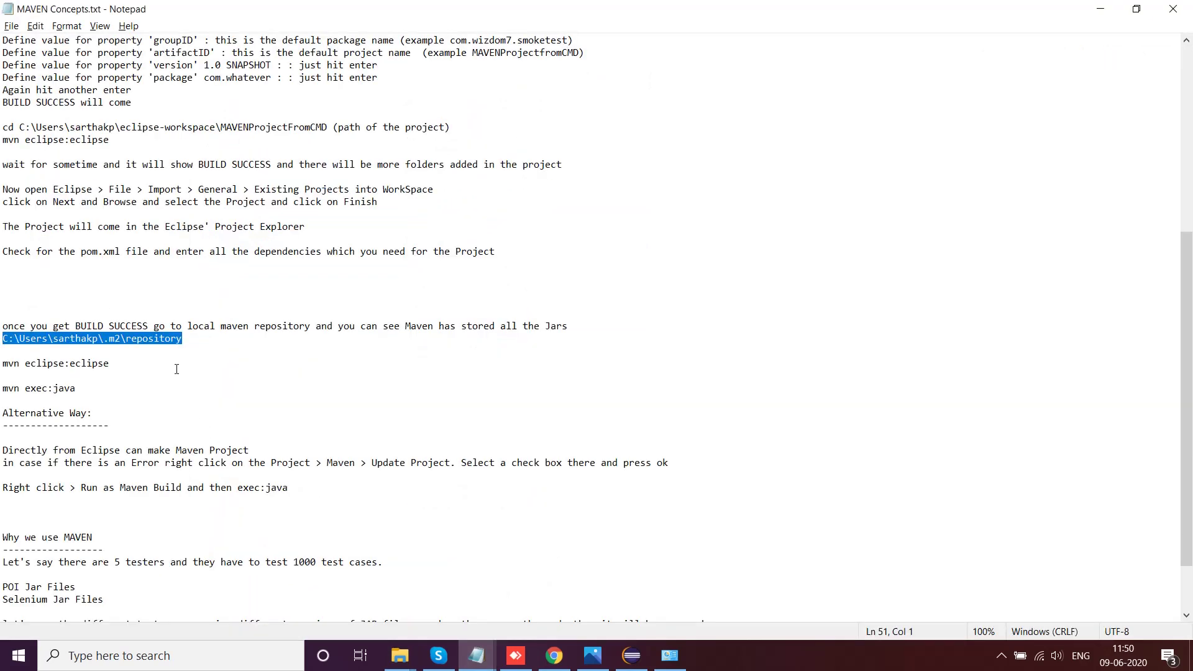
{"action": "mouse_move", "coordinate": [400, 656]}
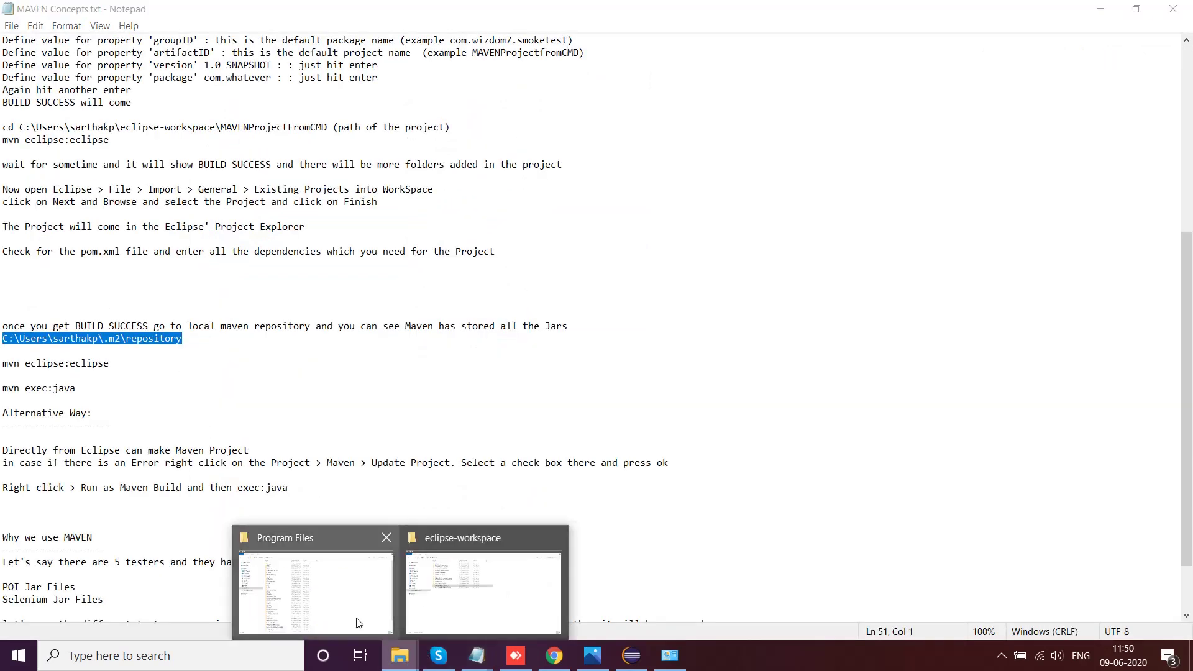
{"action": "left_click", "coordinate": [315, 587]}
{"action": "left_click", "coordinate": [56, 289]}
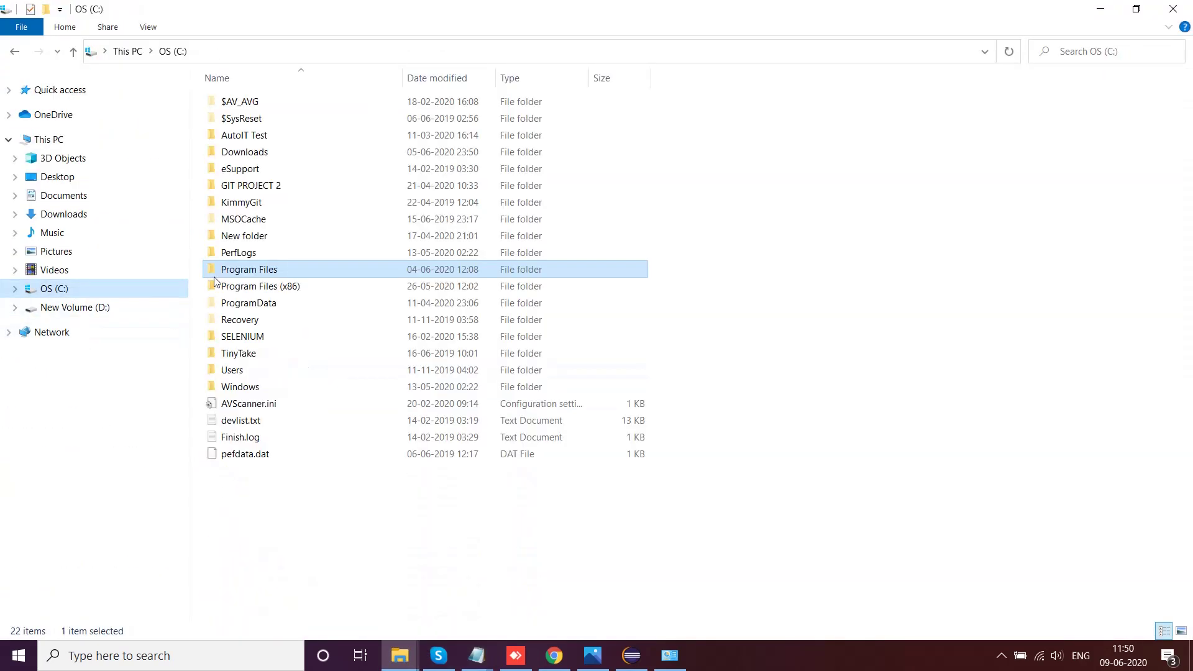
{"action": "double_click", "coordinate": [247, 373]}
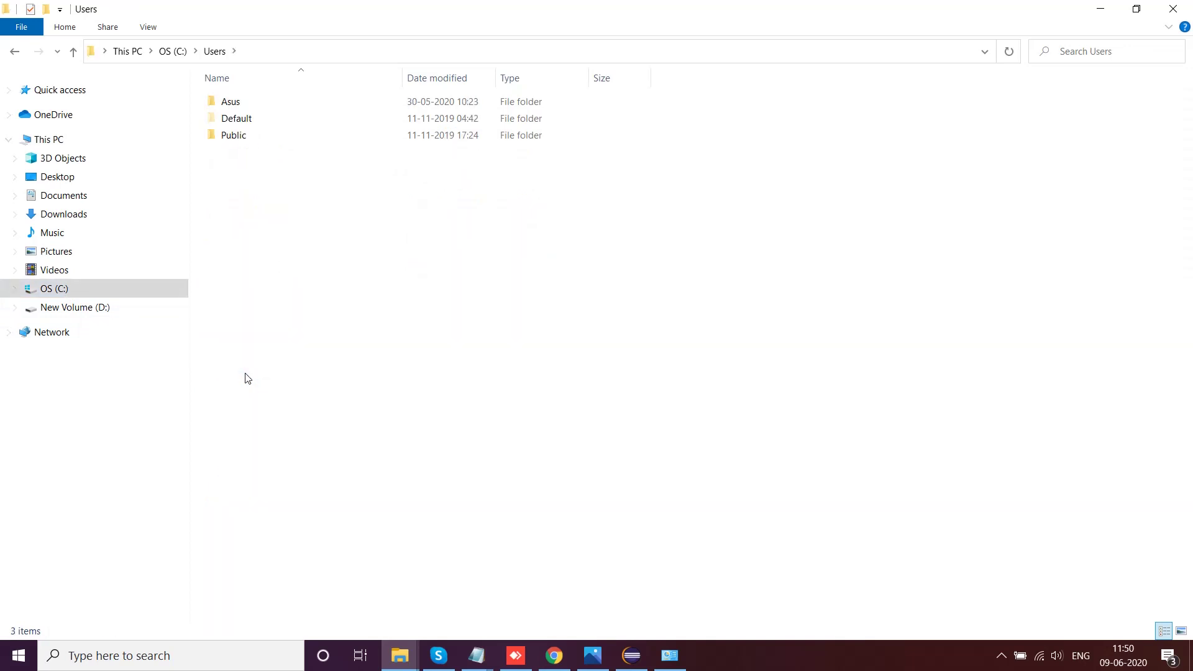
{"action": "double_click", "coordinate": [242, 107]}
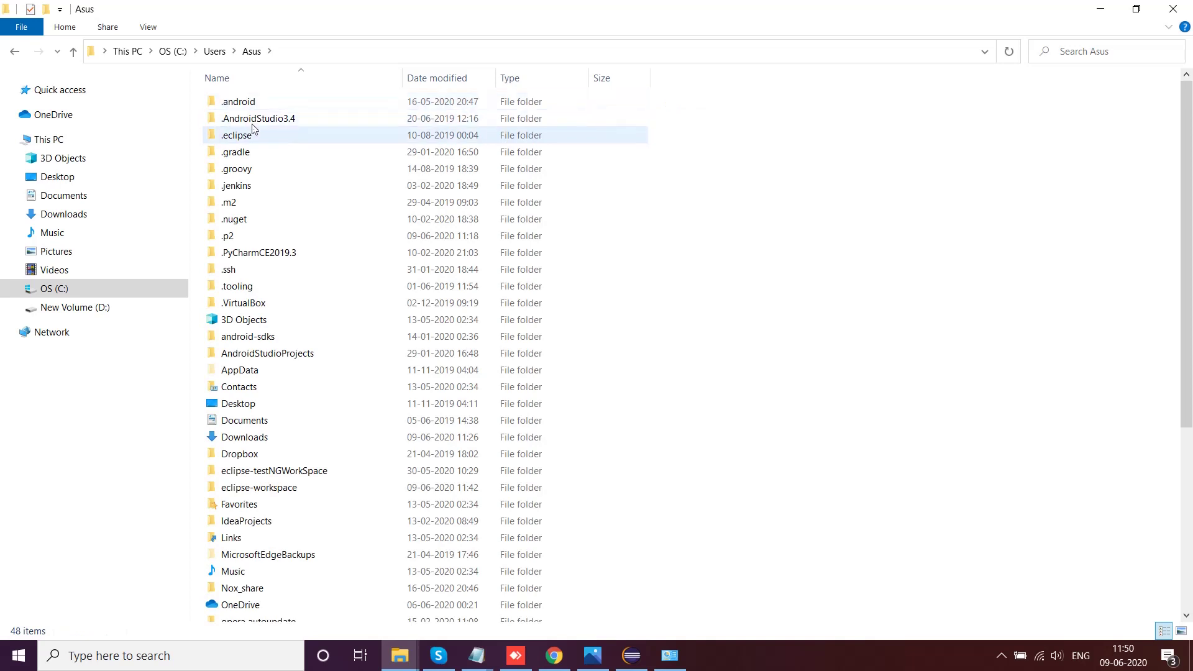
{"action": "double_click", "coordinate": [244, 205]}
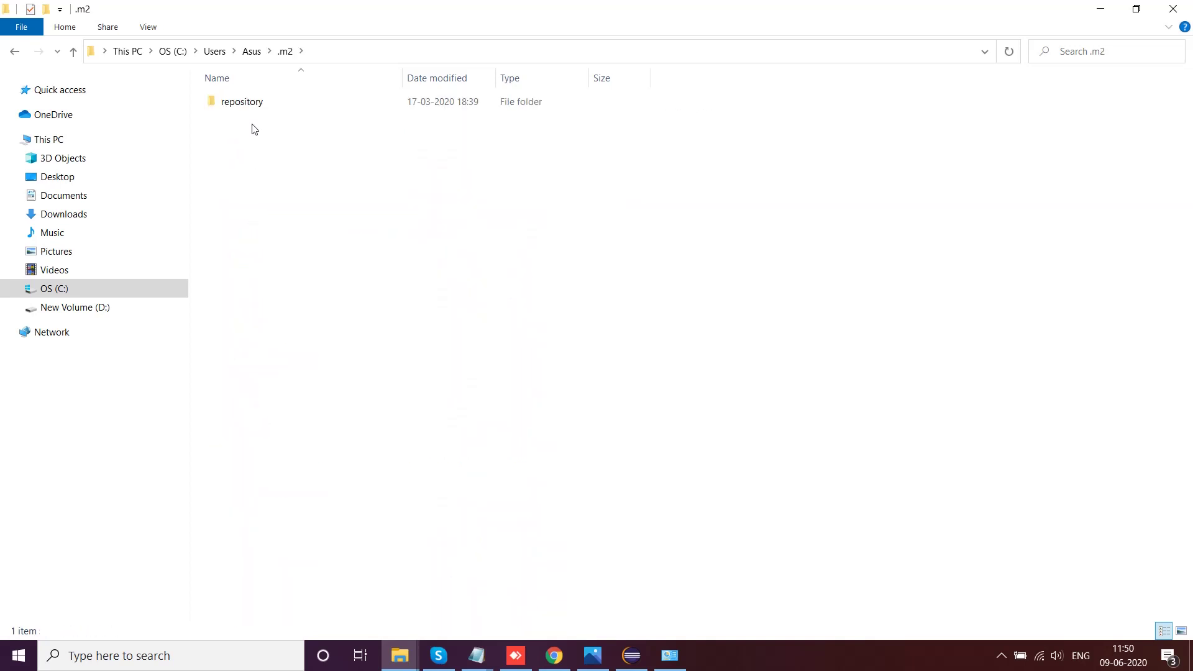
{"action": "left_click", "coordinate": [254, 109]}
{"action": "double_click", "coordinate": [254, 109]}
Step: Look through the dependency folders stored in the local Maven repository
{"action": "scroll", "coordinate": [301, 354], "scroll_direction": "down", "scroll_amount": 2}
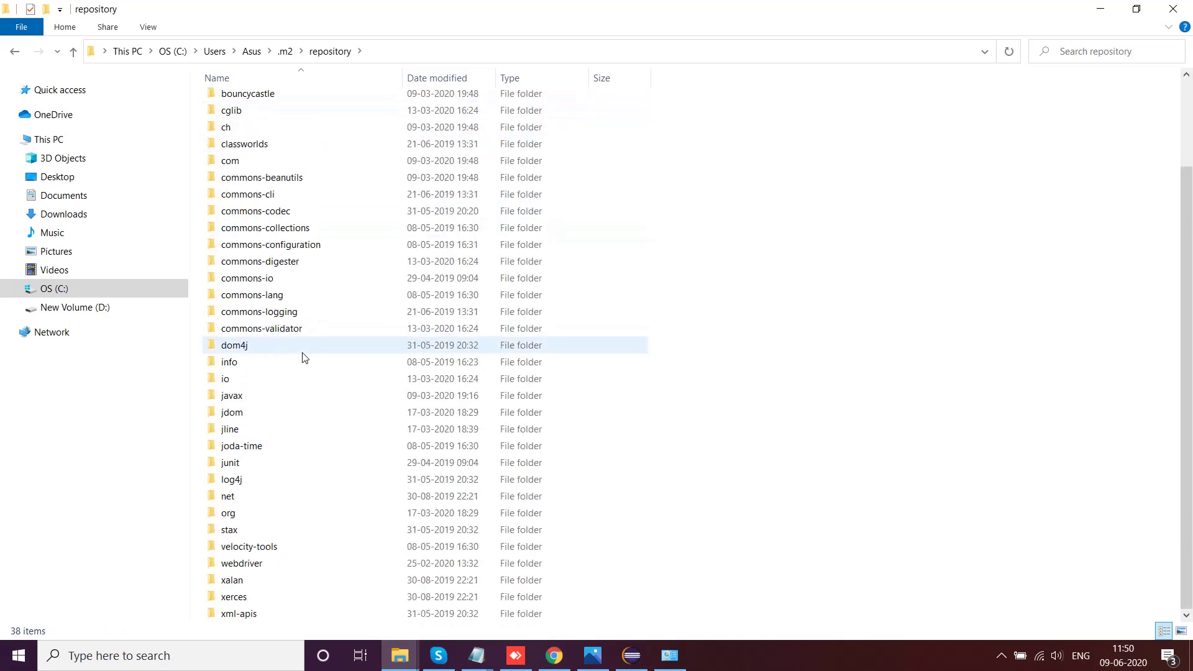
{"action": "scroll", "coordinate": [274, 578], "scroll_direction": "up", "scroll_amount": 2}
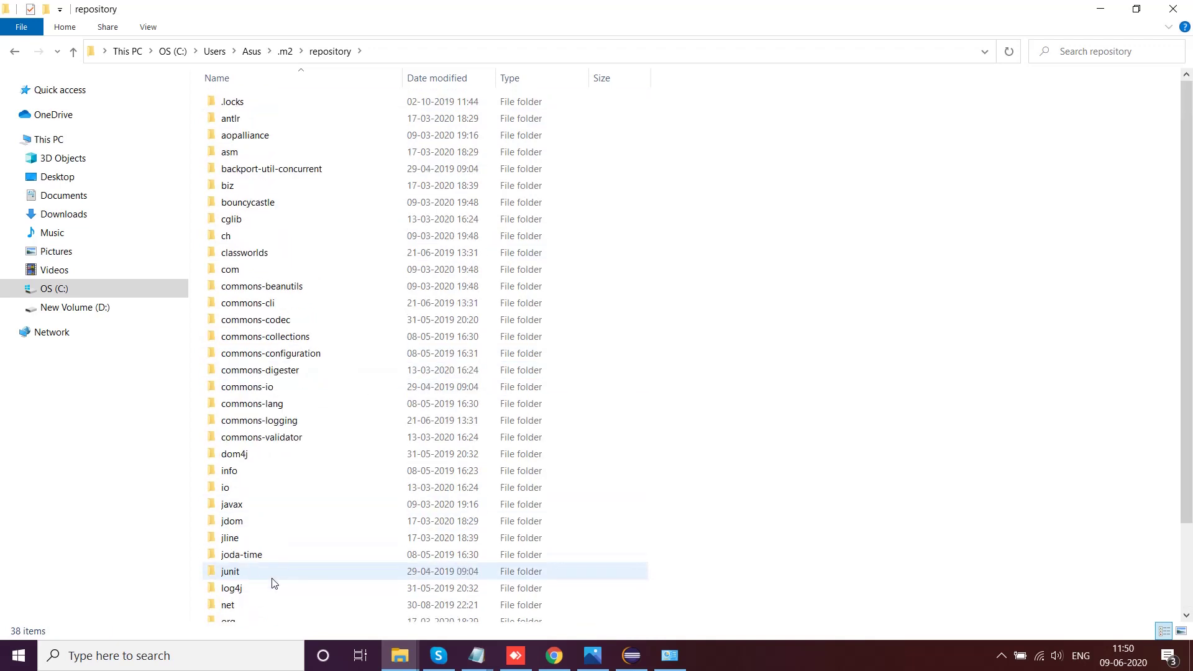
{"action": "scroll", "coordinate": [243, 341], "scroll_direction": "down", "scroll_amount": 2}
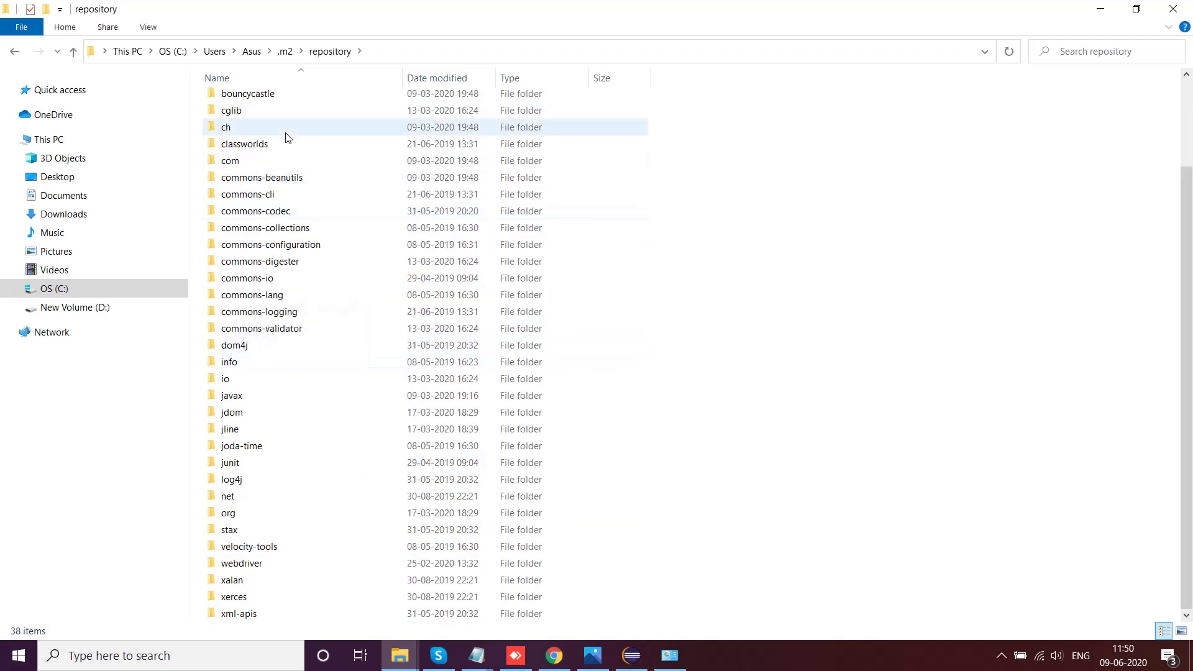
Step: Look into the .eclipse folder inside the Asus user folder and return to the user folder
{"action": "left_click", "coordinate": [253, 52]}
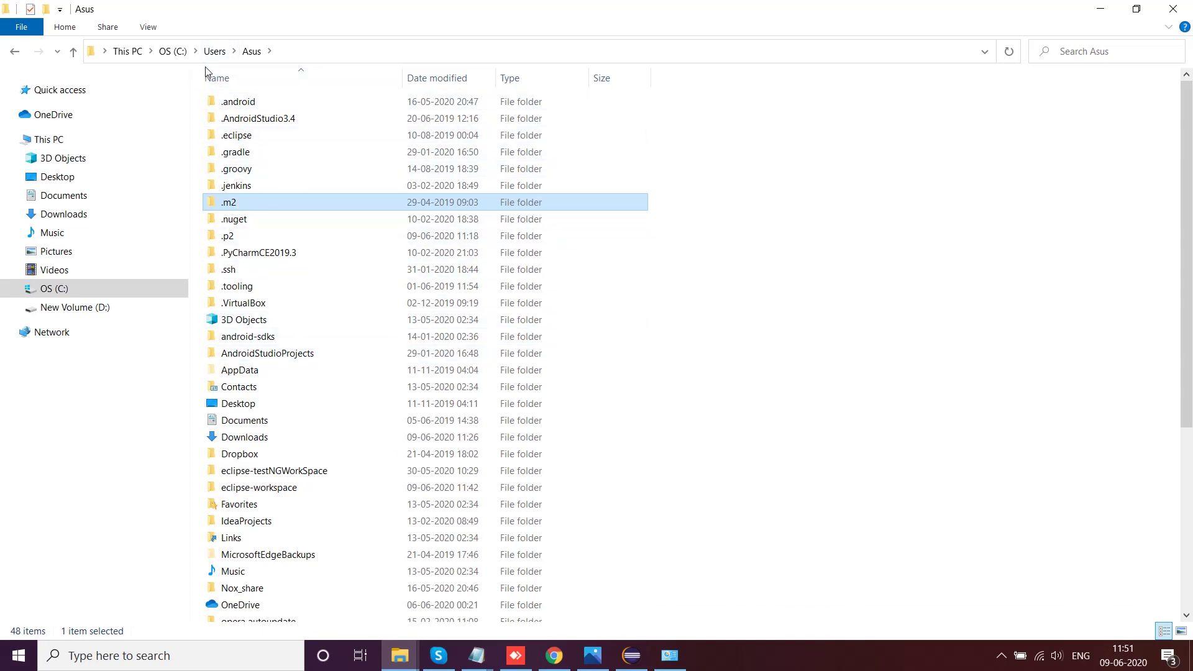
{"action": "double_click", "coordinate": [259, 137]}
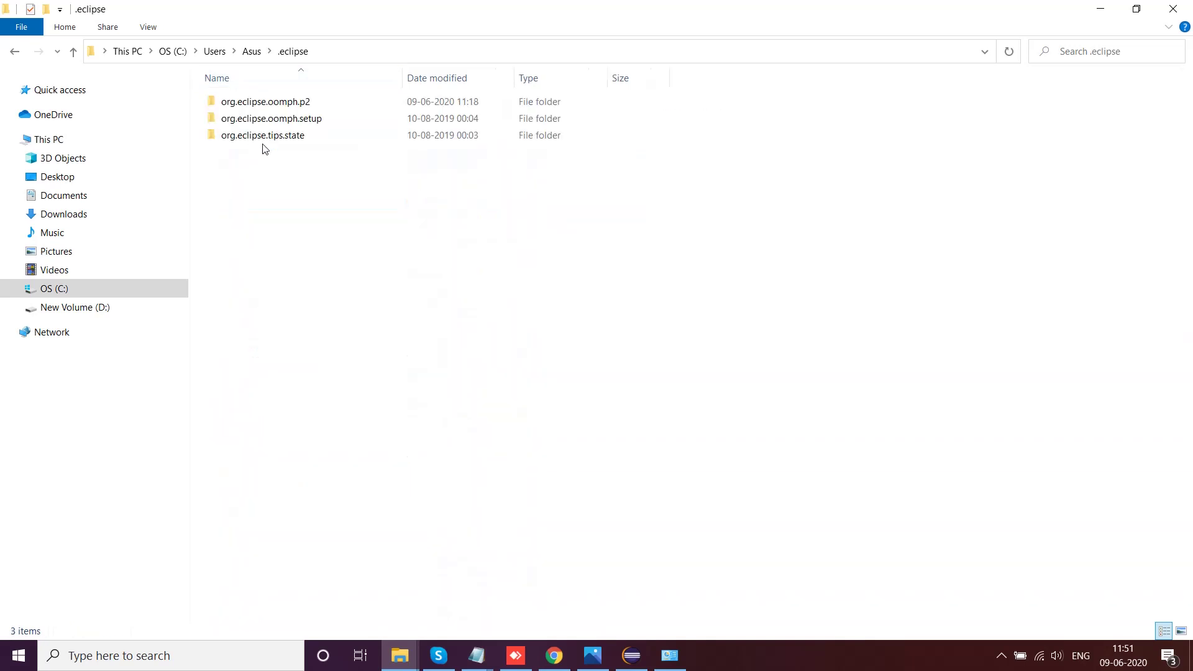
{"action": "mouse_move", "coordinate": [269, 121]}
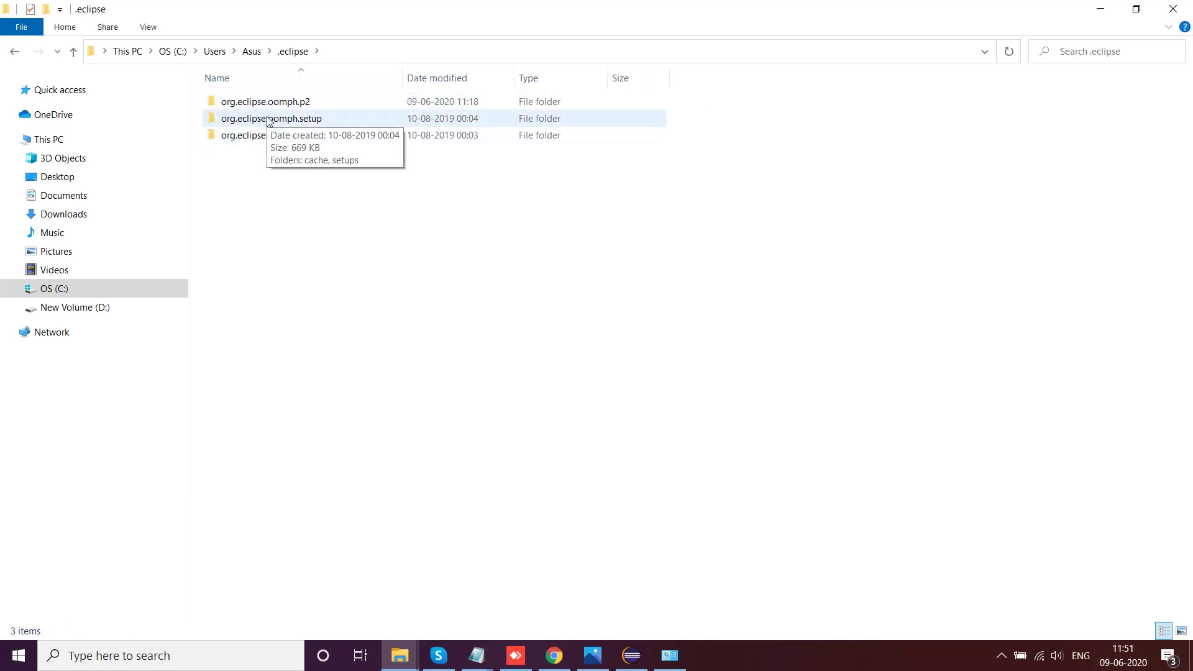
{"action": "left_click", "coordinate": [251, 51]}
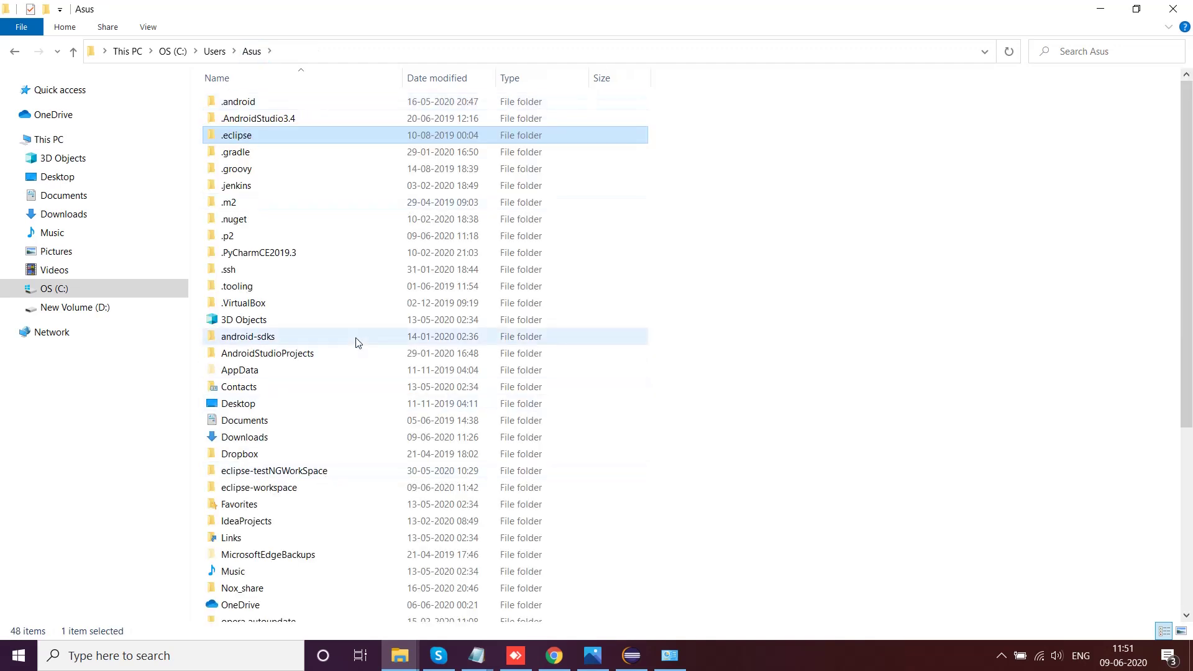
Step: Reopen the .m2\repository folder, look through its dependency folders, and put File Explorer away
{"action": "left_click", "coordinate": [246, 209]}
{"action": "double_click", "coordinate": [246, 205]}
{"action": "double_click", "coordinate": [230, 103]}
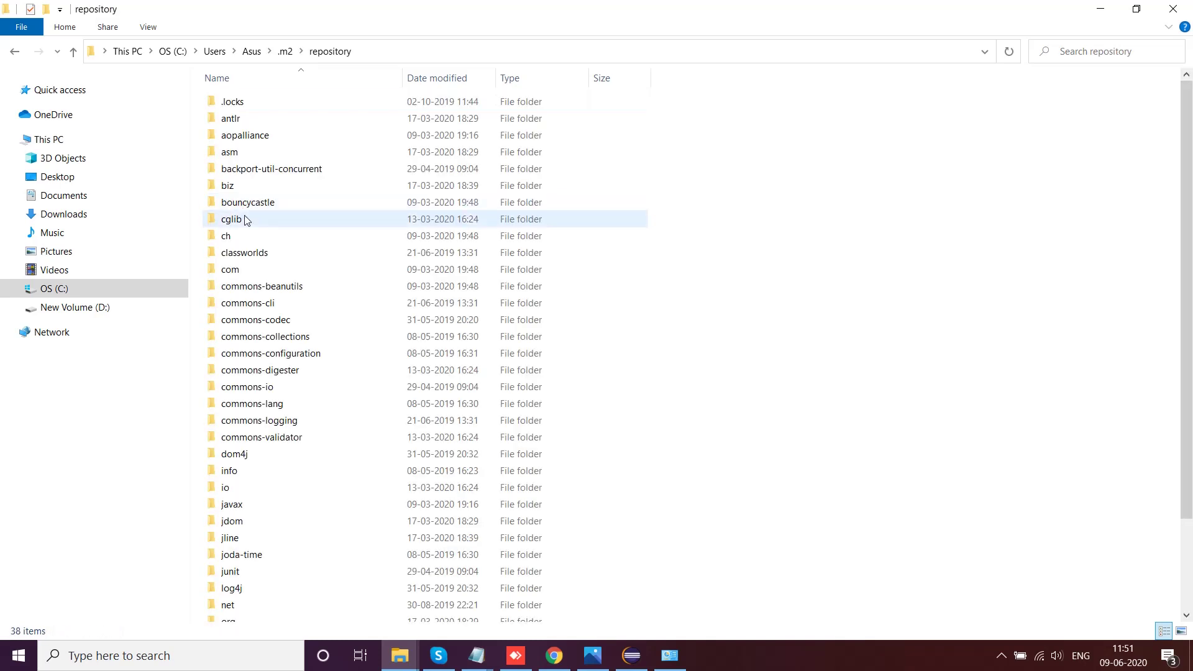
{"action": "scroll", "coordinate": [308, 338], "scroll_direction": "down", "scroll_amount": 3}
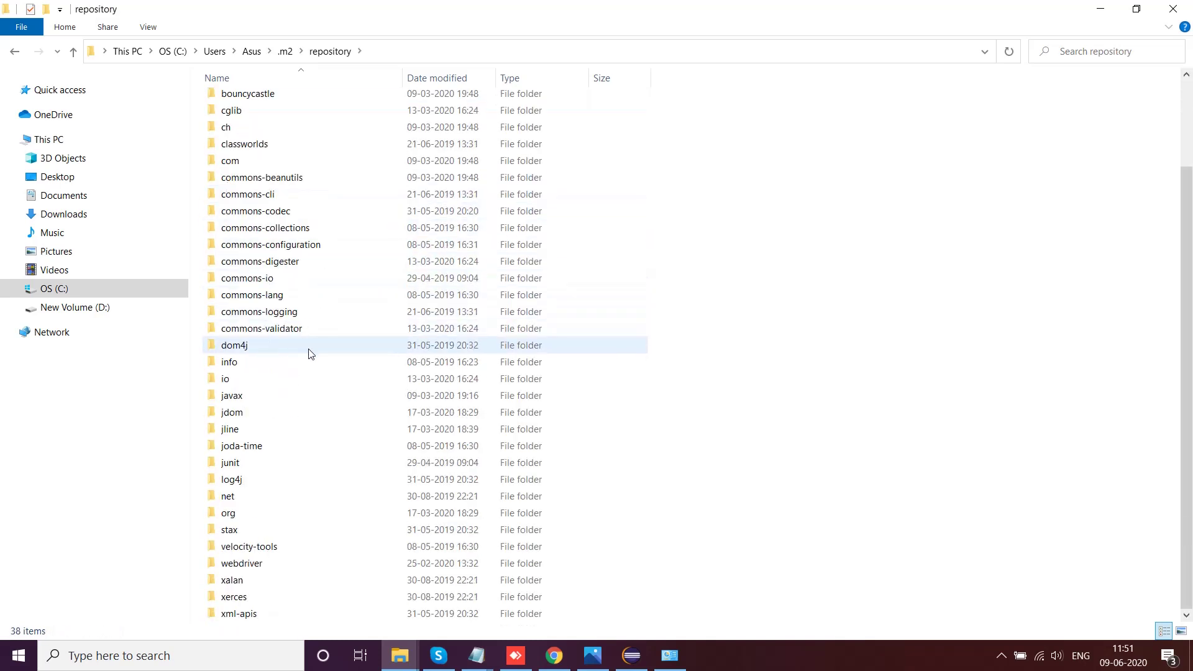
{"action": "scroll", "coordinate": [310, 354], "scroll_direction": "up", "scroll_amount": 3}
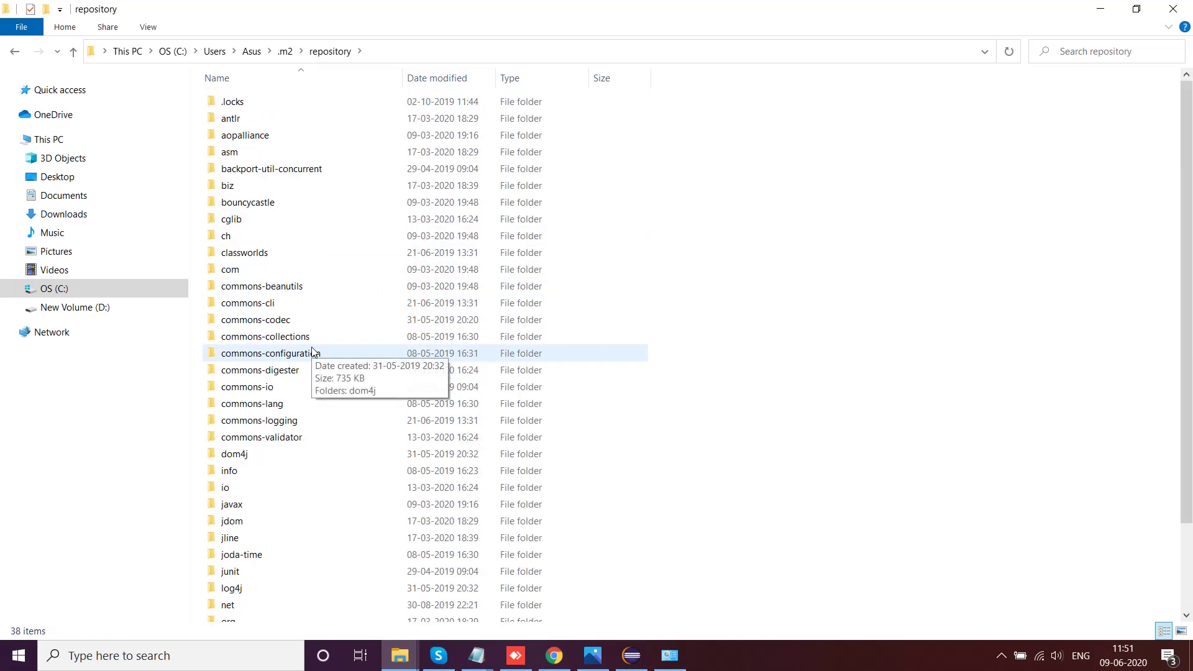
{"action": "left_click", "coordinate": [1101, 9]}
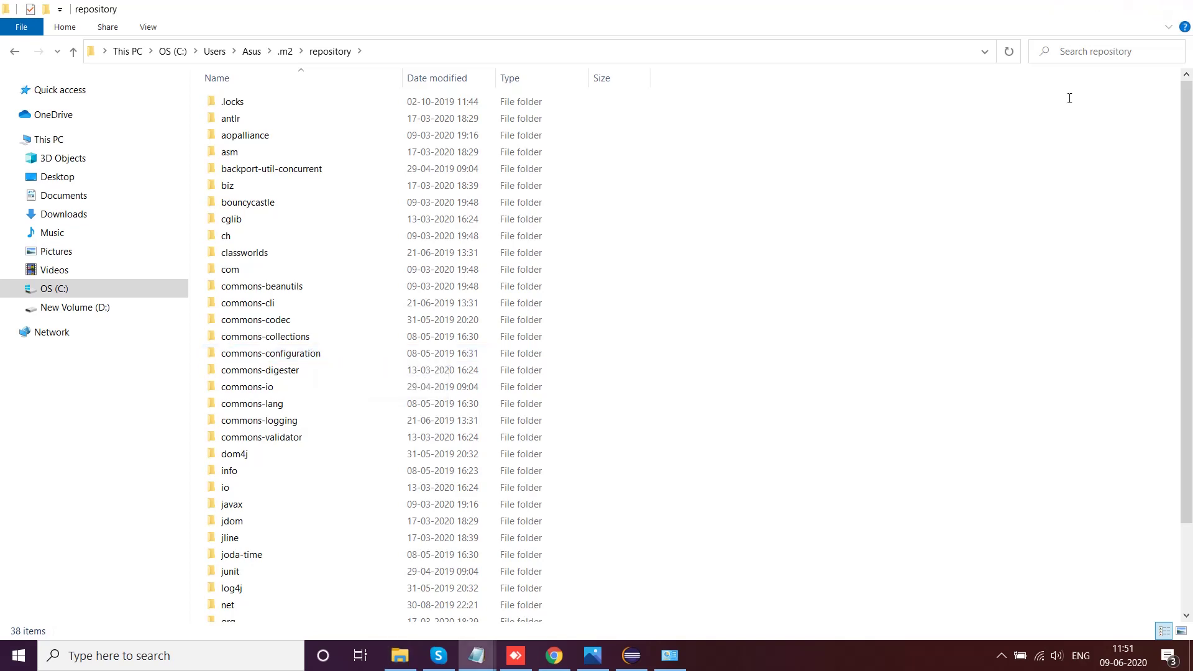
{"action": "left_click", "coordinate": [1169, 8]}
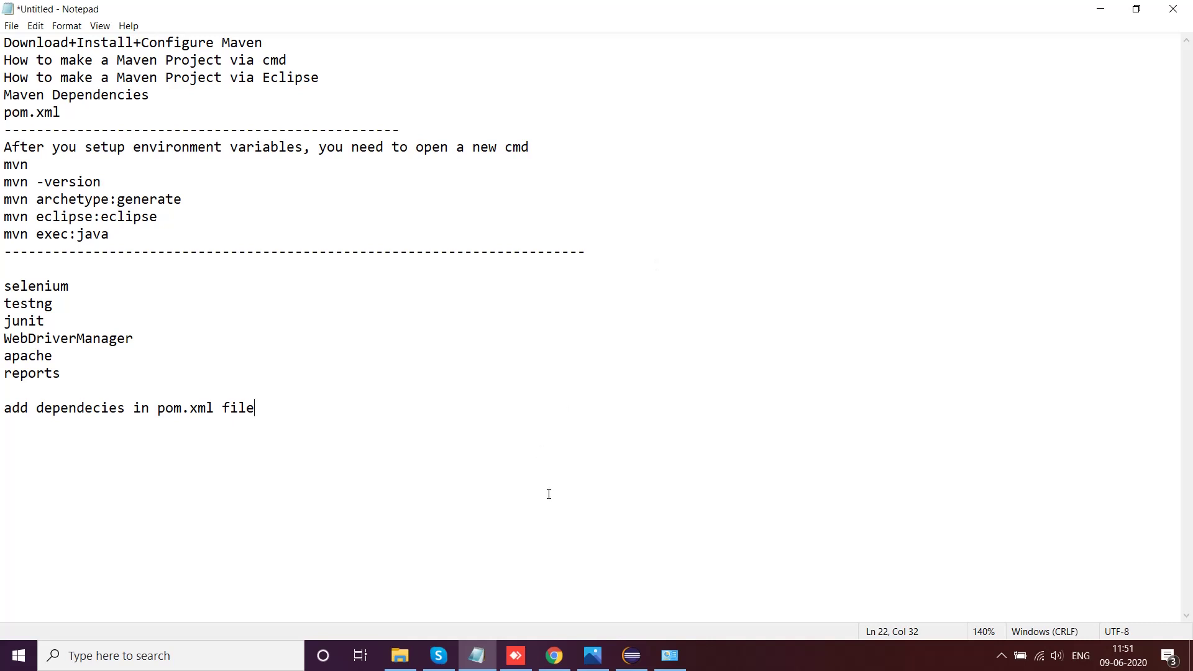
Step: Switch to Chrome and show the home page of the YouTube channel that is already open
{"action": "left_click", "coordinate": [554, 656]}
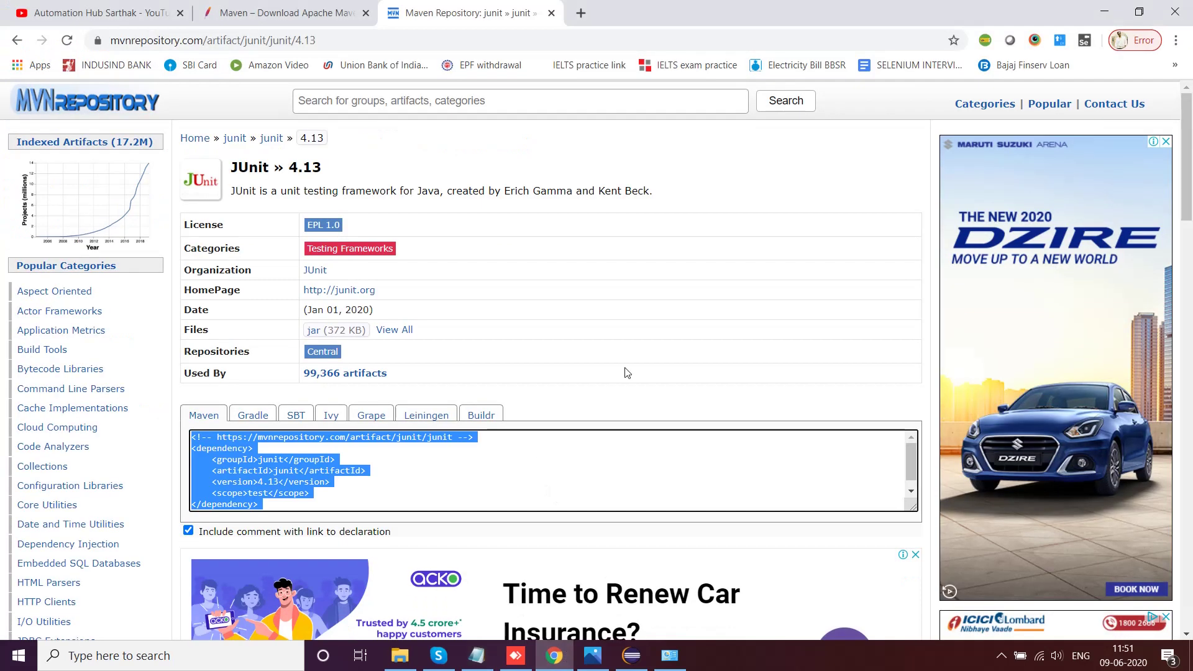
{"action": "left_click", "coordinate": [162, 6]}
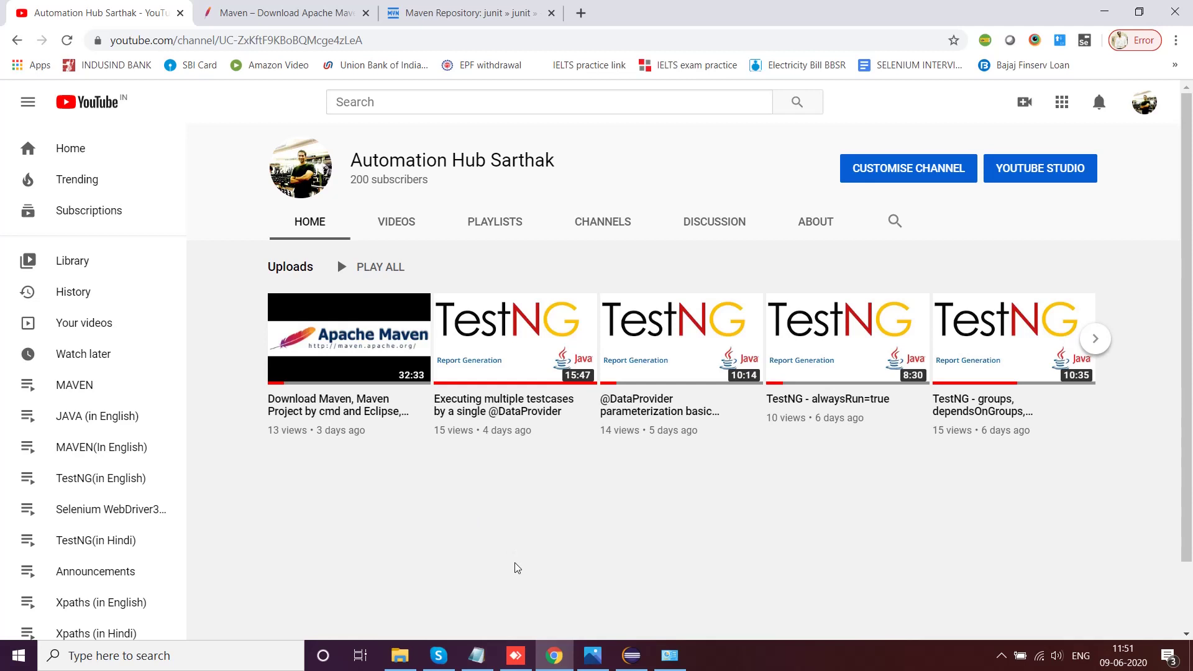
Step: Switch to the Notepad notes, highlight the mvn commands with their environment-variable note for review, and minimize the notes
{"action": "left_click", "coordinate": [478, 657]}
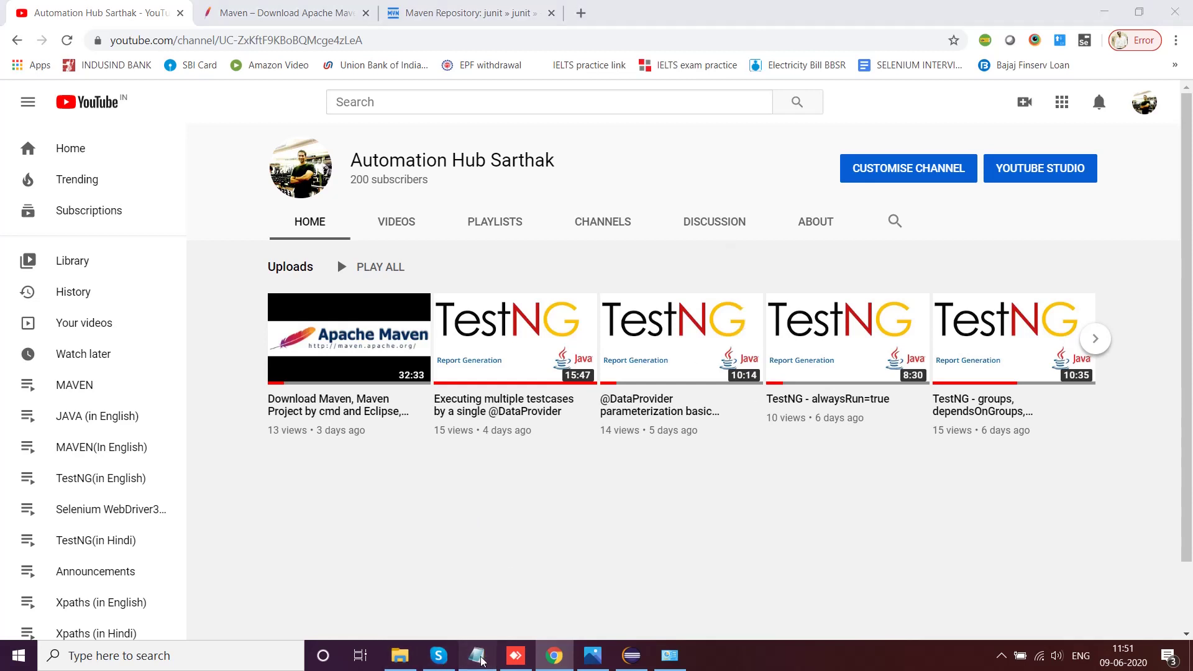
{"action": "left_click_drag", "start_coordinate": [126, 229], "coordinate": [2, 167]}
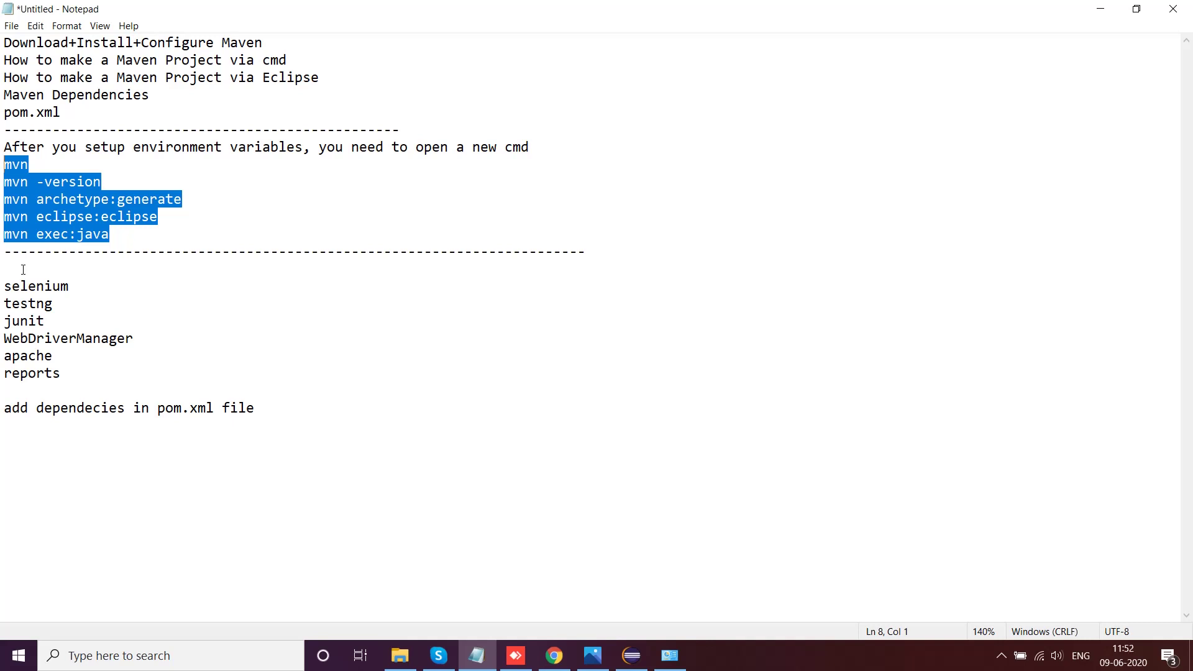
{"action": "left_click", "coordinate": [148, 227]}
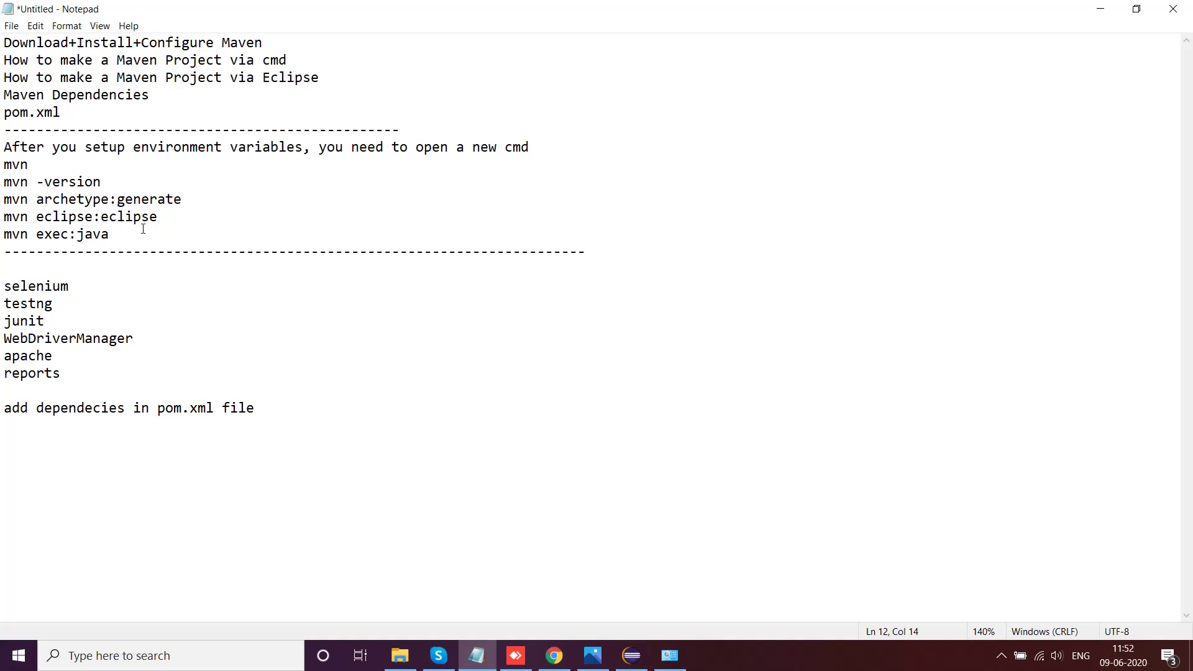
{"action": "left_click_drag", "start_coordinate": [143, 228], "coordinate": [2, 135]}
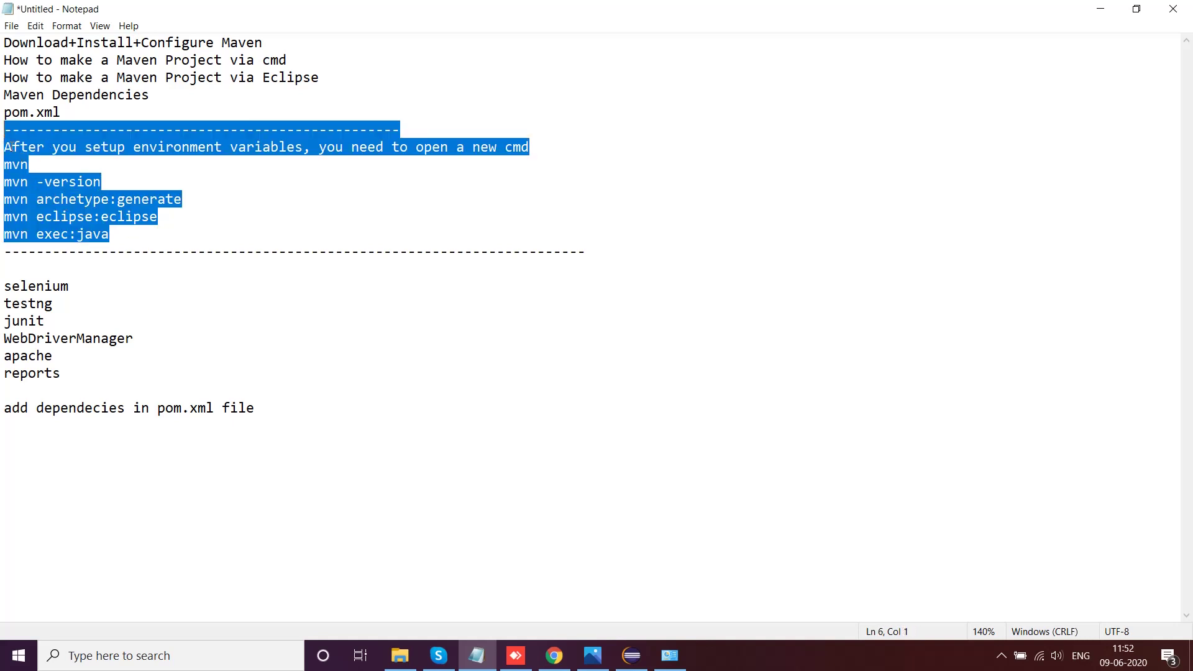
{"action": "left_click", "coordinate": [197, 302]}
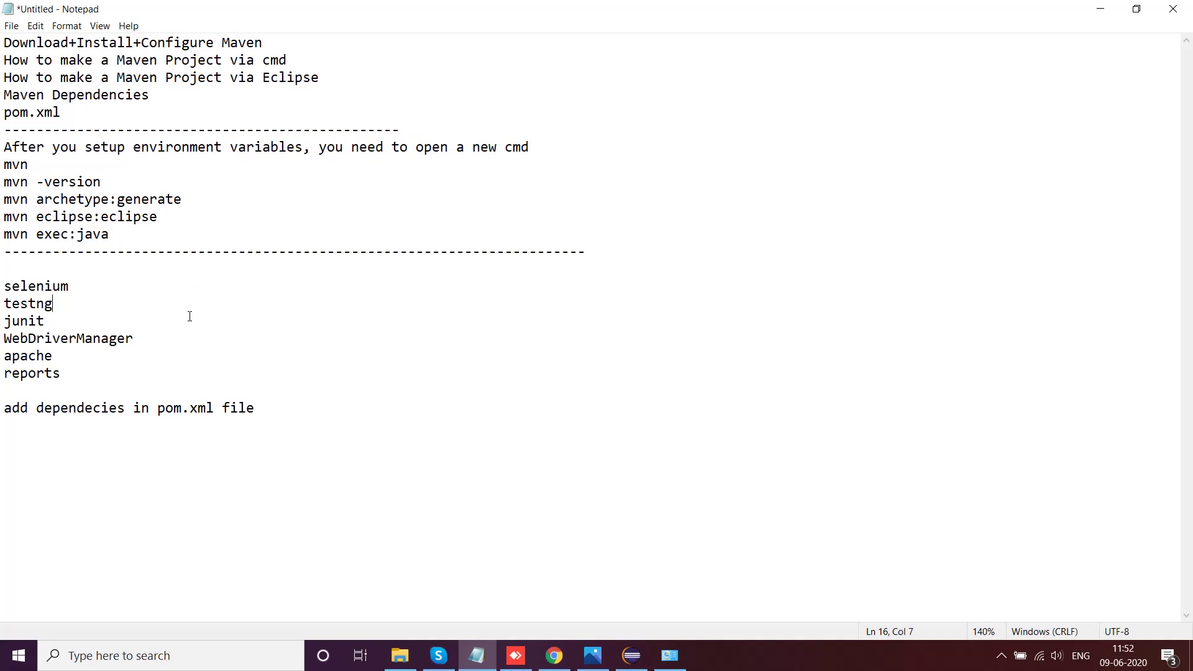
{"action": "left_click", "coordinate": [1101, 9]}
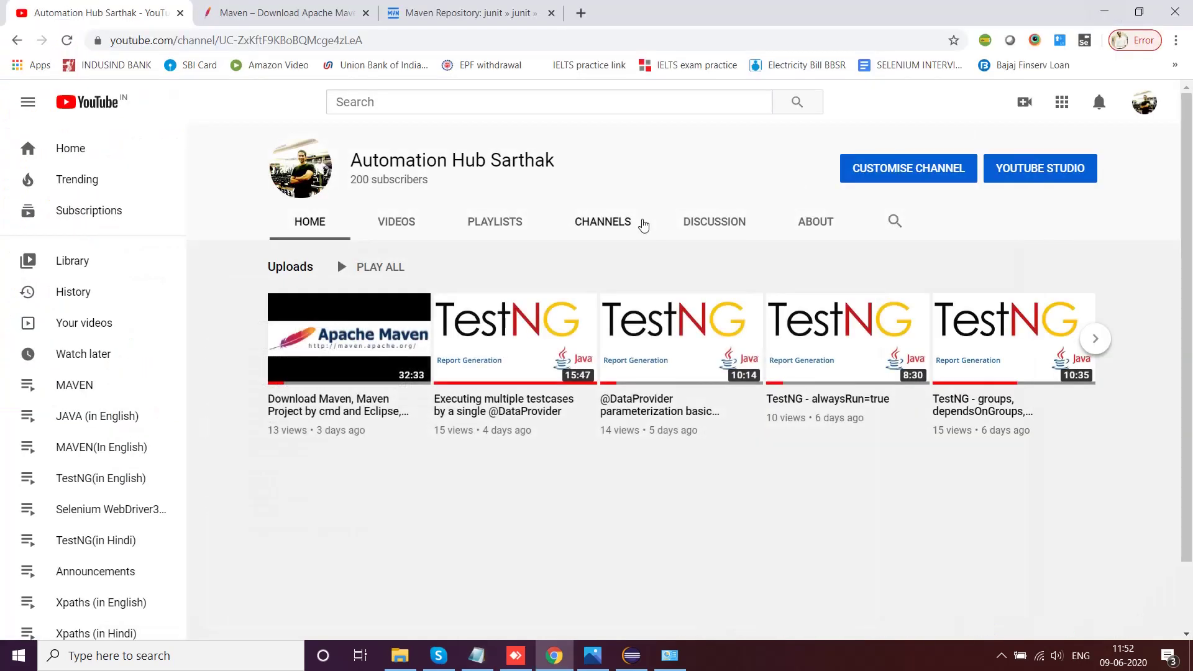
Step: Switch to Eclipse, open pom.xml of SELENIUM_WEBDRIVER_CODE and review its dependency entries
{"action": "left_click", "coordinate": [632, 656]}
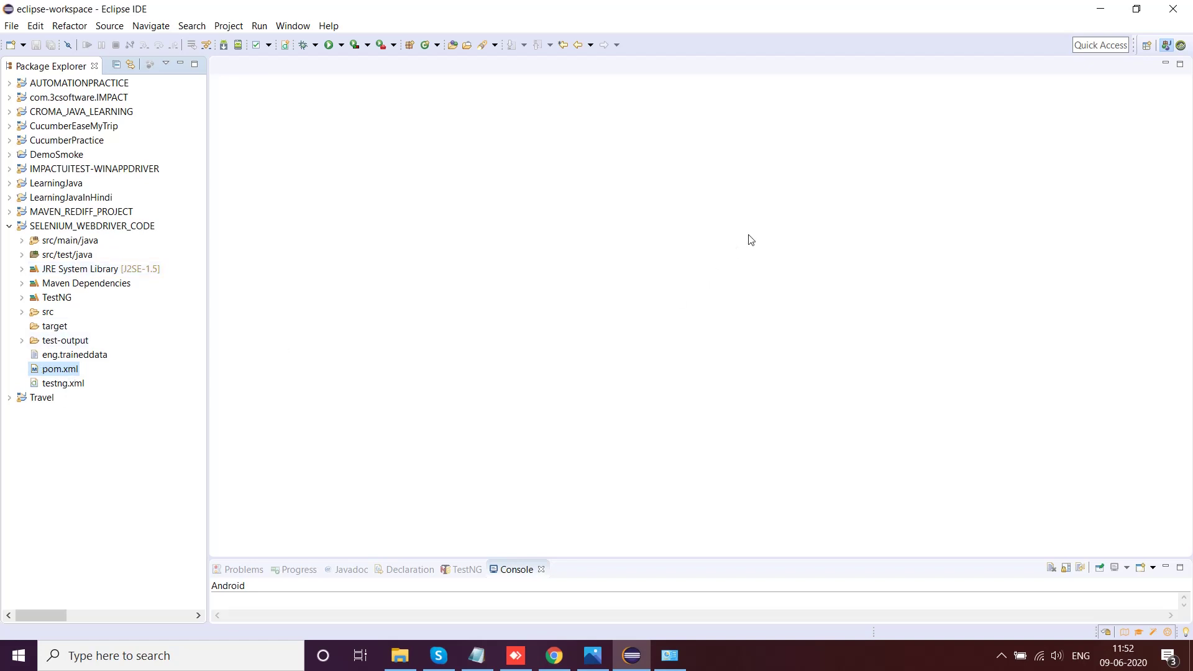
{"action": "double_click", "coordinate": [56, 371]}
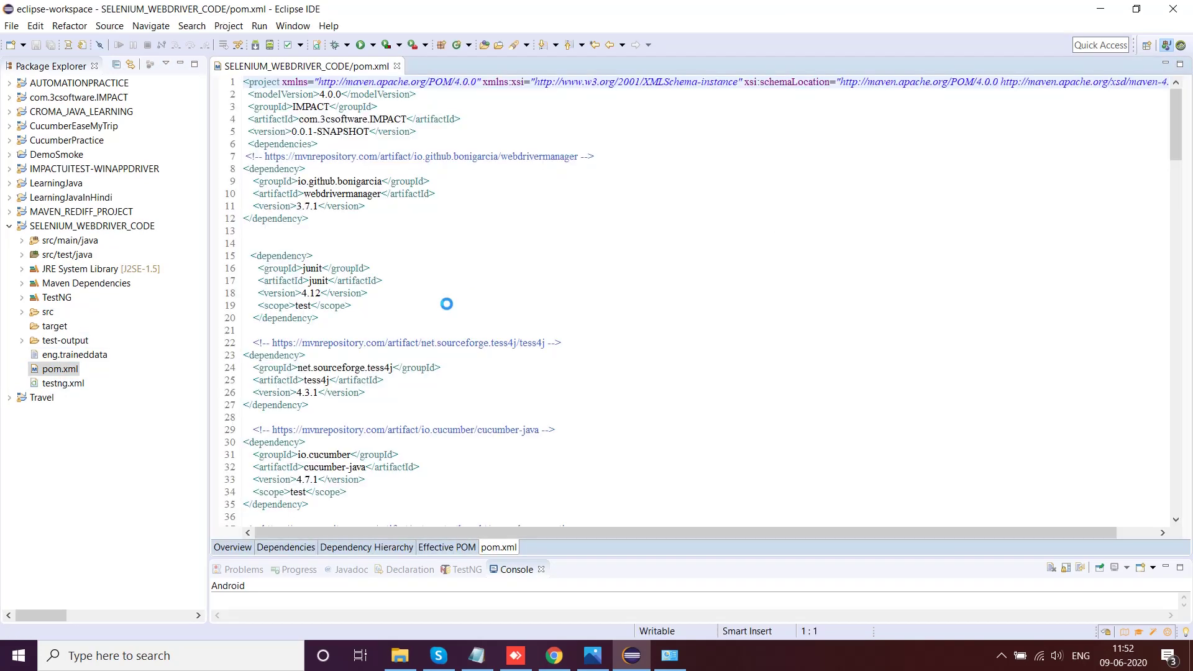
{"action": "scroll", "coordinate": [445, 308], "scroll_direction": "down", "scroll_amount": 7}
{"action": "scroll", "coordinate": [473, 325], "scroll_direction": "down", "scroll_amount": 20}
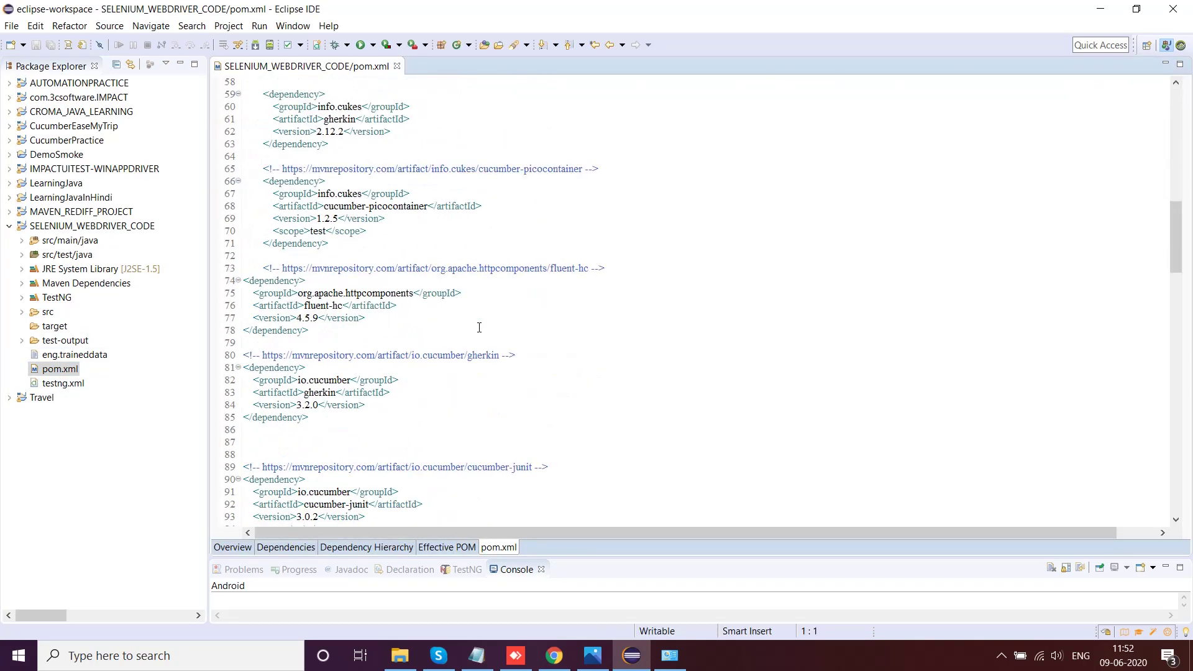
{"action": "scroll", "coordinate": [480, 327], "scroll_direction": "down", "scroll_amount": 3}
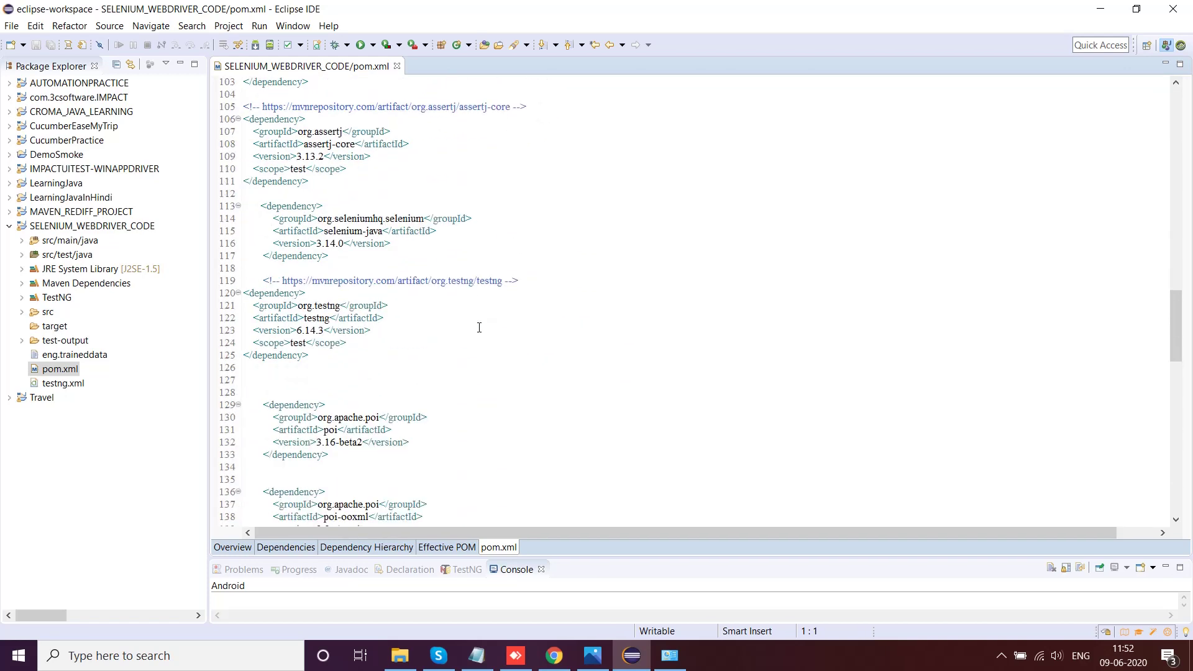
{"action": "scroll", "coordinate": [479, 328], "scroll_direction": "up", "scroll_amount": 12}
{"action": "scroll", "coordinate": [479, 327], "scroll_direction": "up", "scroll_amount": 17}
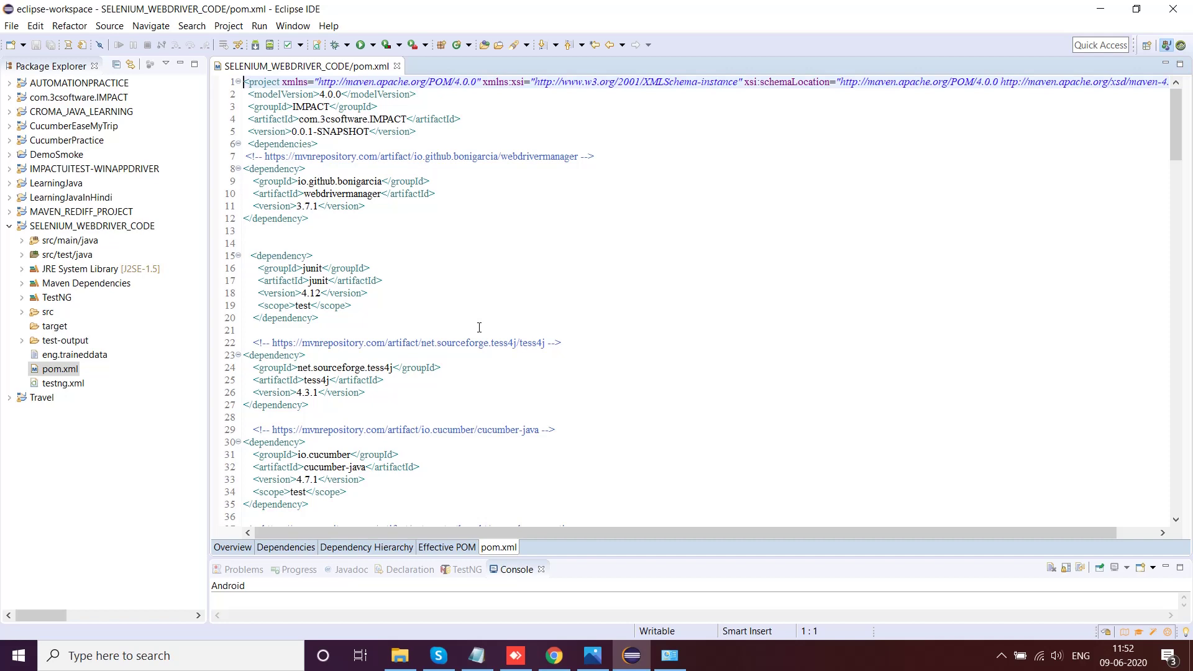
Step: Check the list of JUnit versions on the MVNRepository site in Chrome and return to Eclipse
{"action": "left_click", "coordinate": [554, 656]}
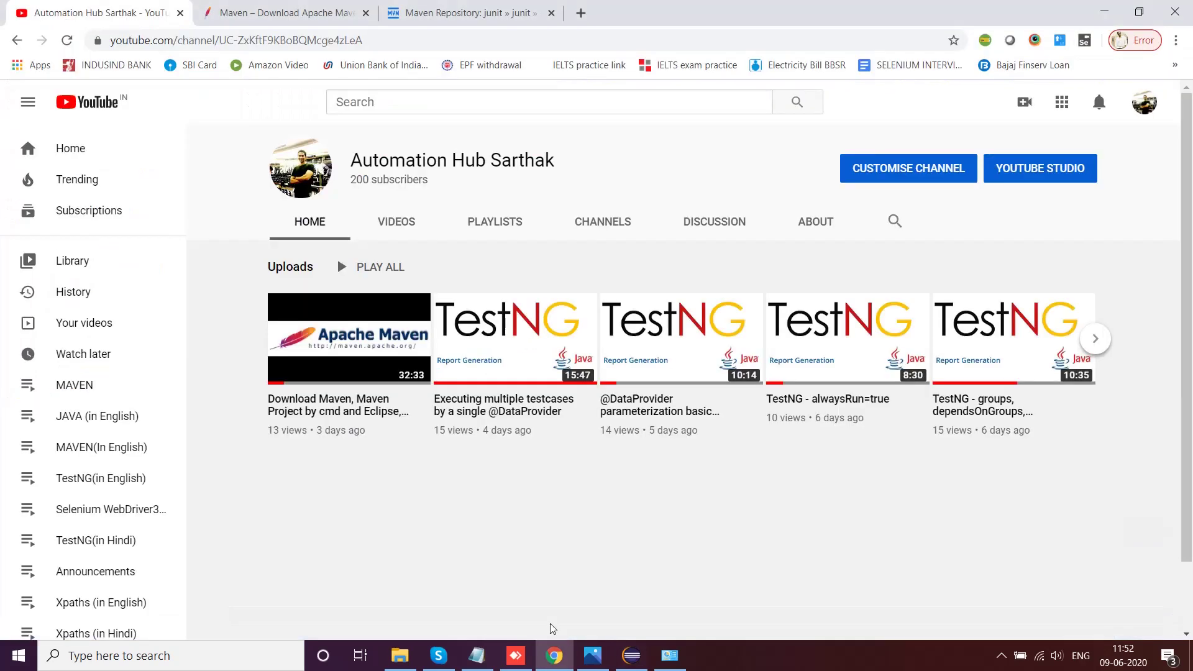
{"action": "left_click", "coordinate": [478, 11]}
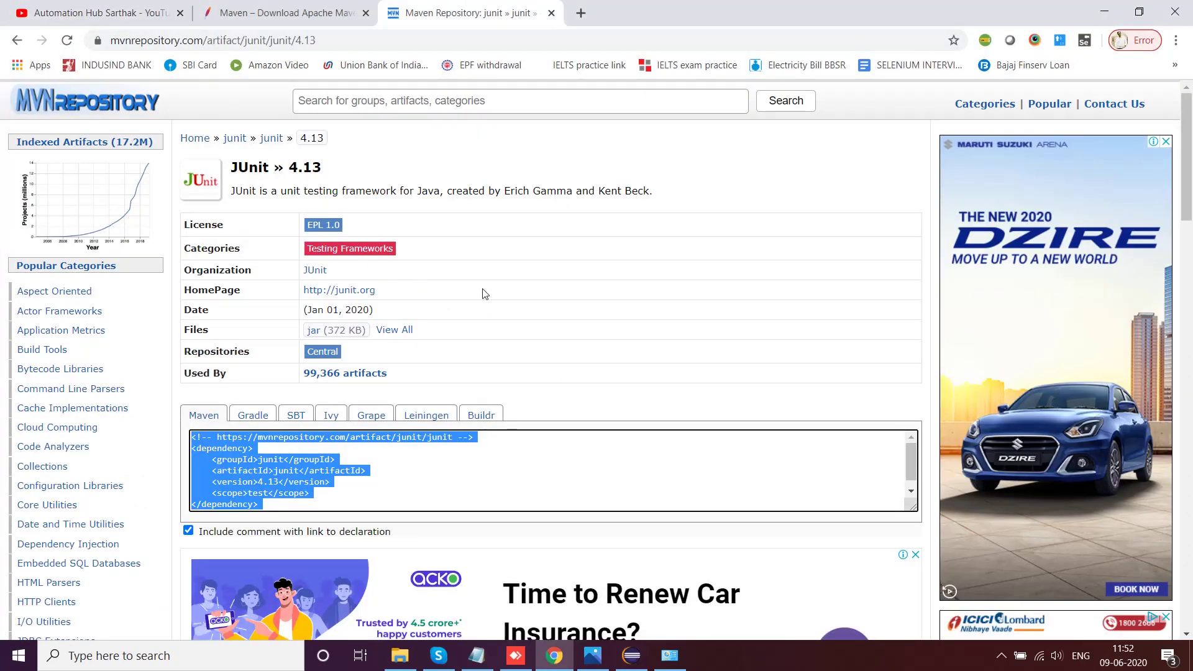
{"action": "scroll", "coordinate": [345, 285], "scroll_direction": "down", "scroll_amount": 4}
{"action": "scroll", "coordinate": [344, 285], "scroll_direction": "up", "scroll_amount": 4}
{"action": "left_click", "coordinate": [17, 40]}
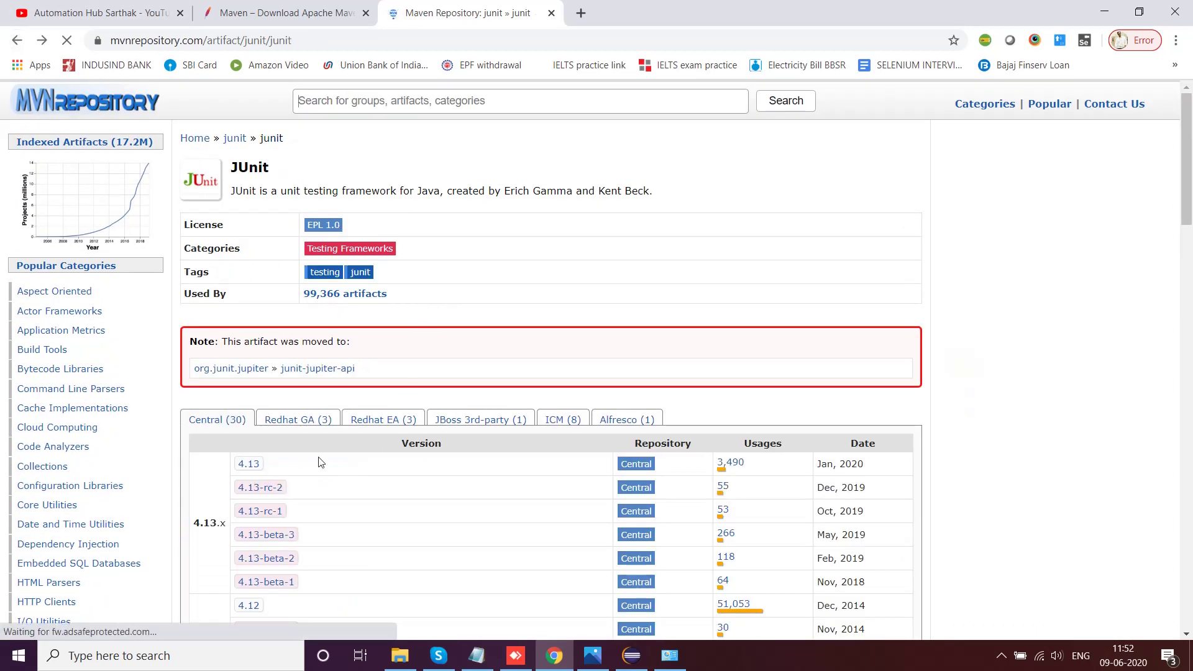
{"action": "scroll", "coordinate": [280, 423], "scroll_direction": "down", "scroll_amount": 1}
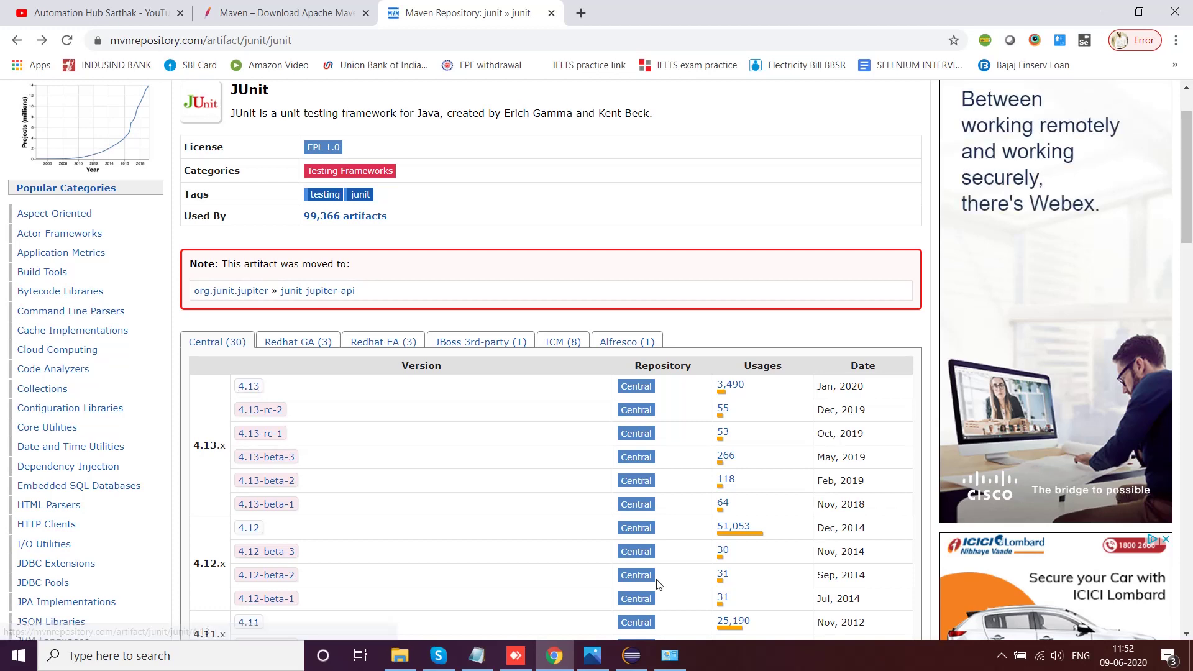
{"action": "left_click", "coordinate": [632, 655]}
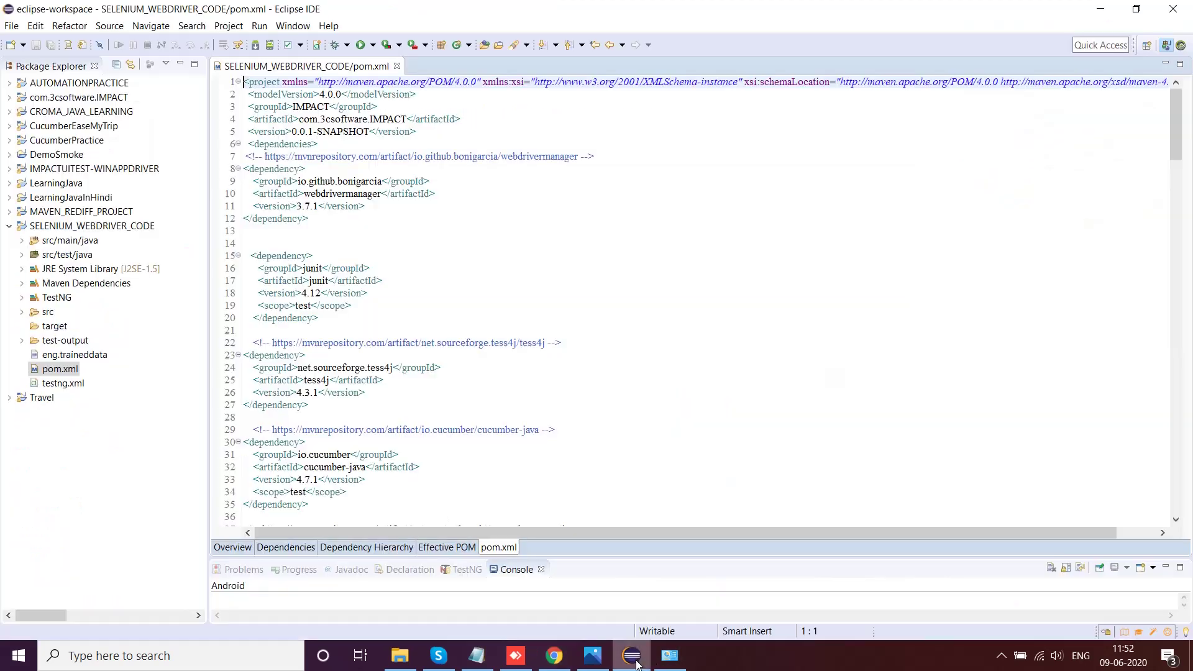